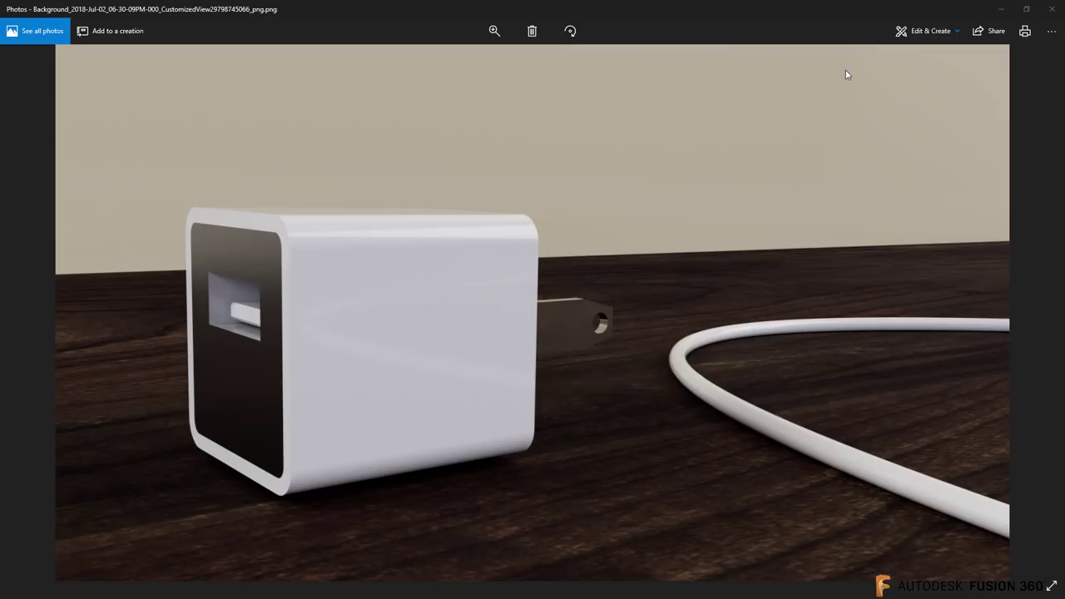
# - Close the charger render image, switch to Fusion 360 and start a new sketch on the front origin plane
pyautogui.click(1051, 9)
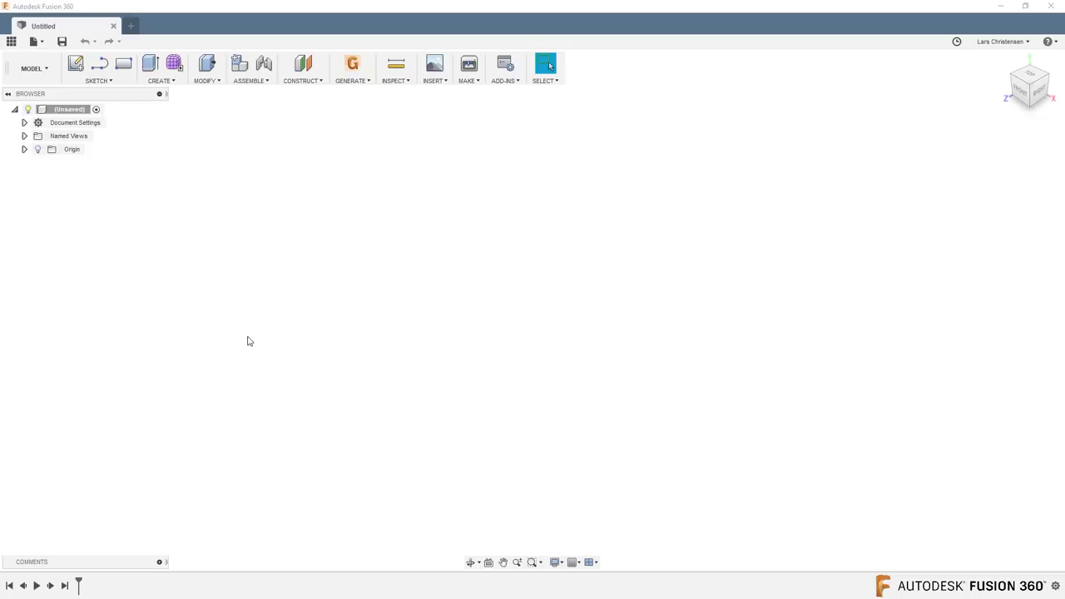
pyautogui.click(75, 64)
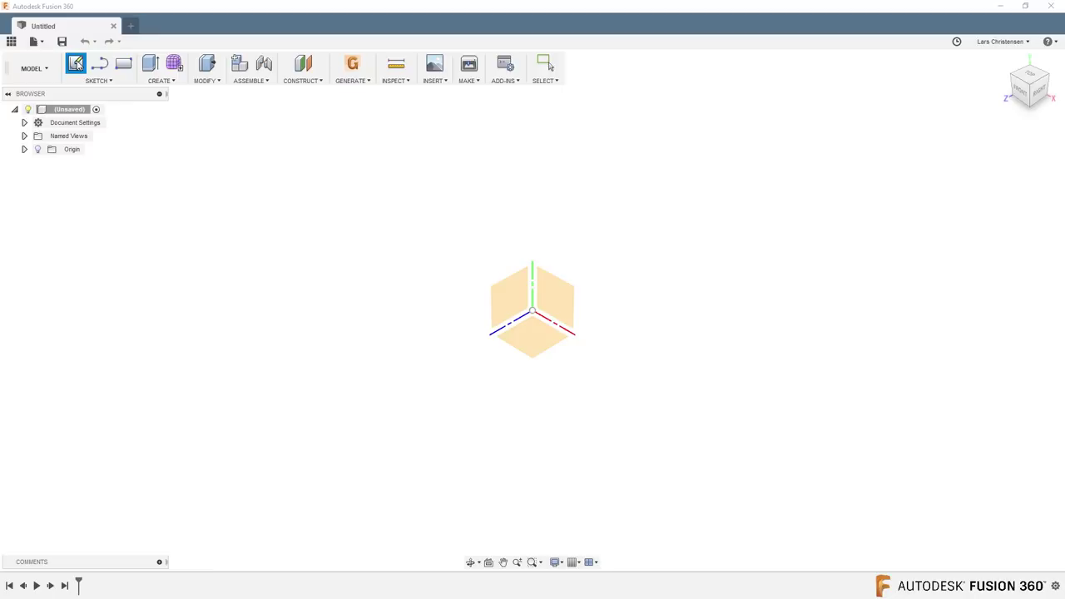
pyautogui.click(499, 304)
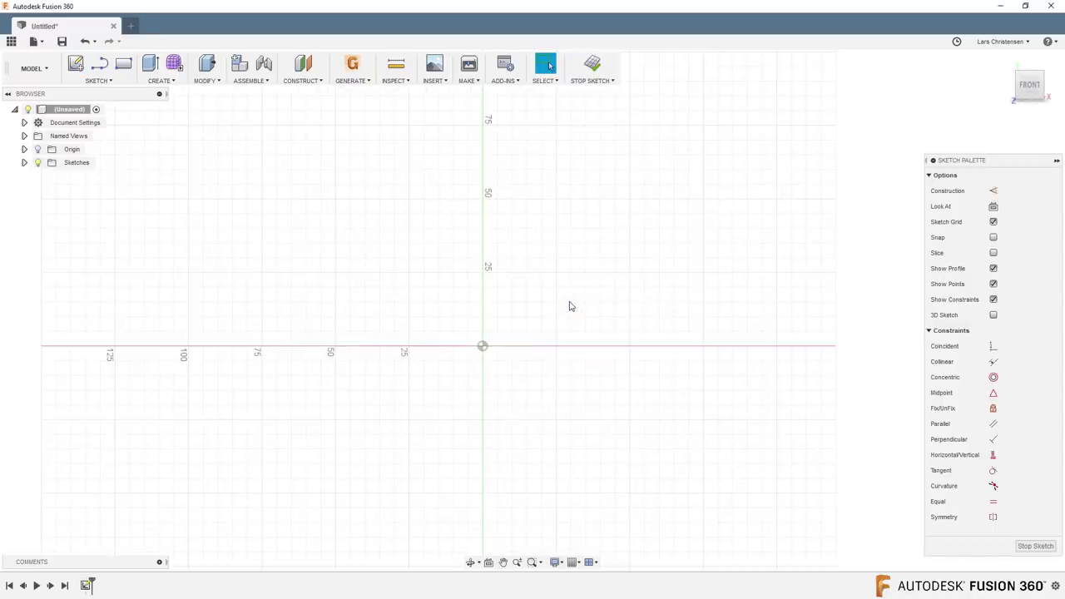
# - Check the sketch shortcuts box and whether the Center Rectangle command is pinned to it
pyautogui.press('s')
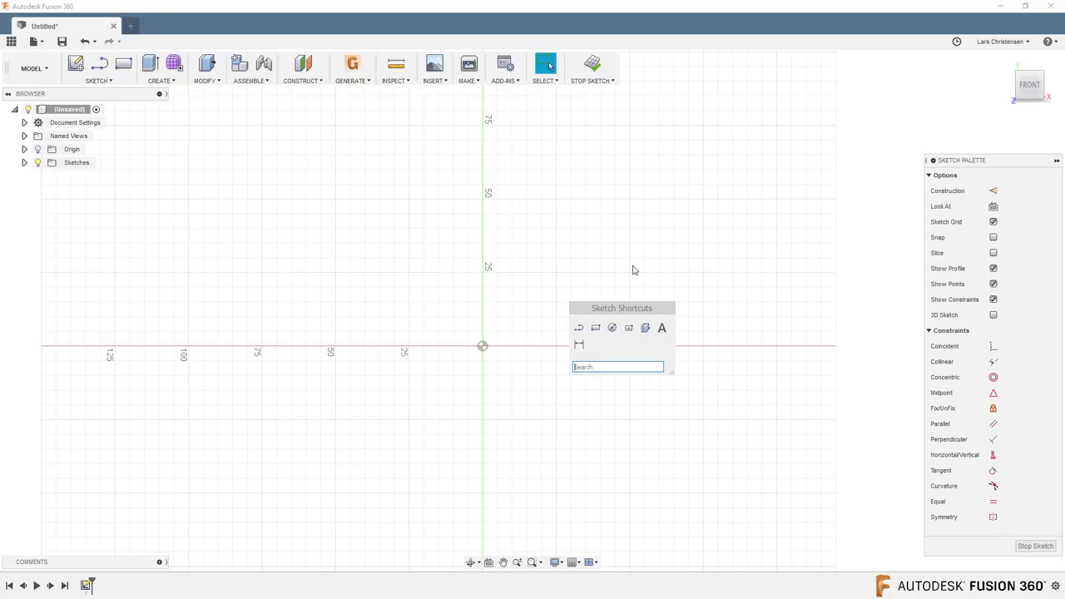
pyautogui.press('Escape')
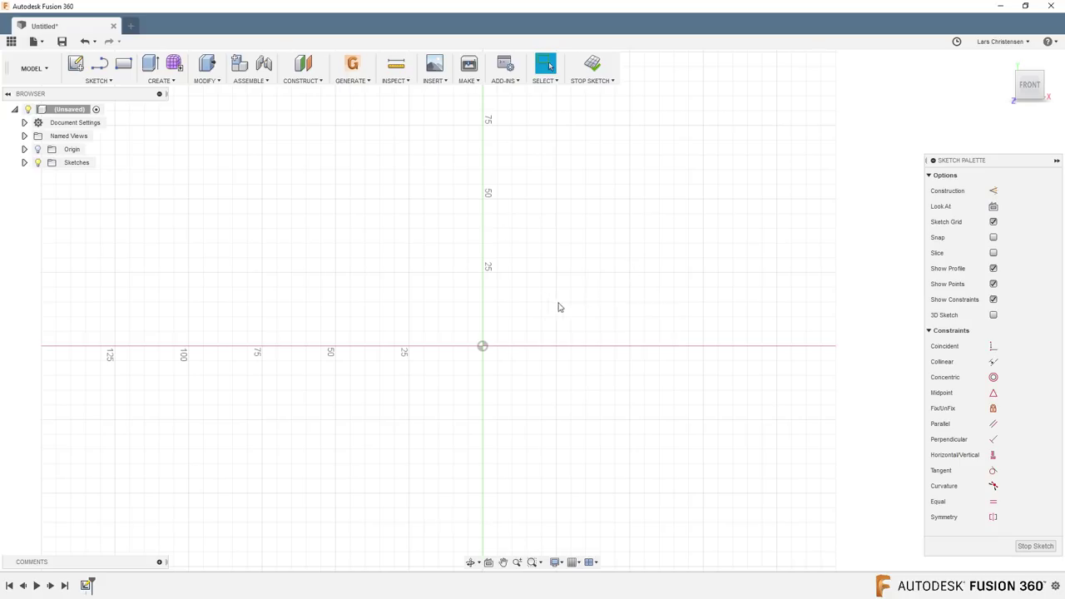
pyautogui.press('s')
pyautogui.press('Escape')
pyautogui.press('s')
pyautogui.click(106, 82)
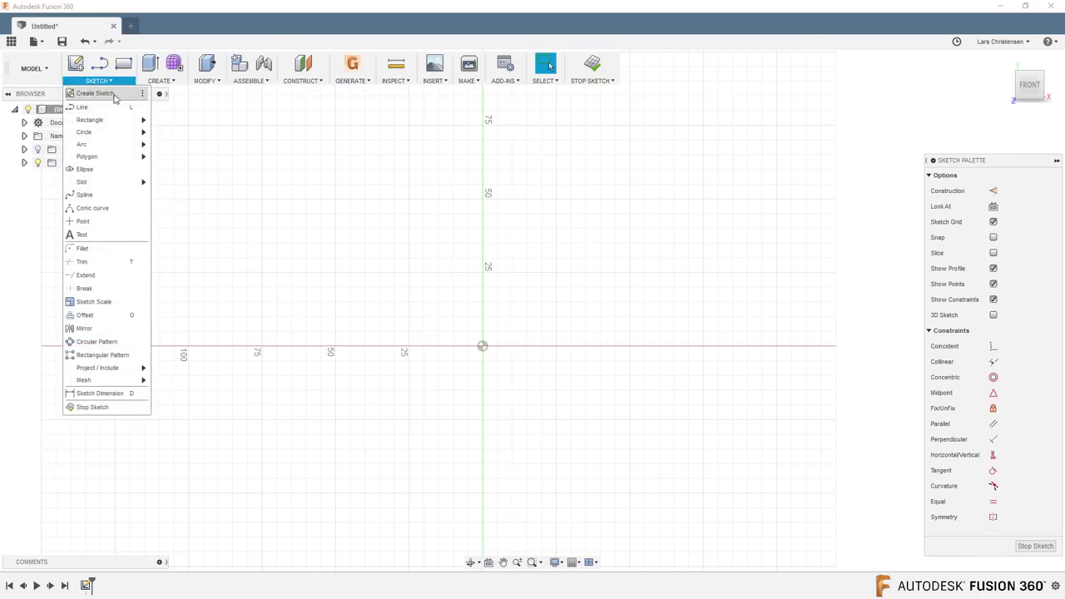
pyautogui.moveTo(118, 123)
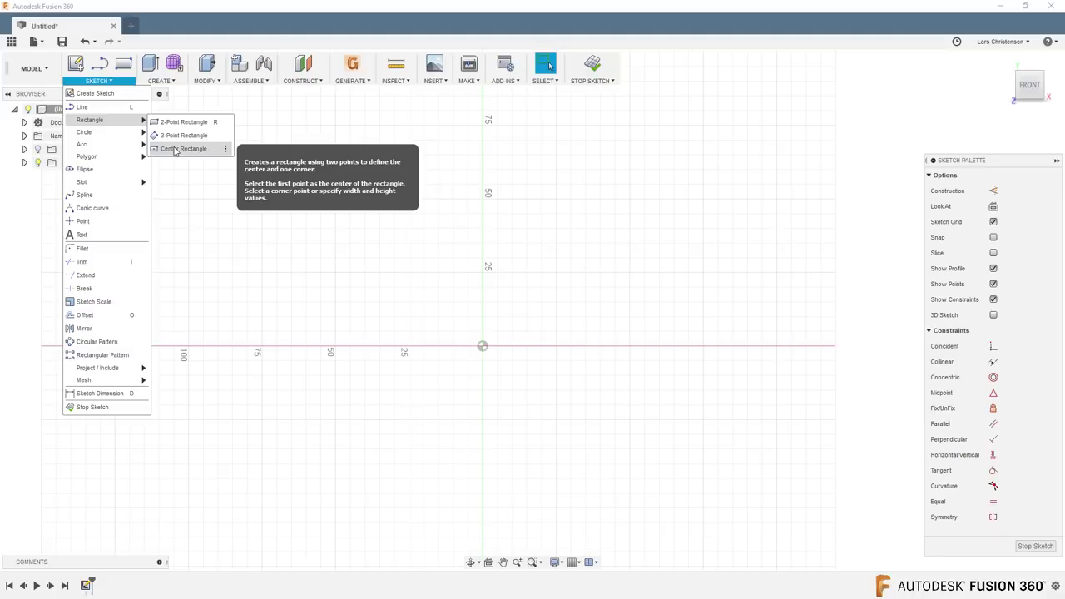
pyautogui.click(225, 150)
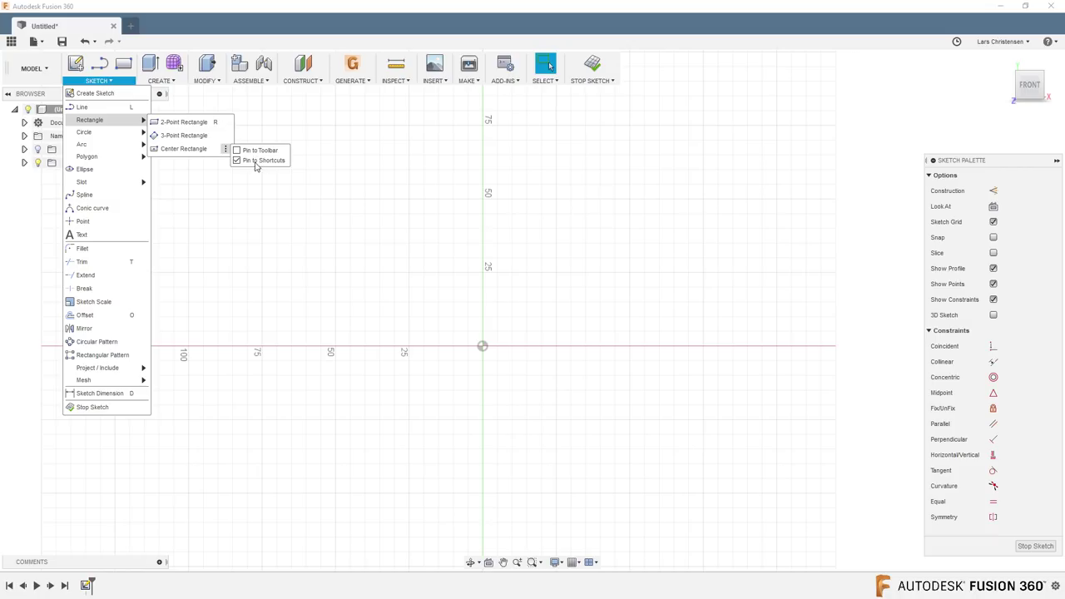
pyautogui.click(301, 290)
# - Draw a 26 by 26 mm center rectangle centred on the sketch origin
pyautogui.press('s')
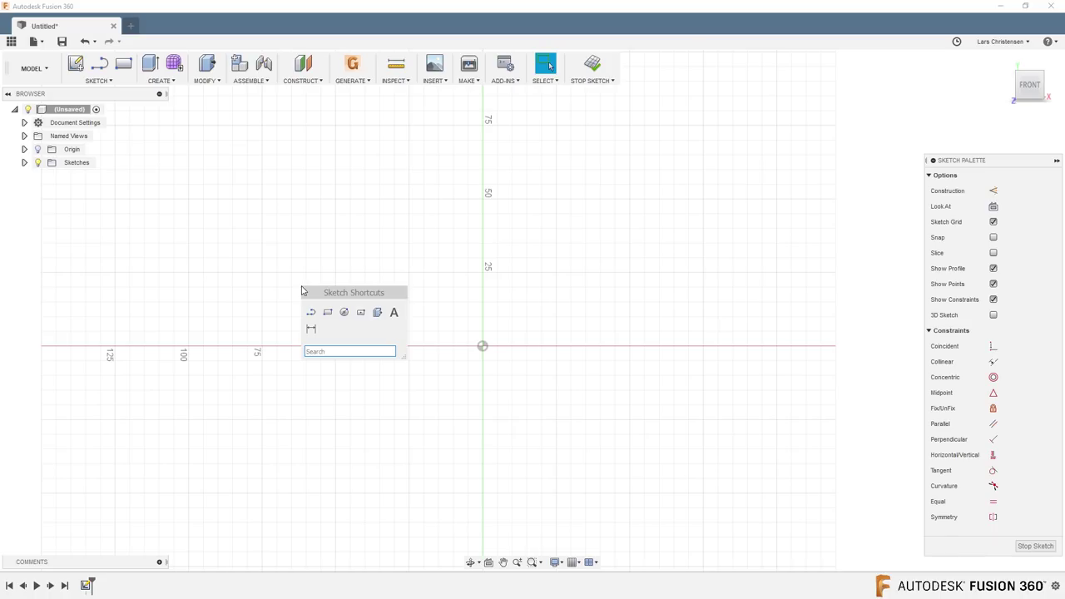
pyautogui.click(360, 312)
pyautogui.click(483, 345)
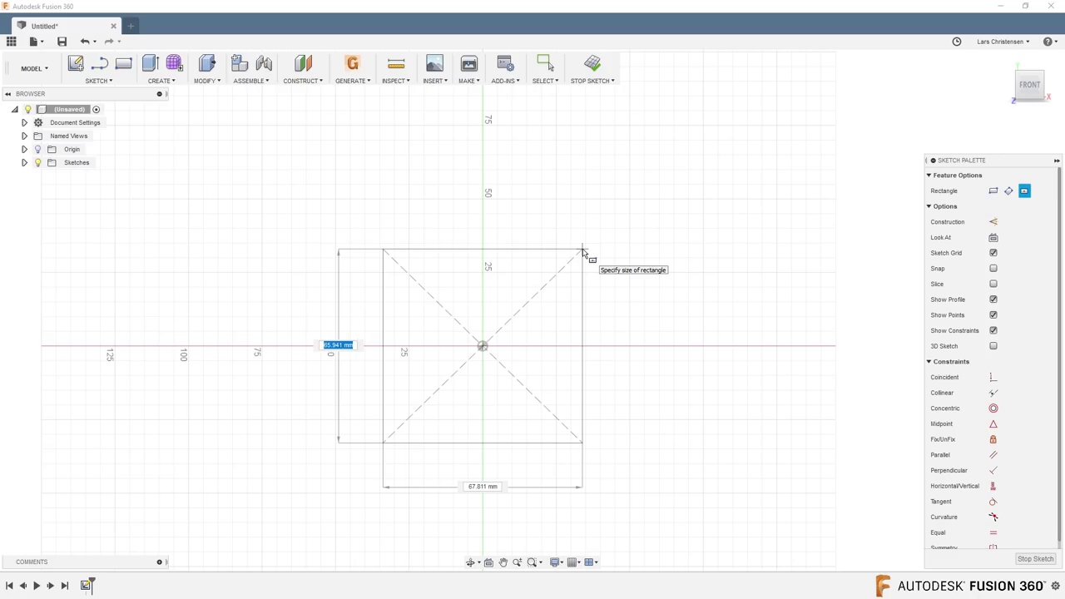
pyautogui.write('26')
pyautogui.press('Tab')
pyautogui.write('26')
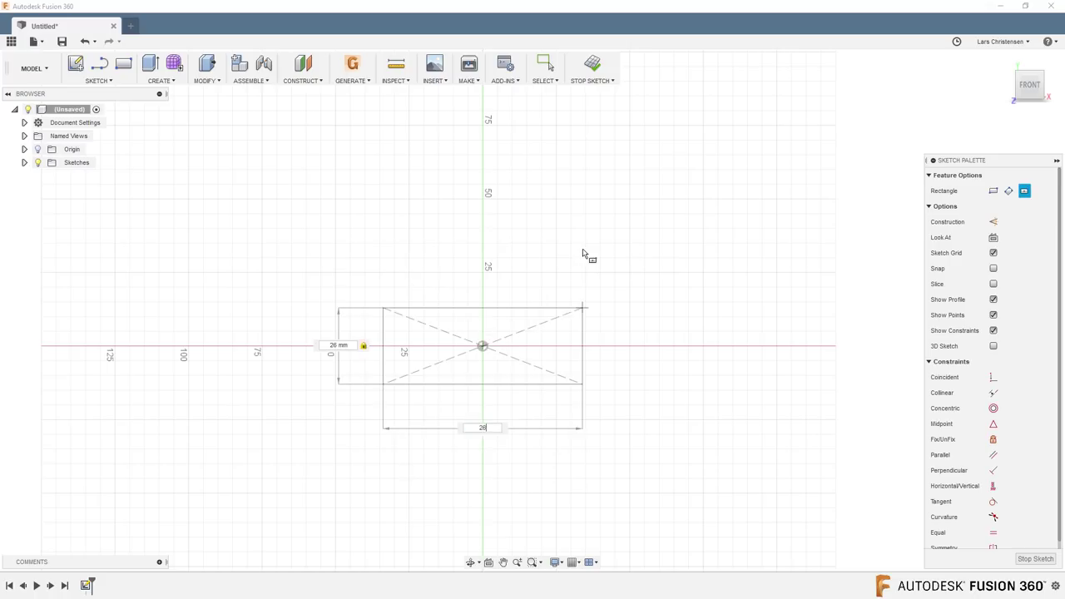
pyautogui.press('Tab')
pyautogui.press('Return')
pyautogui.scroll(5, 544, 400)
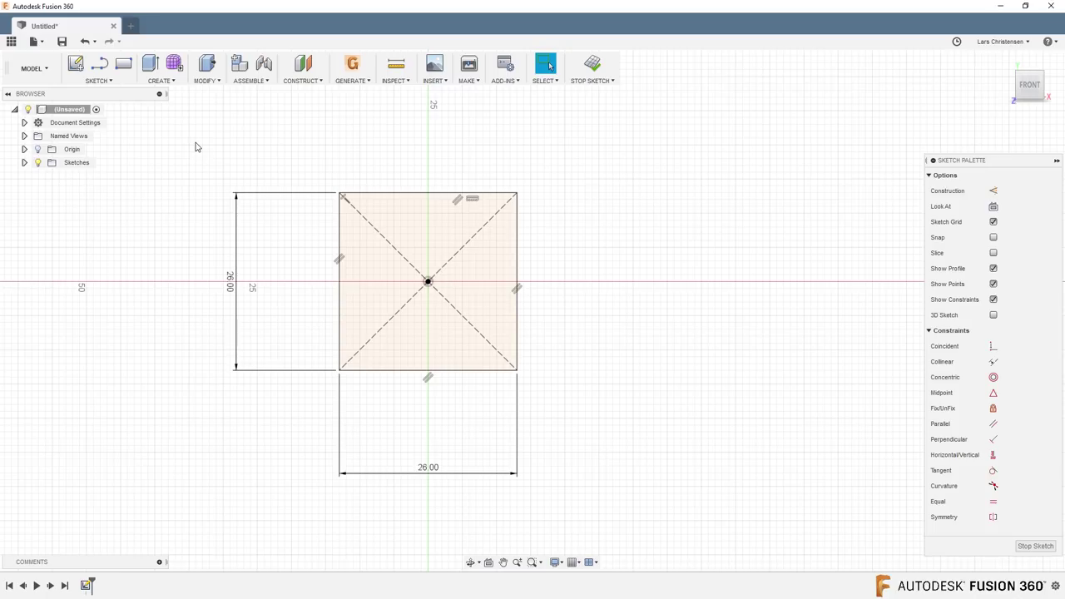
pyautogui.click(104, 82)
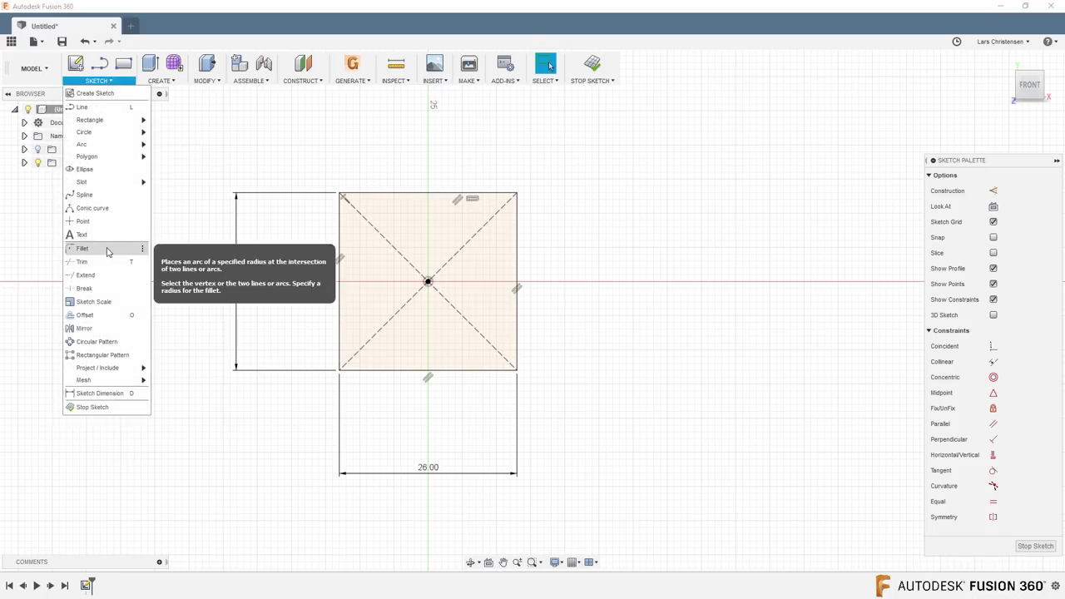
pyautogui.click(166, 196)
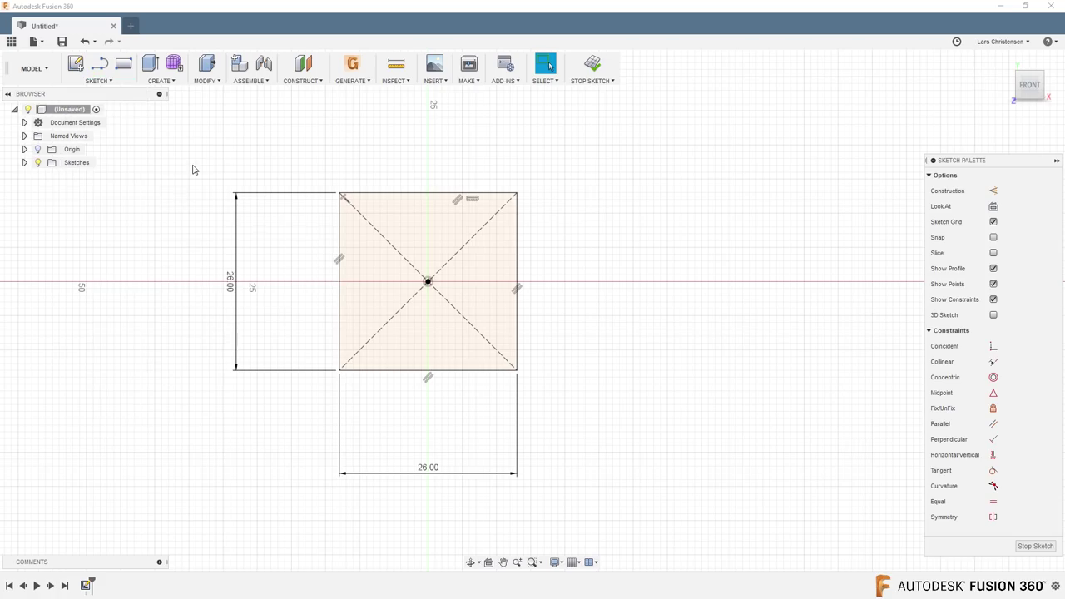
pyautogui.click(176, 83)
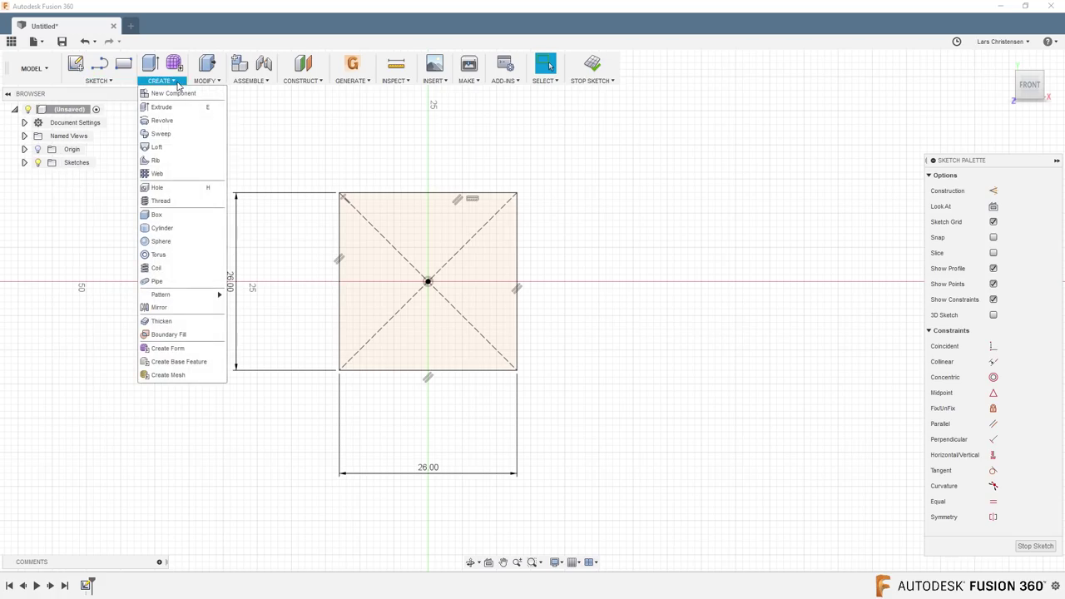
pyautogui.click(208, 80)
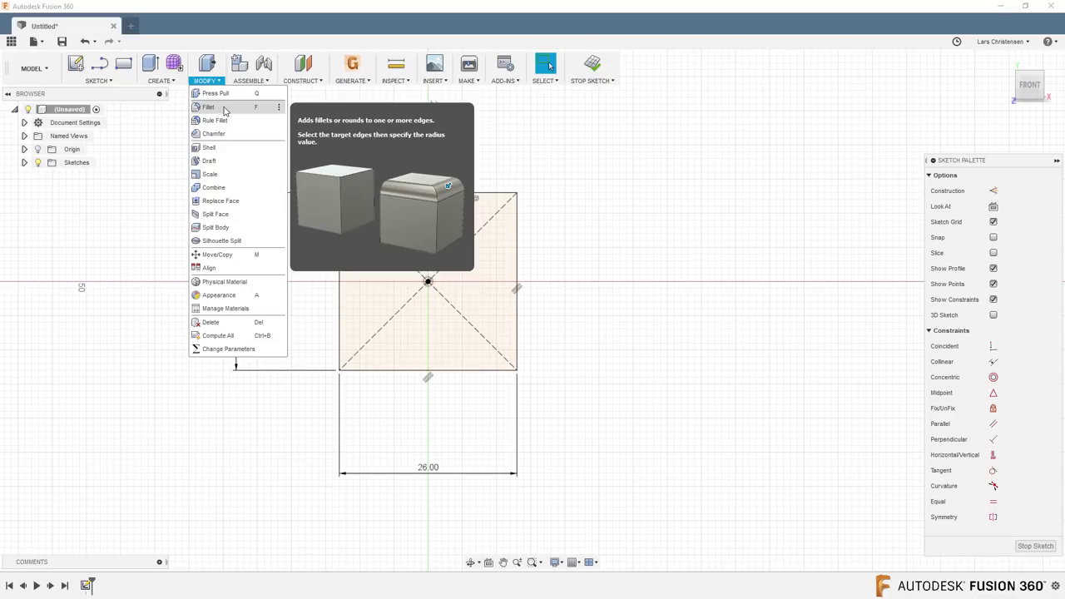
pyautogui.click(148, 146)
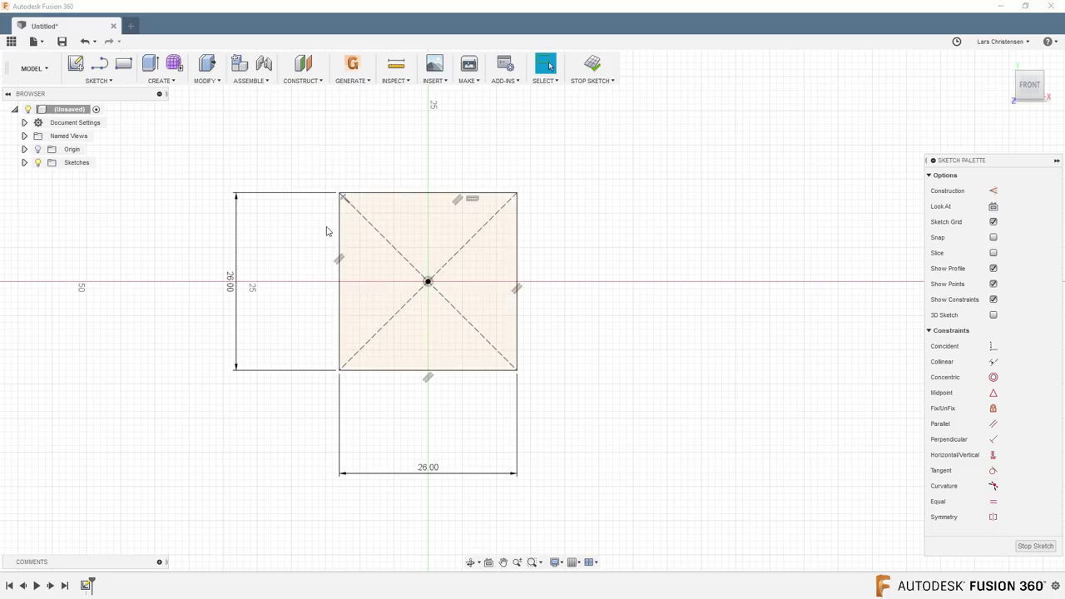
# - Round all four corners of the square with 3 mm sketch fillets
pyautogui.click(98, 80)
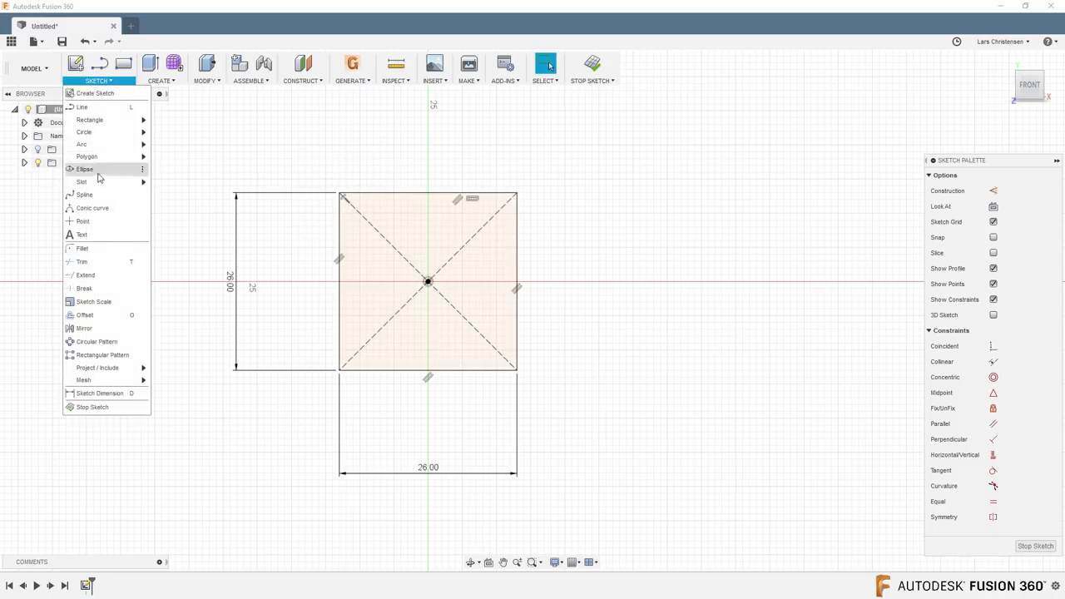
pyautogui.click(97, 252)
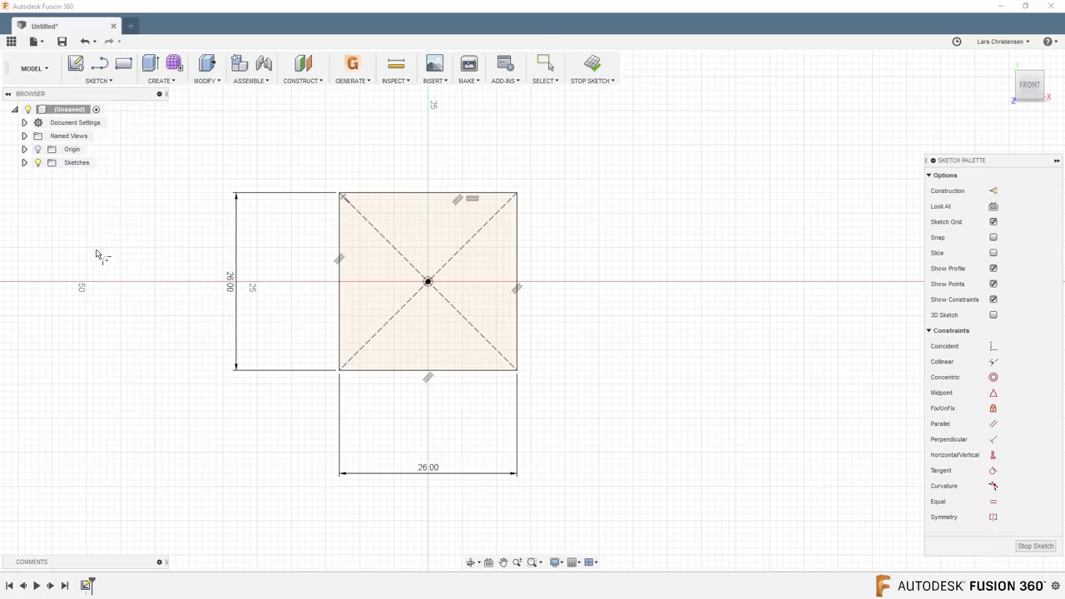
pyautogui.scroll(2, 405, 170)
pyautogui.click(326, 236)
pyautogui.click(349, 197)
pyautogui.press('Return')
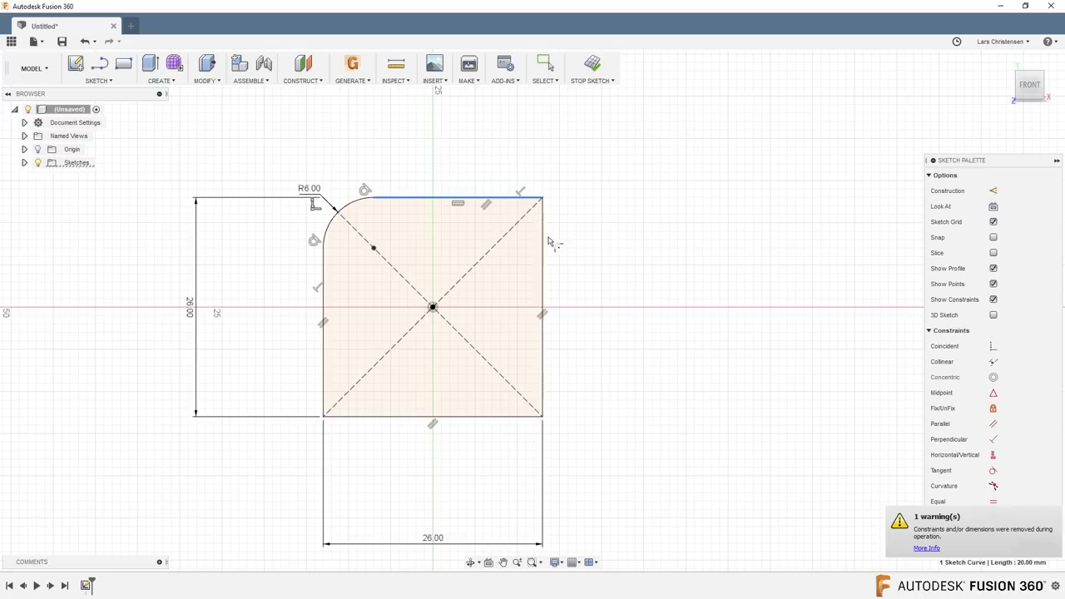
pyautogui.click(544, 249)
pyautogui.press('Return')
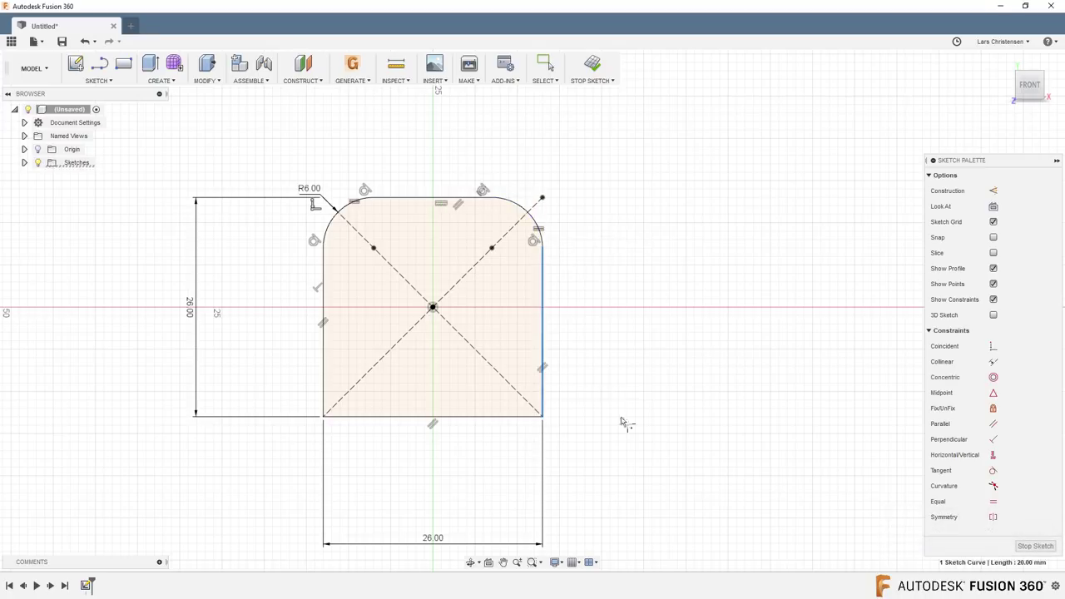
pyautogui.click(499, 416)
pyautogui.press('Return')
pyautogui.click(323, 407)
pyautogui.write('3.')
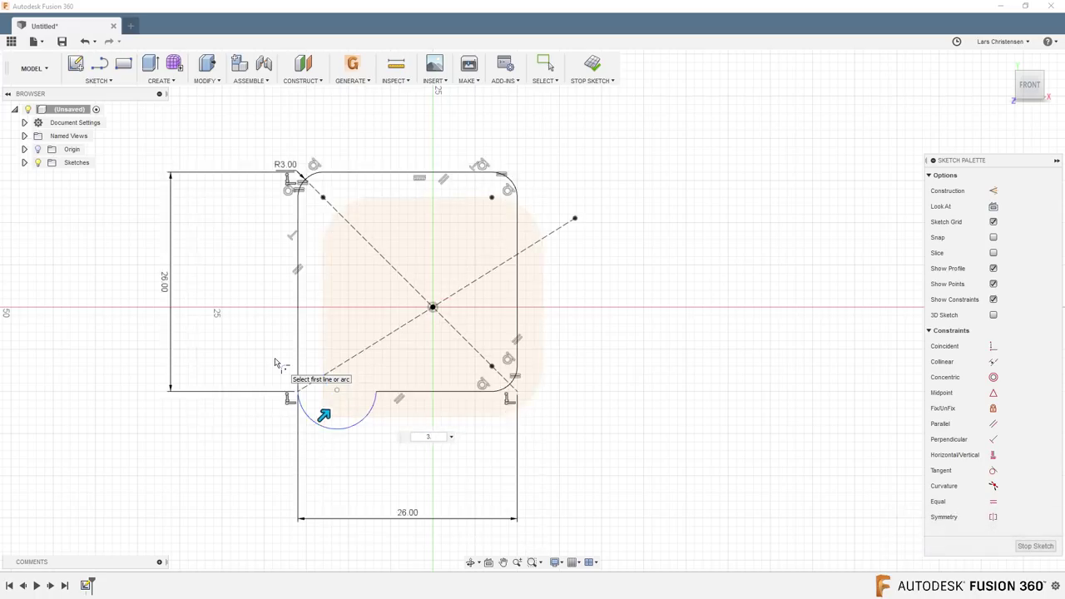
pyautogui.press('Return')
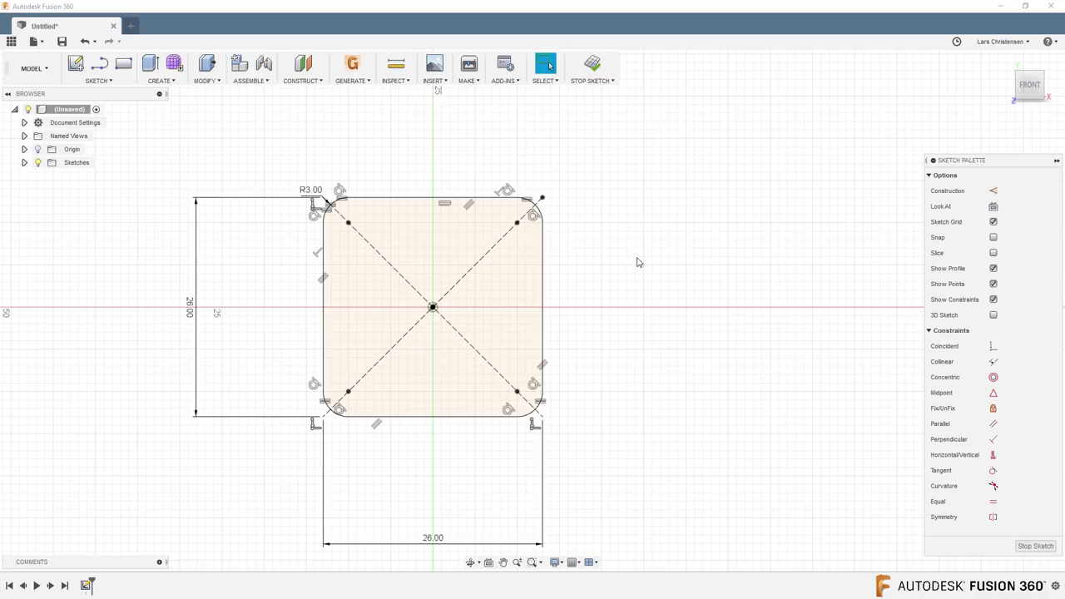
# - Offset the whole rounded square outline inward by 1.6 mm using chain selection
pyautogui.press('o')
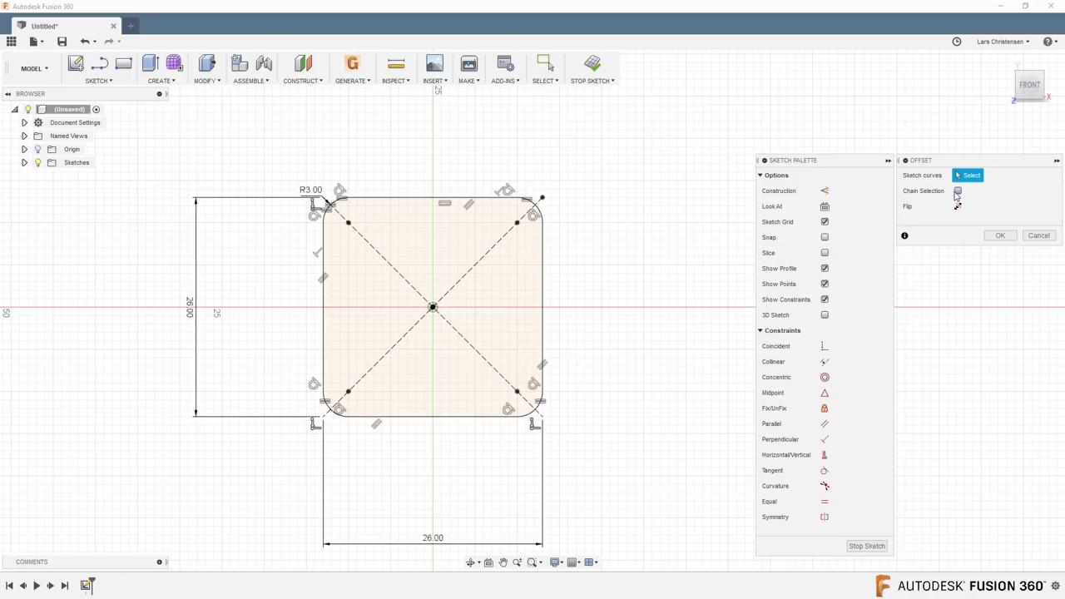
pyautogui.click(958, 191)
pyautogui.click(540, 276)
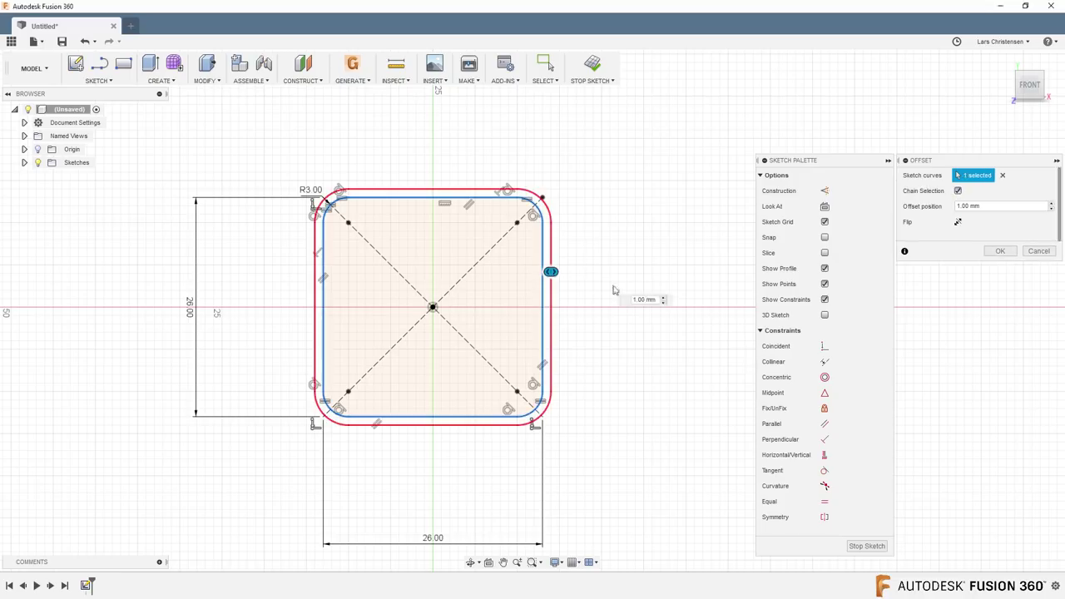
pyautogui.moveTo(552, 272); pyautogui.dragTo(518, 275)
pyautogui.write('1.6')
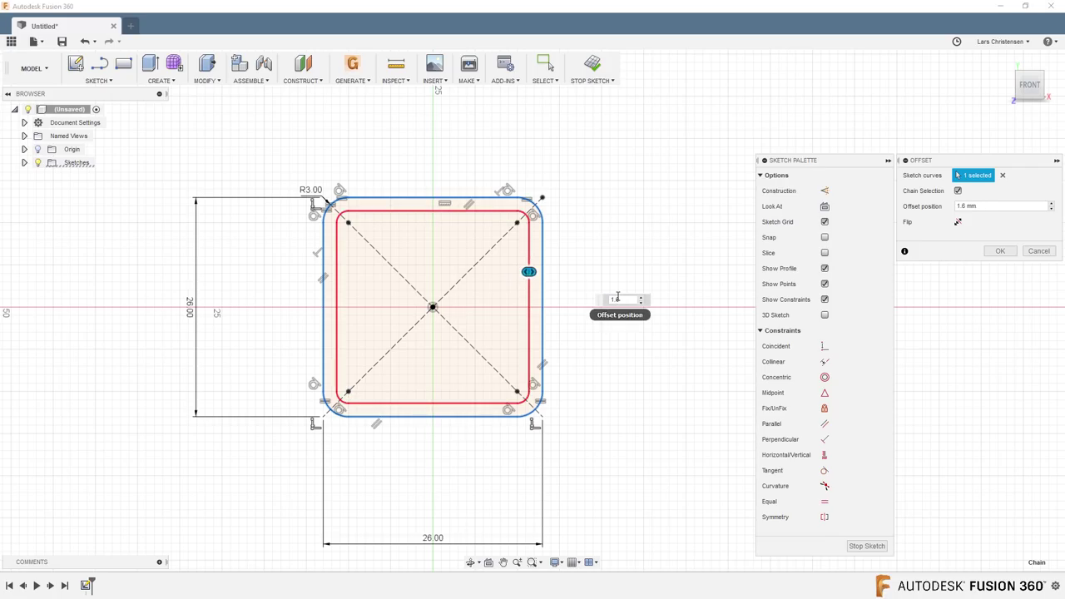
pyautogui.press('Return')
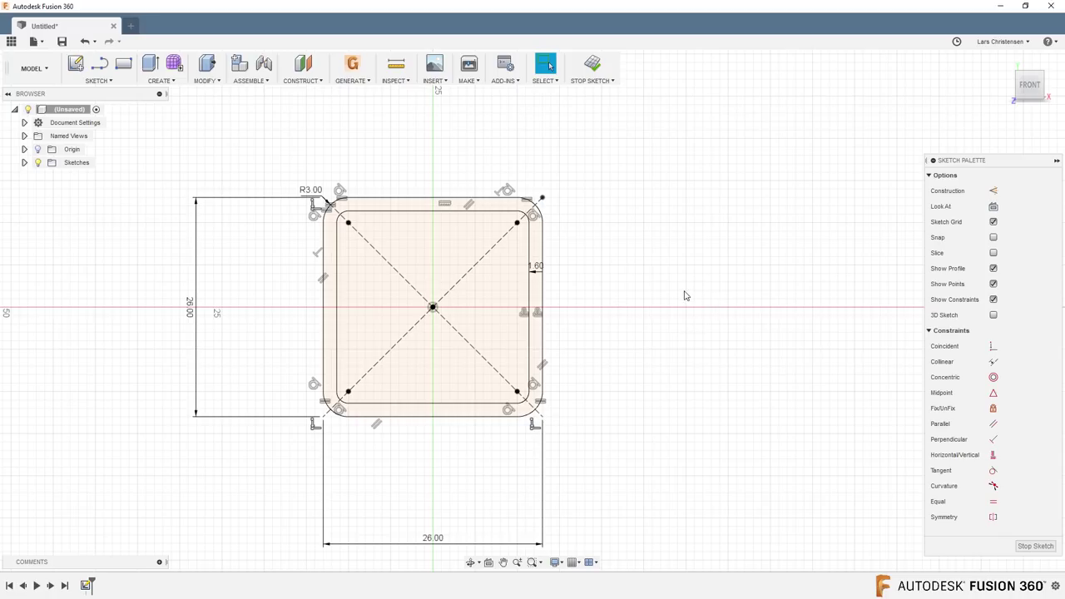
# - Extrude the ring profile between the two rounded squares by -28 mm as a new body
pyautogui.press('q')
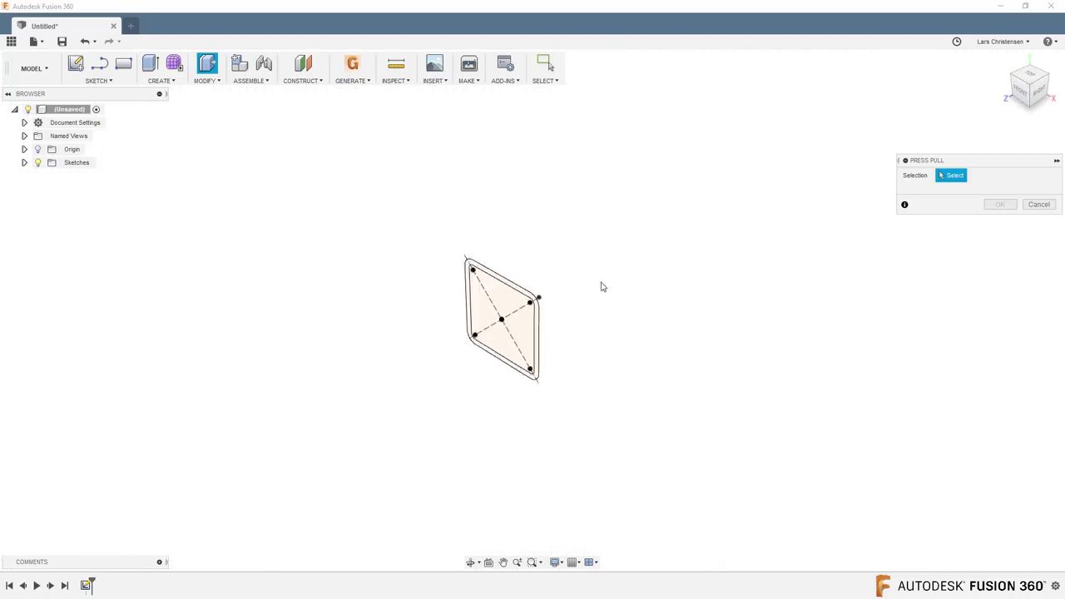
pyautogui.click(516, 316)
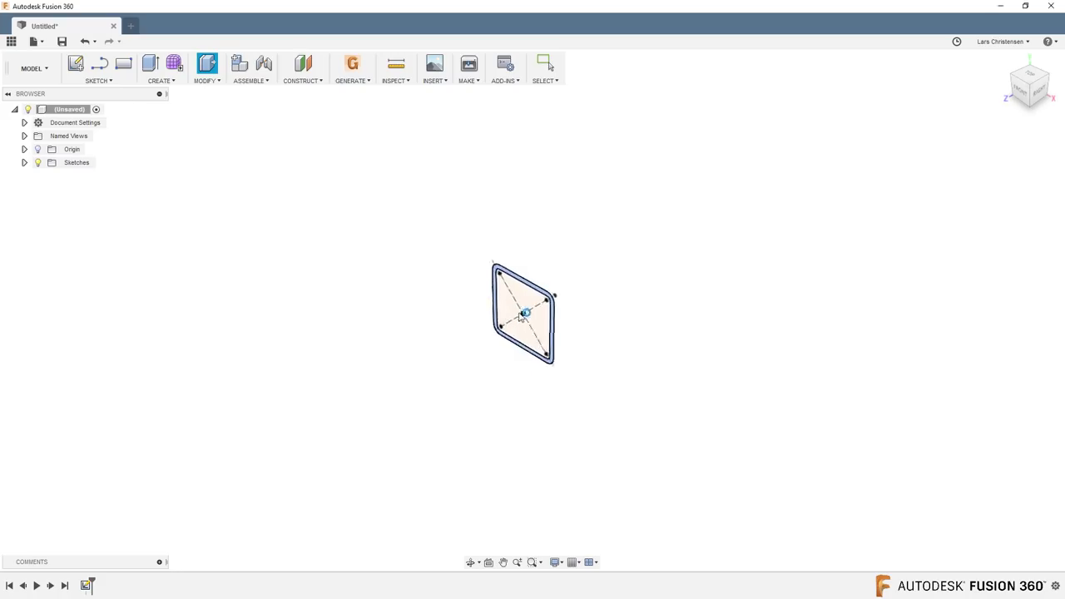
pyautogui.moveTo(547, 326); pyautogui.dragTo(611, 315)
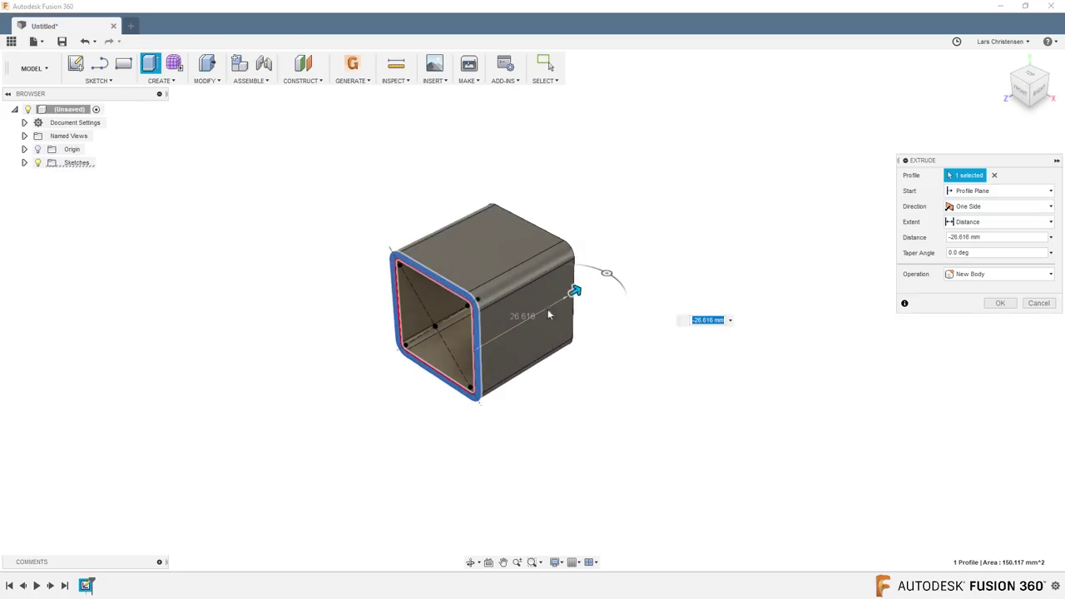
pyautogui.write('-')
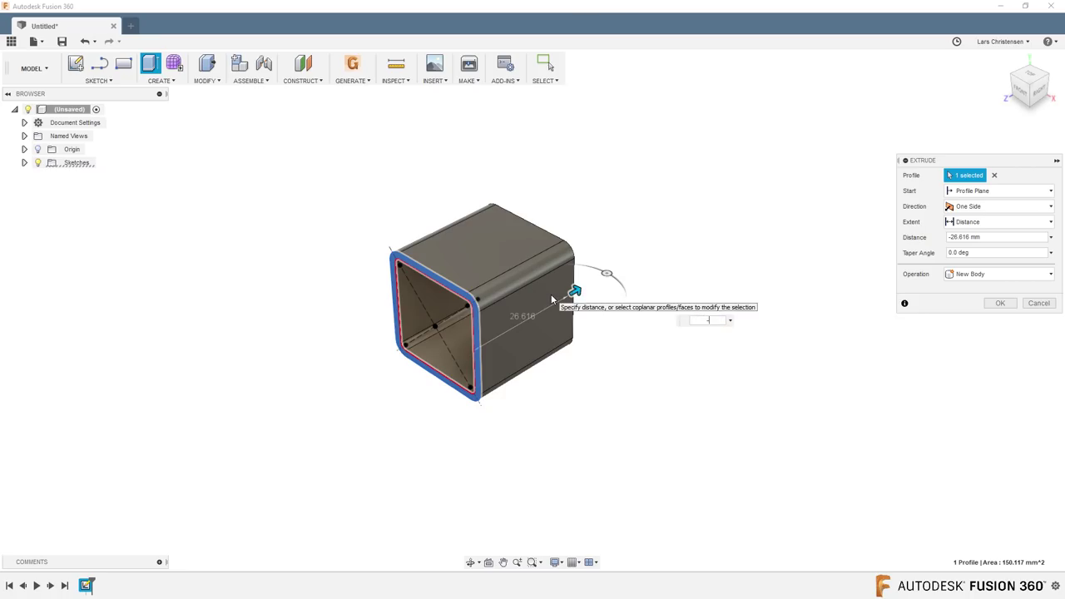
pyautogui.write('28')
pyautogui.press('Return')
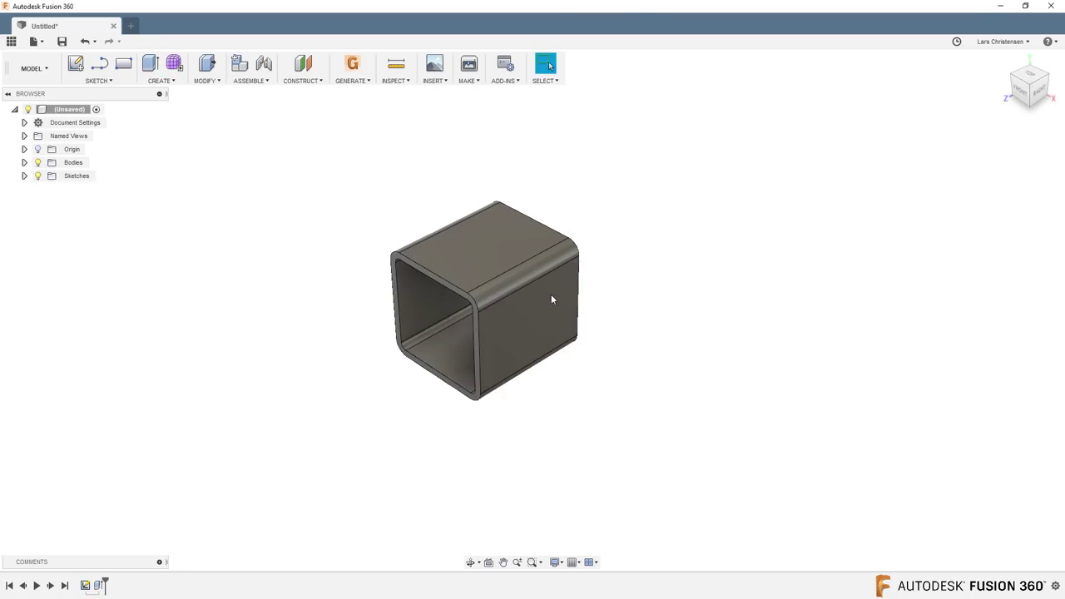
# - Review the default physical material and appearance settings in the Material preferences, leaving them without making changes
pyautogui.scroll(5, 613, 340)
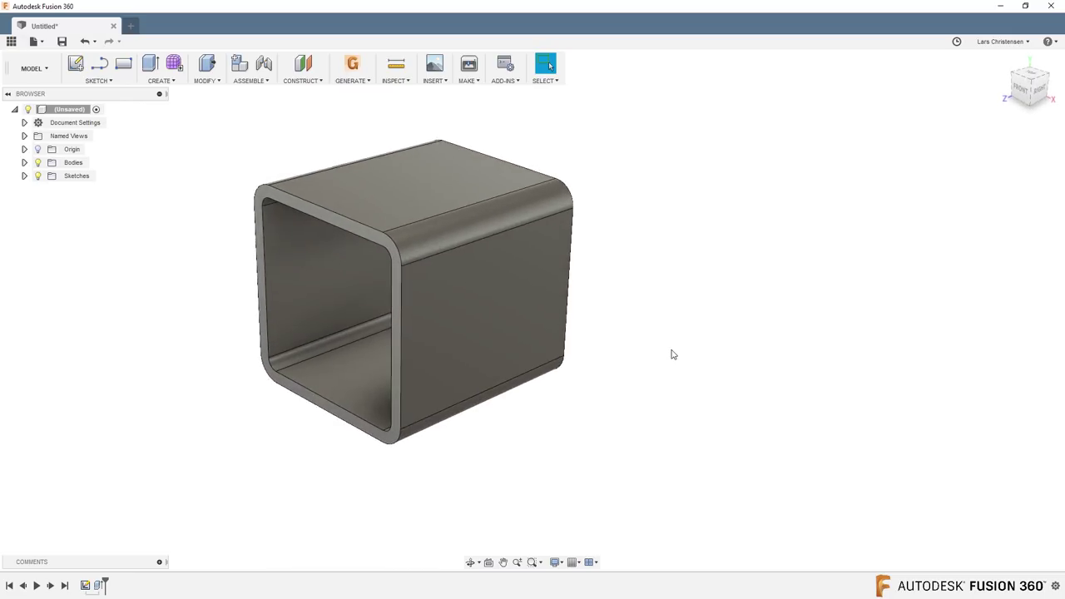
pyautogui.click(982, 43)
pyautogui.click(989, 72)
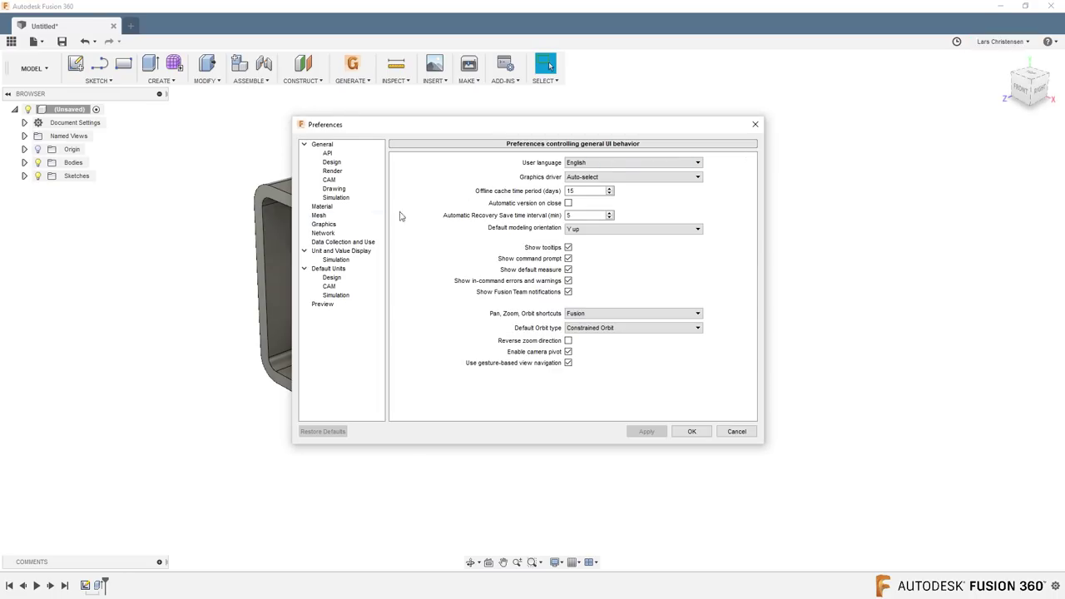
pyautogui.click(322, 206)
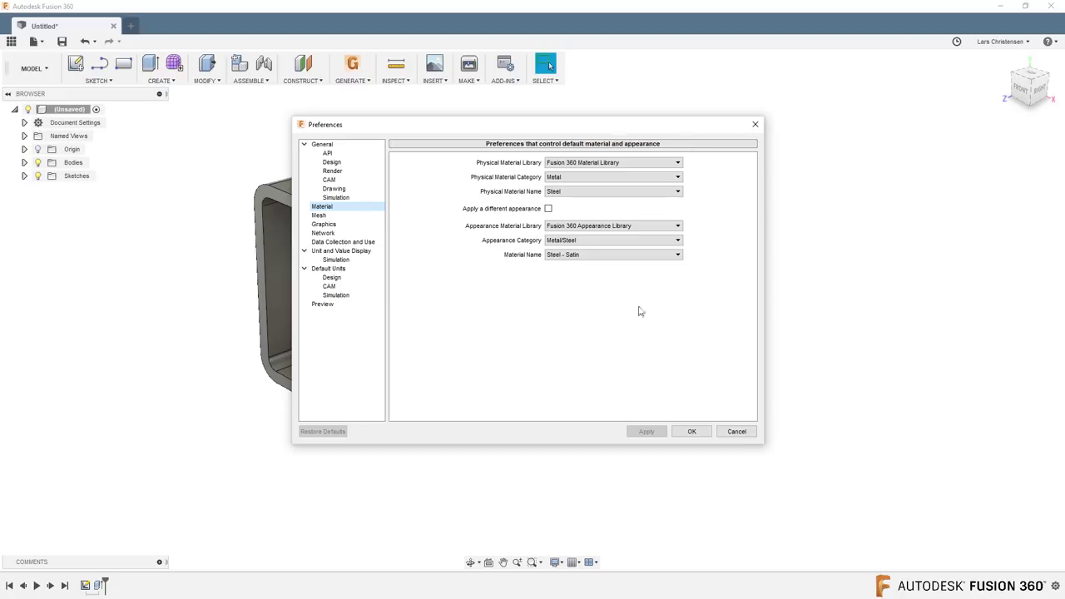
pyautogui.click(736, 432)
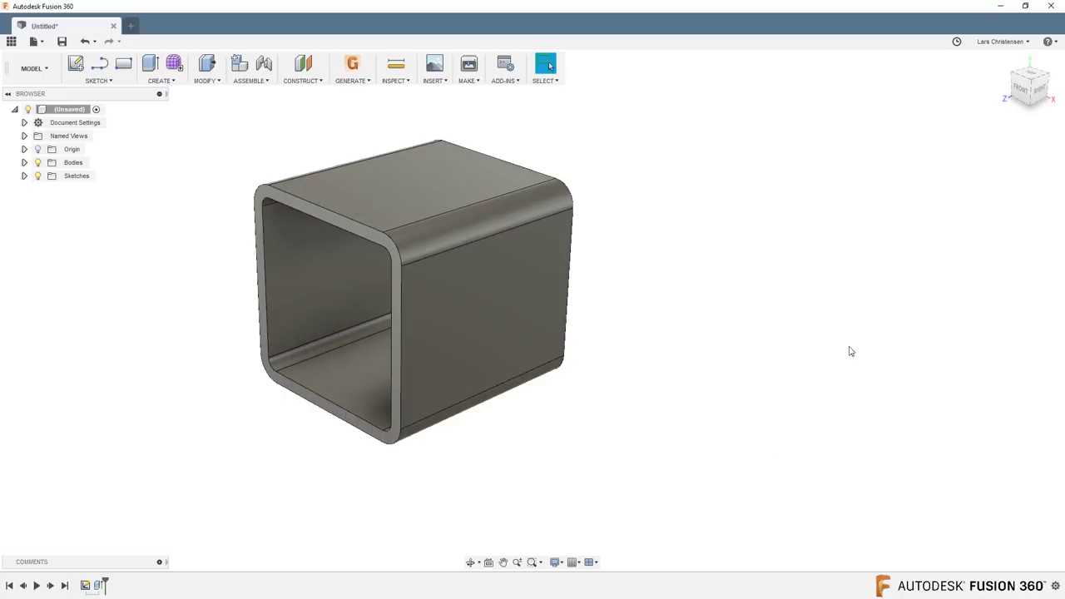
# - Apply the Paint - Enamel Glossy (White) appearance from the library to the housing body
pyautogui.rightClick(769, 217)
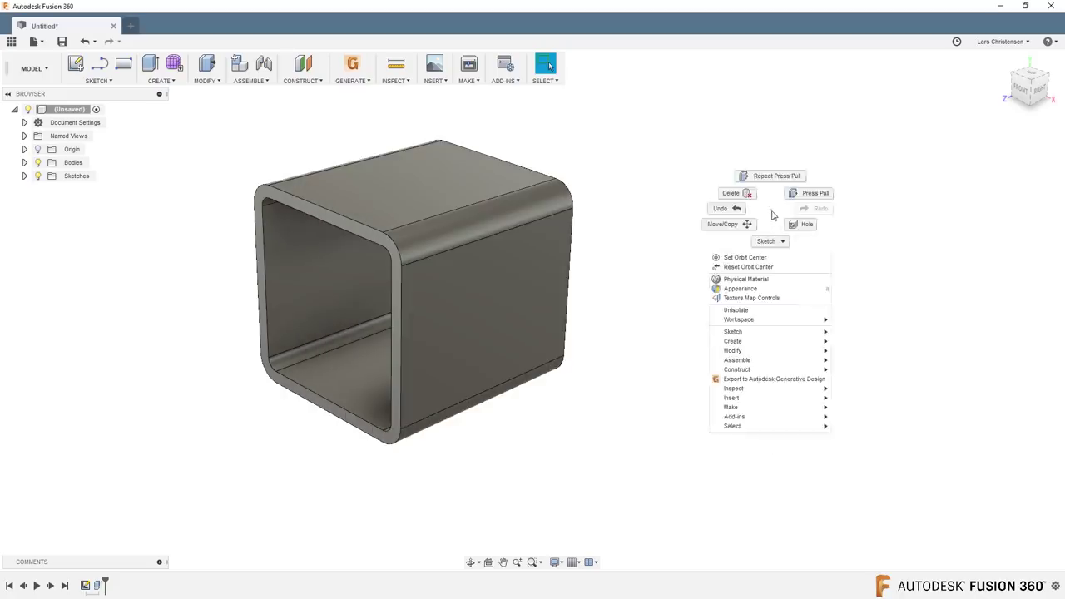
pyautogui.click(743, 289)
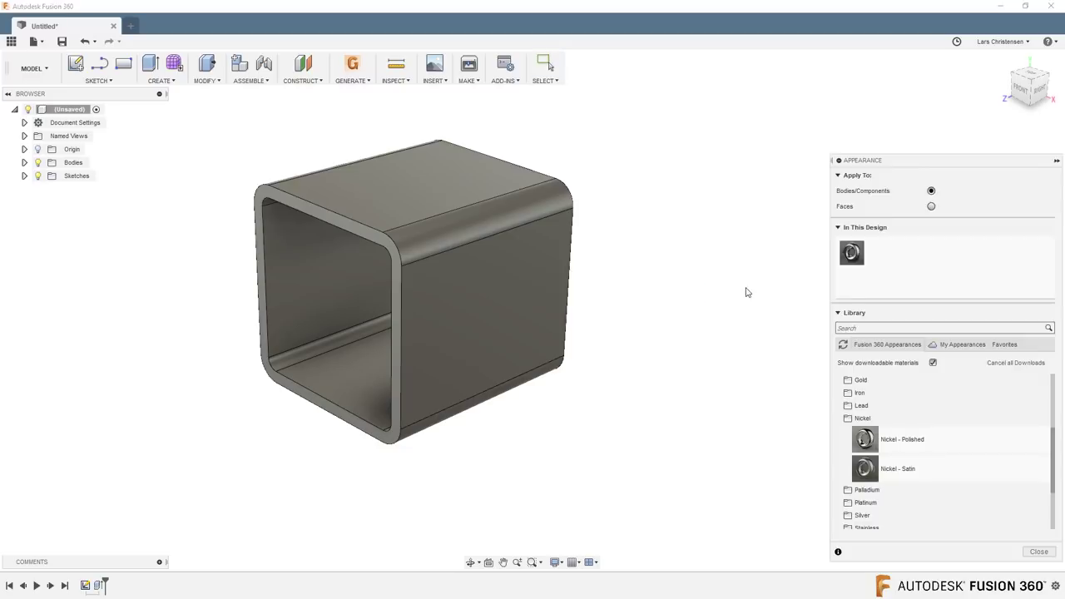
pyautogui.scroll(3, 944, 438)
pyautogui.click(854, 405)
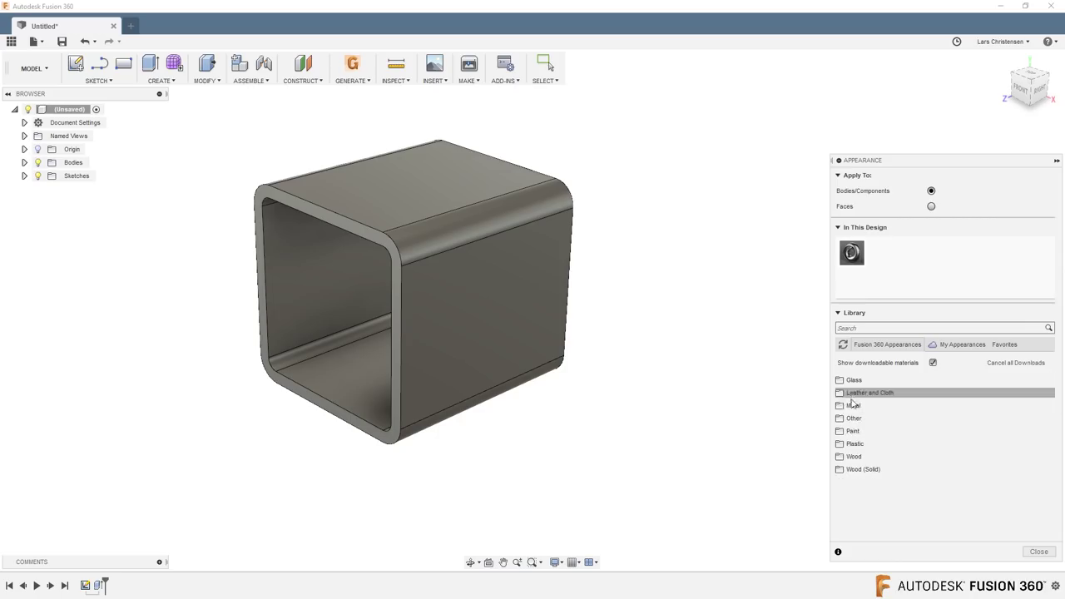
pyautogui.click(850, 433)
pyautogui.scroll(-5, 865, 441)
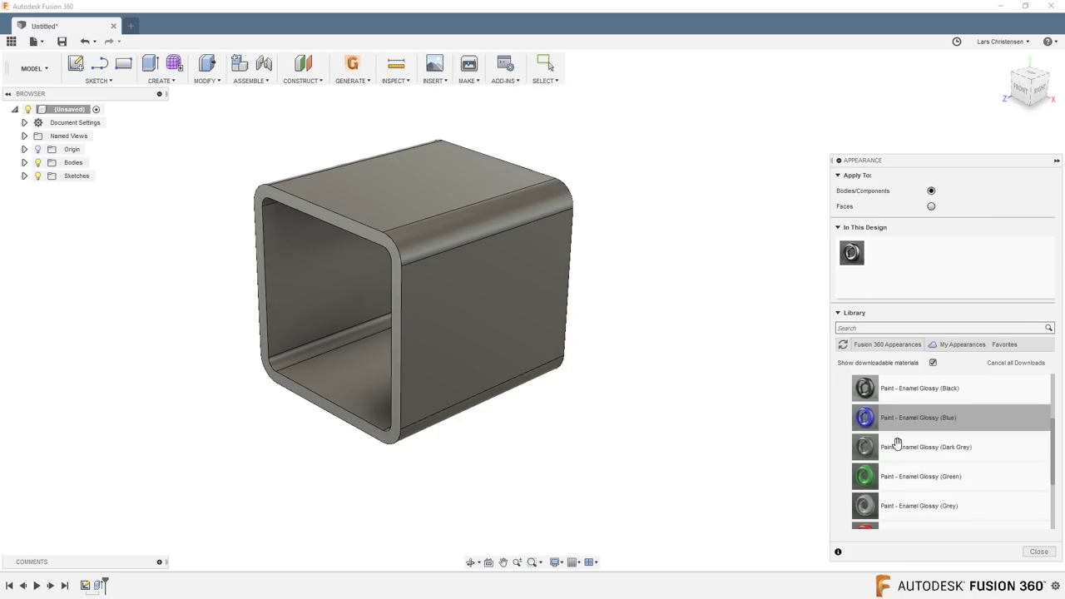
pyautogui.scroll(-2, 902, 456)
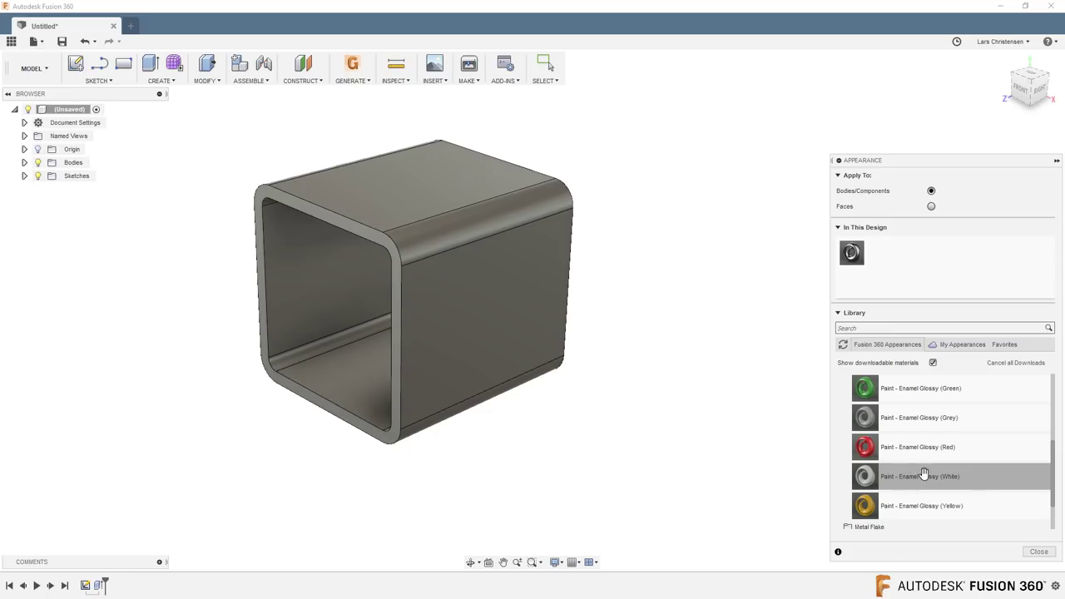
pyautogui.moveTo(923, 474)
pyautogui.mouseDown()
pyautogui.moveTo(871, 418)
pyautogui.moveTo(865, 304)
pyautogui.moveTo(851, 253)
pyautogui.mouseUp()
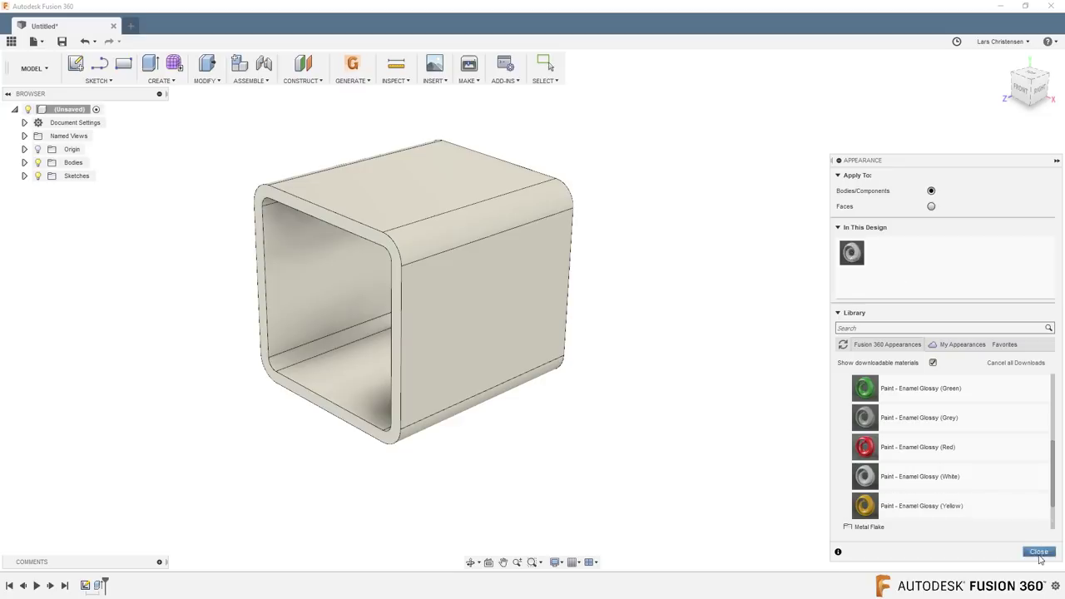
pyautogui.click(1039, 552)
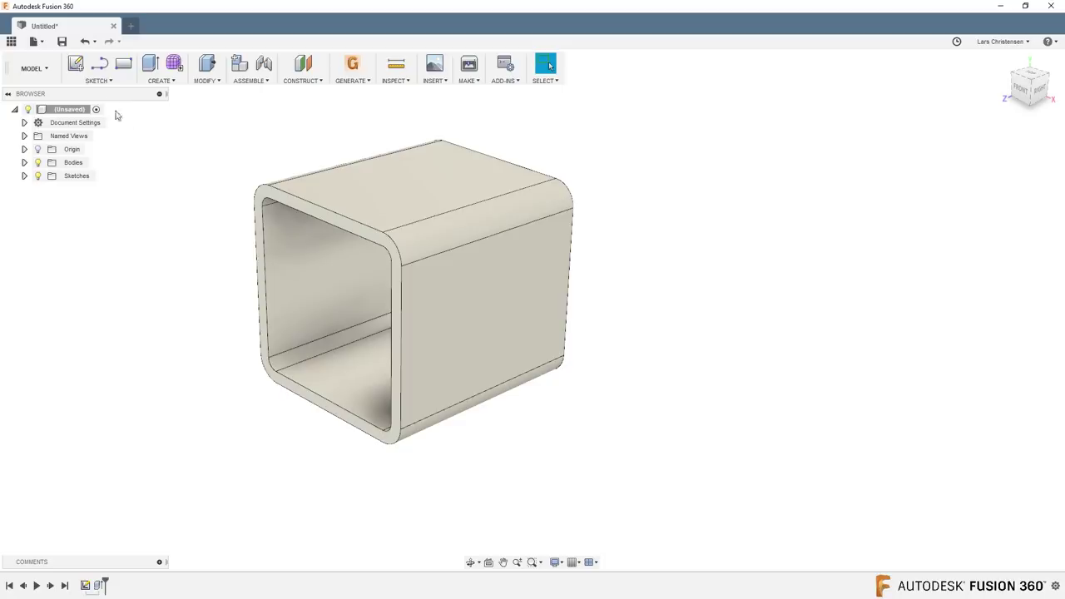
# - Create a sketch on the housing's front rim face and extrude the inner rounded square profile by -28 mm with the Join operation
pyautogui.click(75, 64)
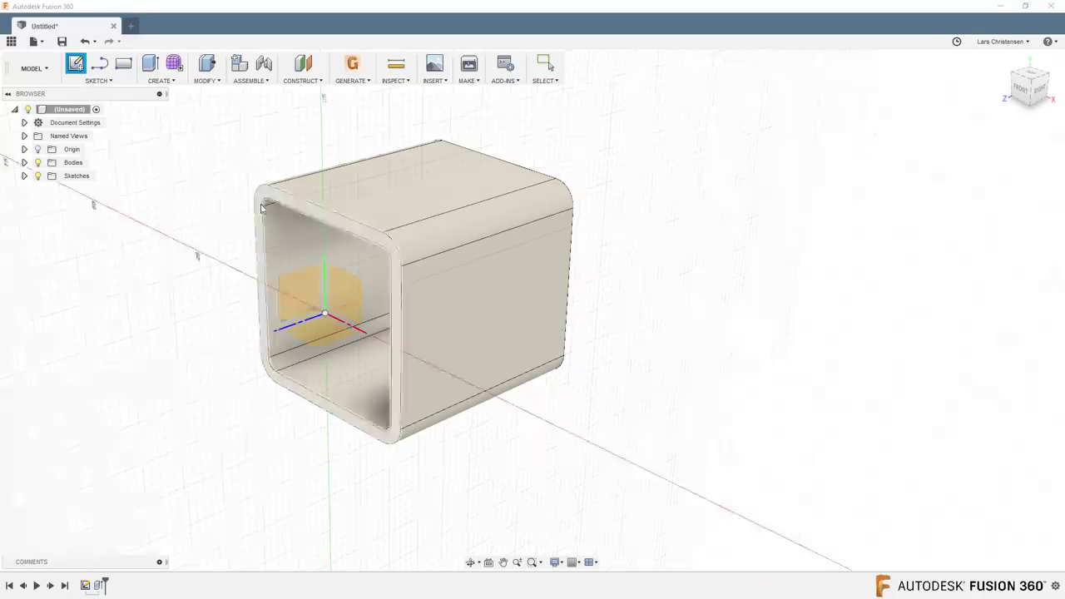
pyautogui.click(287, 205)
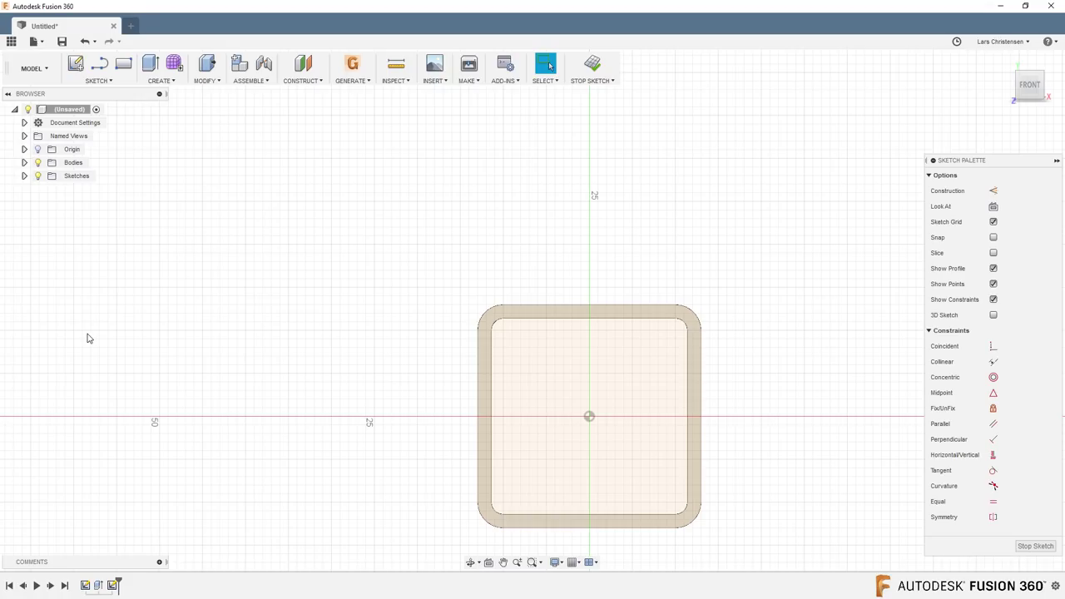
pyautogui.press('q')
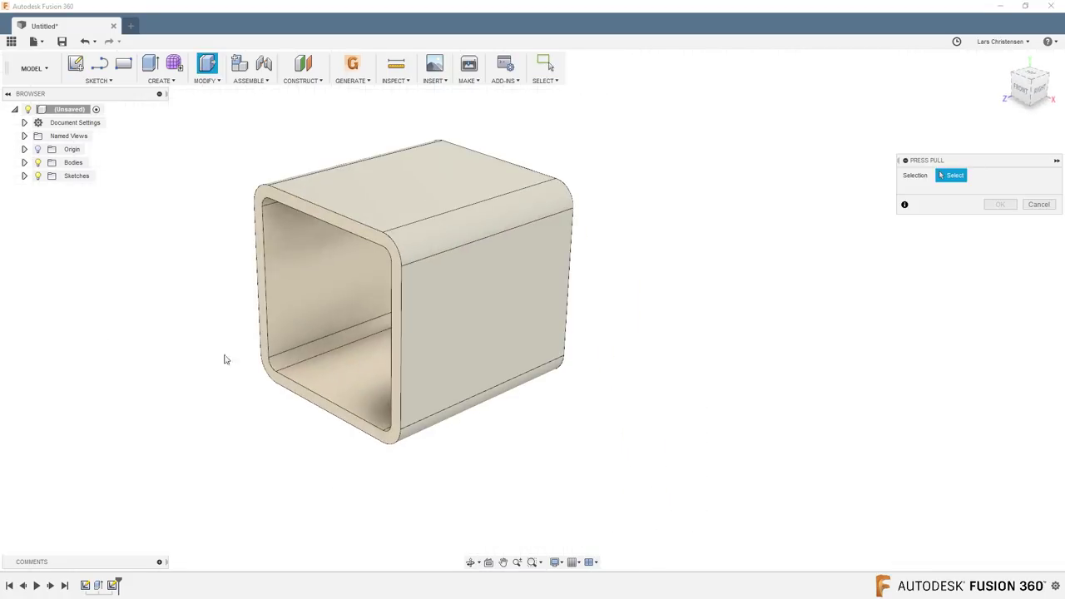
pyautogui.click(324, 312)
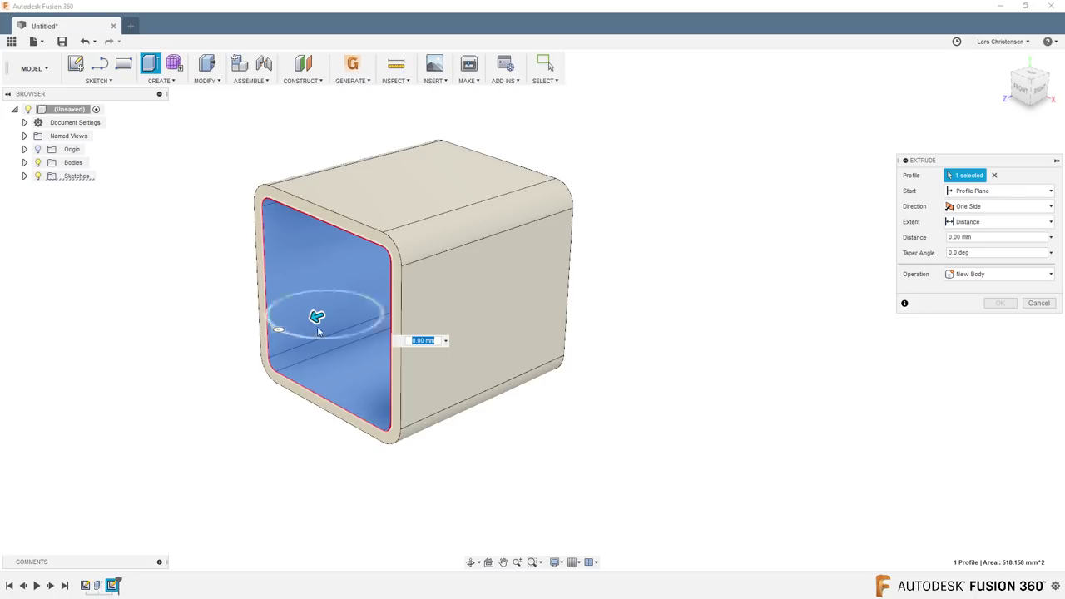
pyautogui.click(313, 327)
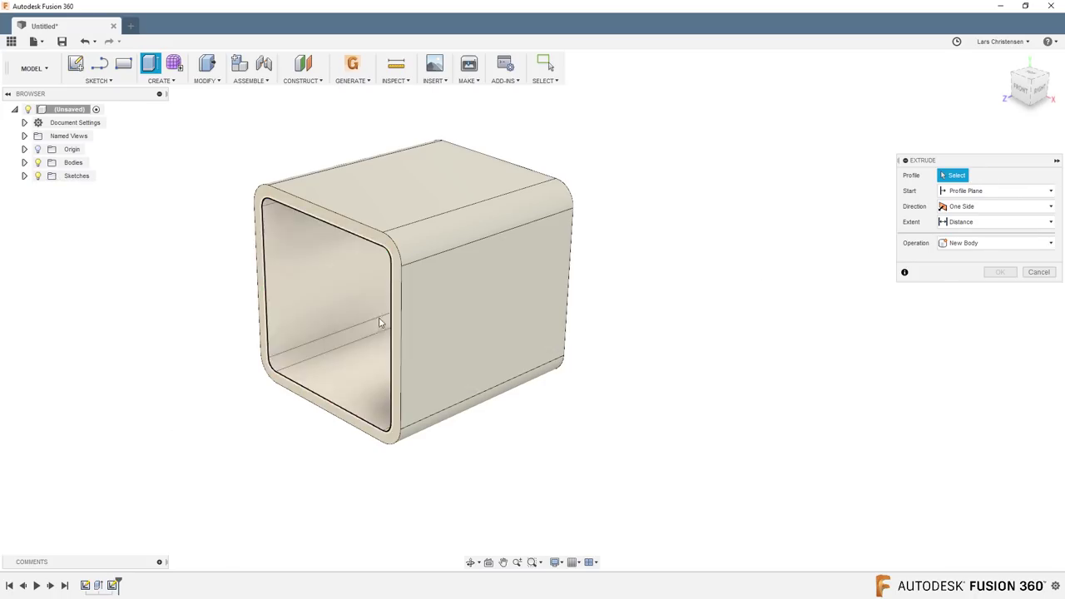
pyautogui.click(352, 309)
pyautogui.moveTo(349, 303); pyautogui.dragTo(538, 316)
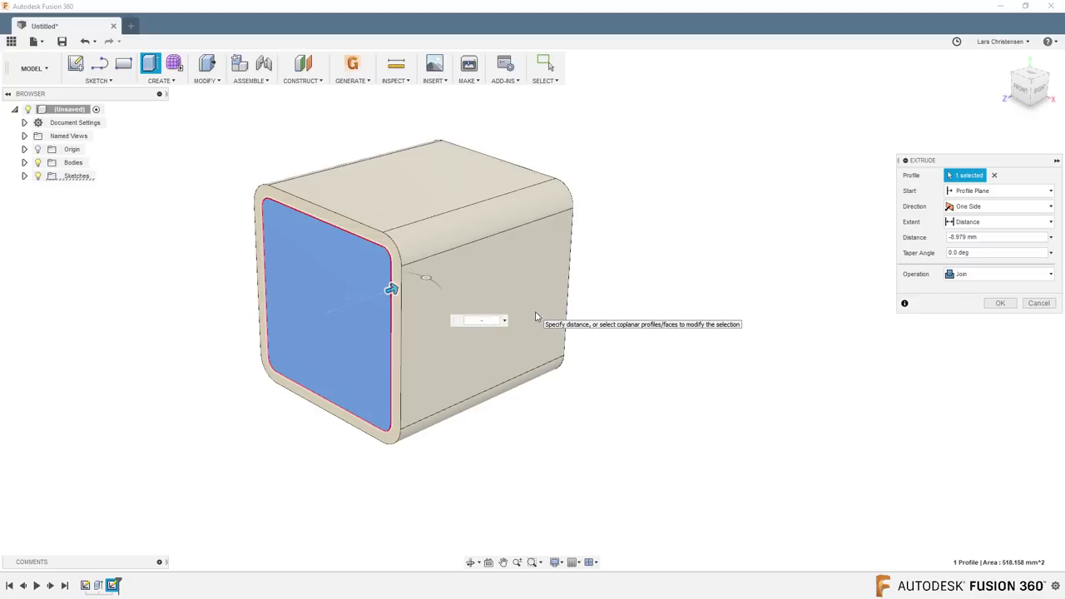
pyautogui.write('28')
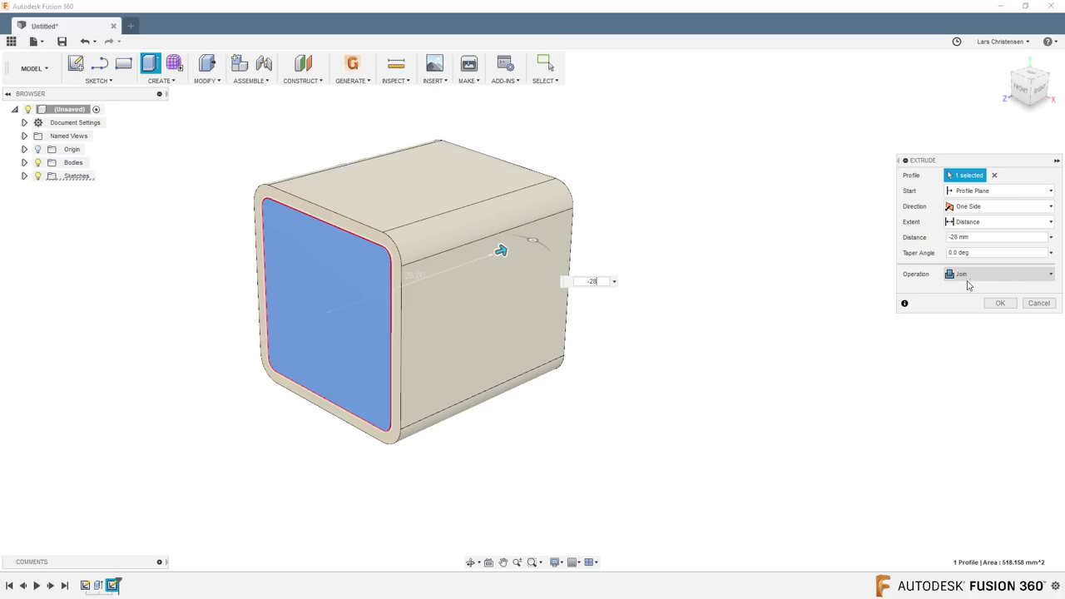
pyautogui.click(1000, 303)
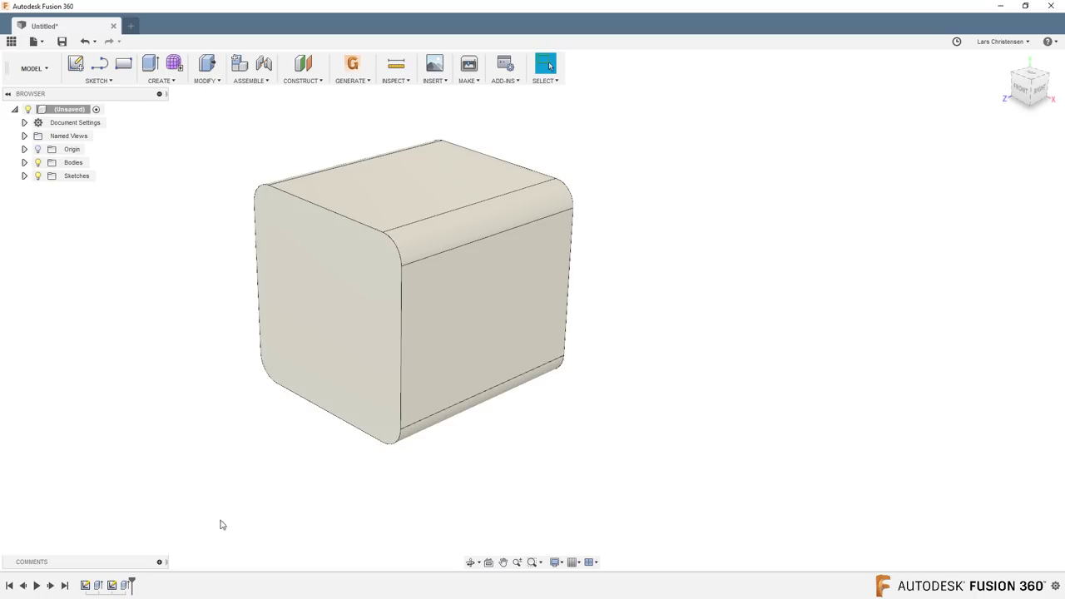
# - Edit the inner fill extrusion so that its operation is New Body
pyautogui.rightClick(126, 585)
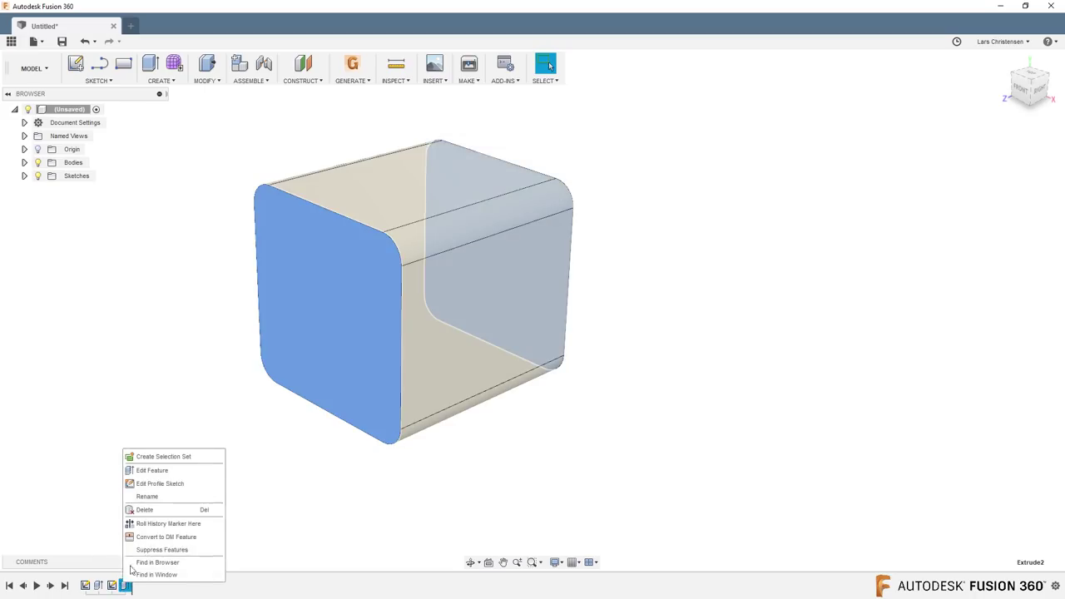
pyautogui.click(150, 470)
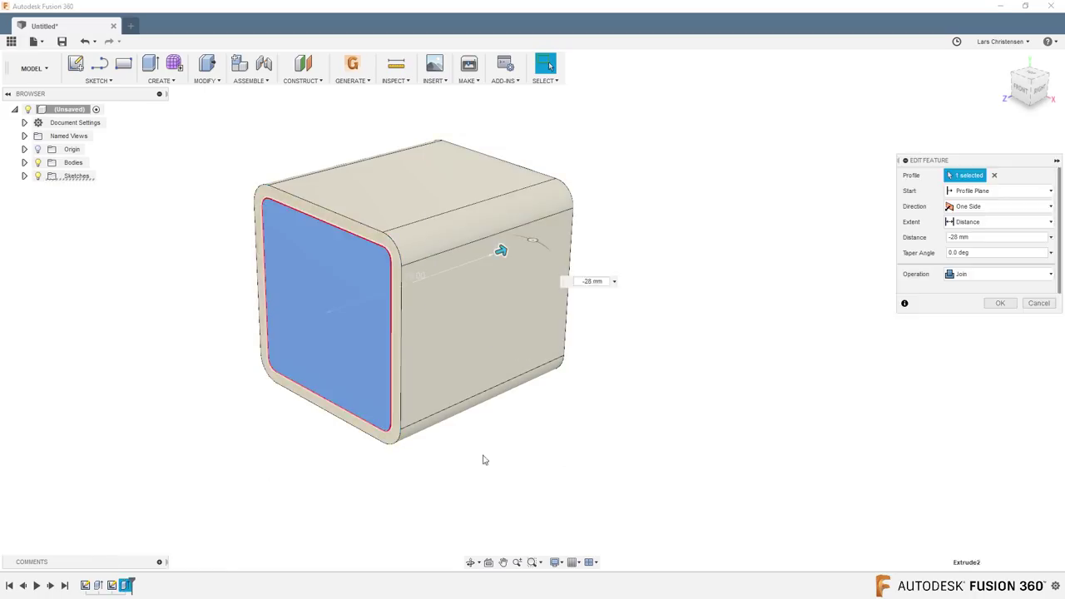
pyautogui.click(965, 275)
pyautogui.click(967, 329)
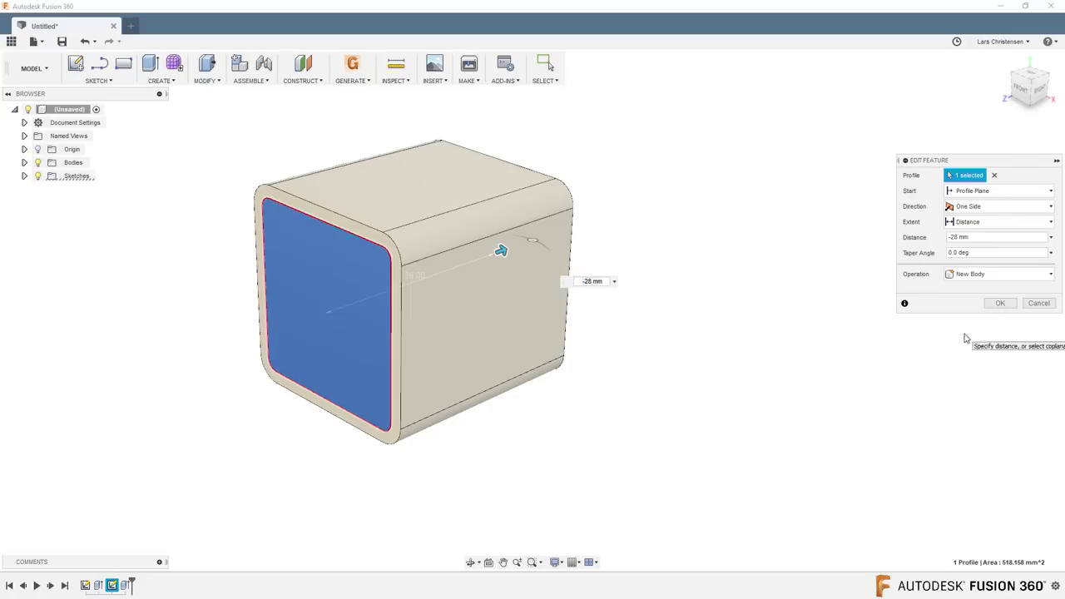
pyautogui.click(1000, 304)
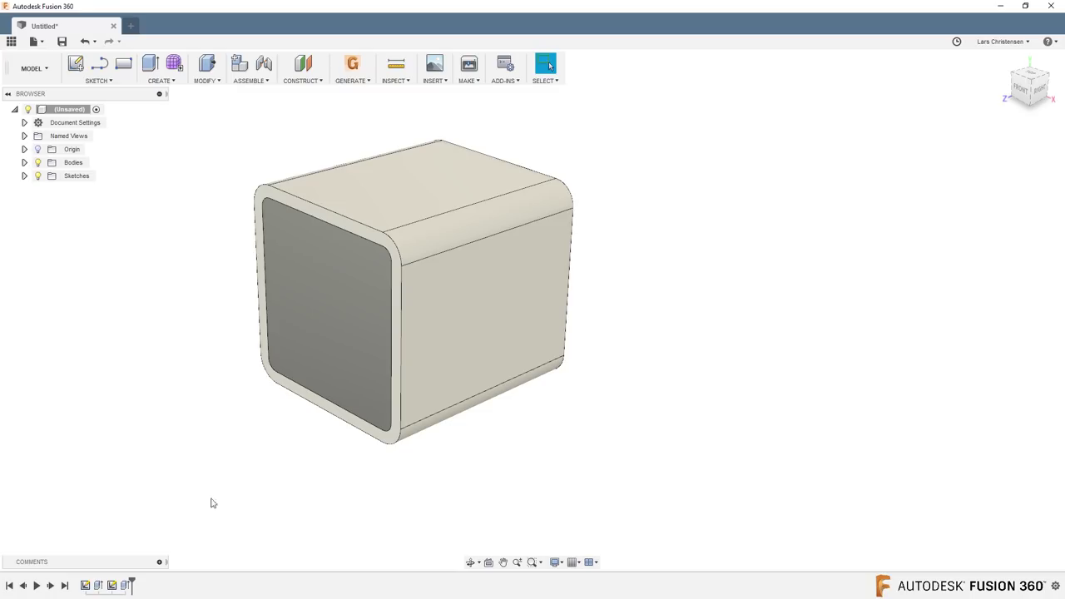
# - Review the appearances used in the design and the enamel paints available in the library
pyautogui.keyDown('shift'); pyautogui.moveTo(240, 478); pyautogui.dragTo(348, 294, button='middle'); pyautogui.keyUp('shift')
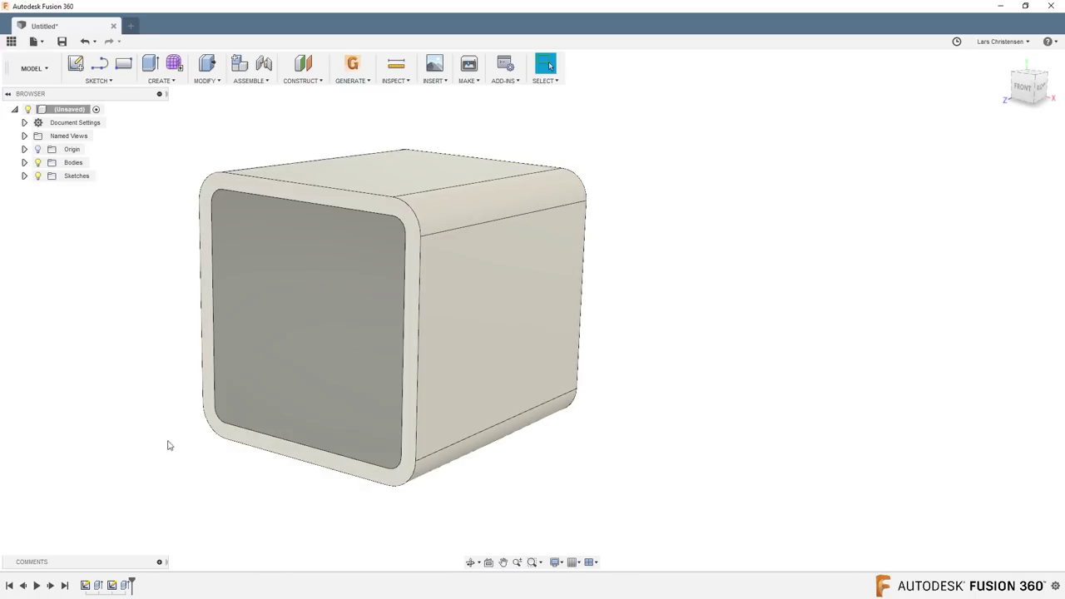
pyautogui.rightClick(821, 292)
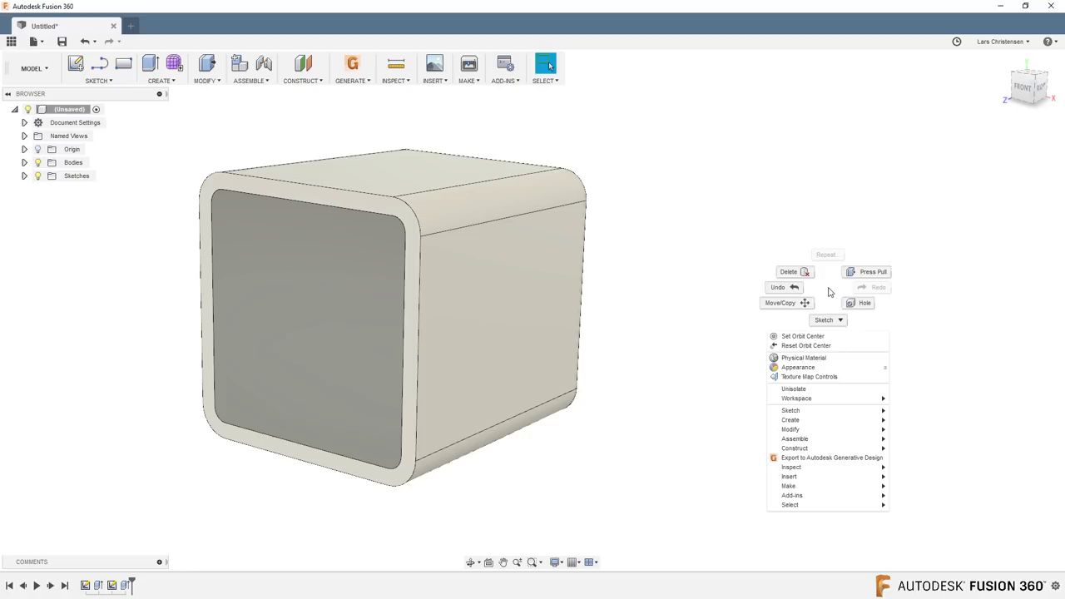
pyautogui.click(799, 367)
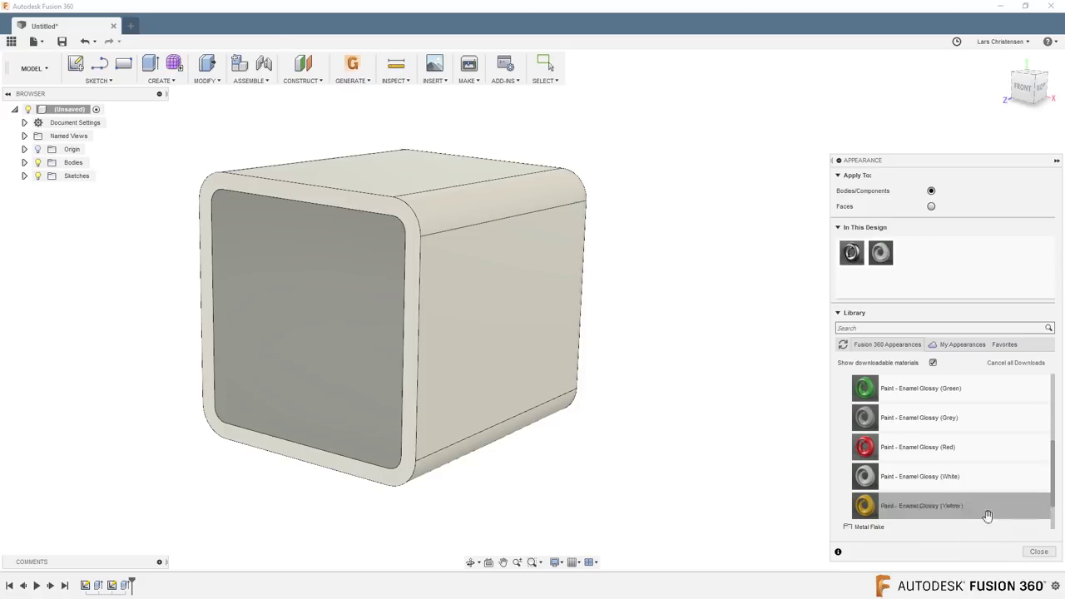
pyautogui.click(1037, 552)
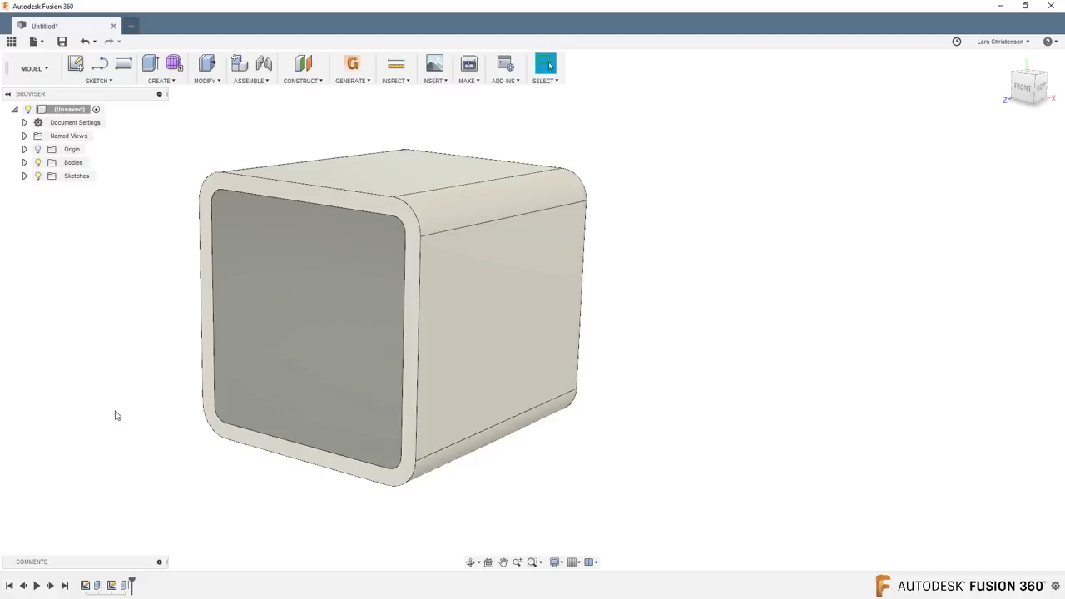
# - Start a sketch on the inner block's front face and draw a two-point rectangle about 16 by 4 mm in its upper half
pyautogui.click(75, 64)
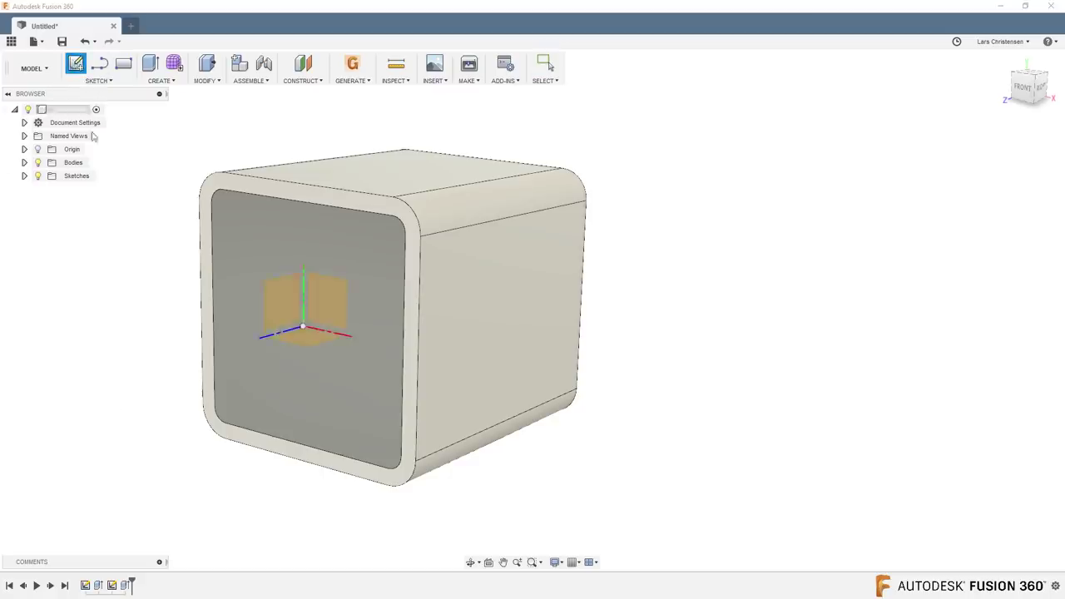
pyautogui.click(300, 241)
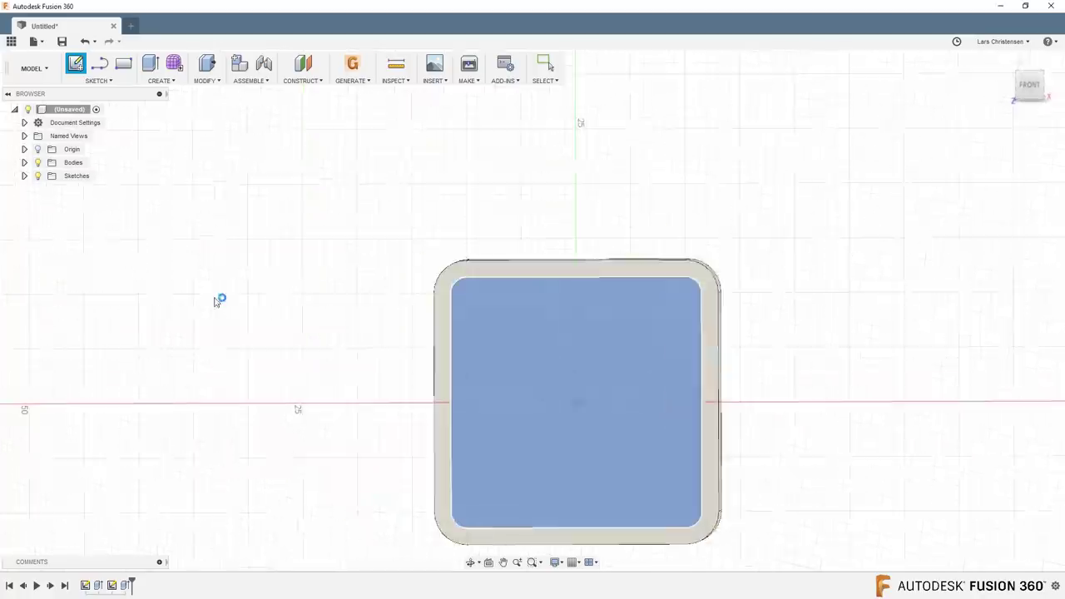
pyautogui.click(123, 66)
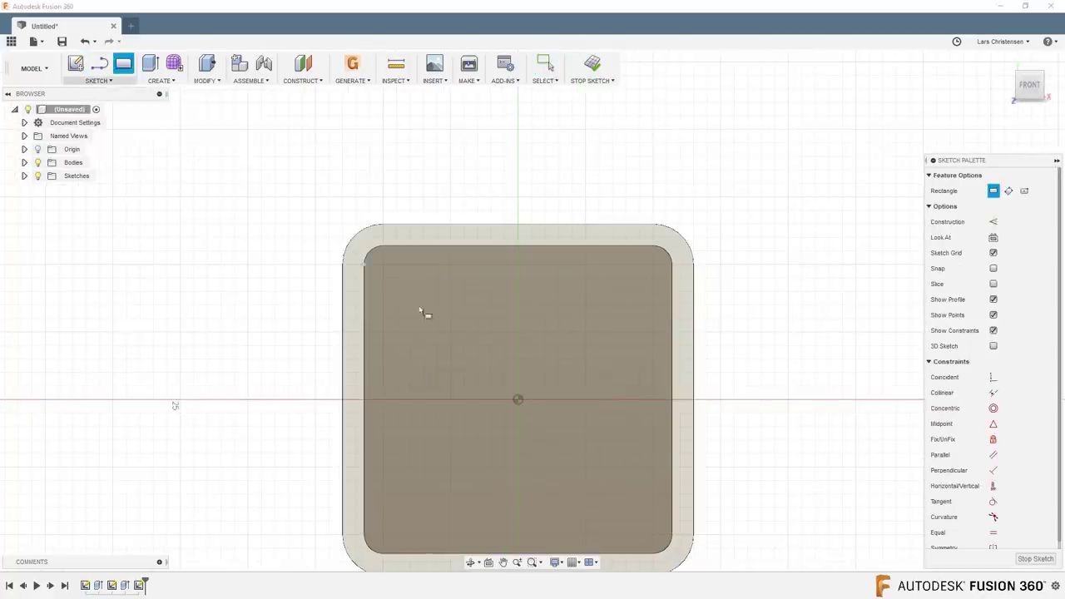
pyautogui.click(406, 284)
pyautogui.click(624, 340)
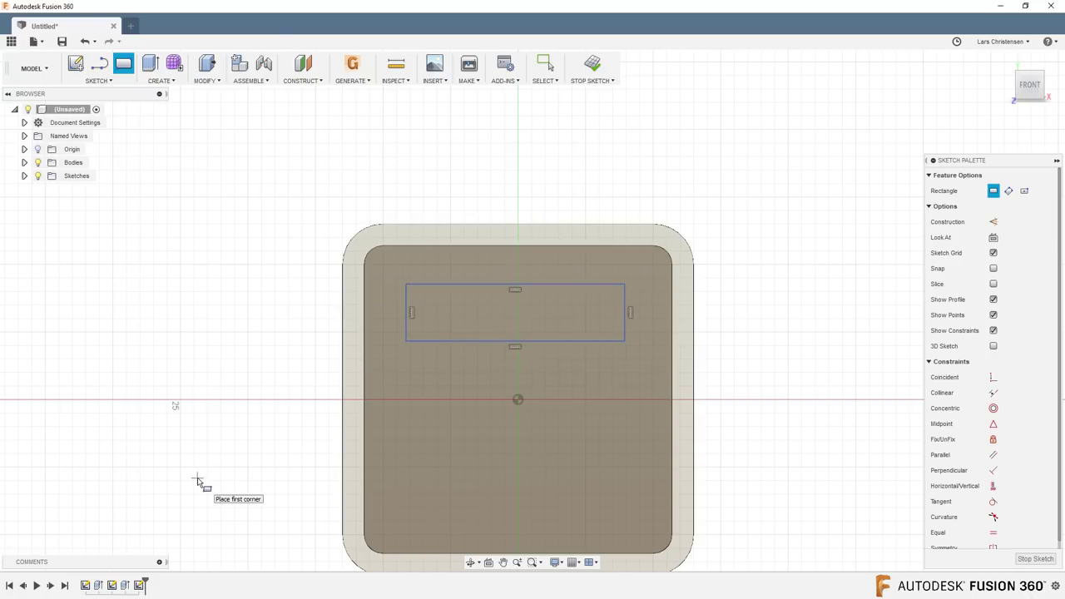
pyautogui.press('Escape')
# - Dimension the rectangle to 13 mm wide and 5.5 mm high
pyautogui.click(563, 340)
pyautogui.click(515, 374)
pyautogui.write('13')
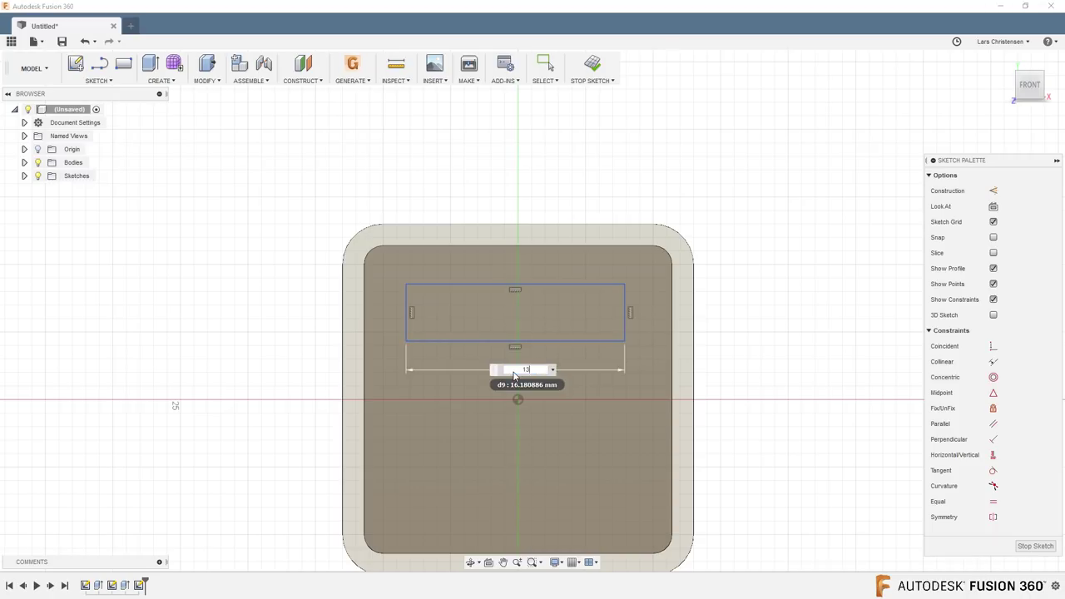
pyautogui.press('Return')
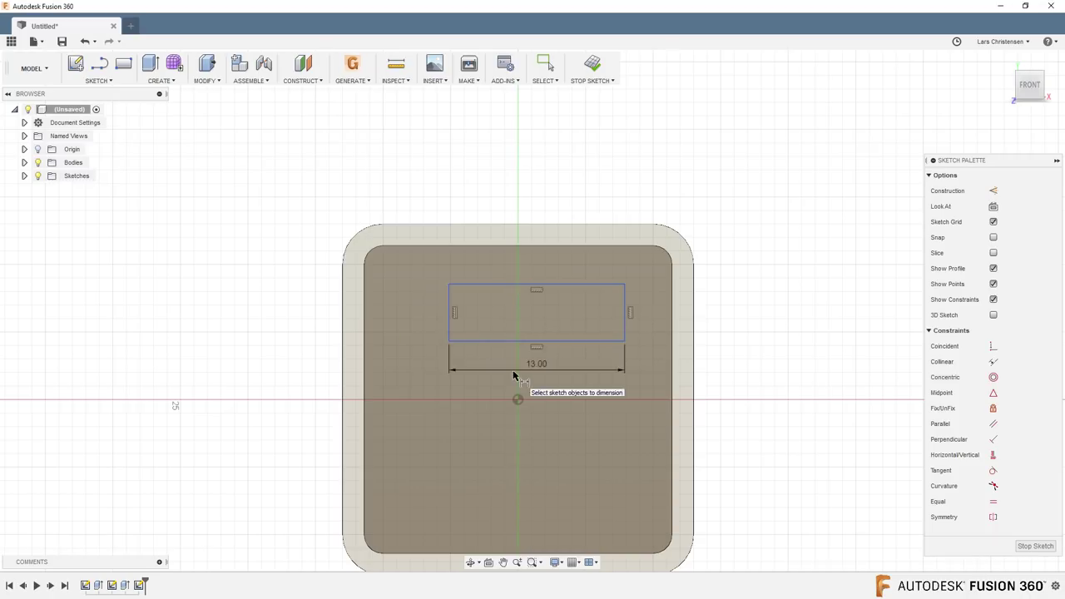
pyautogui.click(626, 326)
pyautogui.click(762, 309)
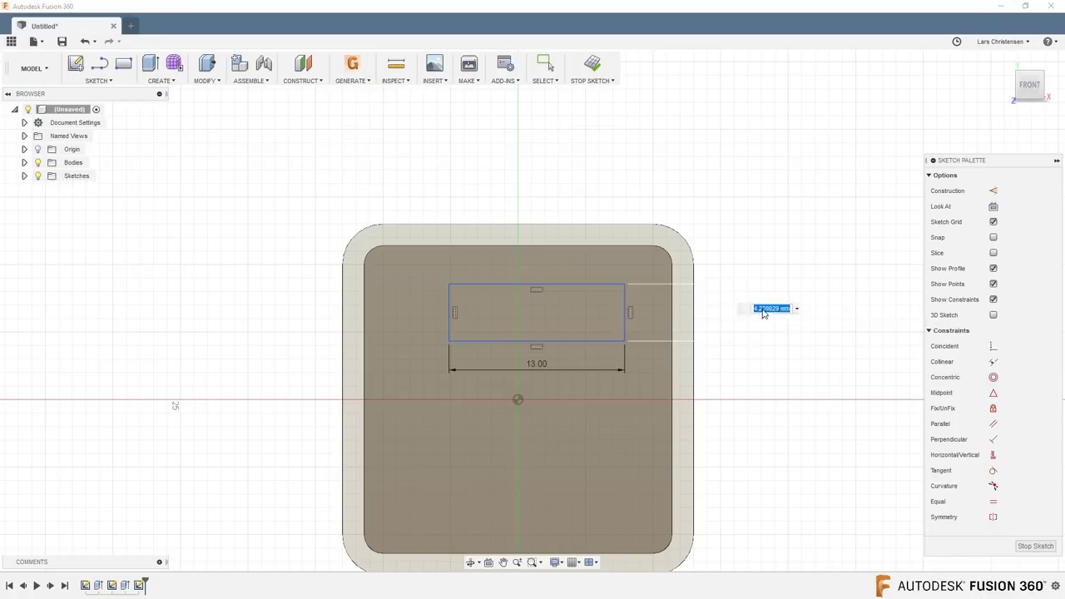
pyautogui.write('5.5')
pyautogui.press('Return')
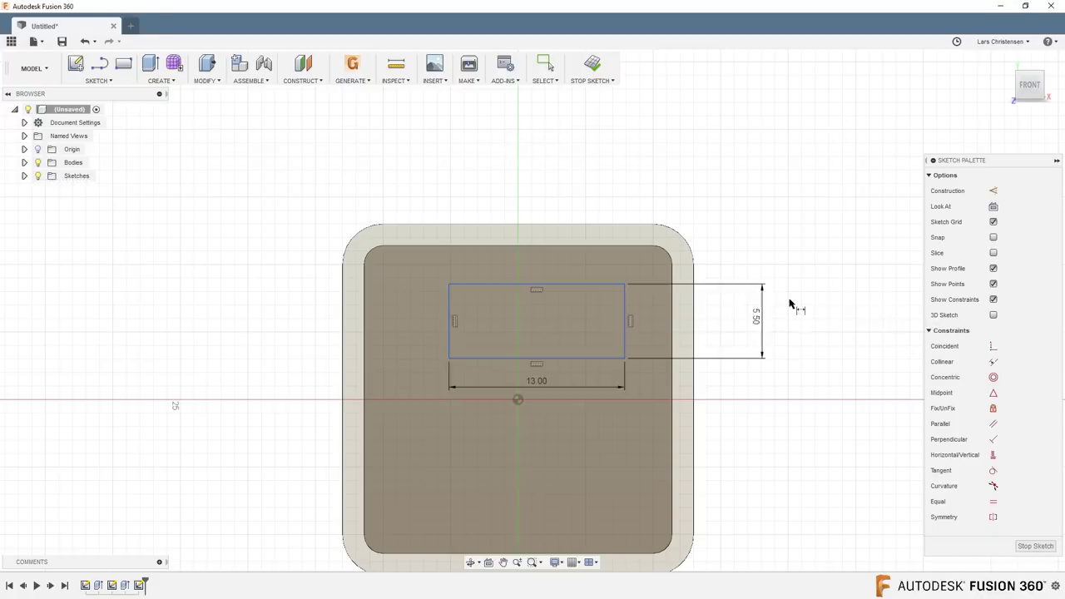
# - Dimension the distance from the housing's top edge to the rectangle's upper edge as 6.5 mm, and shift the rectangle sideways
pyautogui.click(572, 225)
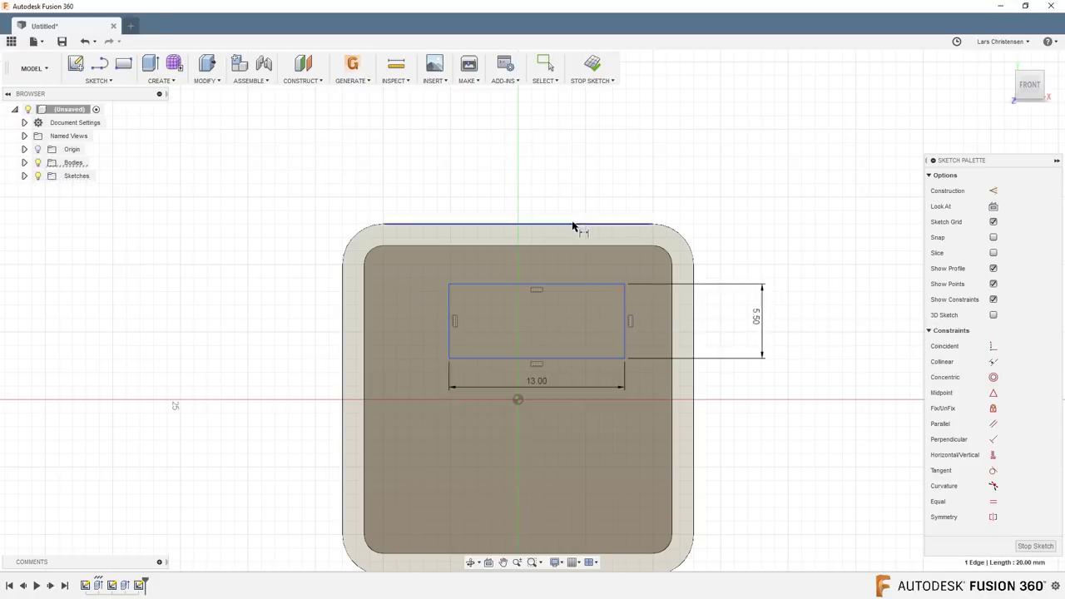
pyautogui.click(556, 287)
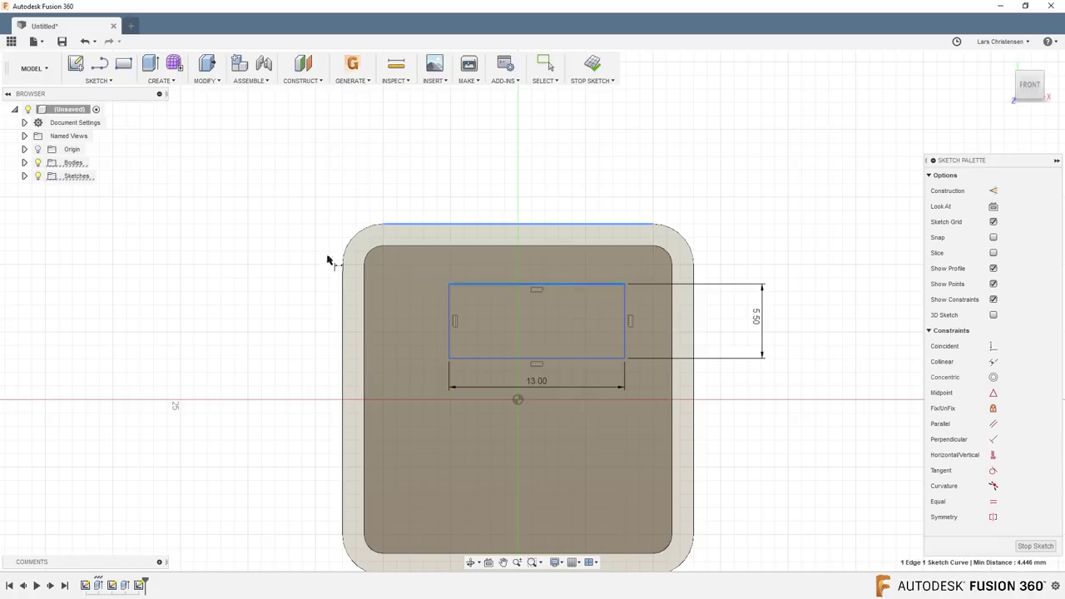
pyautogui.click(283, 256)
pyautogui.write('6.5')
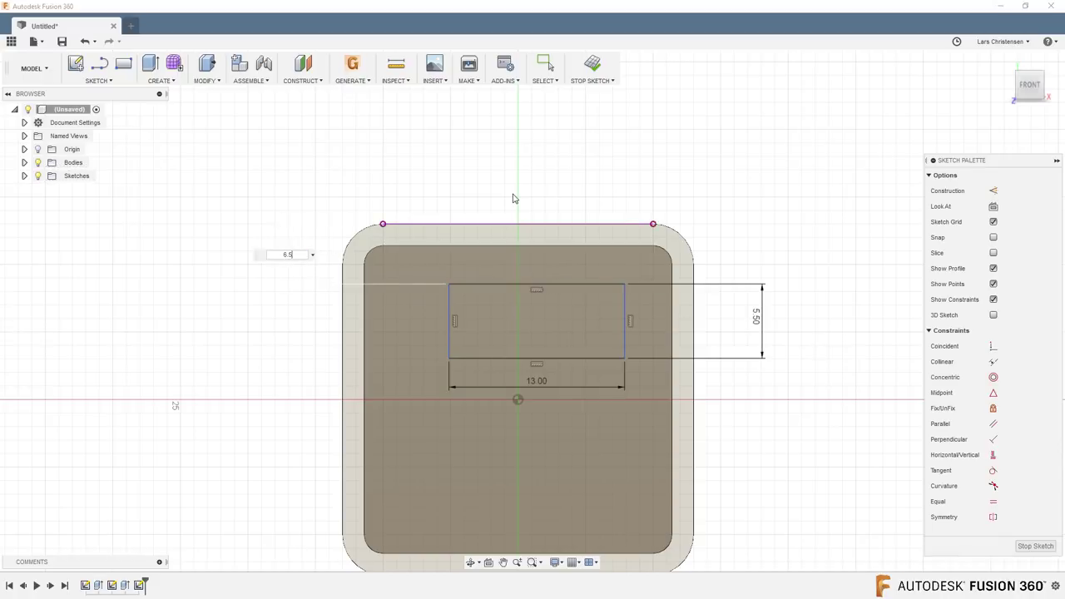
pyautogui.press('Return')
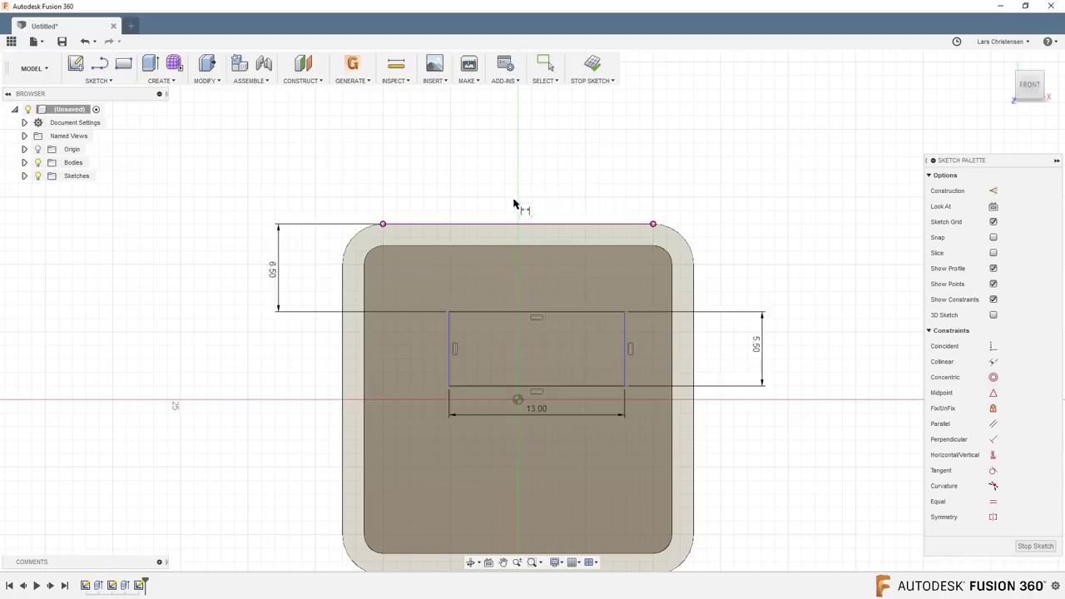
pyautogui.press('Escape')
pyautogui.moveTo(447, 313)
pyautogui.mouseDown()
pyautogui.moveTo(295, 312)
pyautogui.moveTo(664, 326)
pyautogui.moveTo(230, 274)
pyautogui.moveTo(572, 266)
pyautogui.moveTo(125, 275)
pyautogui.moveTo(640, 298)
pyautogui.moveTo(280, 298)
pyautogui.moveTo(393, 297)
pyautogui.mouseUp()
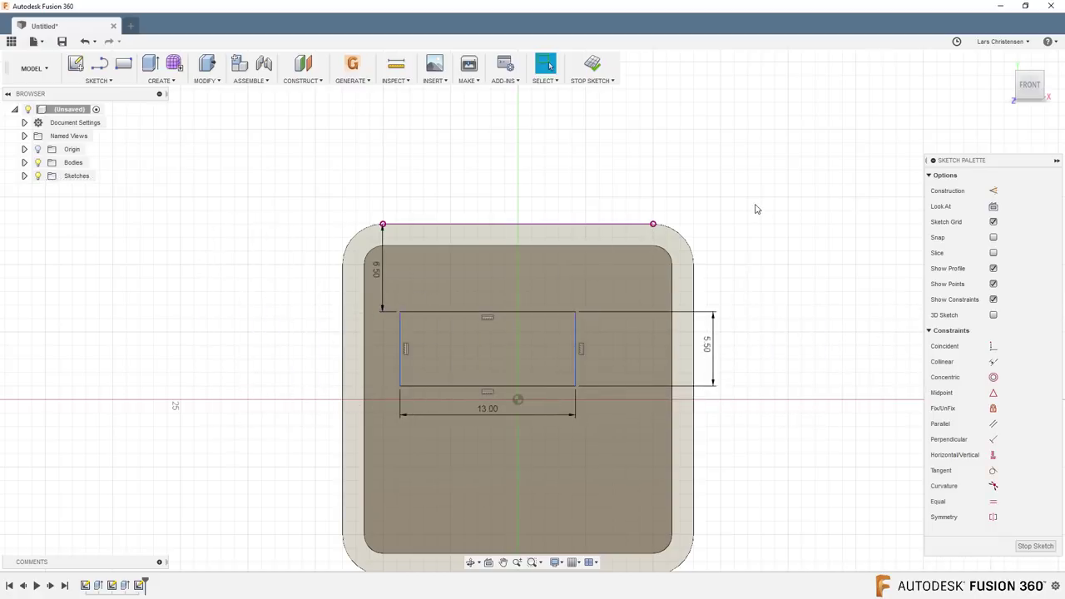
# - Draw a vertical line up from the midpoint of the housing's top edge and make the rectangle's upper corners symmetric about it
pyautogui.press('l')
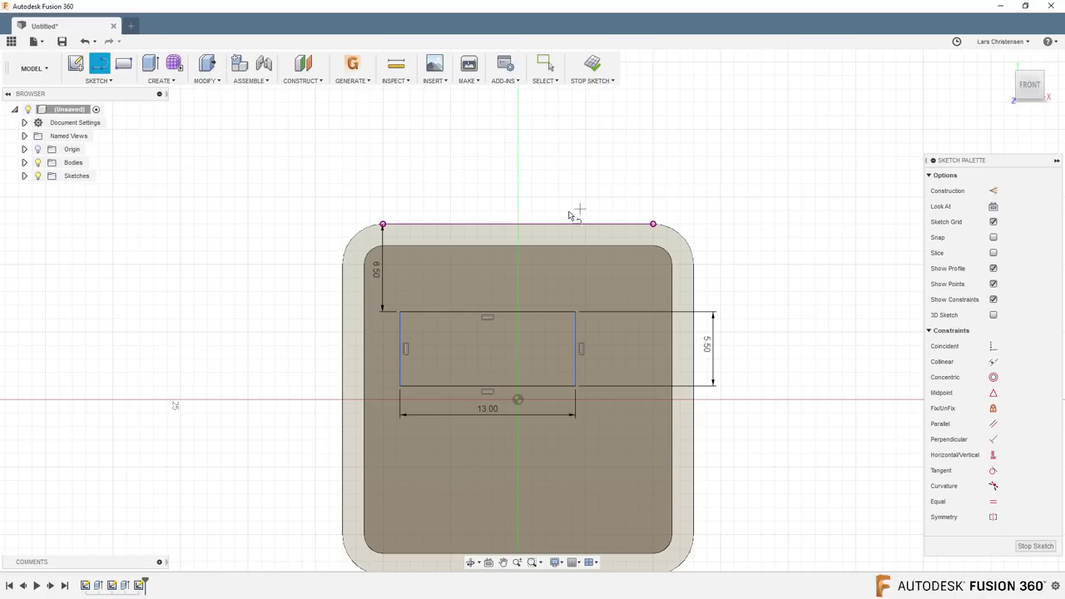
pyautogui.click(520, 225)
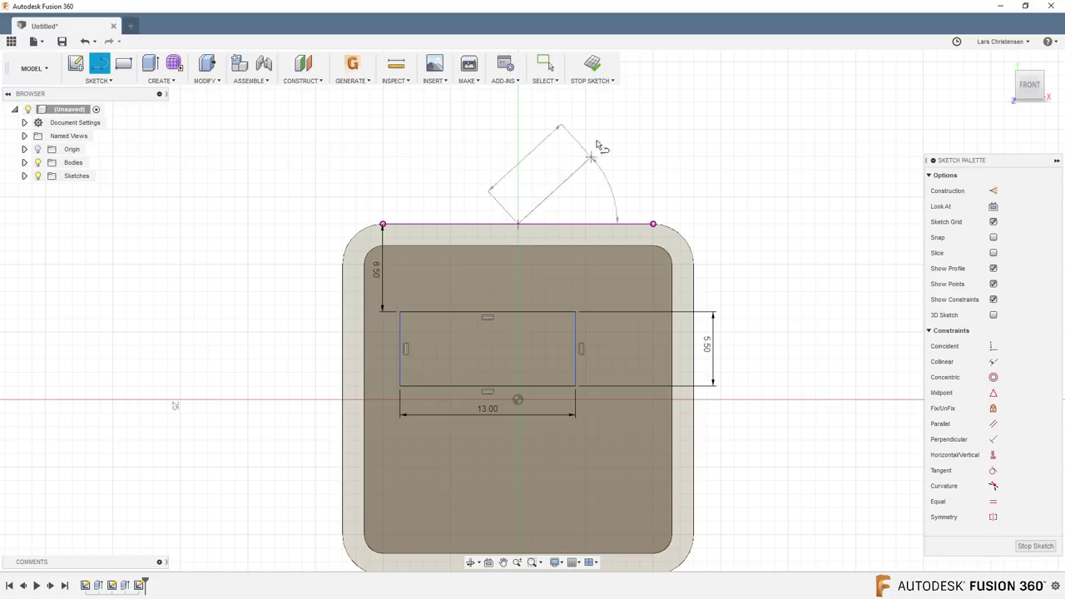
pyautogui.doubleClick(517, 110)
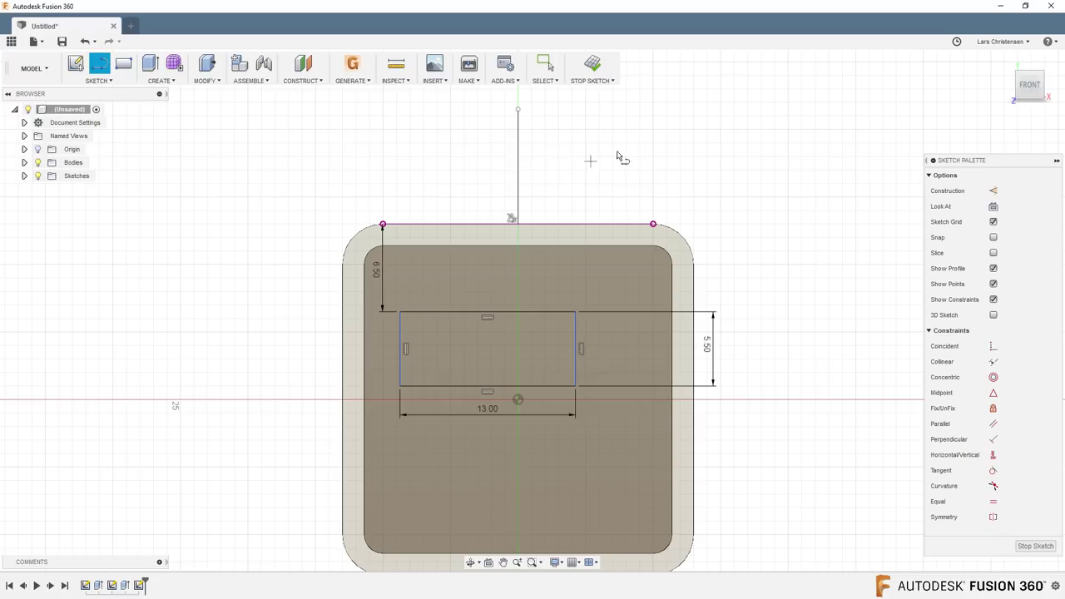
pyautogui.click(993, 517)
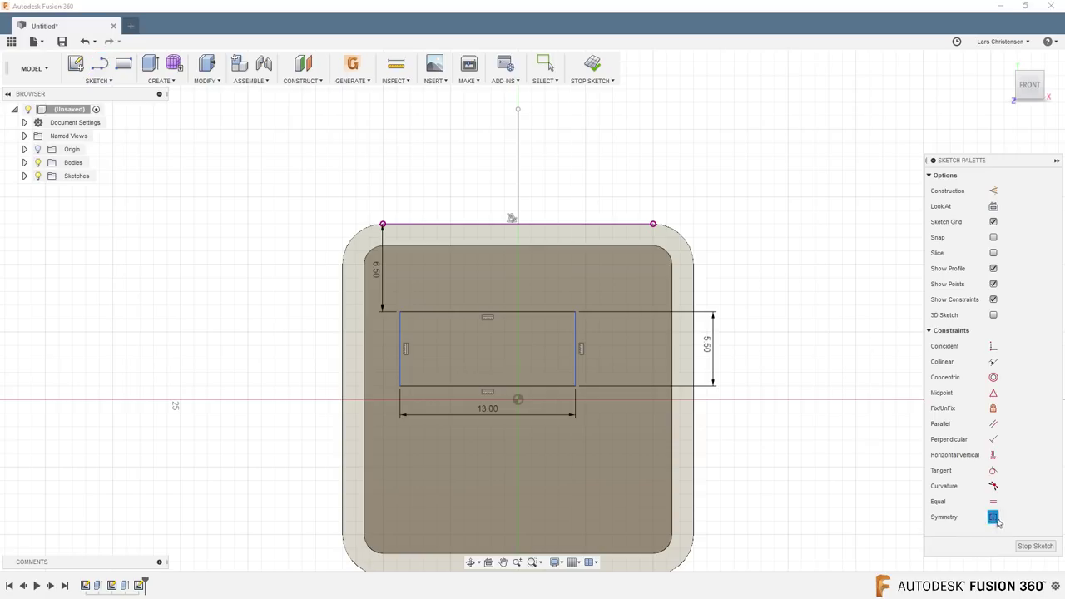
pyautogui.click(576, 315)
pyautogui.click(400, 312)
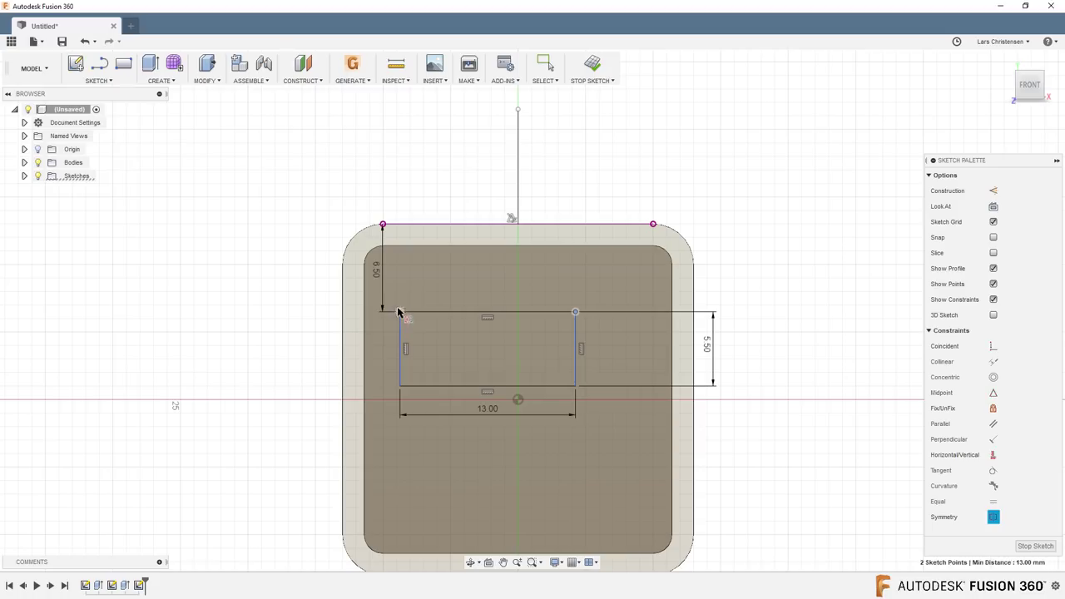
pyautogui.click(518, 159)
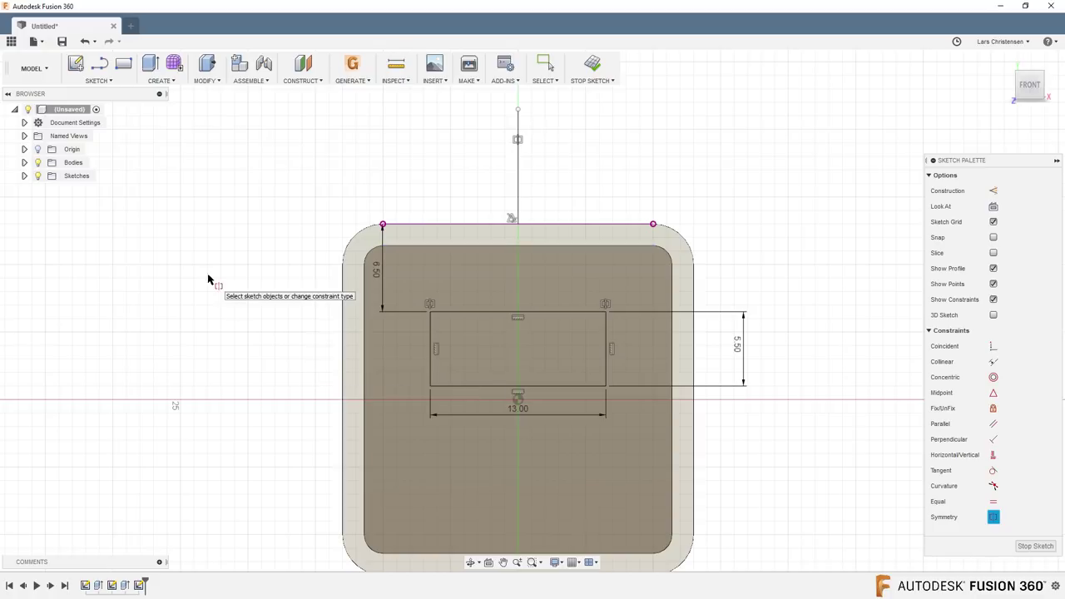
# - Extrude the rectangular profile -12 mm as a Cut into the inner block to form the port opening
pyautogui.press('e')
pyautogui.click(302, 286)
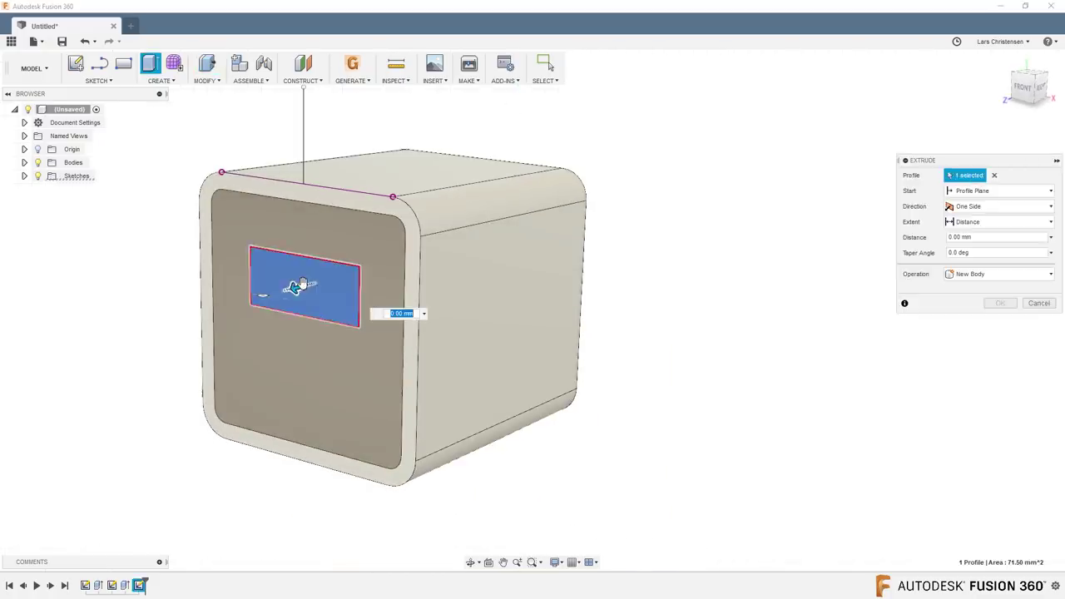
pyautogui.moveTo(298, 286); pyautogui.dragTo(313, 295)
pyautogui.press('BackSpace')
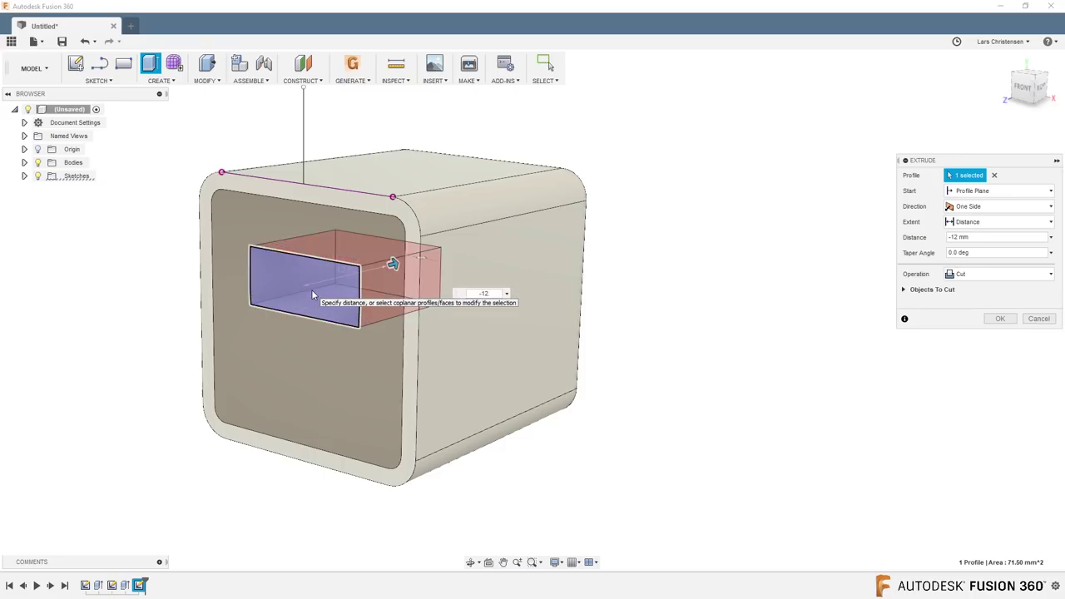
pyautogui.press('Return')
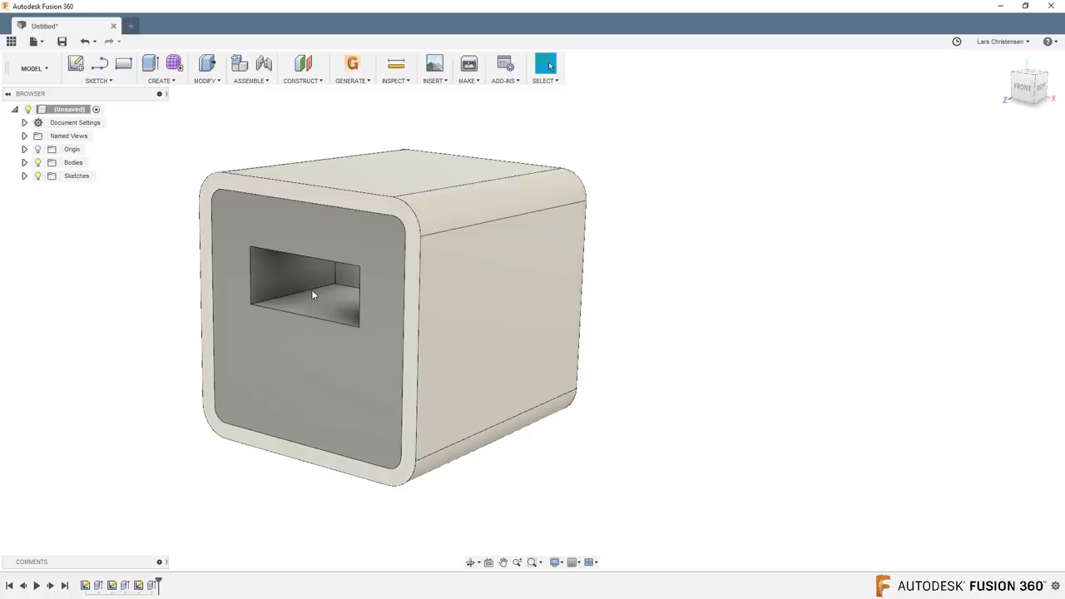
# - Start a sketch on the back face of the port pocket
pyautogui.click(75, 64)
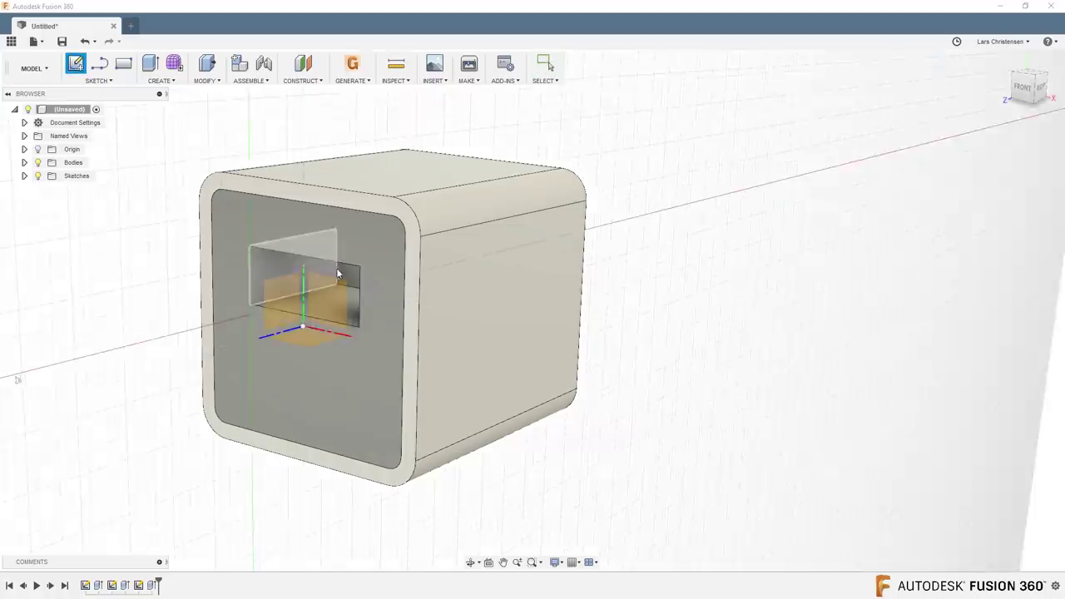
pyautogui.click(356, 272)
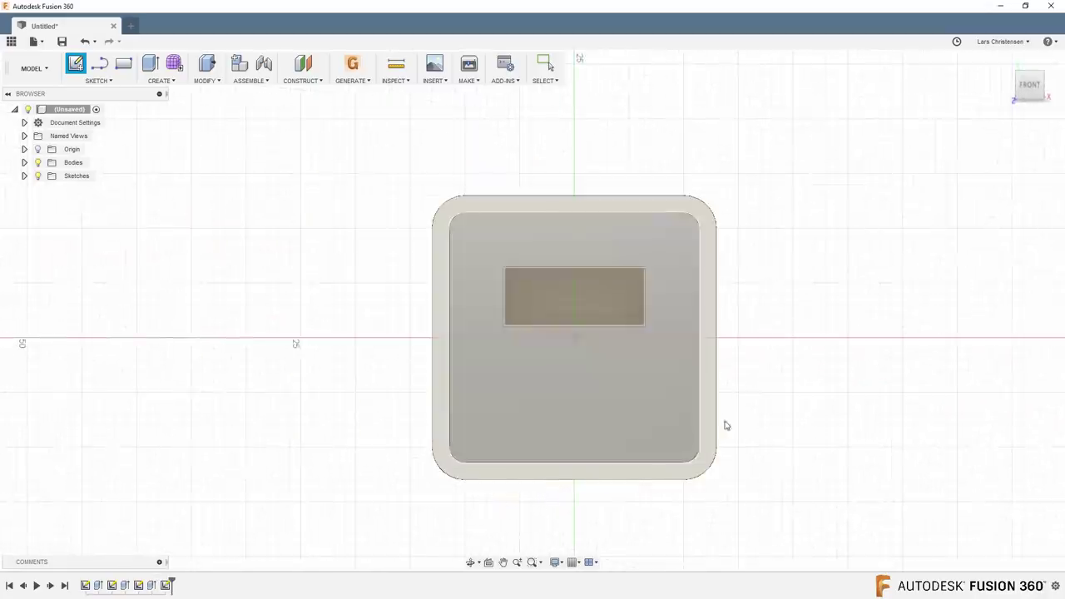
pyautogui.scroll(2, 745, 364)
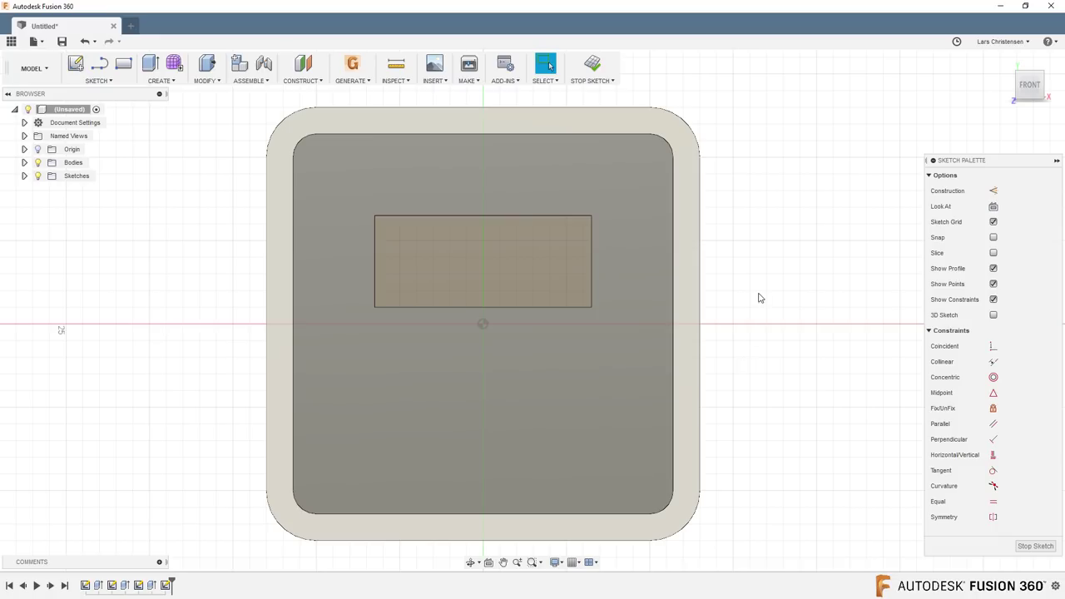
pyautogui.press('o')
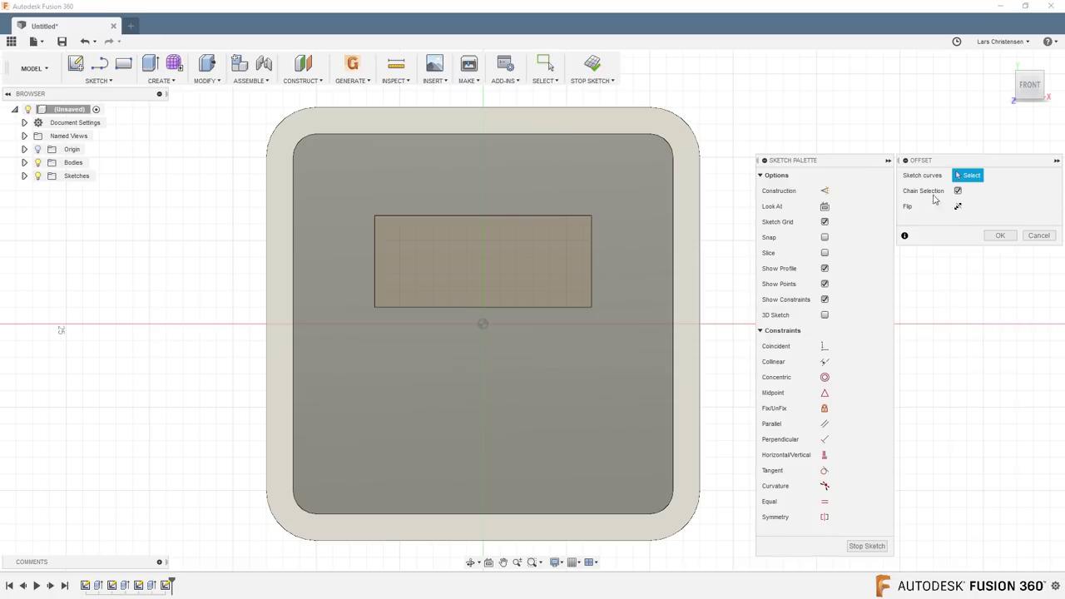
pyautogui.click(592, 248)
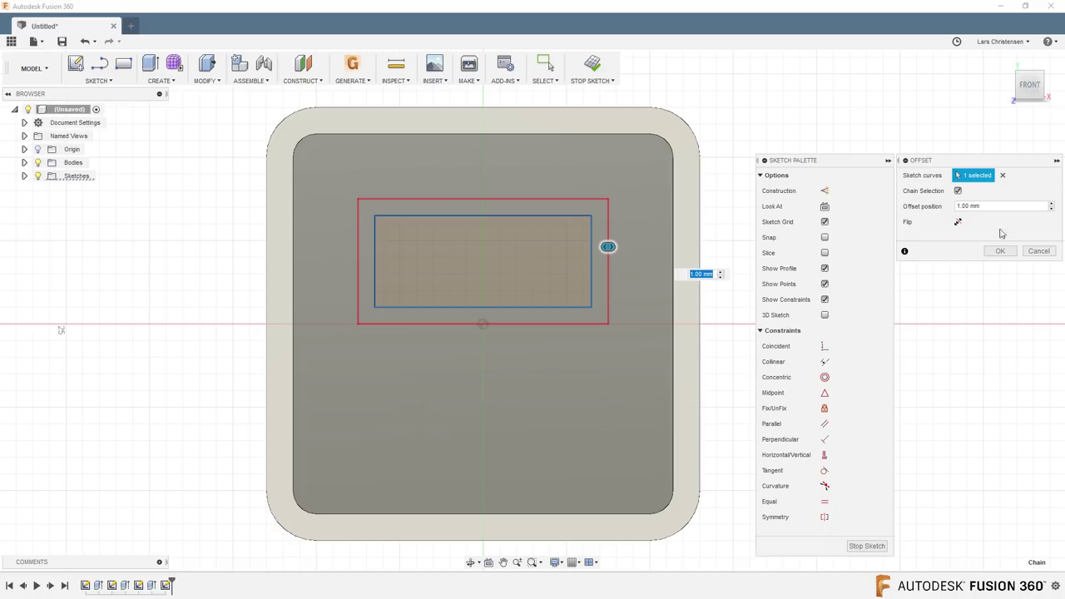
pyautogui.click(1038, 251)
# - Offset only the pocket face's lower edge 0.5 mm inward, with chain selection turned off
pyautogui.press('o')
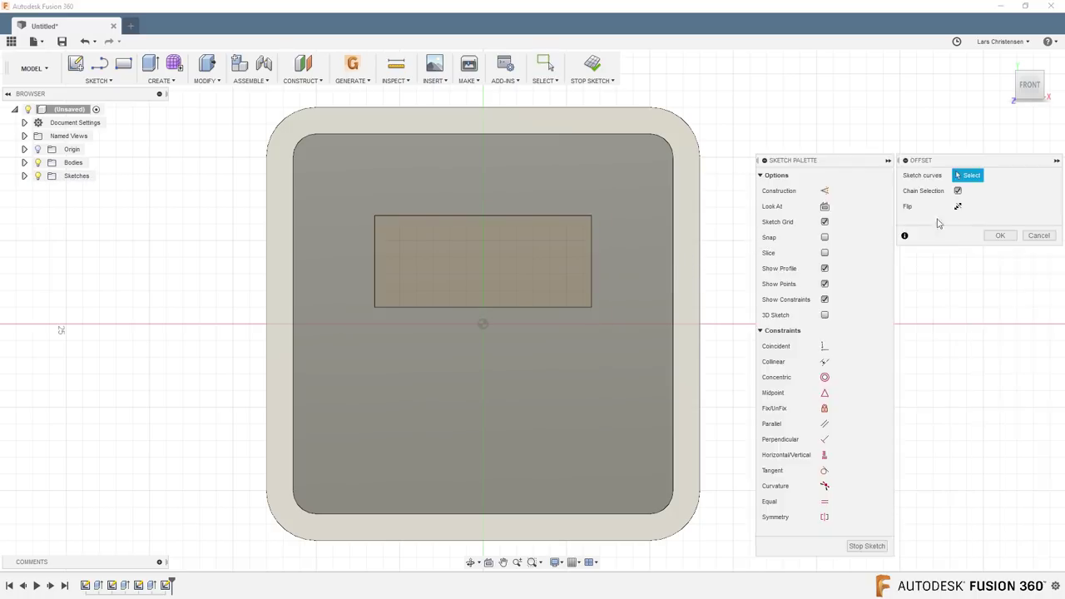
pyautogui.click(516, 307)
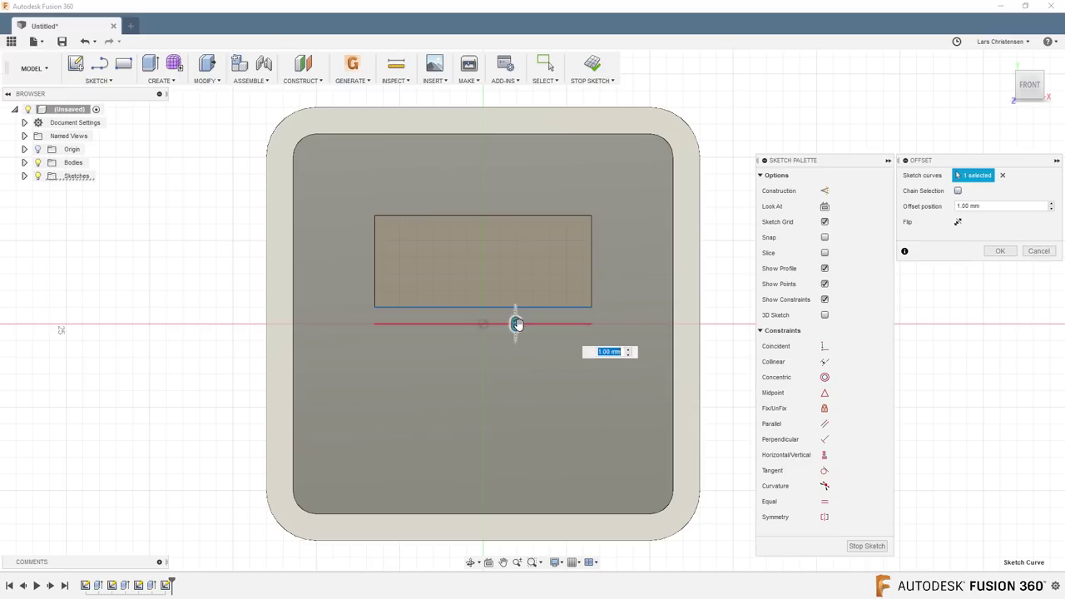
pyautogui.moveTo(516, 323); pyautogui.dragTo(516, 298)
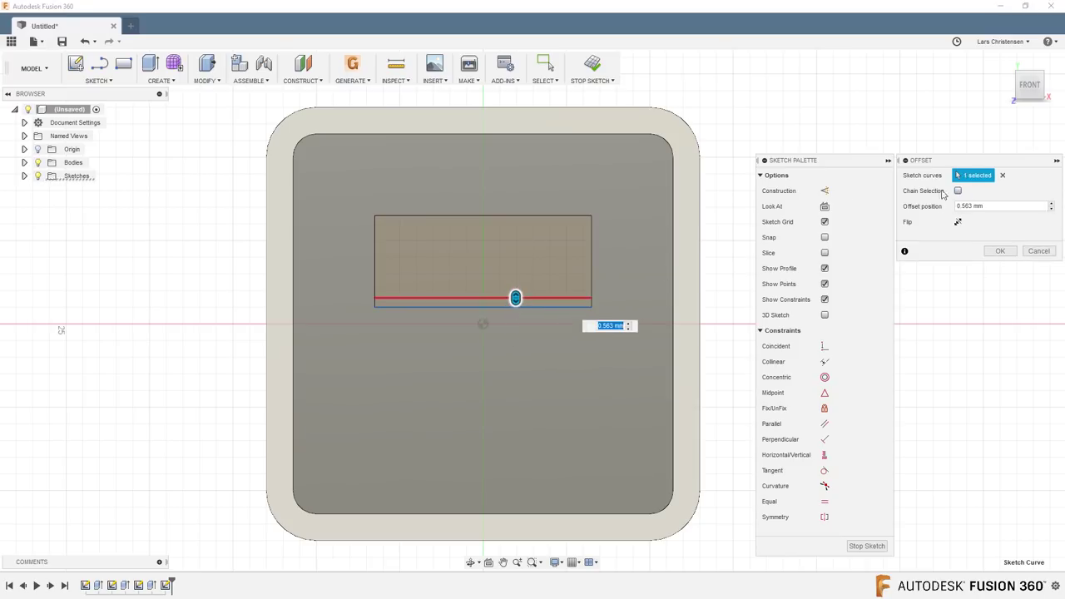
pyautogui.write('.5')
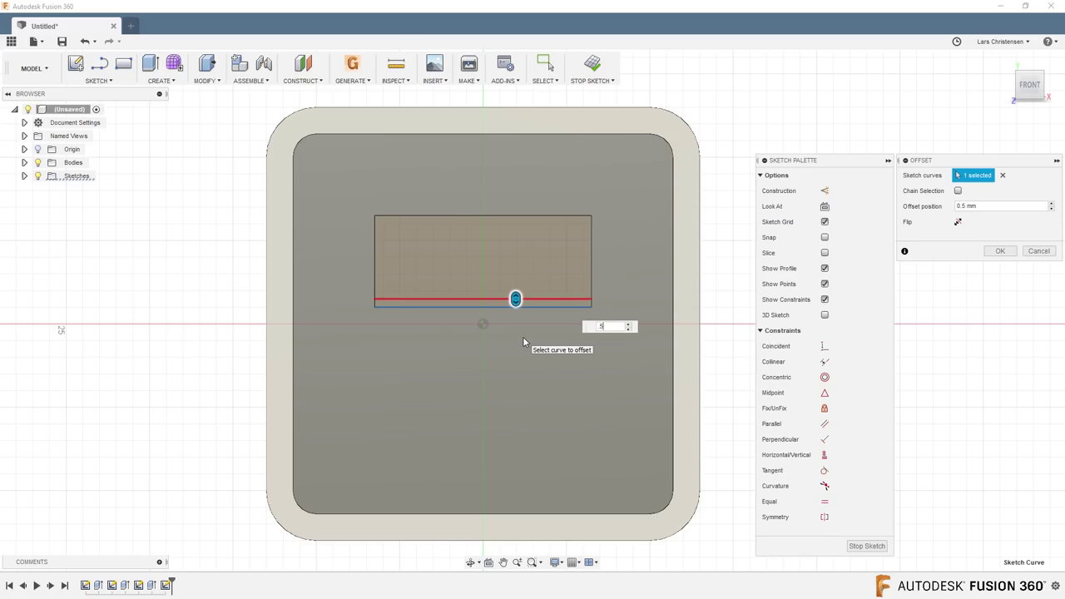
pyautogui.press('Return')
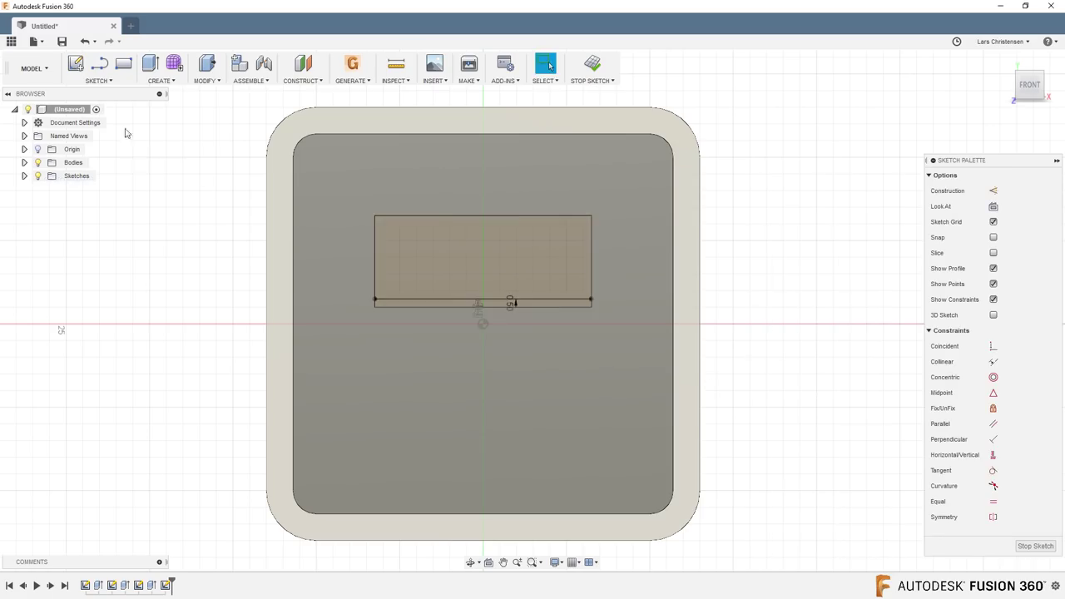
# - Draw a two-point rectangle standing on the offset line, inset from the sides and upper edge of the pocket face
pyautogui.click(123, 64)
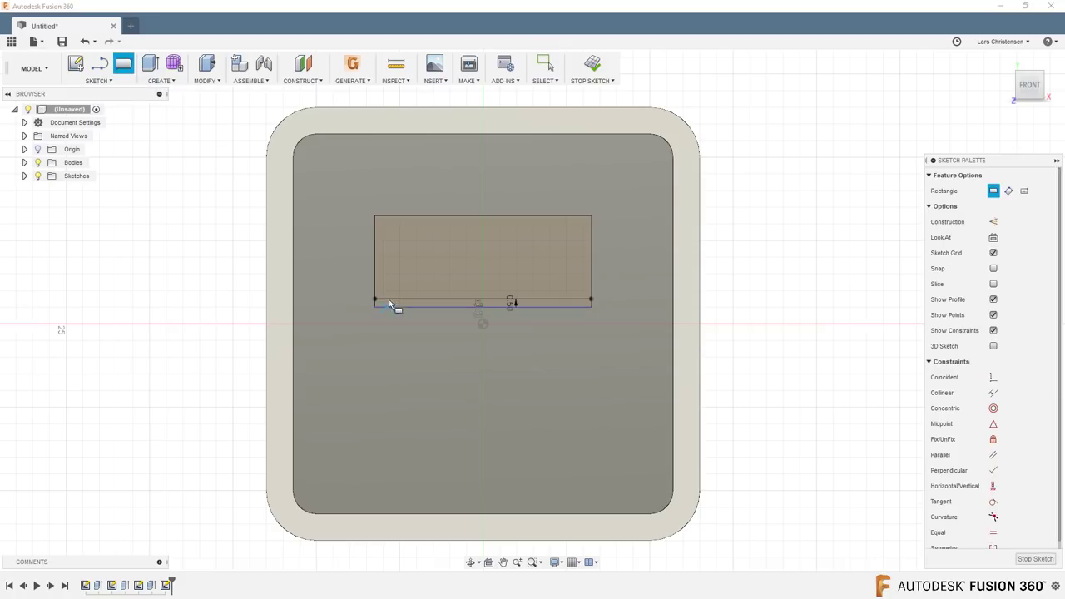
pyautogui.click(389, 298)
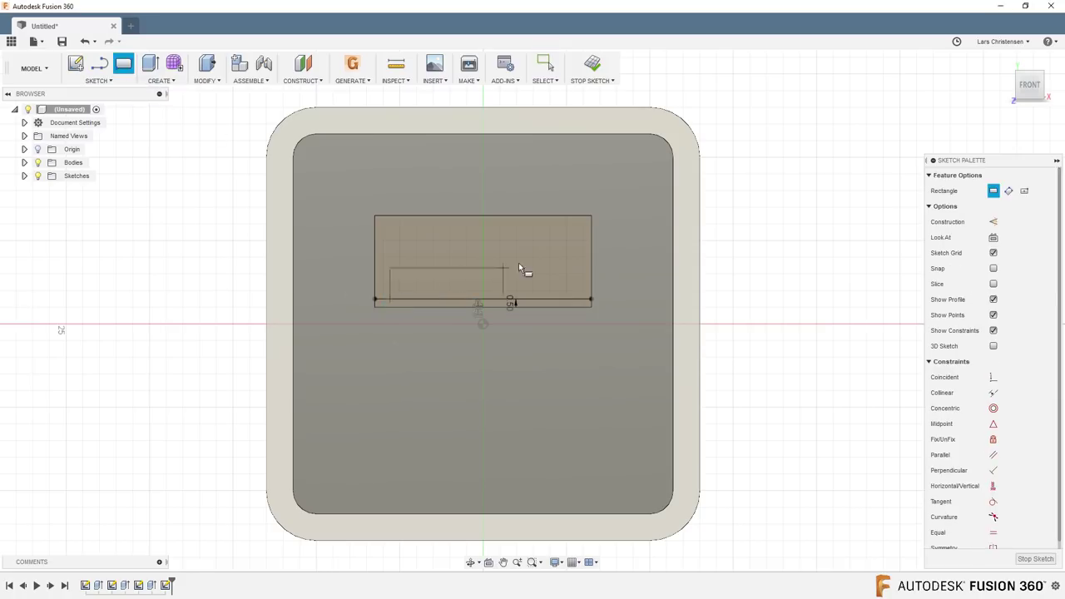
pyautogui.click(572, 241)
pyautogui.scroll(2, 482, 203)
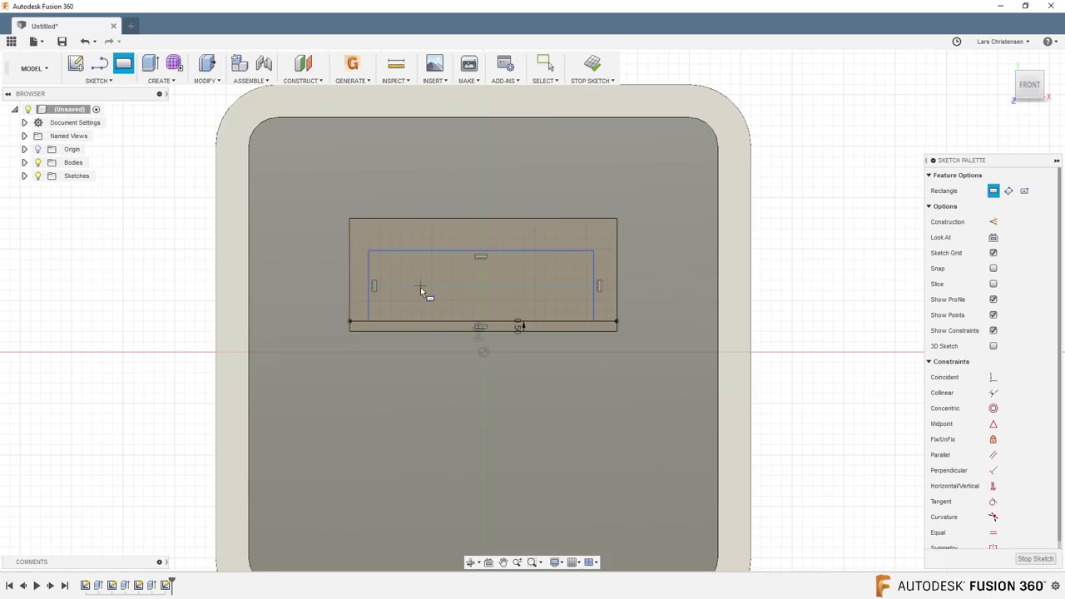
pyautogui.press('Escape')
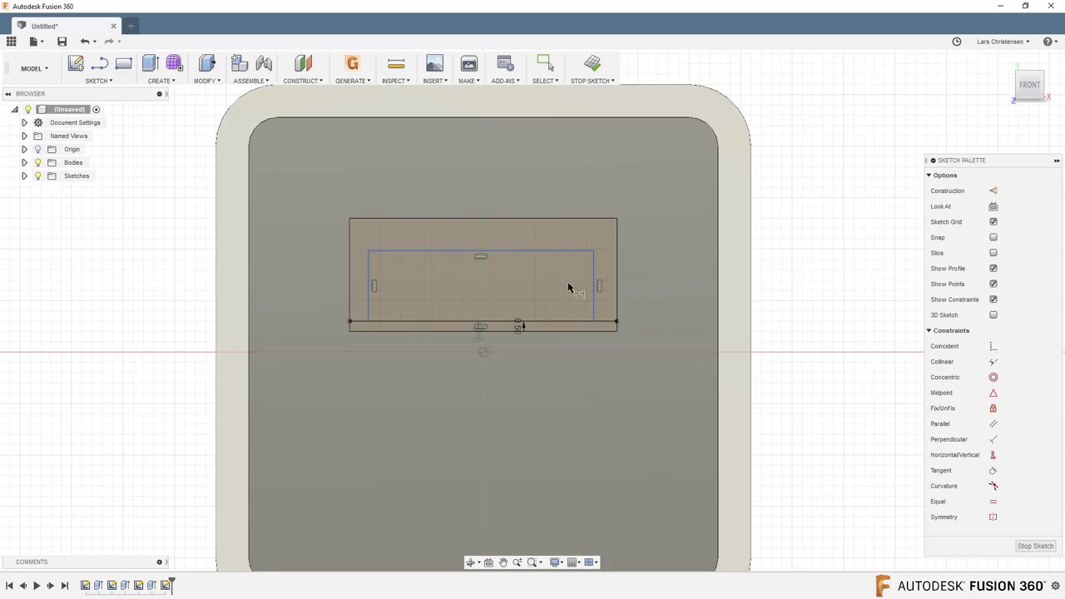
# - Dimension the new rectangle's height to 1.75 mm above the offset line
pyautogui.click(571, 252)
pyautogui.keyDown('ctrl'); pyautogui.click(566, 320); pyautogui.keyUp('ctrl')
pyautogui.click(799, 282)
pyautogui.write('1.75')
pyautogui.press('Return')
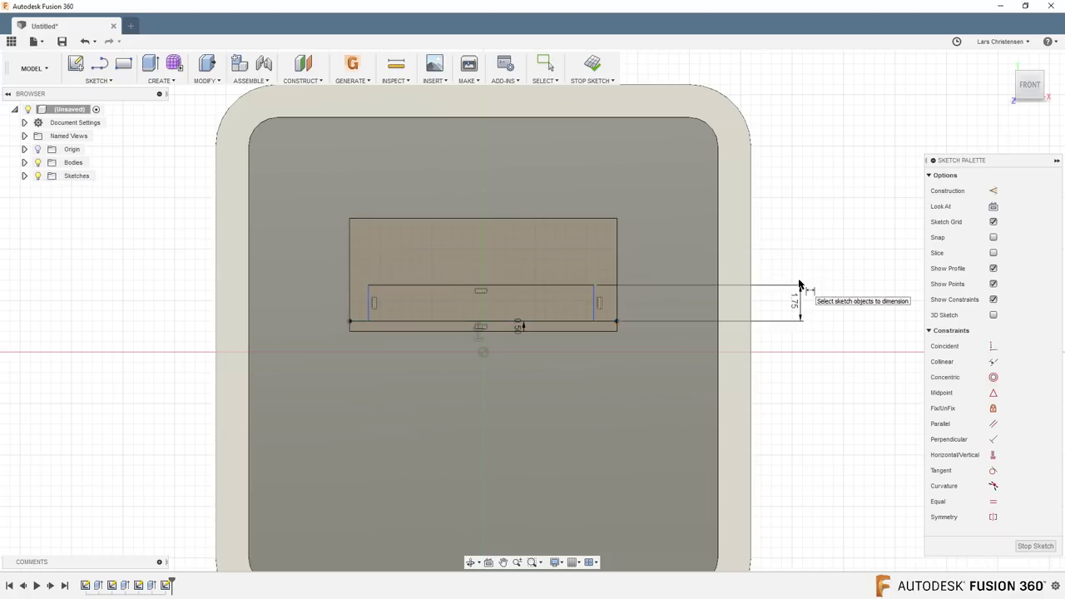
# - Dimension the gaps between the small rectangle's two vertical sides and the pocket's side edges to 0.5 mm each
pyautogui.scroll(-2, 508, 218)
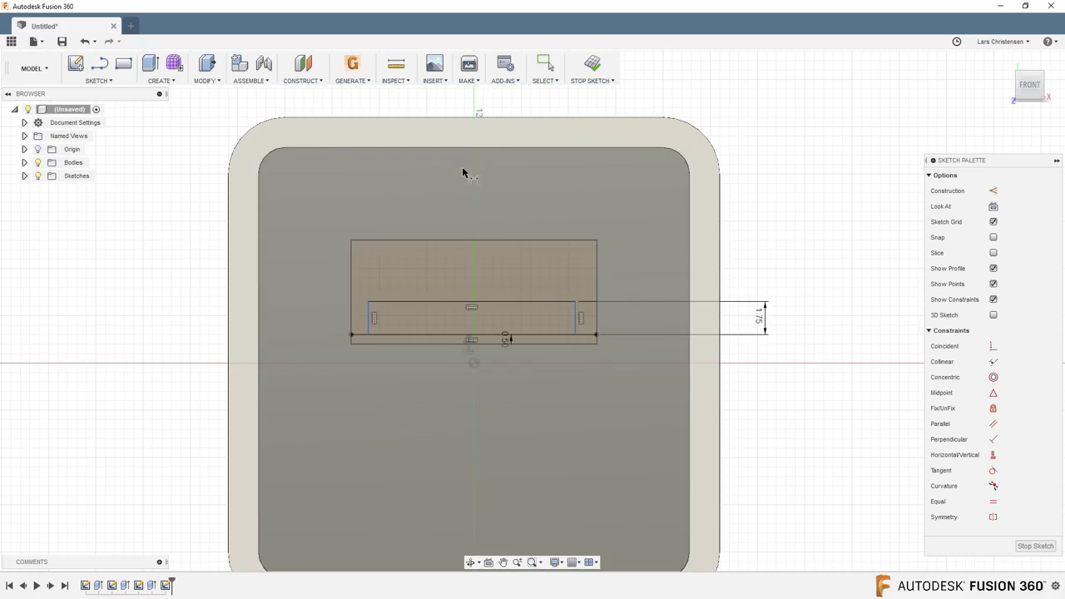
pyautogui.scroll(2, 524, 275)
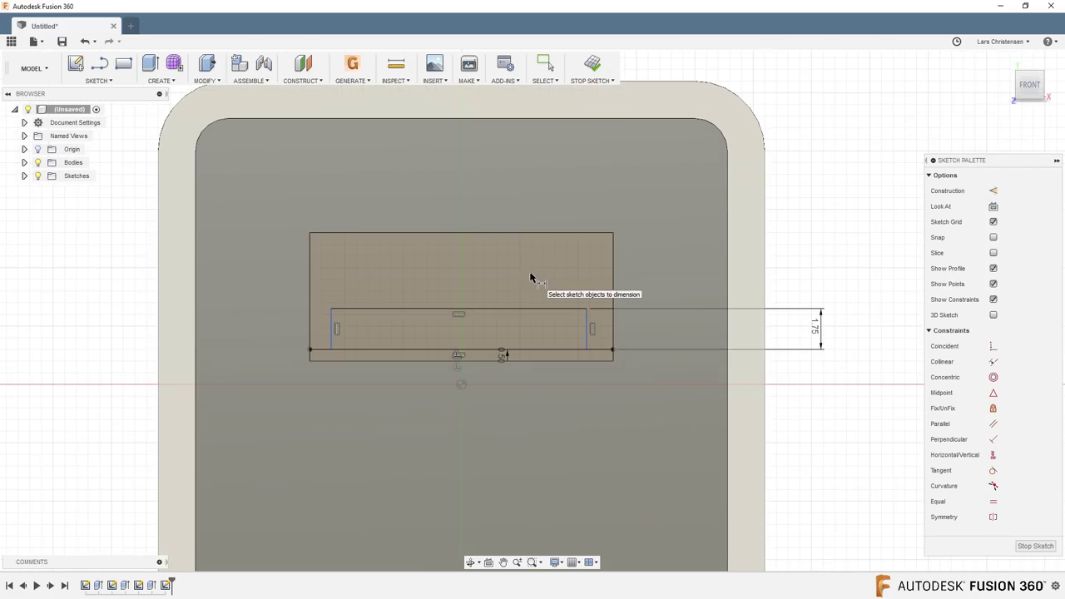
pyautogui.click(588, 329)
pyautogui.click(613, 329)
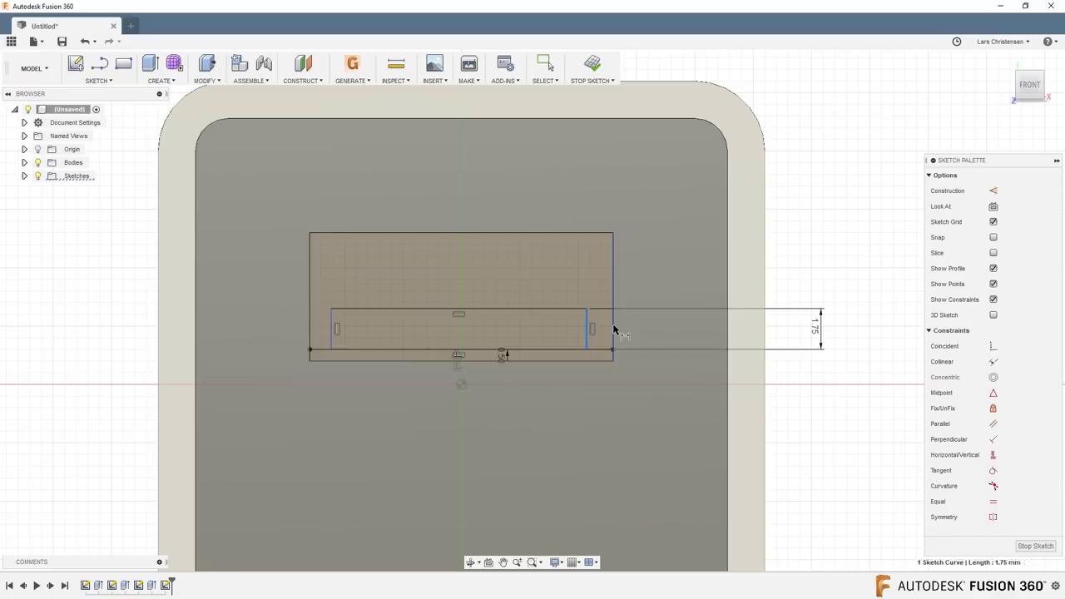
pyautogui.click(683, 257)
pyautogui.write('5')
pyautogui.press('Return')
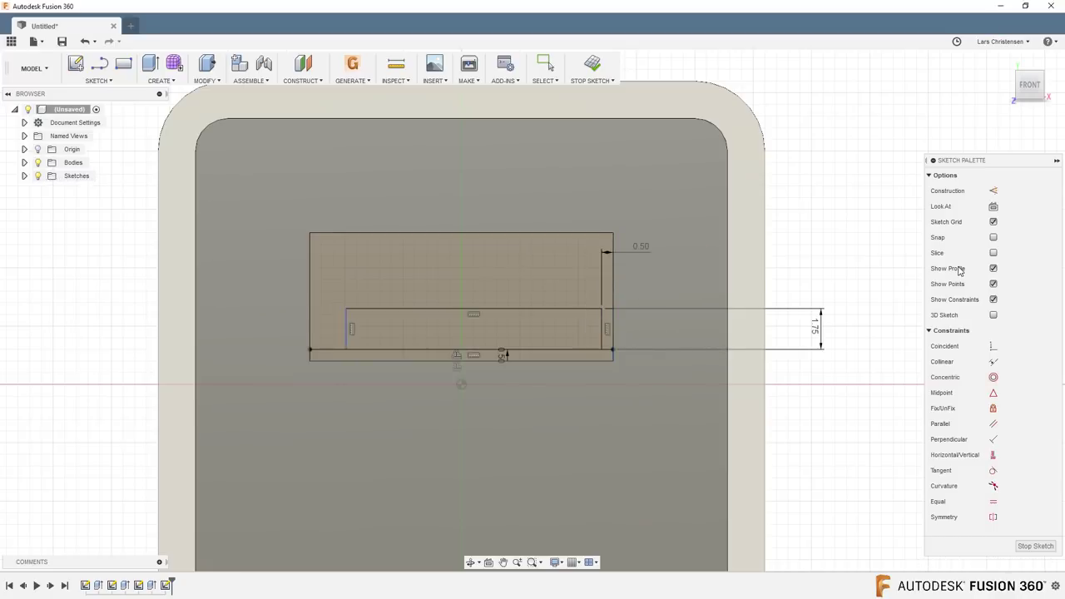
pyautogui.click(347, 341)
pyautogui.click(311, 333)
pyautogui.click(264, 267)
pyautogui.write('5')
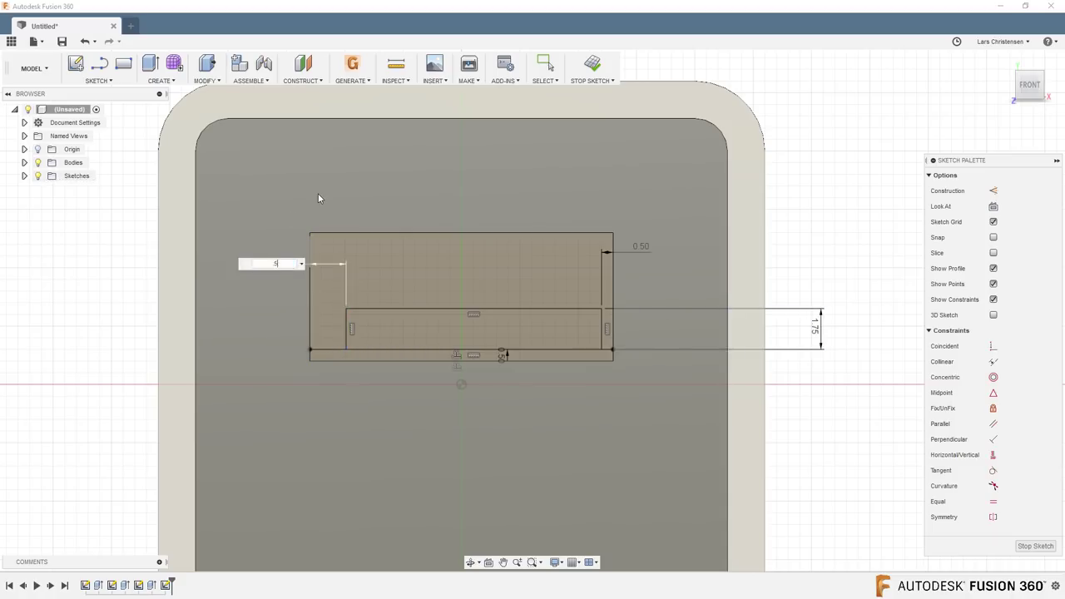
pyautogui.press('Return')
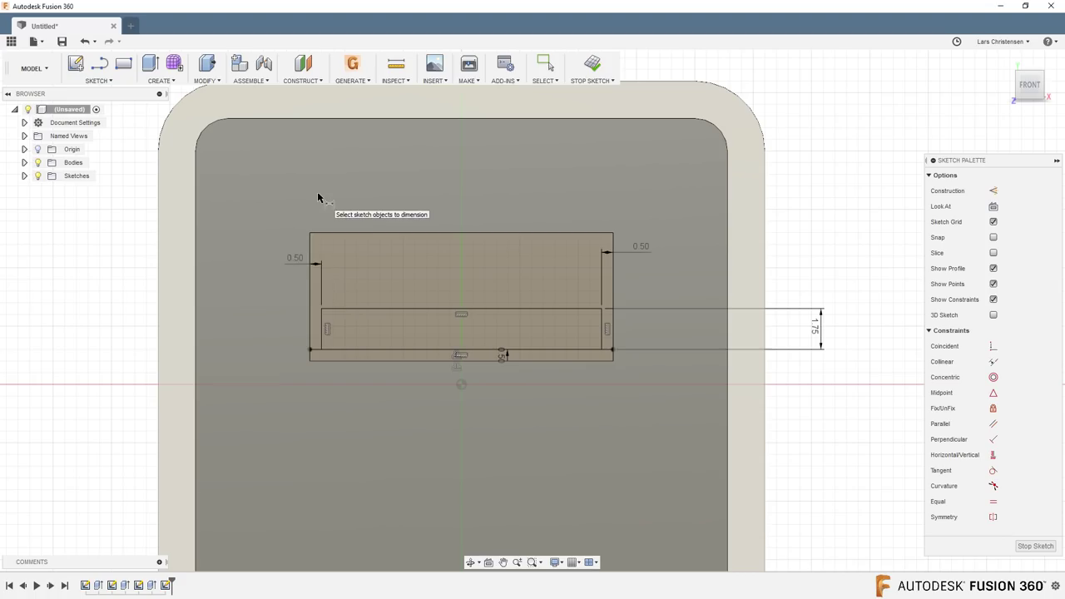
# - Link the small rectangle's left gap dimension to its right gap dimension by using that dimension as its value
pyautogui.doubleClick(296, 262)
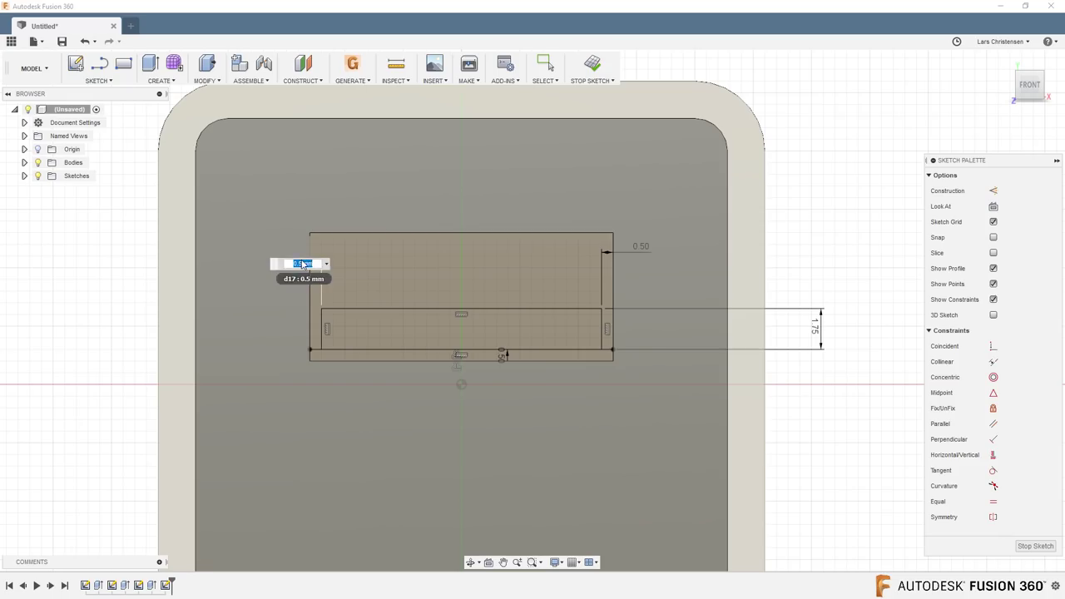
pyautogui.click(642, 246)
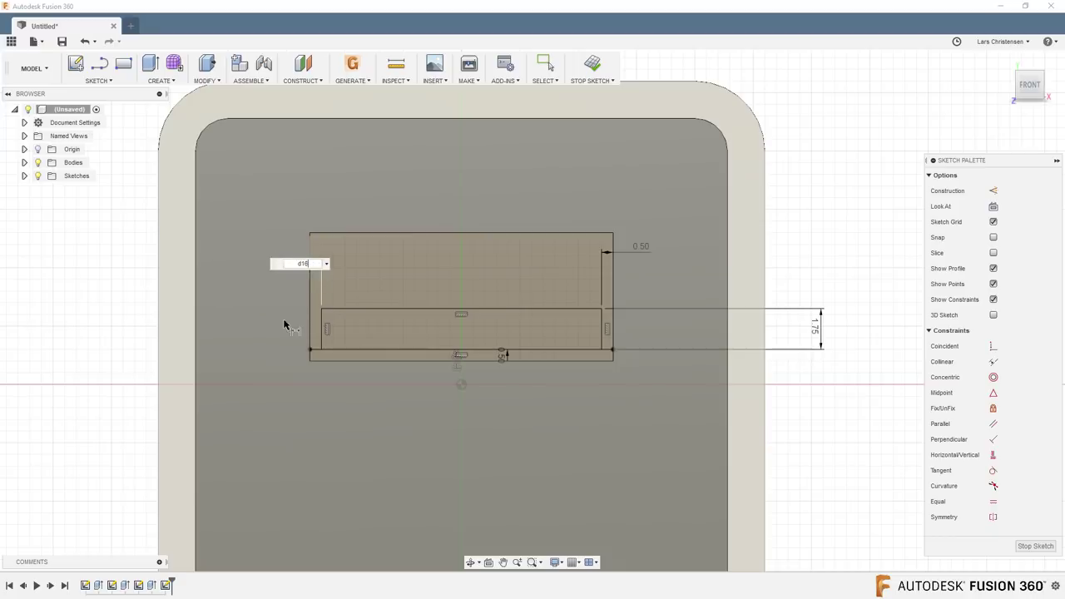
pyautogui.press('Return')
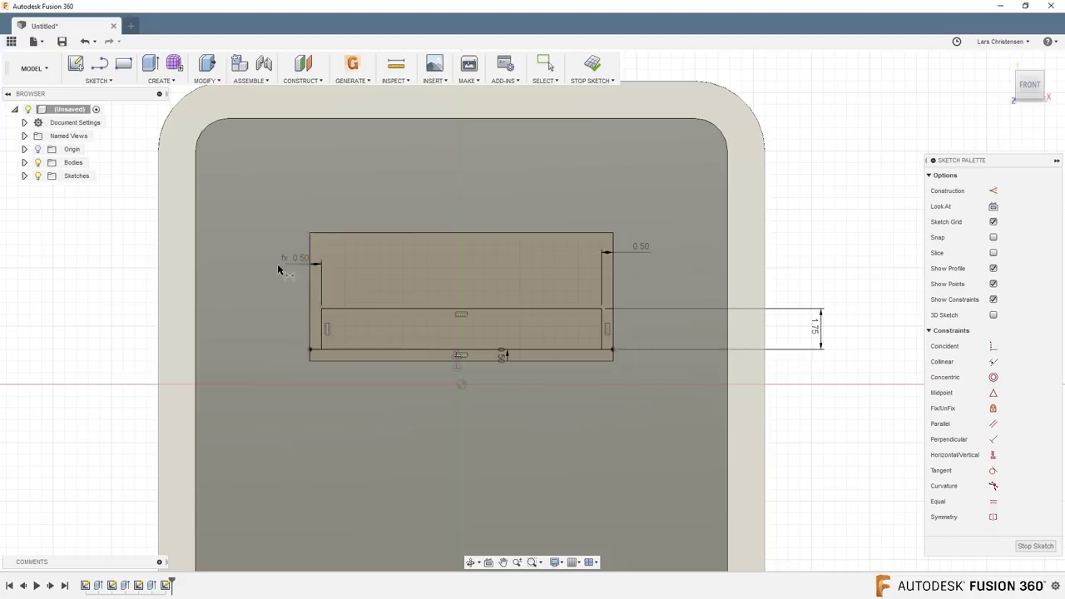
# - Test the linked side gaps by setting the right gap to 1 mm, and restore it to 0.5 mm
pyautogui.doubleClick(645, 249)
pyautogui.write('1')
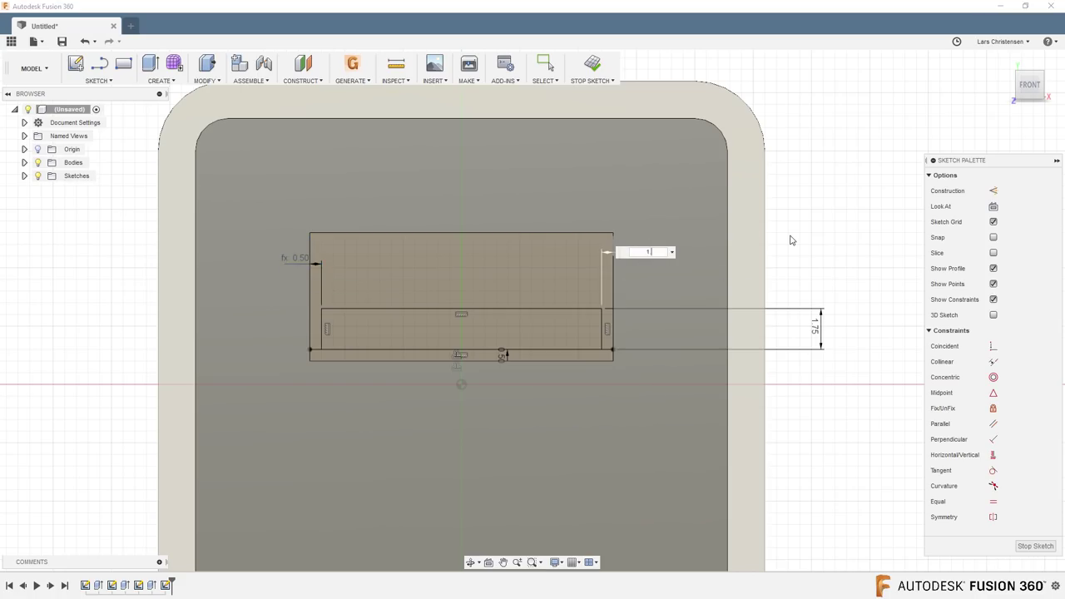
pyautogui.press('Return')
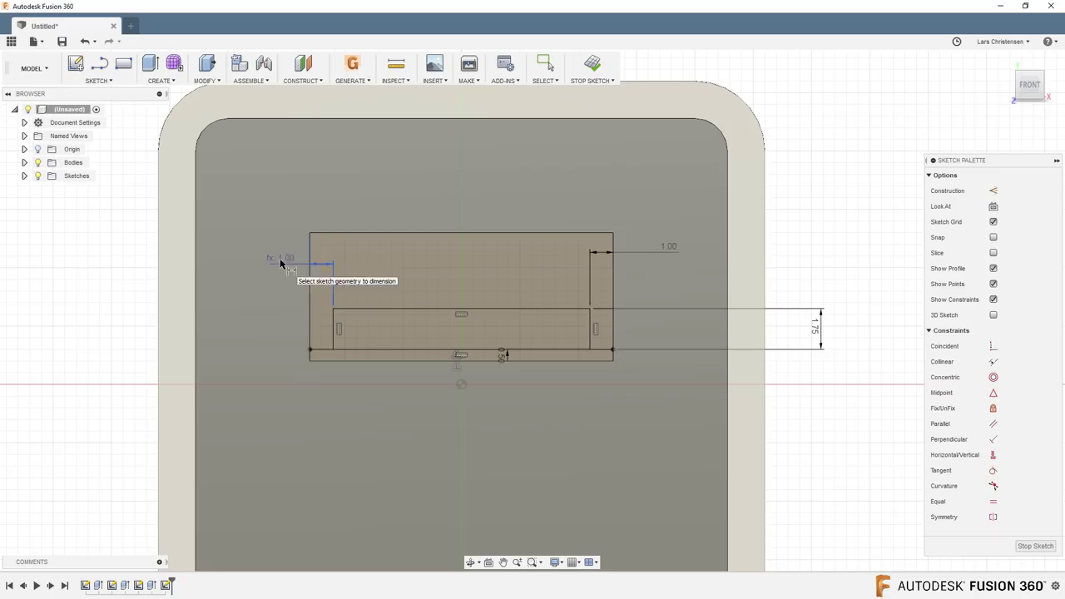
pyautogui.doubleClick(668, 246)
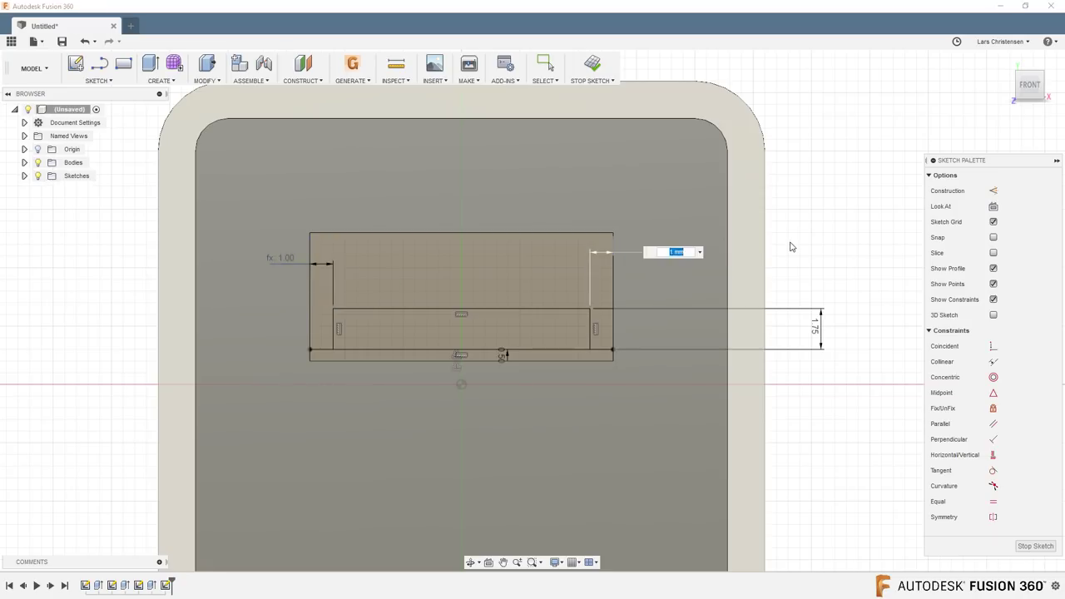
pyautogui.press('Return')
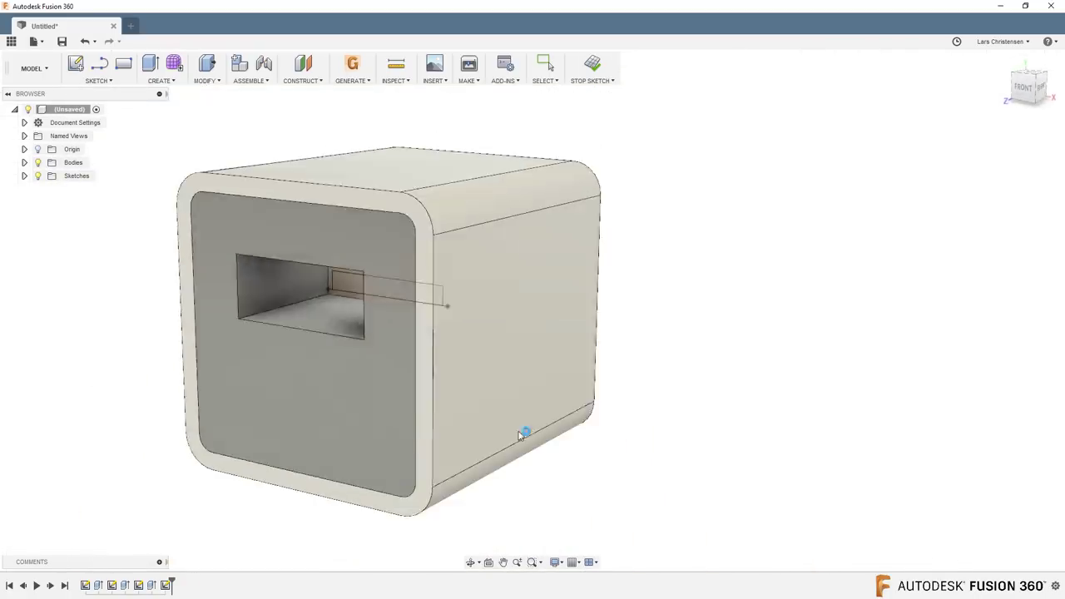
# - Extrude the small rectangle 10 mm towards the port opening as a Join to form the connector tongue
pyautogui.press('q')
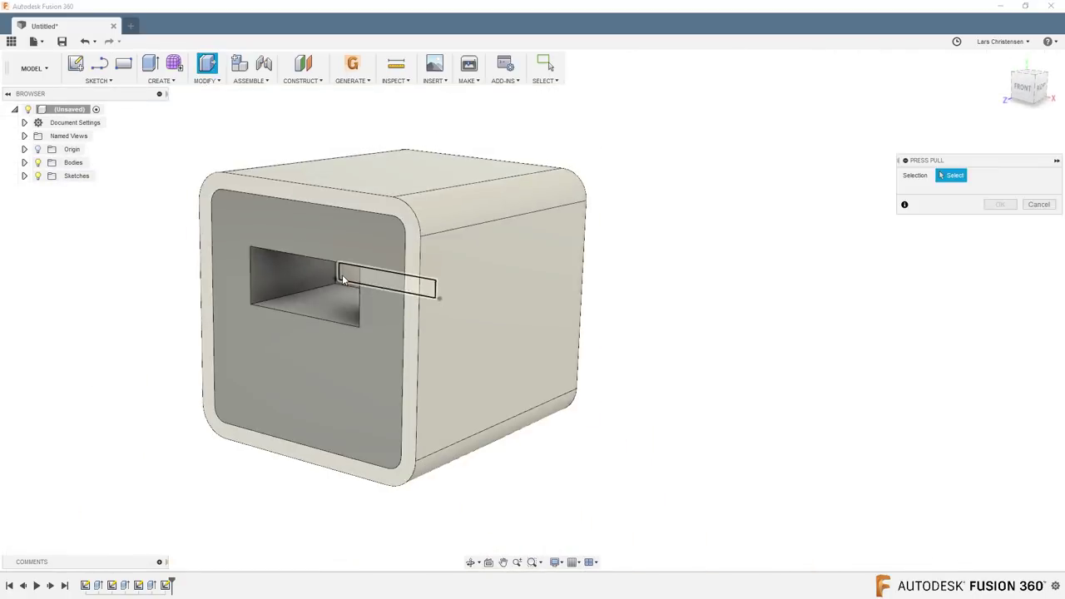
pyautogui.click(346, 281)
pyautogui.write('10')
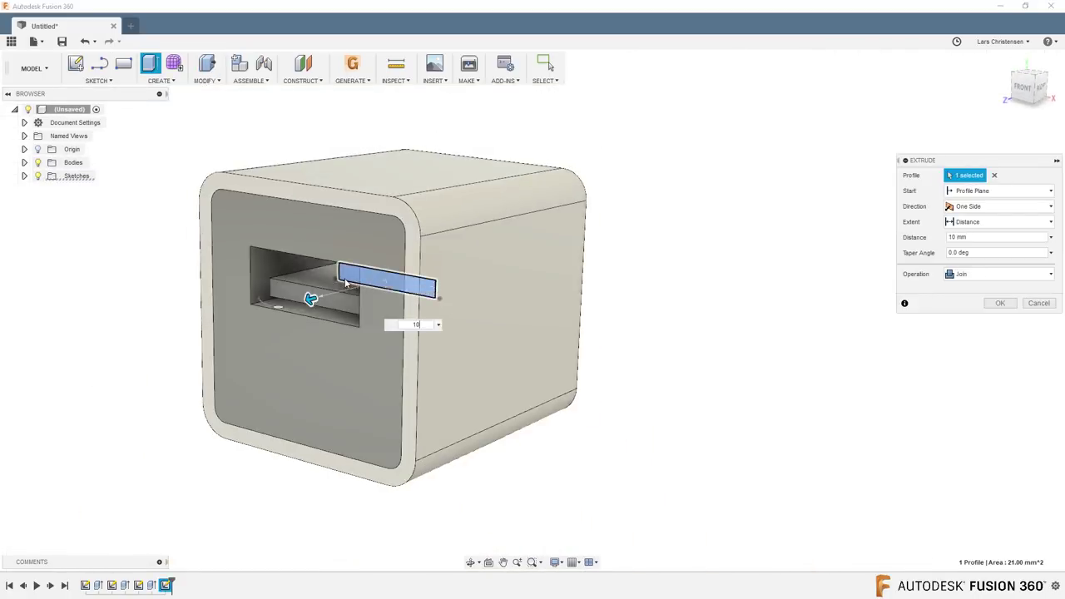
pyautogui.press('Return')
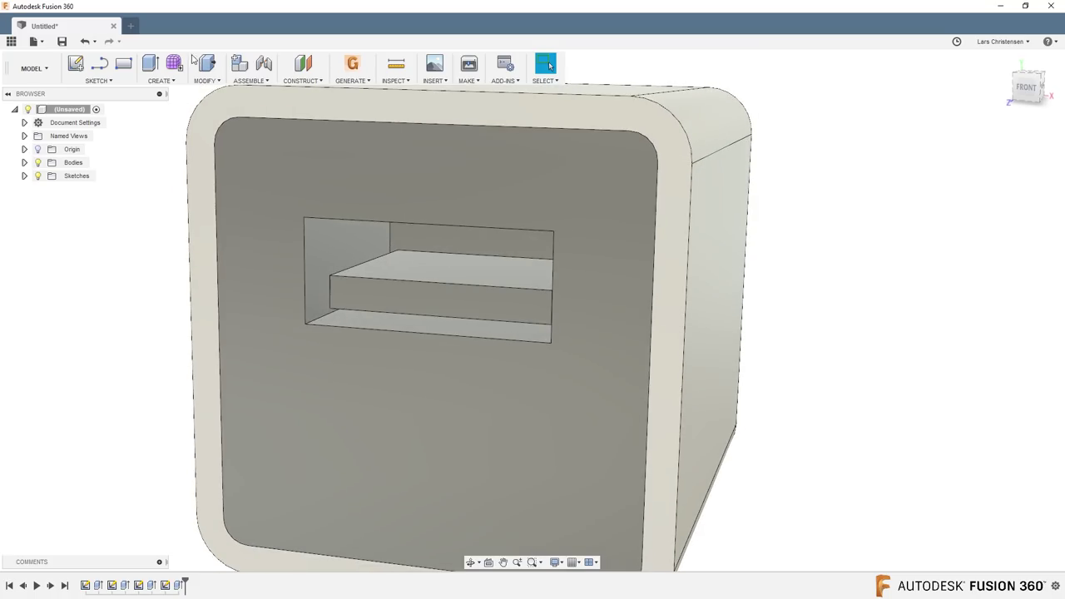
# - Start a two-distance Chamfer on the four edges of the tongue's front face with a first distance of 0.35 mm
pyautogui.click(207, 81)
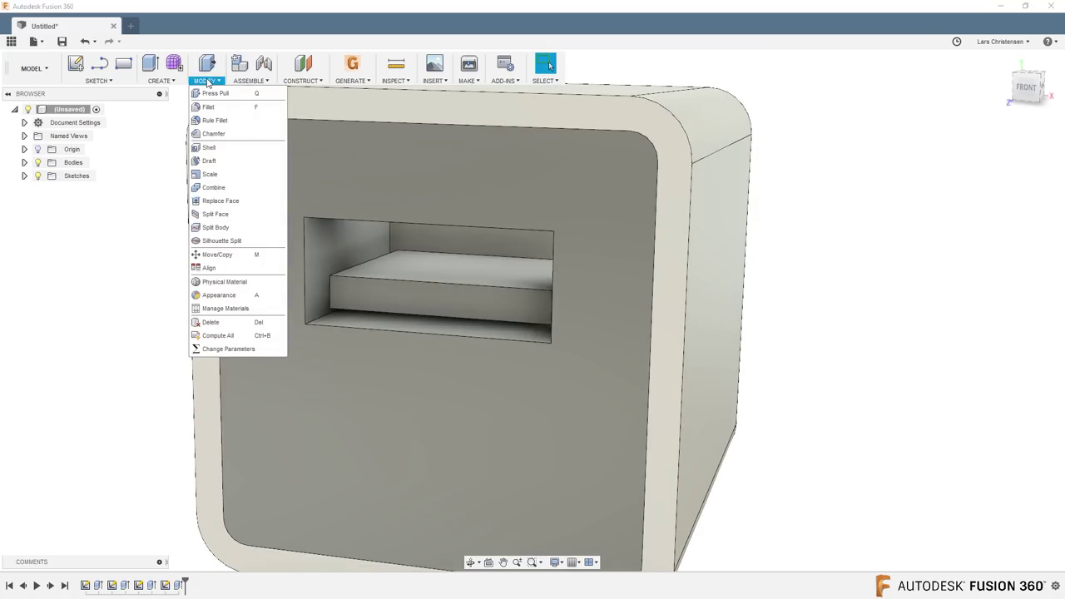
pyautogui.click(208, 134)
pyautogui.click(413, 285)
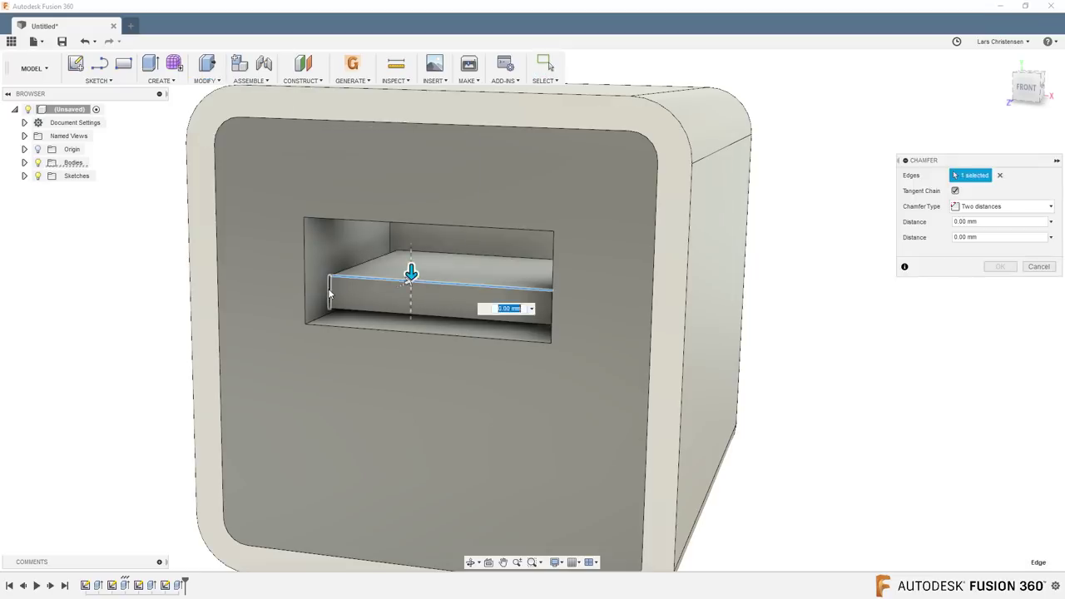
pyautogui.click(348, 315)
pyautogui.keyDown('shift'); pyautogui.moveTo(348, 315); pyautogui.dragTo(619, 312, button='middle'); pyautogui.keyUp('shift')
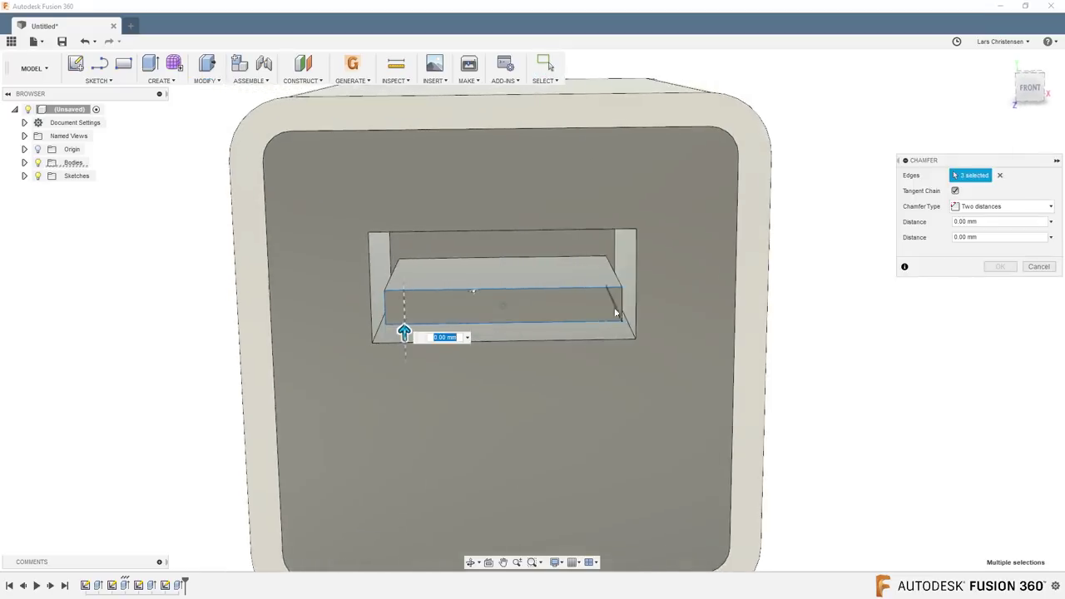
pyautogui.click(569, 295)
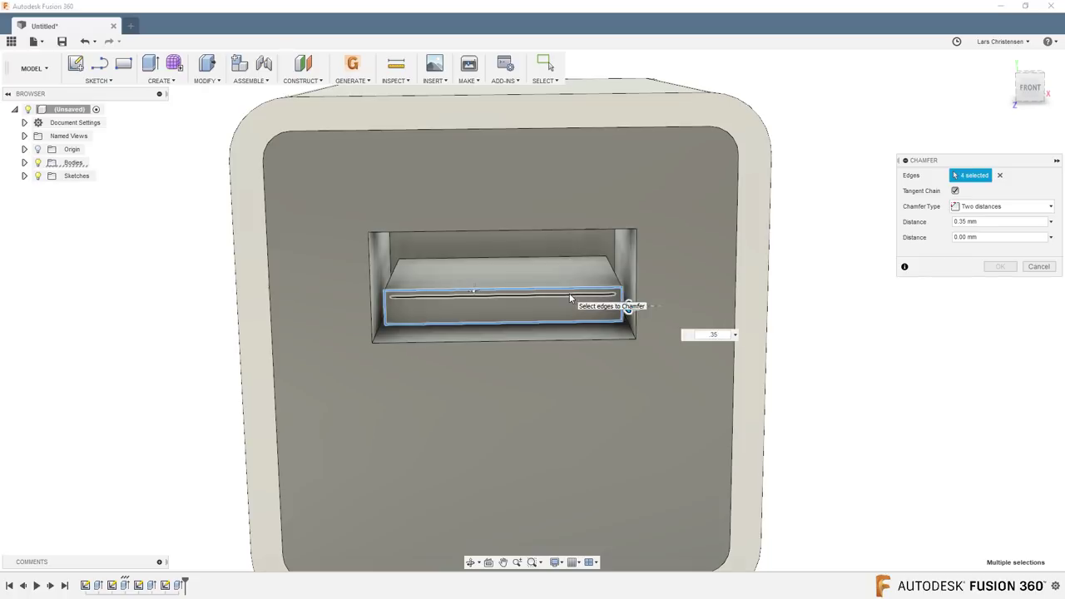
# - Try the tongue chamfer as an equal-distance type with a distance of 0.35 mm
pyautogui.keyDown('shift'); pyautogui.moveTo(841, 294); pyautogui.dragTo(763, 321, button='middle'); pyautogui.keyUp('shift')
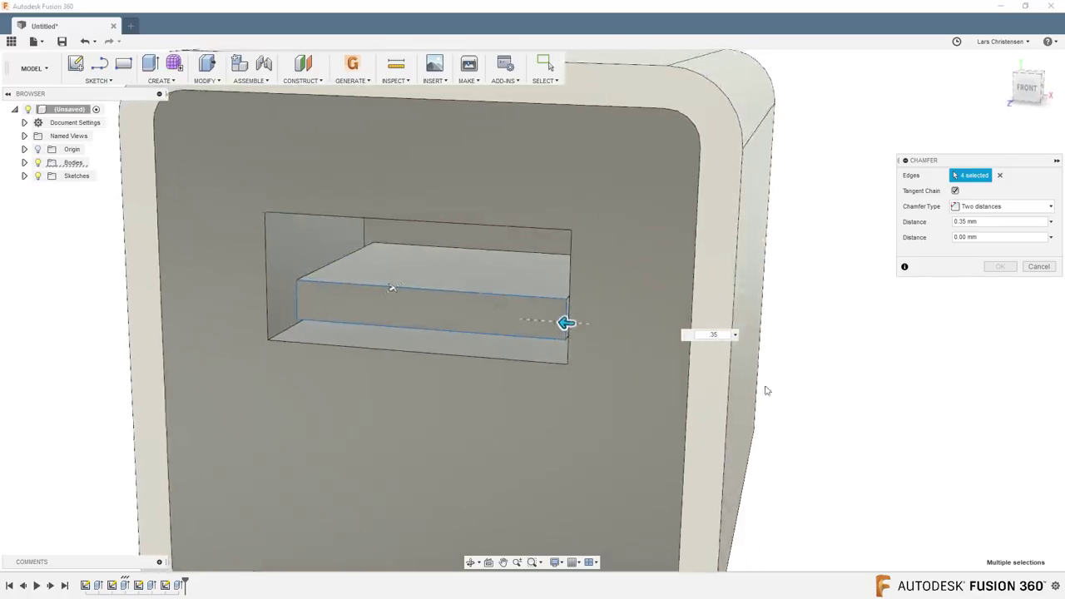
pyautogui.moveTo(564, 324); pyautogui.dragTo(559, 325)
pyautogui.click(965, 221)
pyautogui.click(1003, 206)
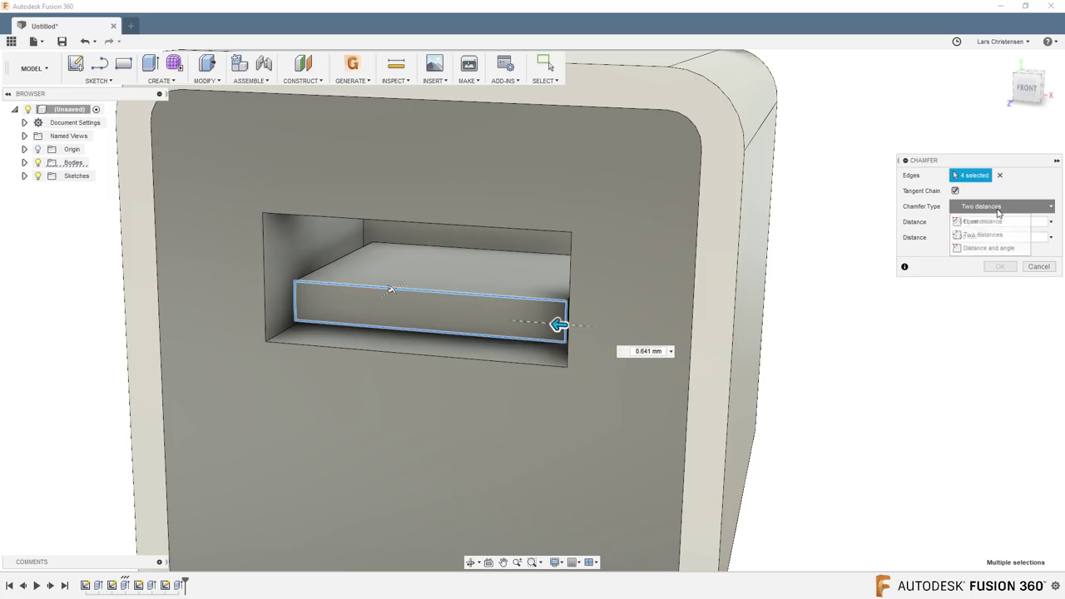
pyautogui.click(990, 218)
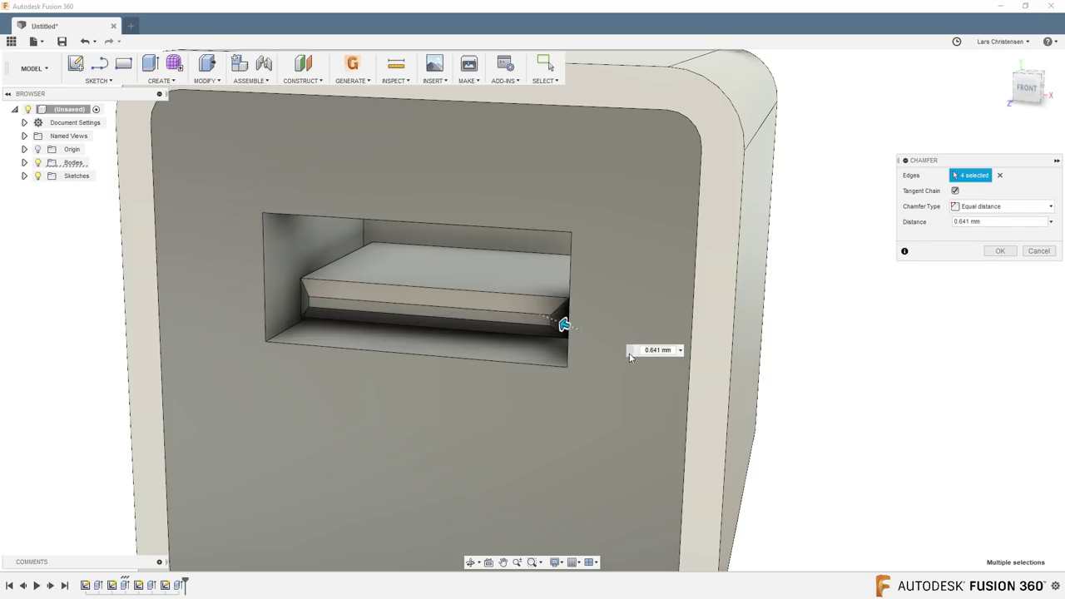
pyautogui.click(674, 350)
pyautogui.press('BackSpace')
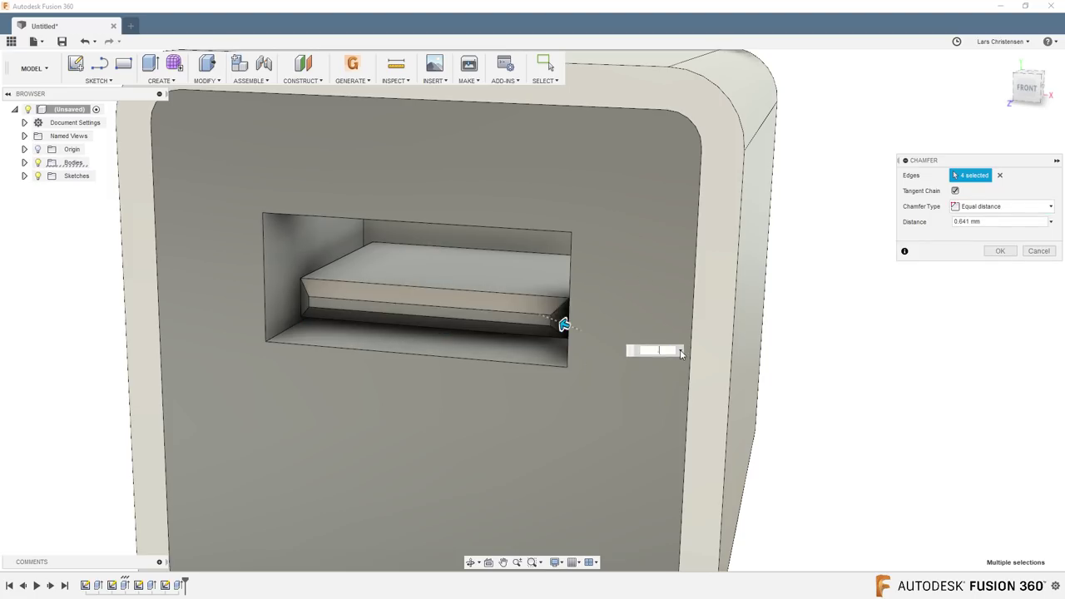
pyautogui.write('.35')
pyautogui.press('Return')
# - Set the tongue chamfer to two distances, with 3 mm as the second distance, and apply it
pyautogui.moveTo(549, 285)
pyautogui.keyDown('shift'); pyautogui.mouseDown(button='middle')
pyautogui.moveTo(810, 308)
pyautogui.moveTo(529, 261)
pyautogui.moveTo(562, 296)
pyautogui.mouseUp(button='middle'); pyautogui.keyUp('shift')
pyautogui.click(1004, 207)
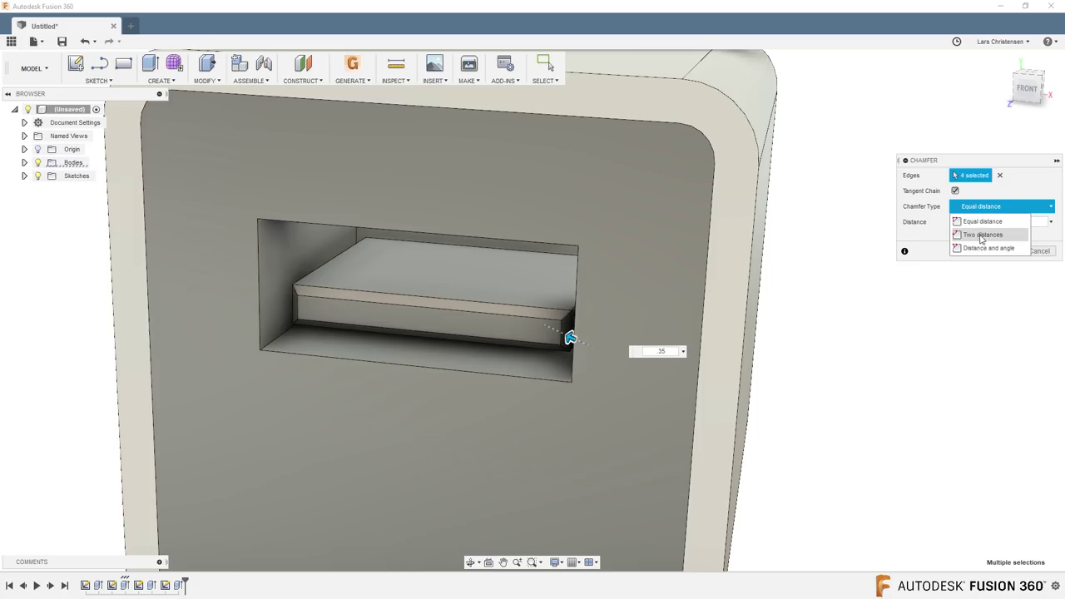
pyautogui.click(984, 236)
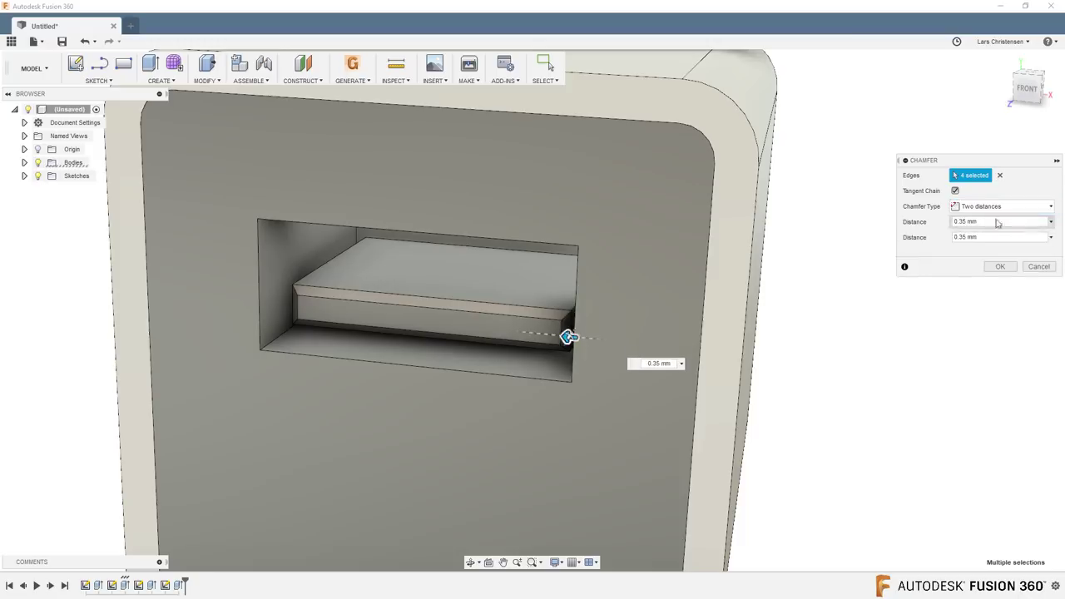
pyautogui.press('Tab')
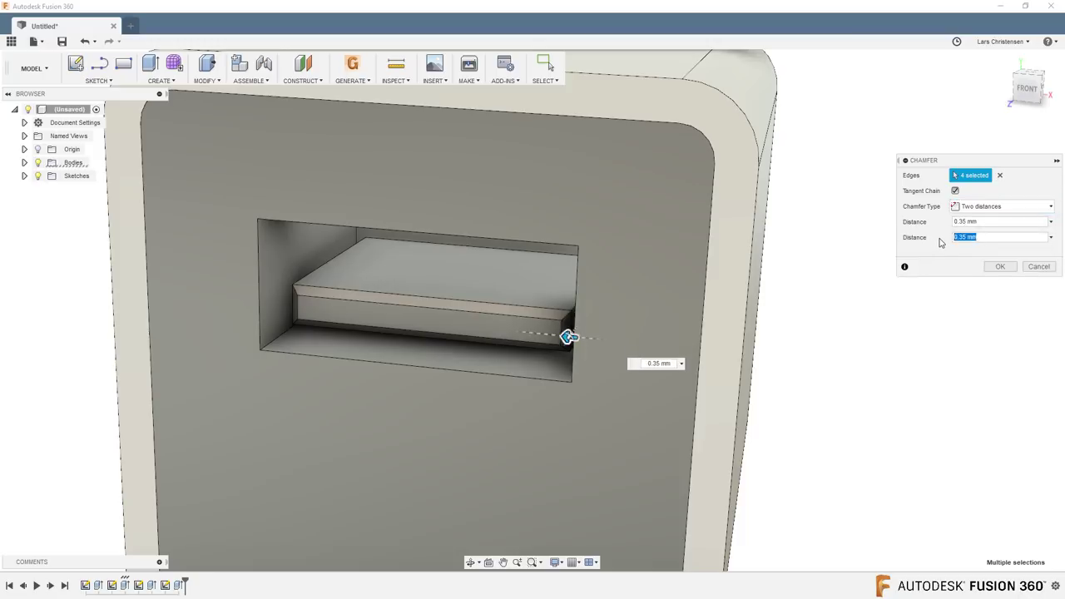
pyautogui.write('3.')
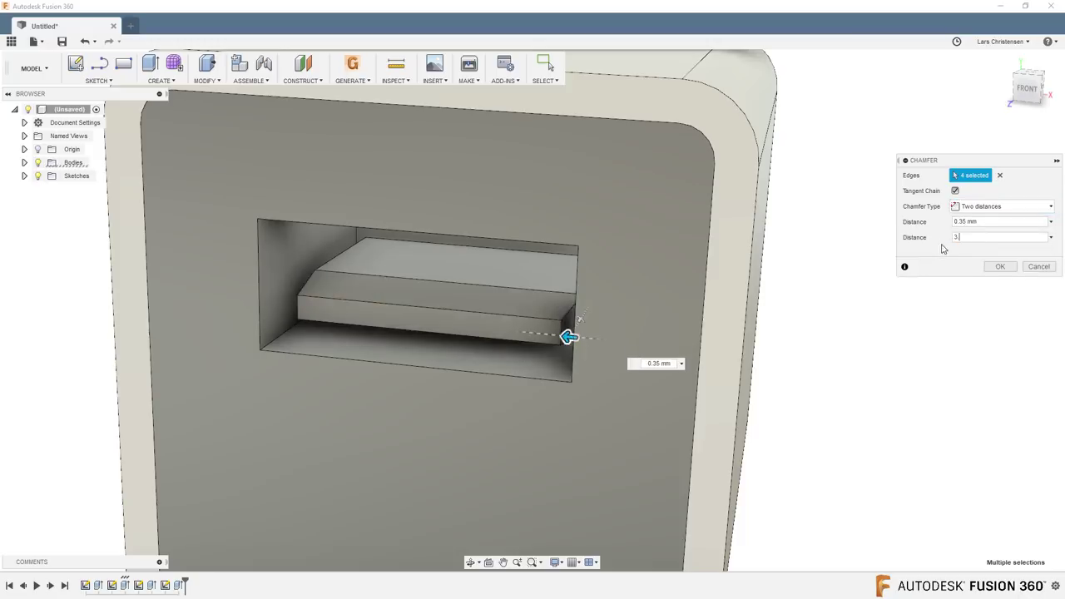
pyautogui.keyDown('shift'); pyautogui.moveTo(760, 276); pyautogui.dragTo(639, 258, button='middle'); pyautogui.keyUp('shift')
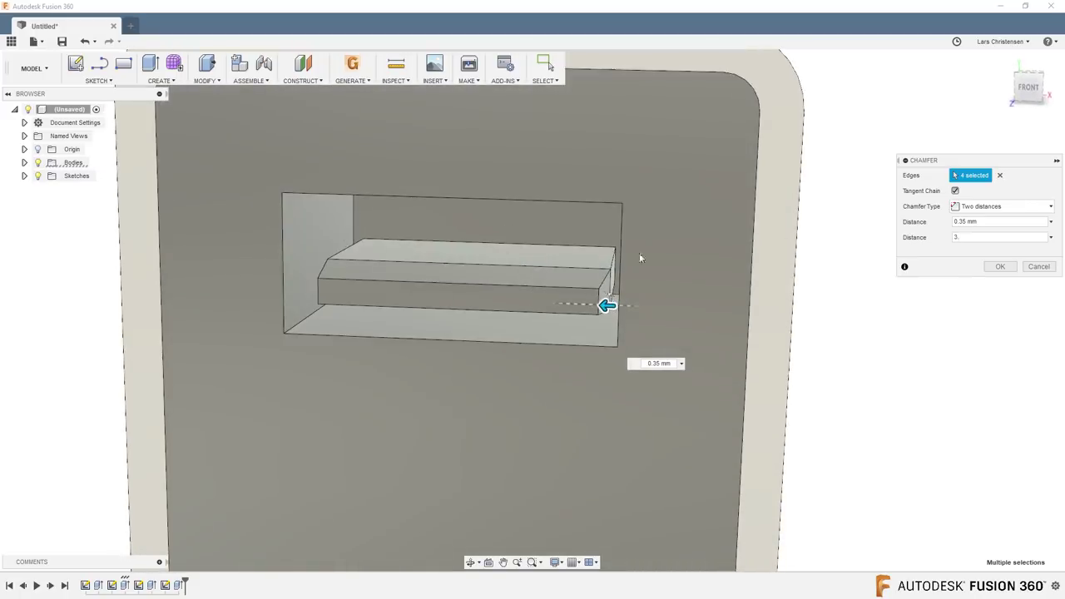
pyautogui.click(1000, 266)
# - Apply the housing's white appearance to individual faces of the tongue: its upper faces, front face and right-hand chamfer
pyautogui.keyDown('shift'); pyautogui.moveTo(899, 390); pyautogui.dragTo(860, 361, button='middle'); pyautogui.keyUp('shift')
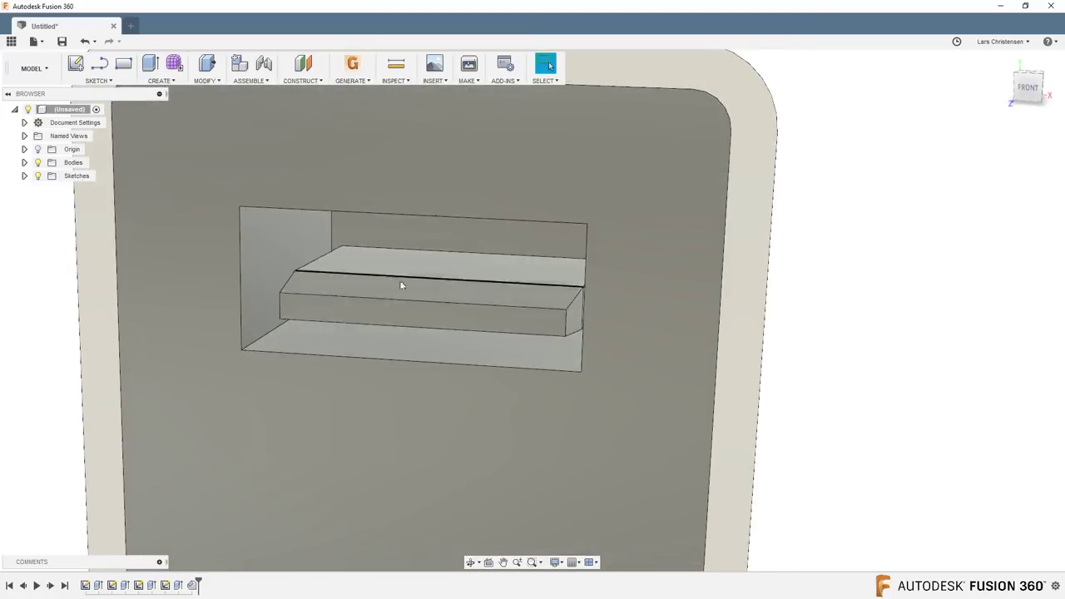
pyautogui.rightClick(858, 306)
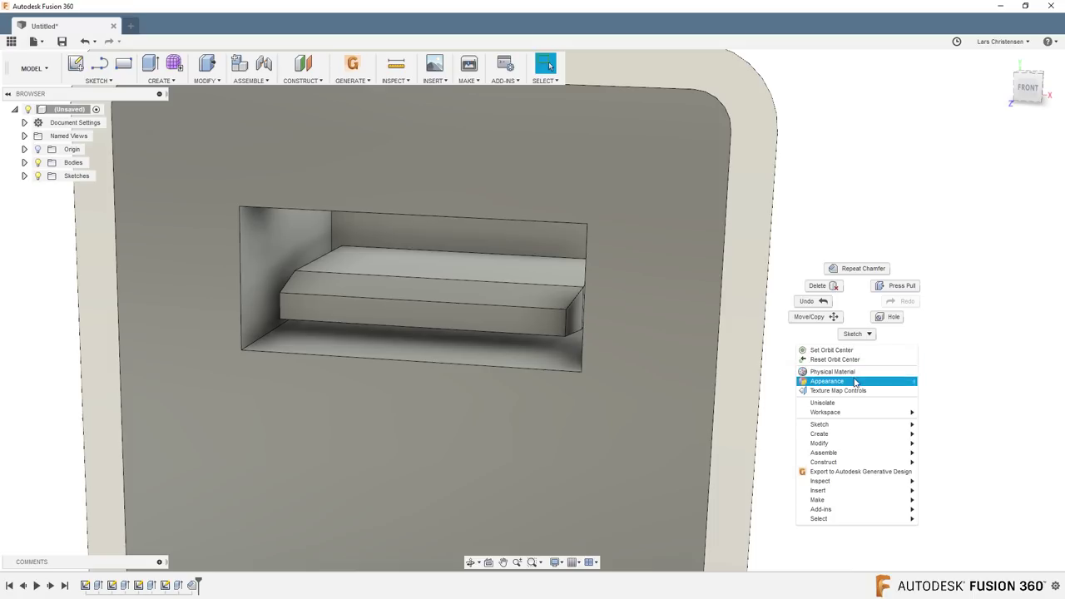
pyautogui.click(855, 382)
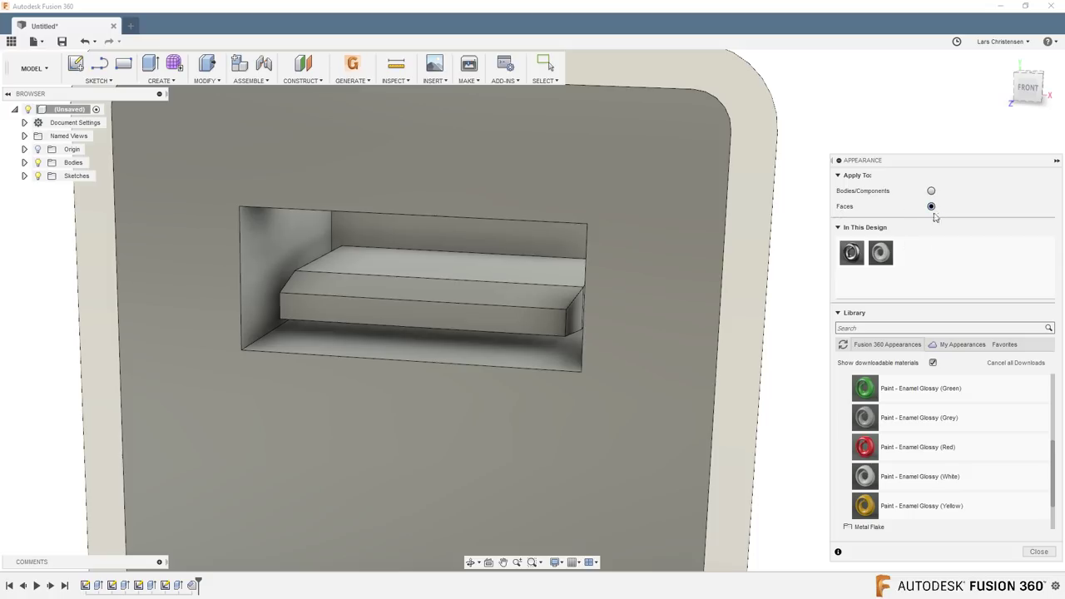
pyautogui.moveTo(880, 252); pyautogui.dragTo(519, 278)
pyautogui.moveTo(880, 252); pyautogui.dragTo(565, 294)
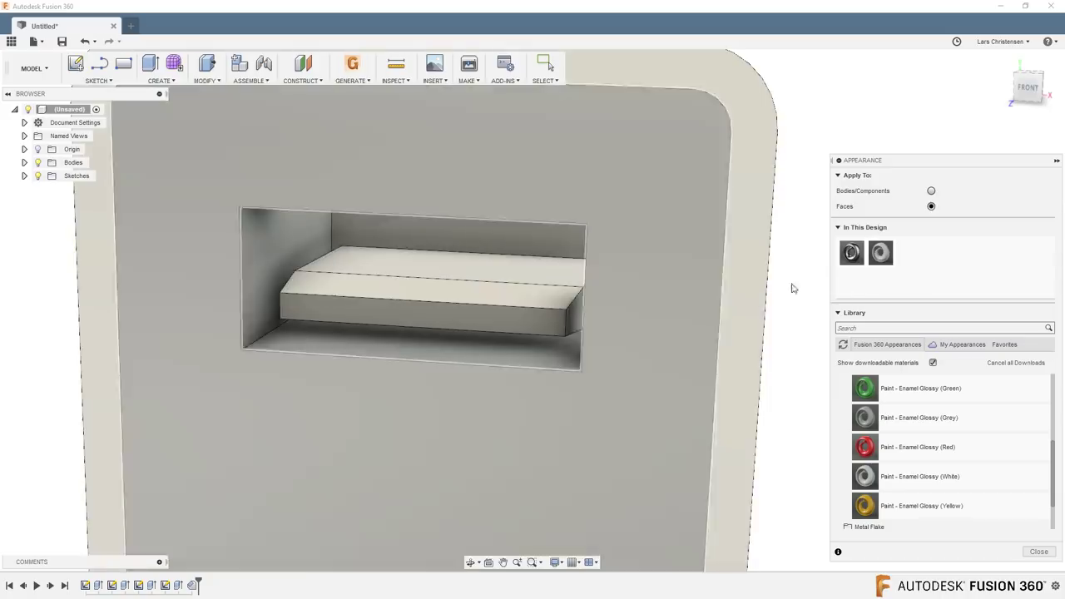
pyautogui.moveTo(880, 252); pyautogui.dragTo(566, 325)
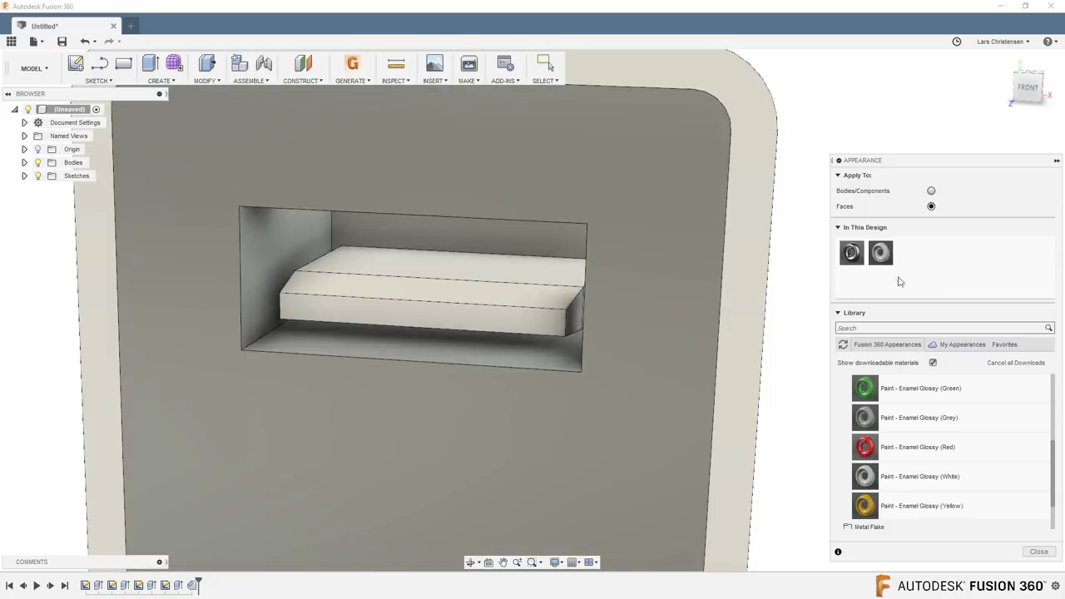
pyautogui.moveTo(880, 252); pyautogui.dragTo(570, 310)
# - Apply the same white appearance to the tongue's right side face and its lower faces
pyautogui.scroll(6, 644, 344)
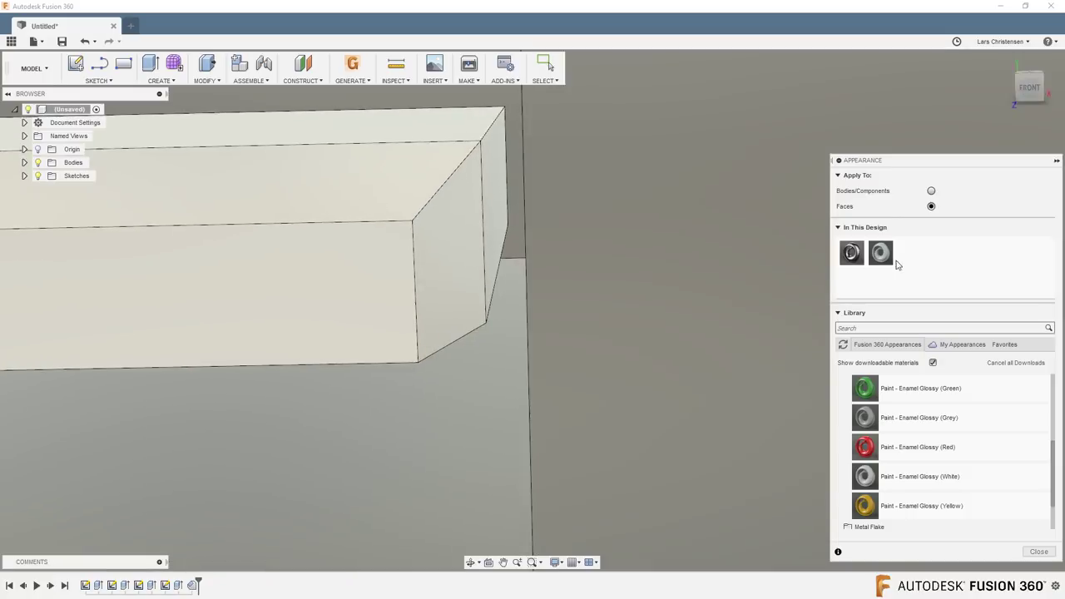
pyautogui.moveTo(880, 253); pyautogui.dragTo(548, 229)
pyautogui.scroll(5, 557, 234)
pyautogui.scroll(5, 536, 247)
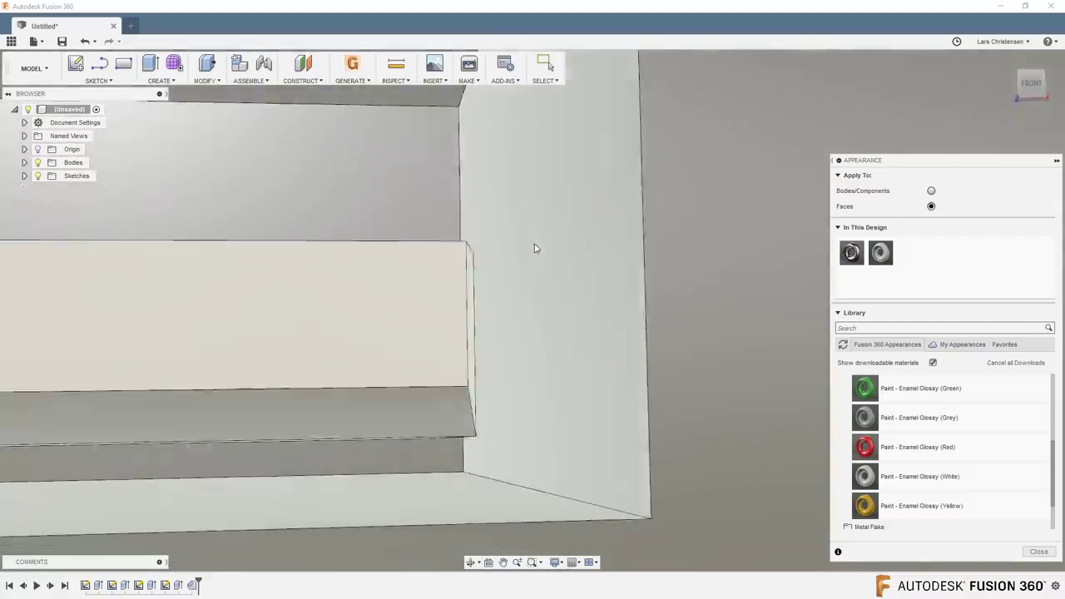
pyautogui.moveTo(880, 252); pyautogui.dragTo(432, 416)
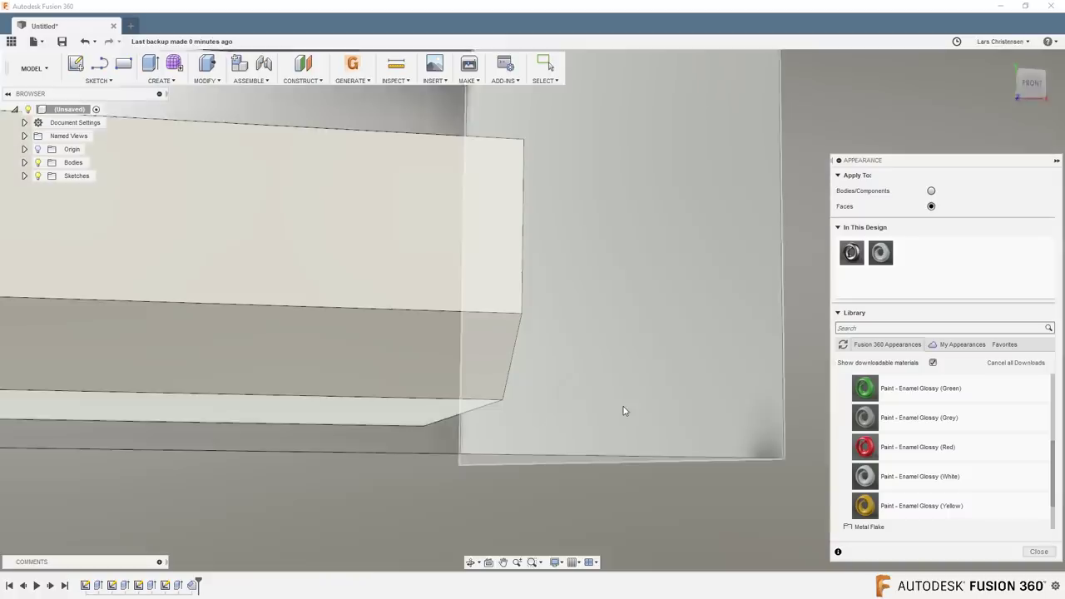
# - Apply the white appearance to the tongue's left chamfer and left side face, and finish assigning appearances
pyautogui.scroll(-4, 623, 411)
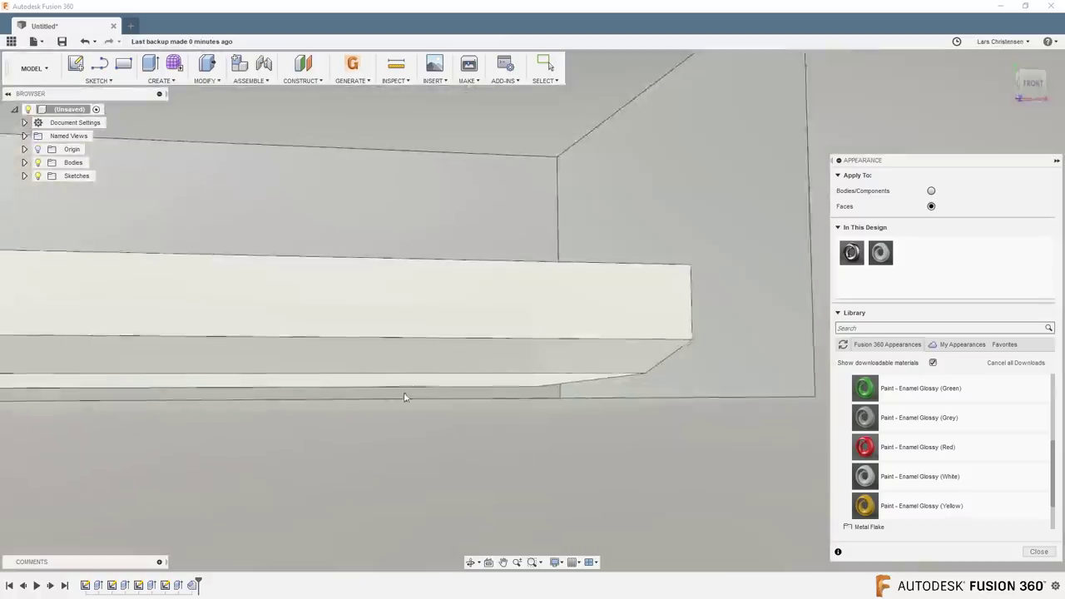
pyautogui.keyDown('shift'); pyautogui.moveTo(405, 397); pyautogui.dragTo(407, 361, button='middle'); pyautogui.keyUp('shift')
pyautogui.moveTo(888, 257); pyautogui.dragTo(124, 350)
pyautogui.moveTo(888, 257); pyautogui.dragTo(102, 352)
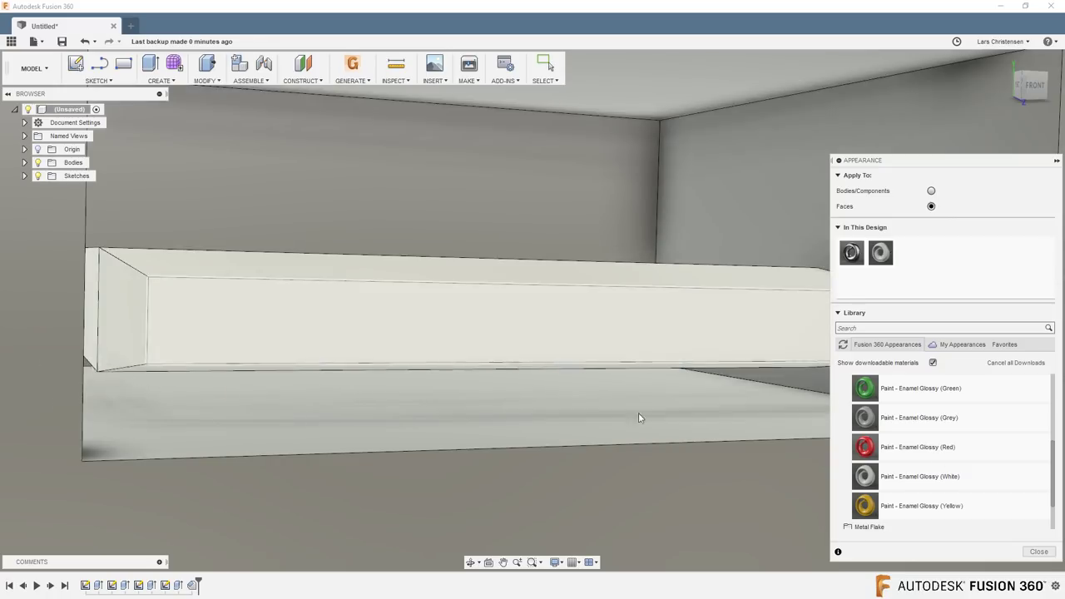
pyautogui.click(1038, 551)
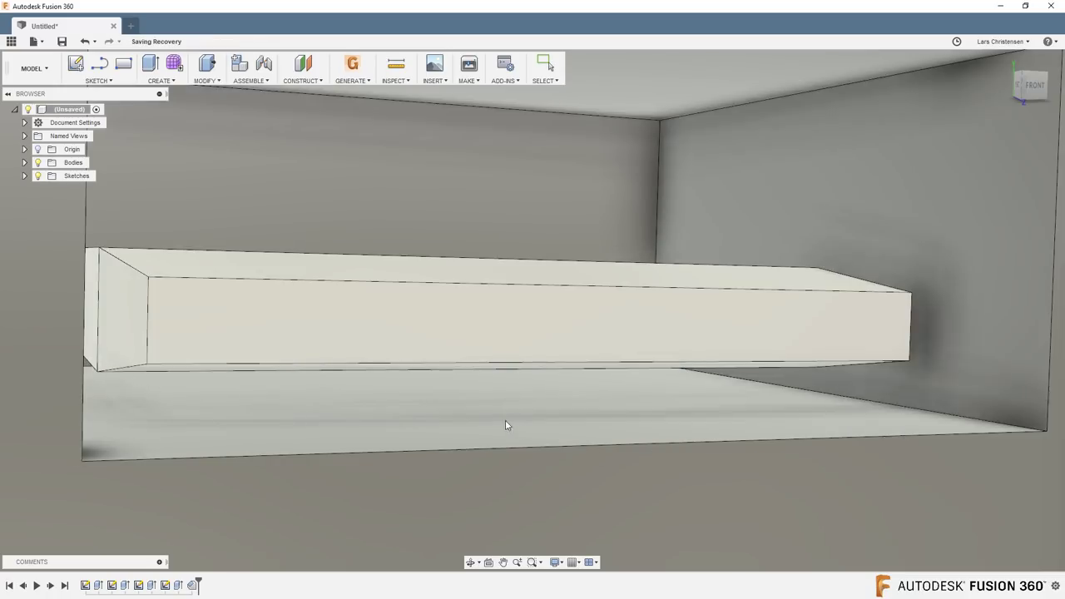
pyautogui.scroll(-10, 495, 418)
pyautogui.keyDown('shift'); pyautogui.moveTo(487, 413); pyautogui.dragTo(763, 389, button='middle'); pyautogui.keyUp('shift')
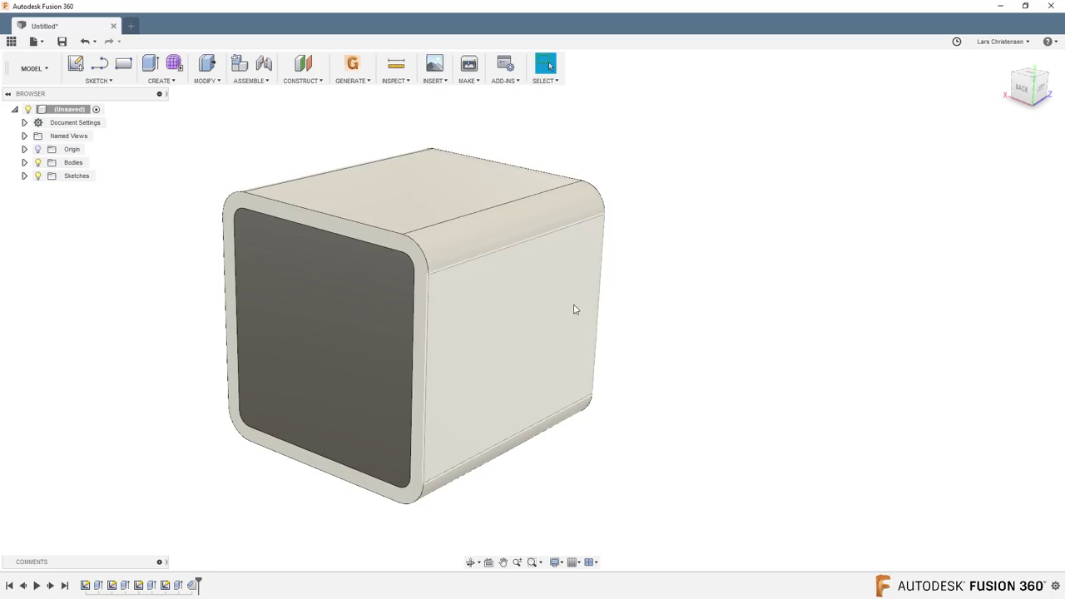
# - Create a construction plane offset -5.5 mm, inward from the housing's flat left side face
pyautogui.click(303, 64)
pyautogui.click(517, 345)
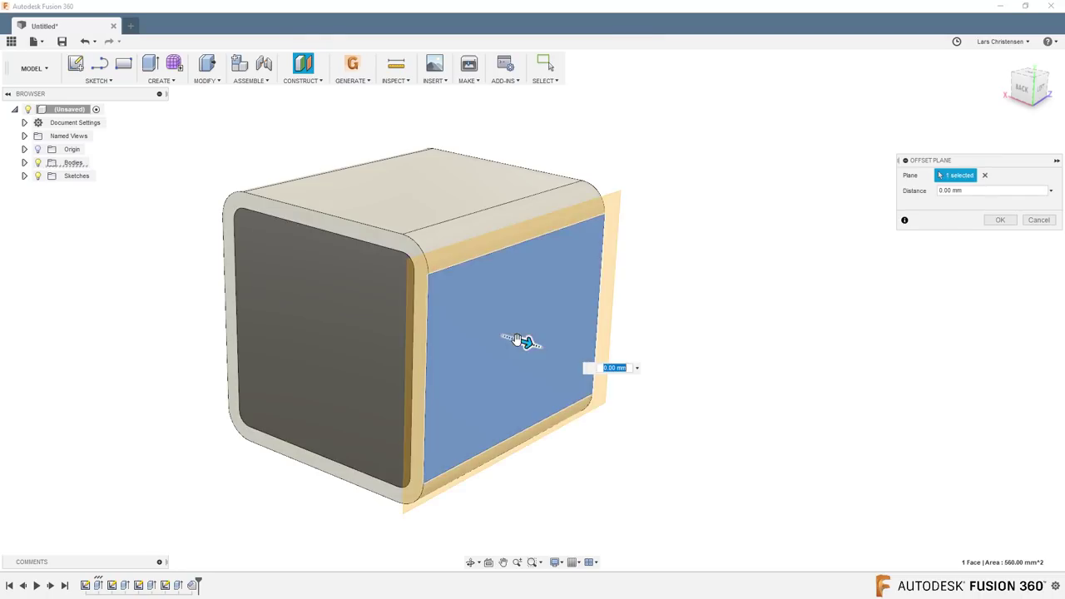
pyautogui.moveTo(524, 341); pyautogui.dragTo(446, 318)
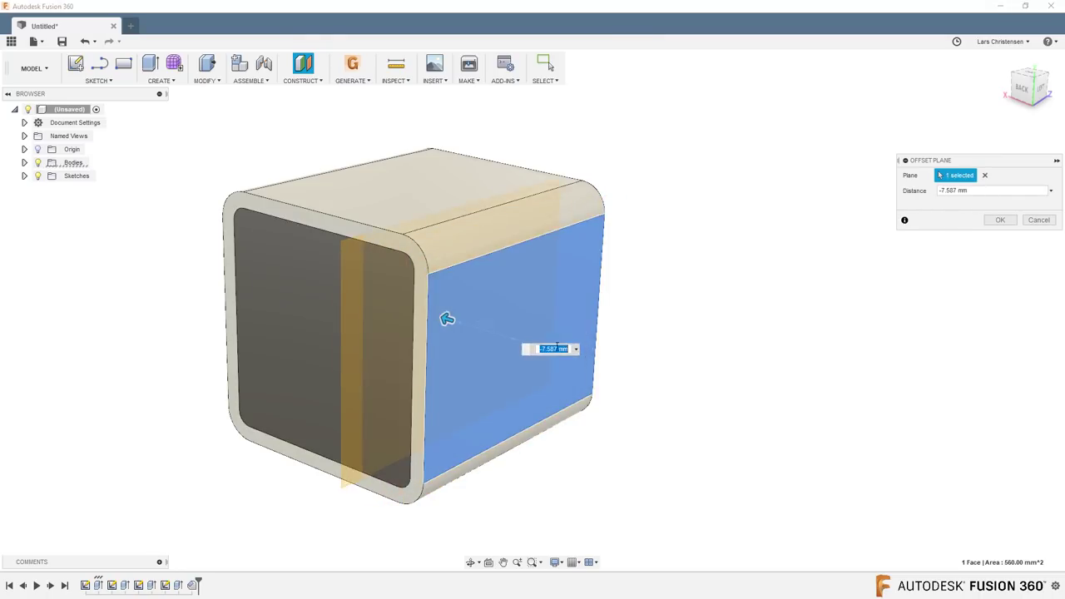
pyautogui.write('-5.5')
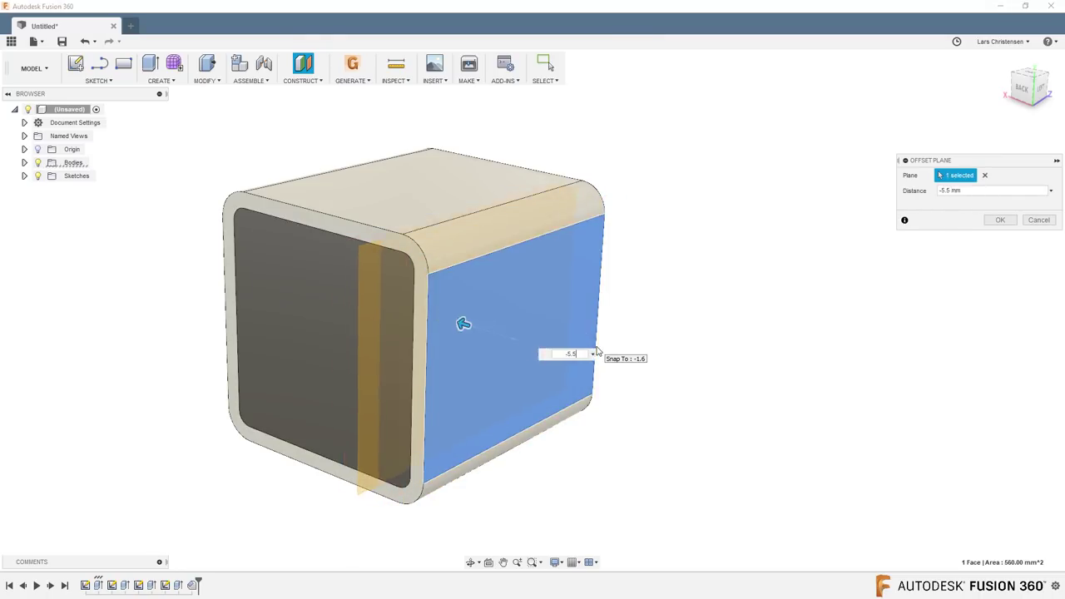
pyautogui.press('Return')
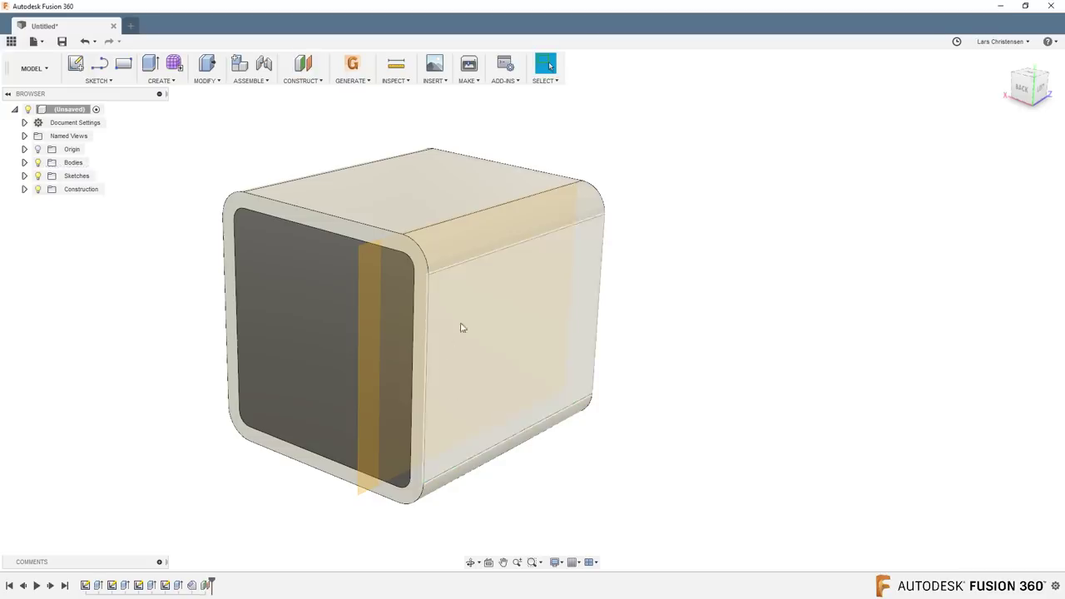
# - Start a sketch on the offset plane and draw a two-point rectangle outside the housing, ending on its back edge
pyautogui.keyDown('shift'); pyautogui.moveTo(518, 394); pyautogui.dragTo(82, 269, button='middle'); pyautogui.keyUp('shift')
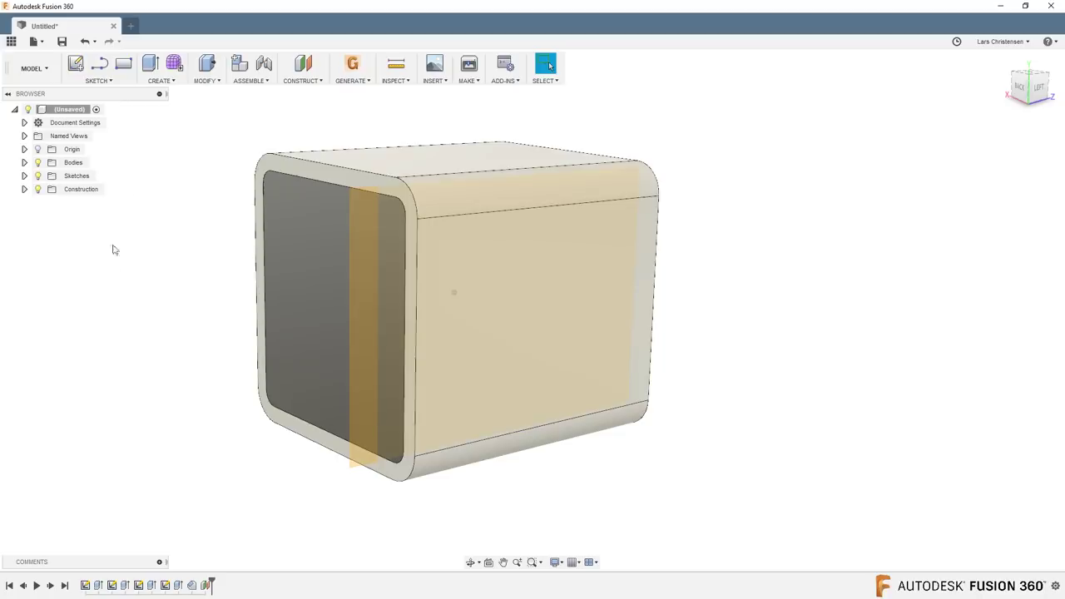
pyautogui.click(75, 64)
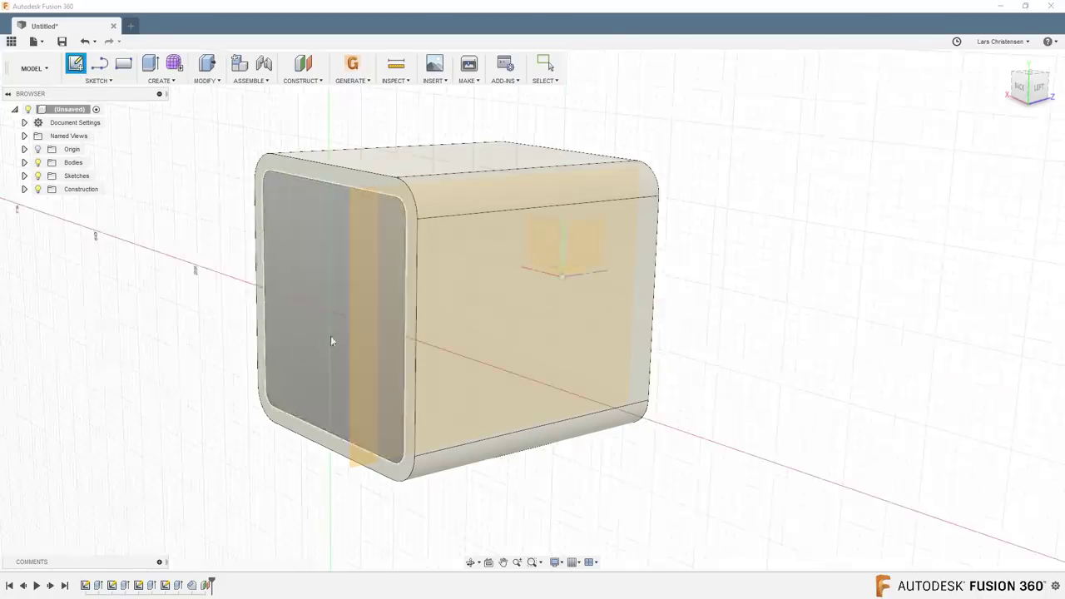
pyautogui.click(361, 326)
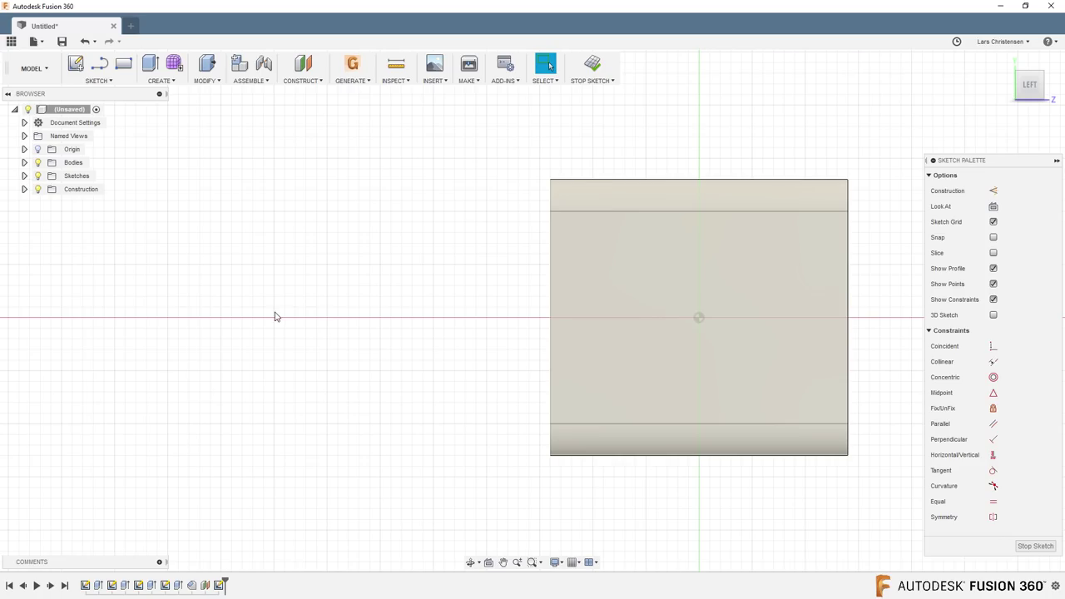
pyautogui.click(123, 66)
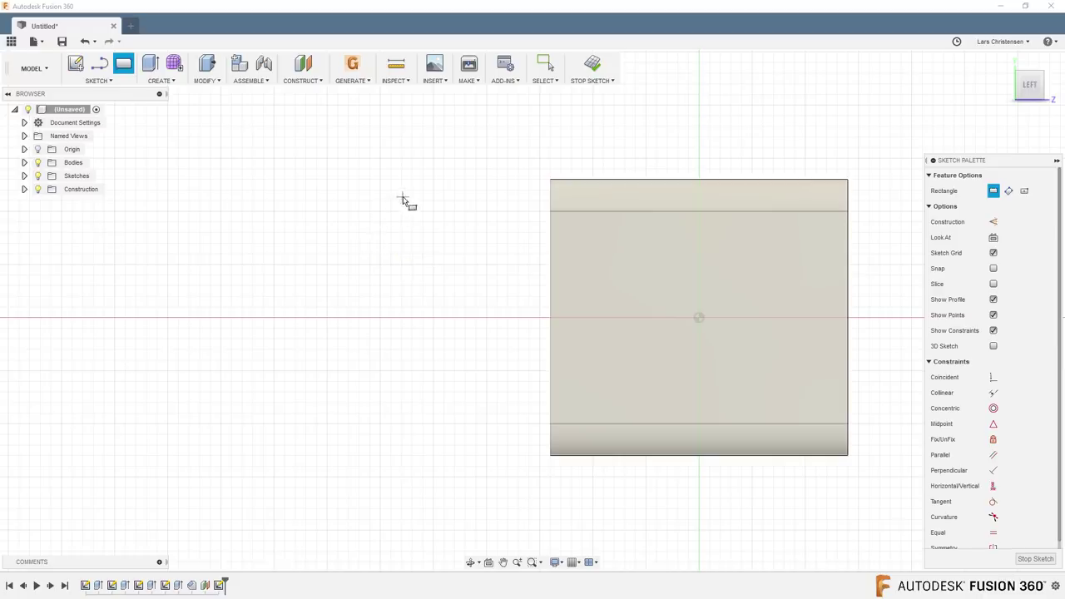
pyautogui.click(313, 183)
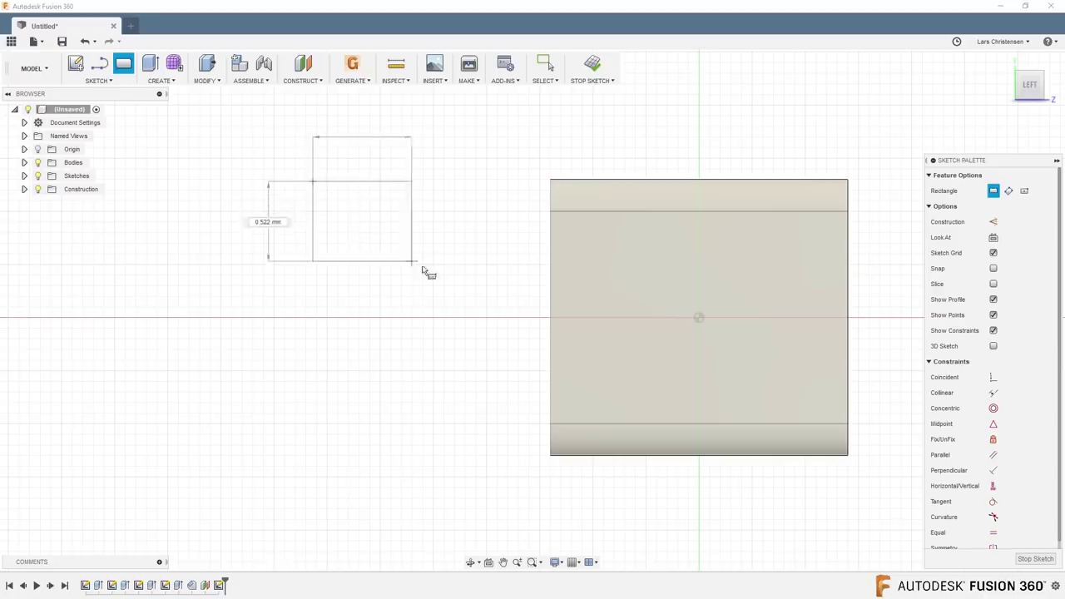
pyautogui.click(554, 267)
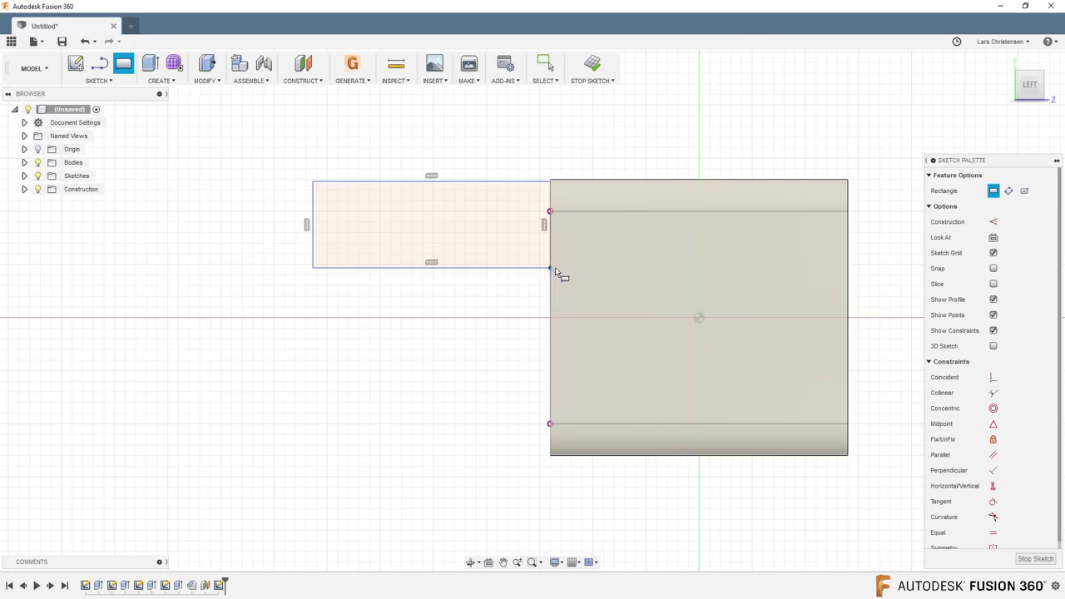
# - Dimension the prong rectangle to 6 mm high and 16 mm long
pyautogui.press('d')
pyautogui.click(313, 222)
pyautogui.click(271, 219)
pyautogui.write('8')
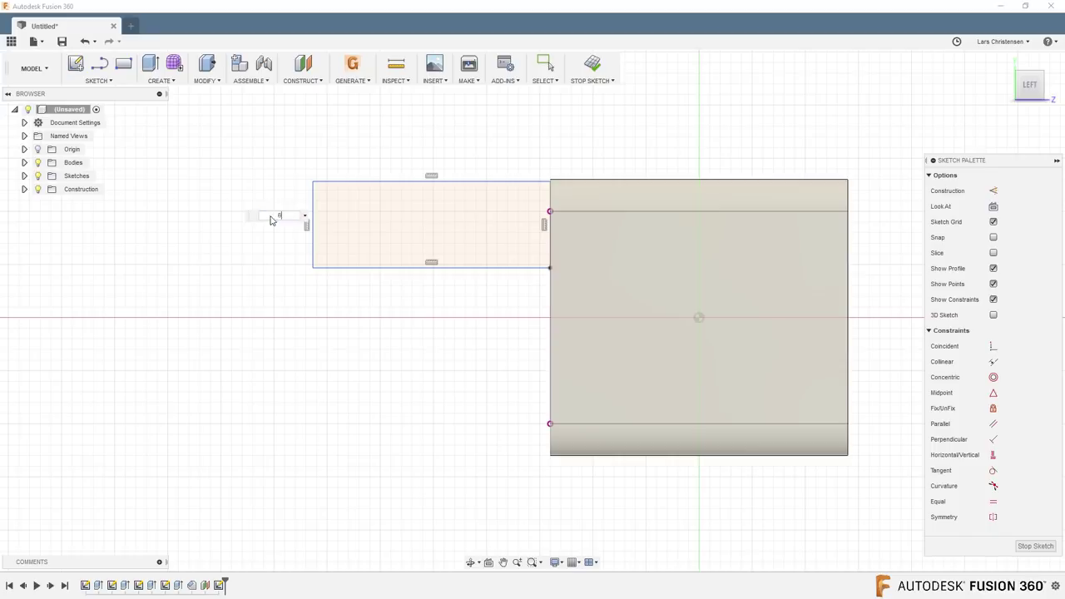
pyautogui.press('Return')
pyautogui.click(388, 181)
pyautogui.click(422, 146)
pyautogui.write('16')
pyautogui.press('Return')
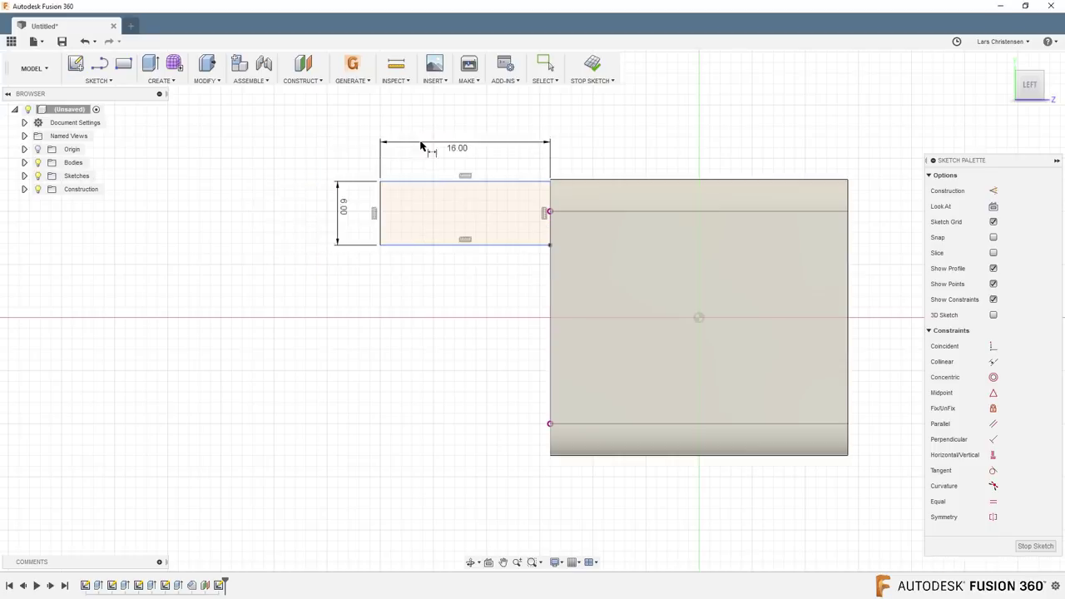
pyautogui.press('Escape')
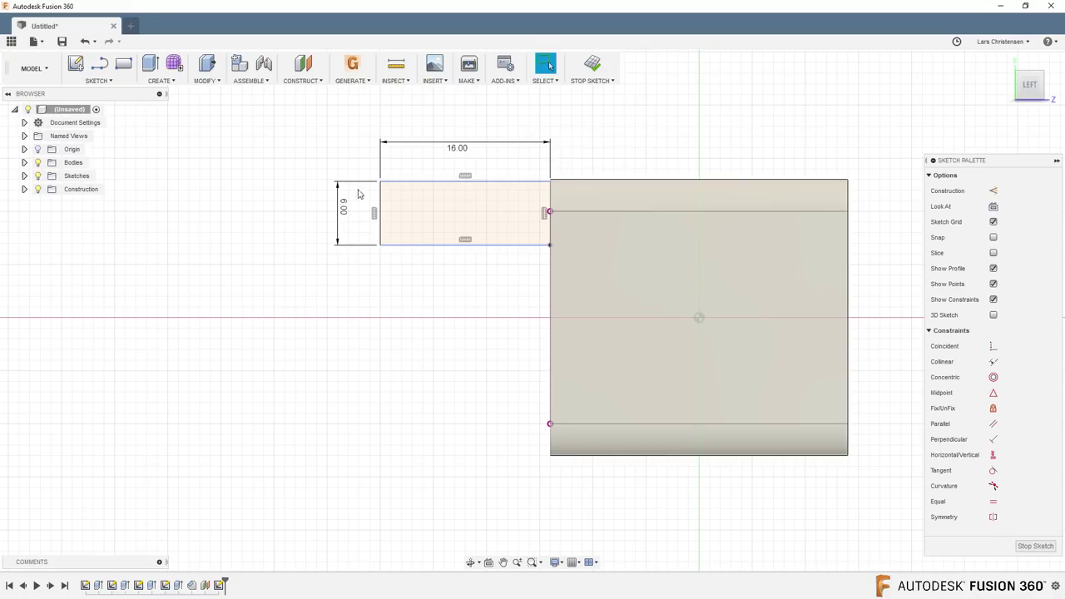
# - Move the rectangle up along the housing edge, then centre its adjoining side on that edge with a Midpoint constraint
pyautogui.moveTo(382, 188)
pyautogui.mouseDown()
pyautogui.moveTo(383, 125)
pyautogui.moveTo(384, 439)
pyautogui.moveTo(421, 296)
pyautogui.moveTo(428, 109)
pyautogui.mouseUp()
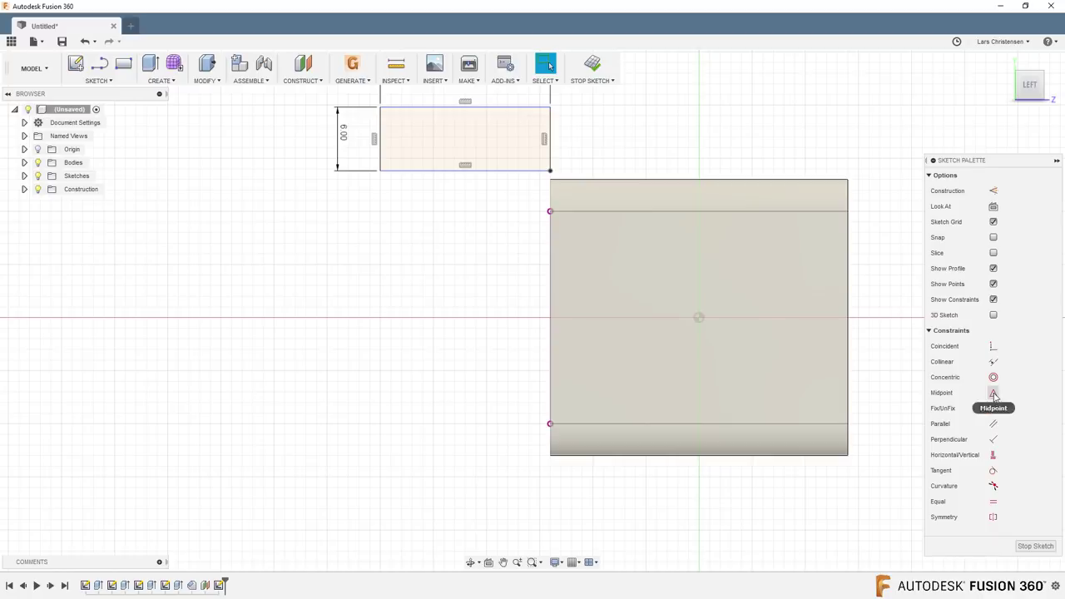
pyautogui.click(993, 392)
pyautogui.click(551, 138)
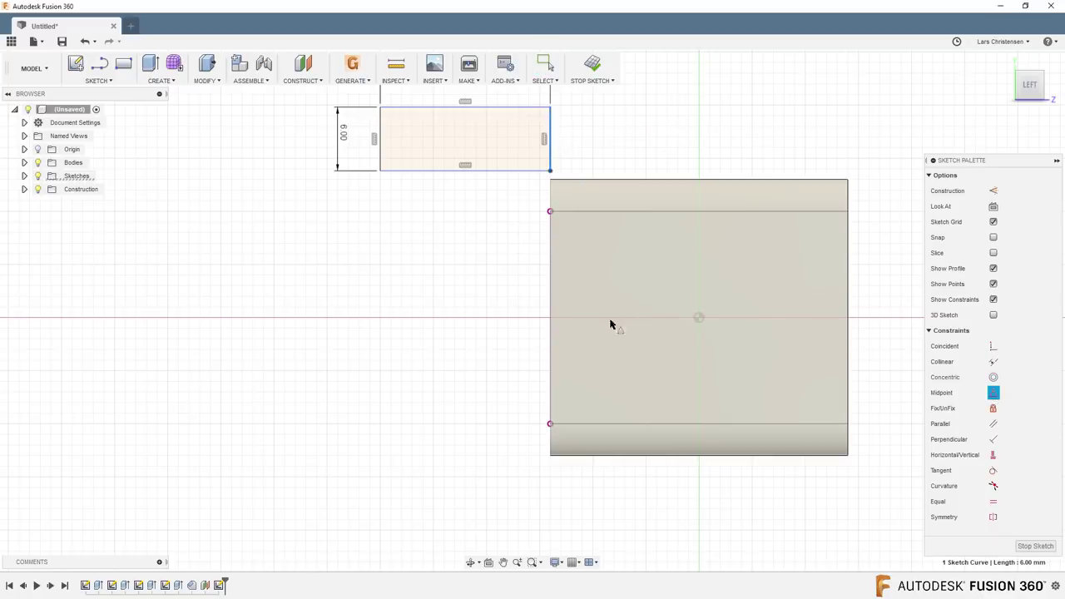
pyautogui.click(551, 312)
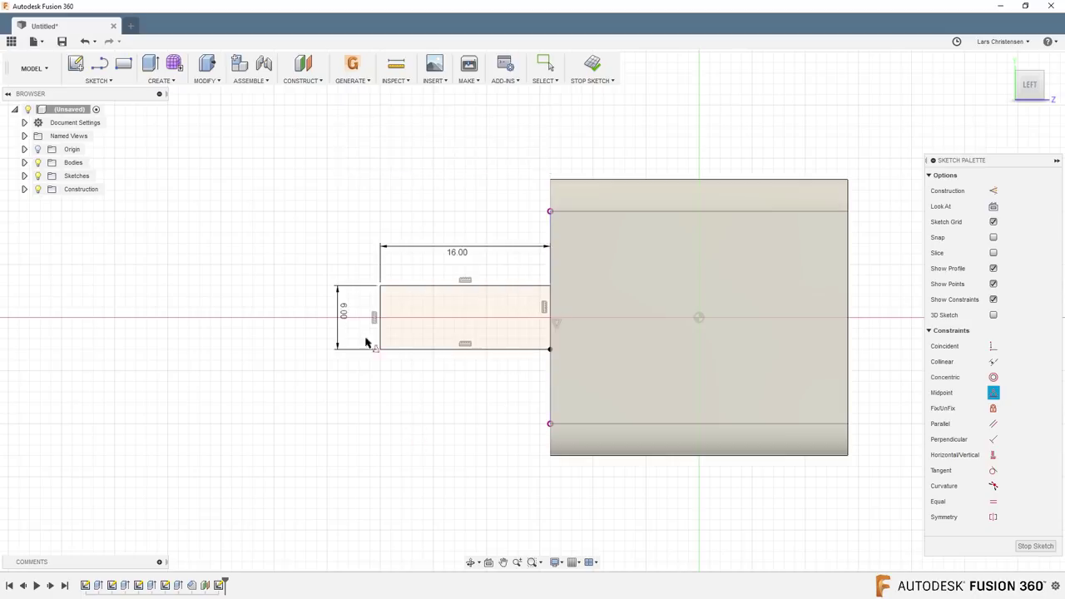
# - Draw a slanted line across the rectangle's upper outer corner, from its outer end edge to its upper edge
pyautogui.scroll(3, 505, 317)
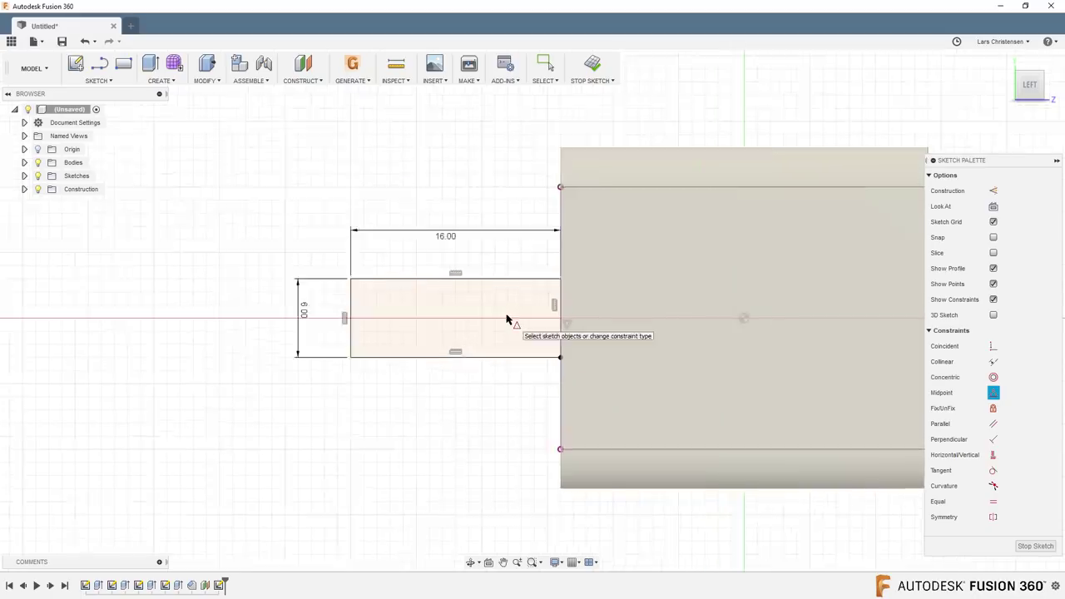
pyautogui.scroll(1, 491, 327)
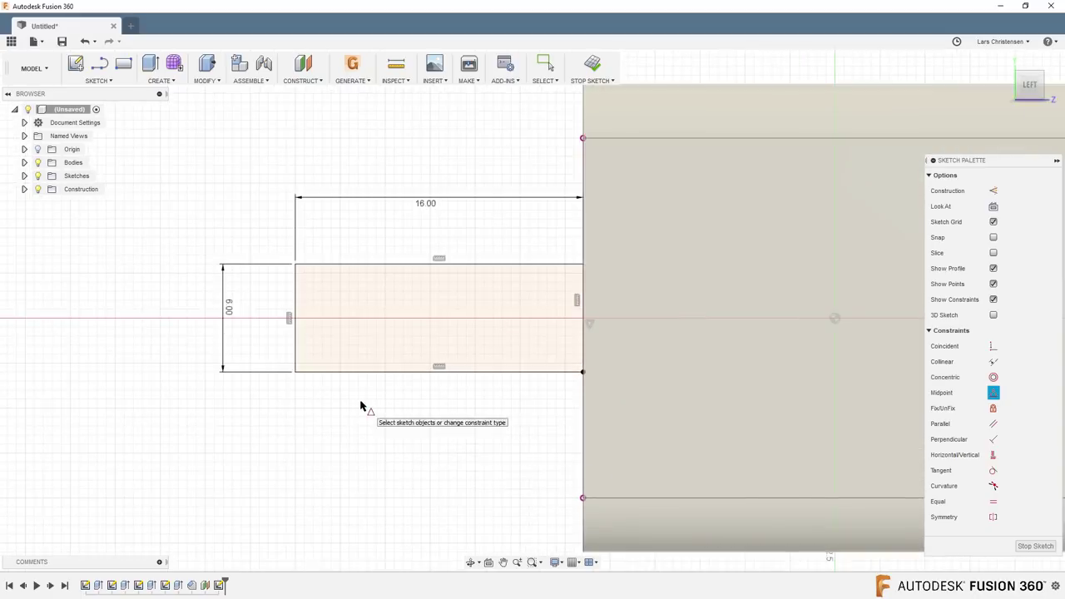
pyautogui.scroll(1, 352, 406)
pyautogui.press('l')
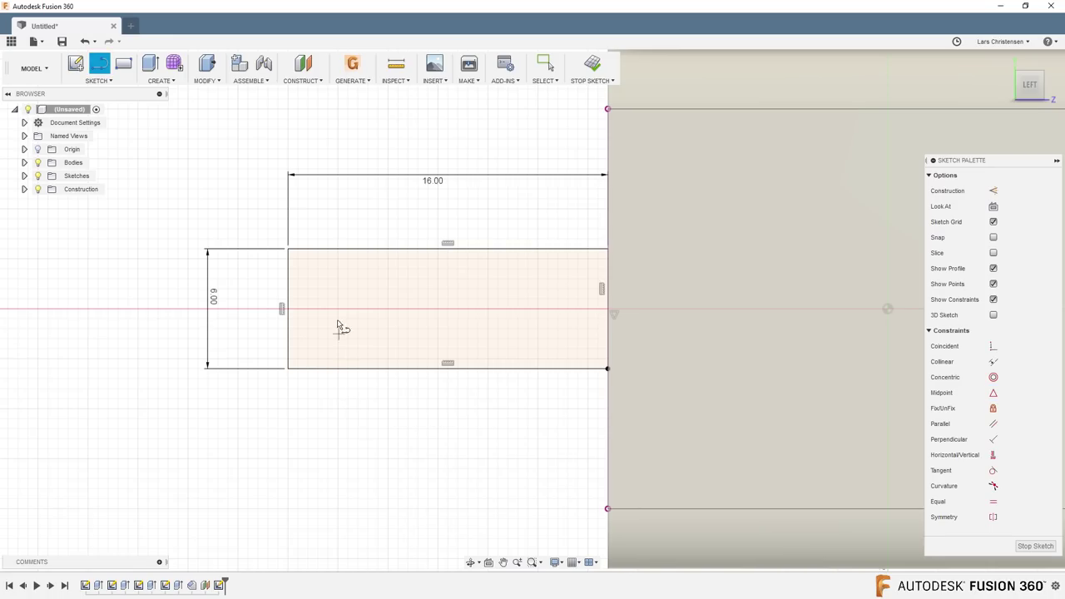
pyautogui.click(287, 277)
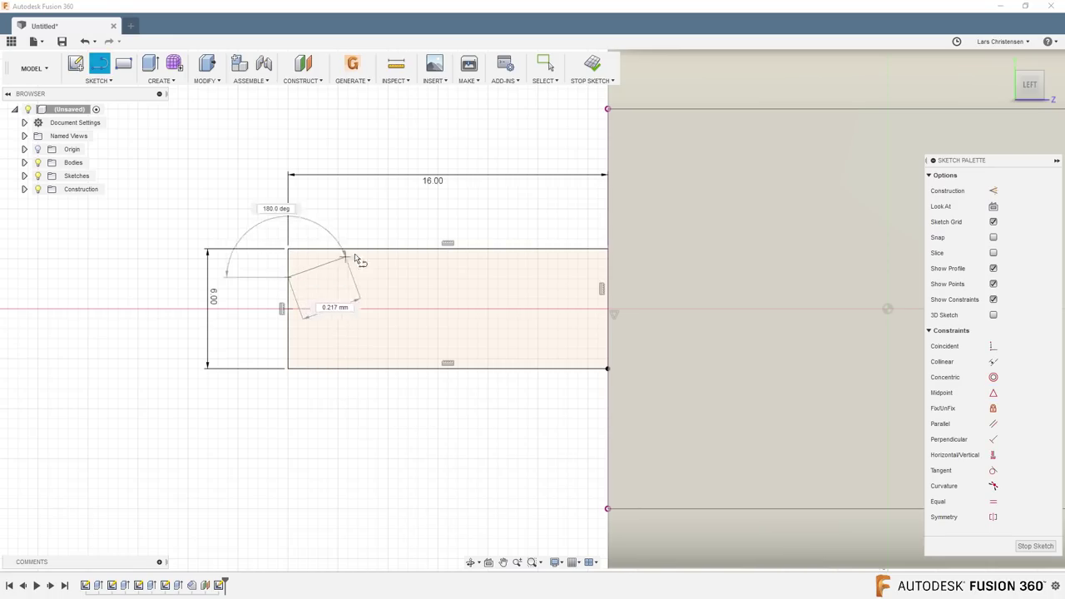
pyautogui.click(381, 252)
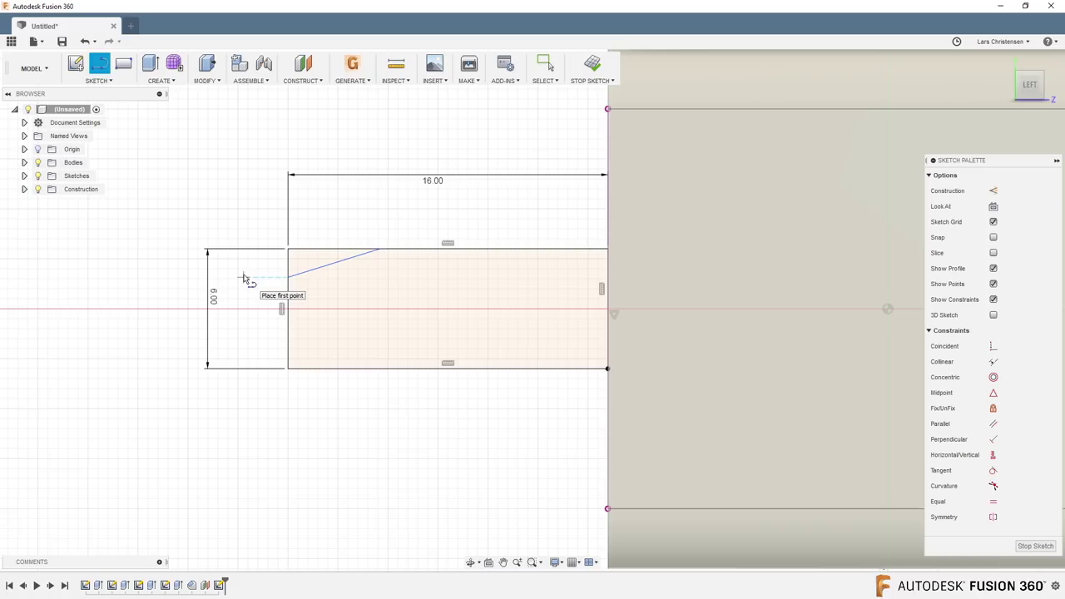
# - Dimension the angle between the slanted line and the rectangle's upper edge to 15 degrees
pyautogui.press('d')
pyautogui.scroll(2, 250, 226)
pyautogui.click(352, 286)
pyautogui.click(343, 261)
pyautogui.click(257, 285)
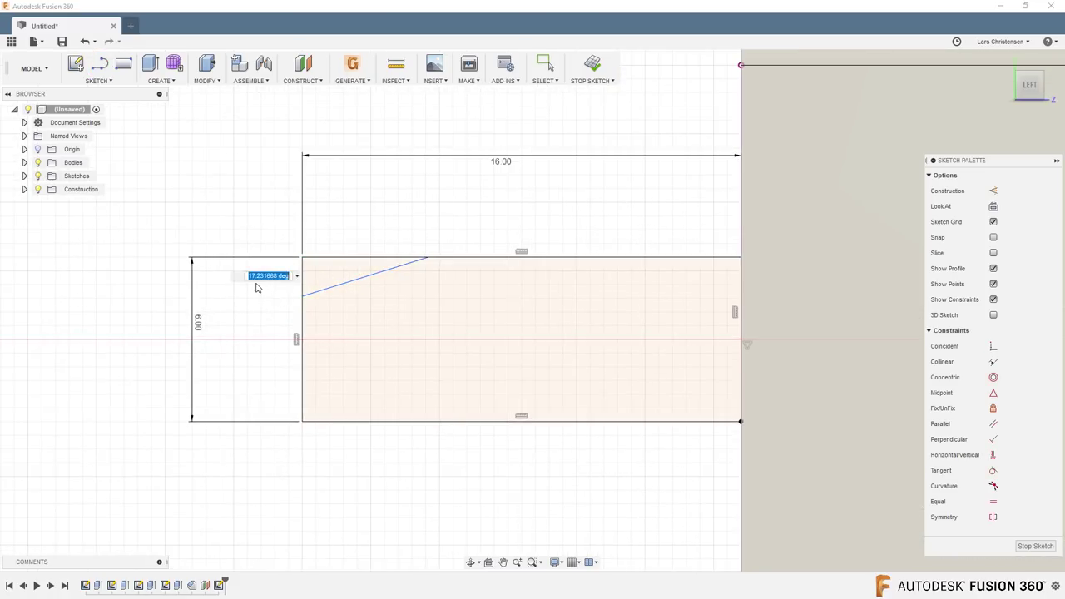
pyautogui.write('15')
pyautogui.press('Return')
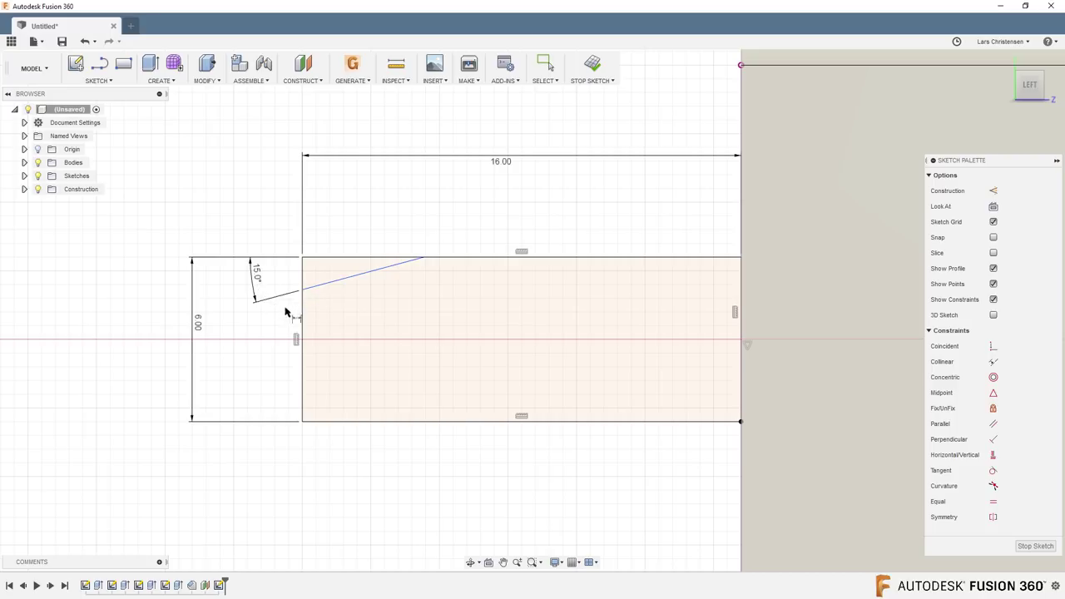
# - Dimension the distance from the slanted line's outer endpoint to the rectangle's upper outer corner as 1.25 mm
pyautogui.click(303, 290)
pyautogui.click(302, 258)
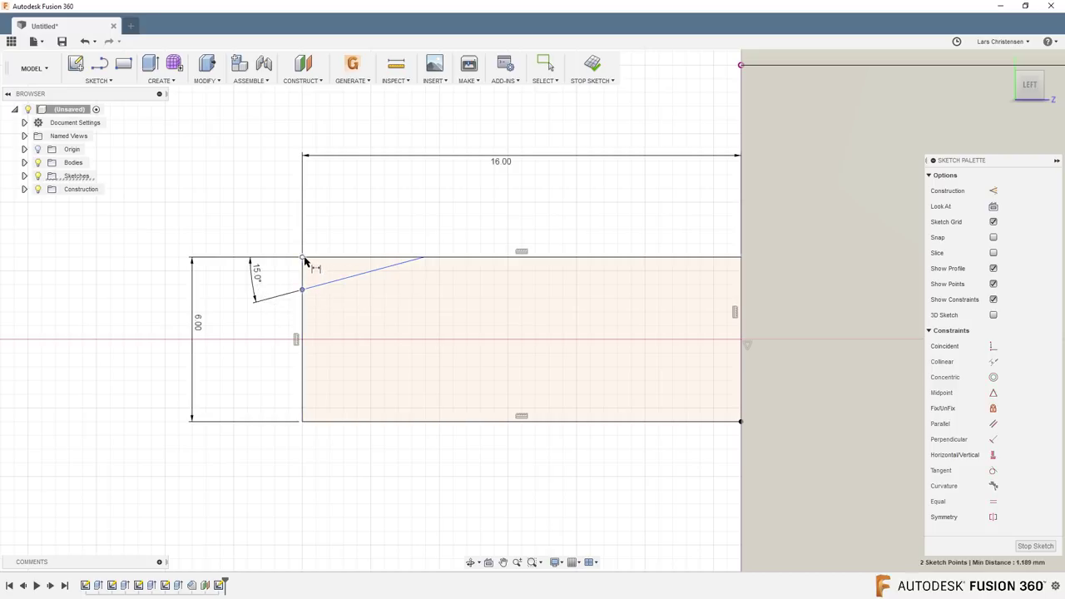
pyautogui.click(249, 216)
pyautogui.write('1.25')
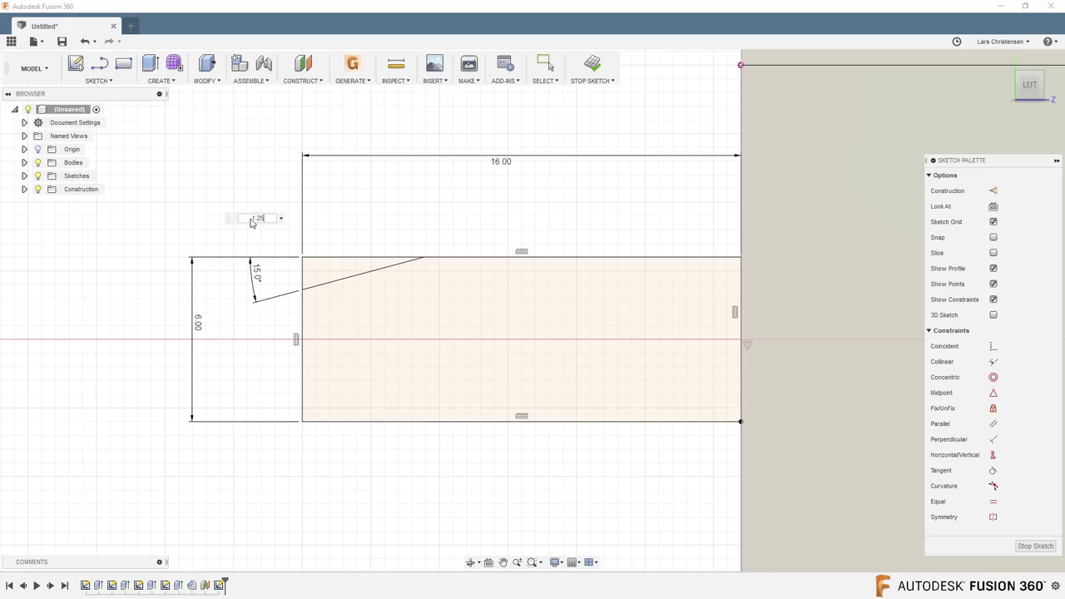
pyautogui.press('Return')
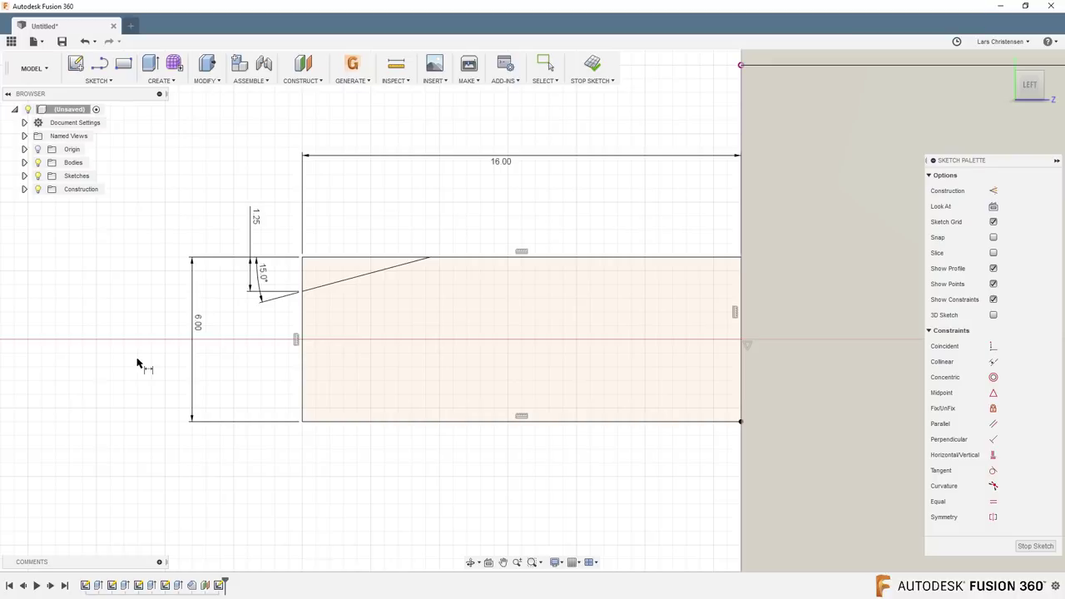
# - Draw a horizontal centre line inside the rectangle, starting at the midpoint of its outer end edge and stopping short of the housing
pyautogui.press('l')
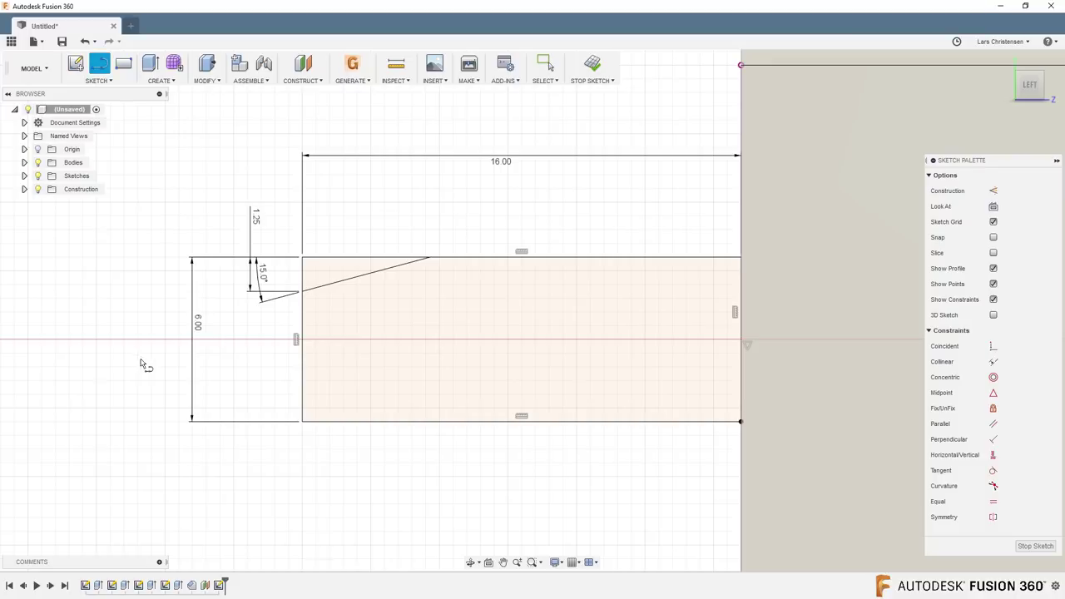
pyautogui.click(302, 340)
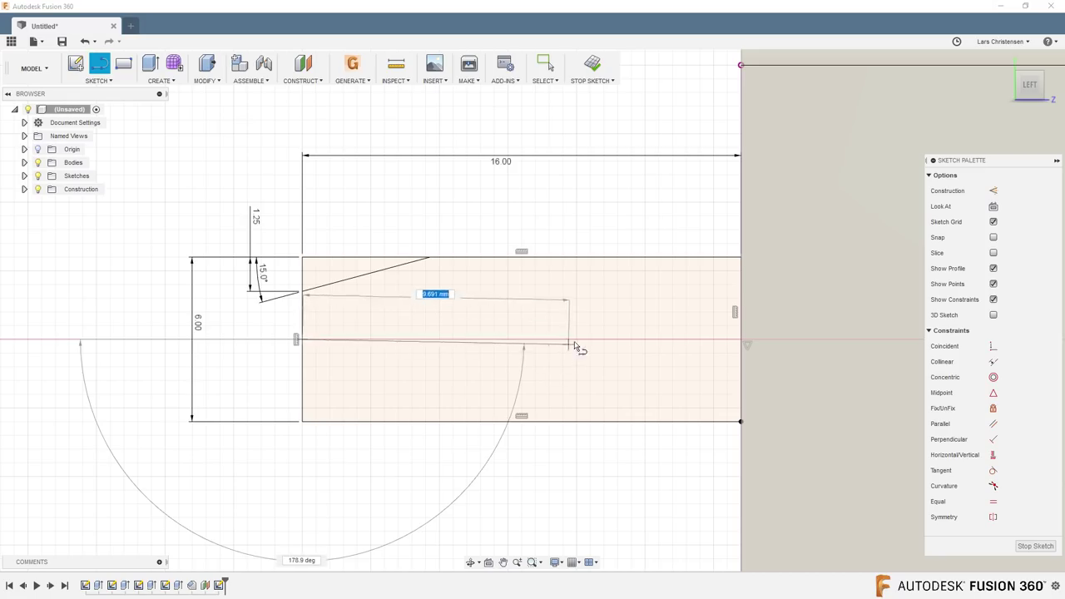
pyautogui.doubleClick(608, 339)
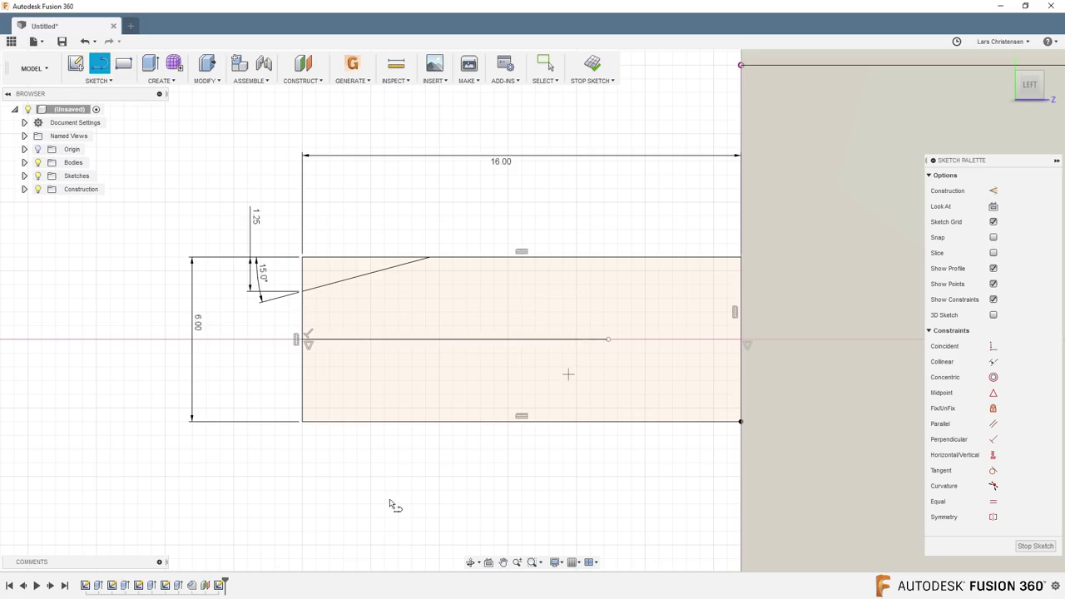
# - Mirror the slanted corner line about the horizontal centre line to the rectangle's lower outer corner
pyautogui.click(98, 80)
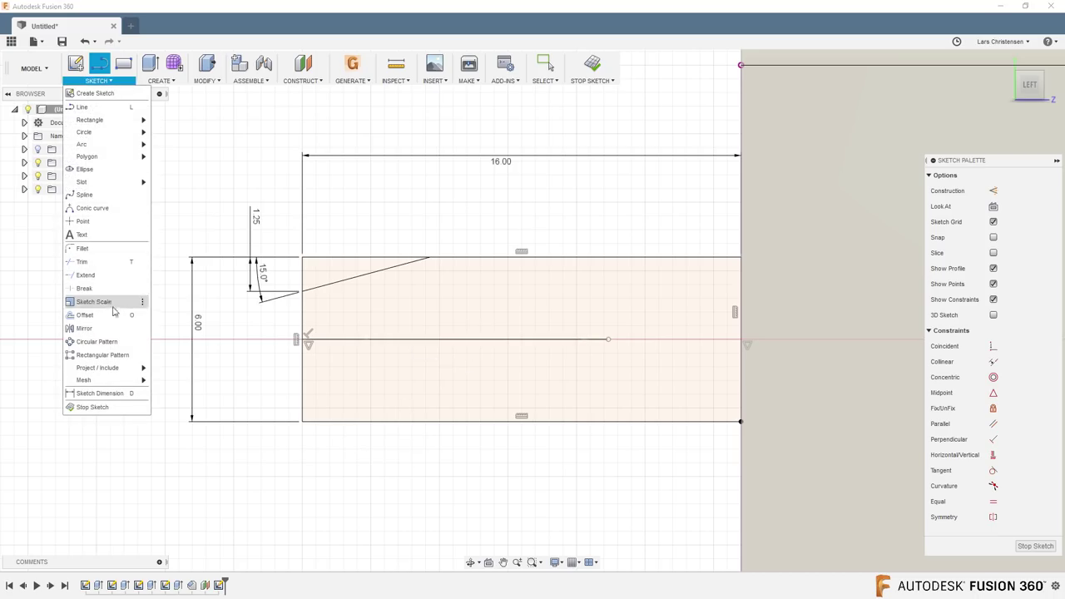
pyautogui.click(94, 331)
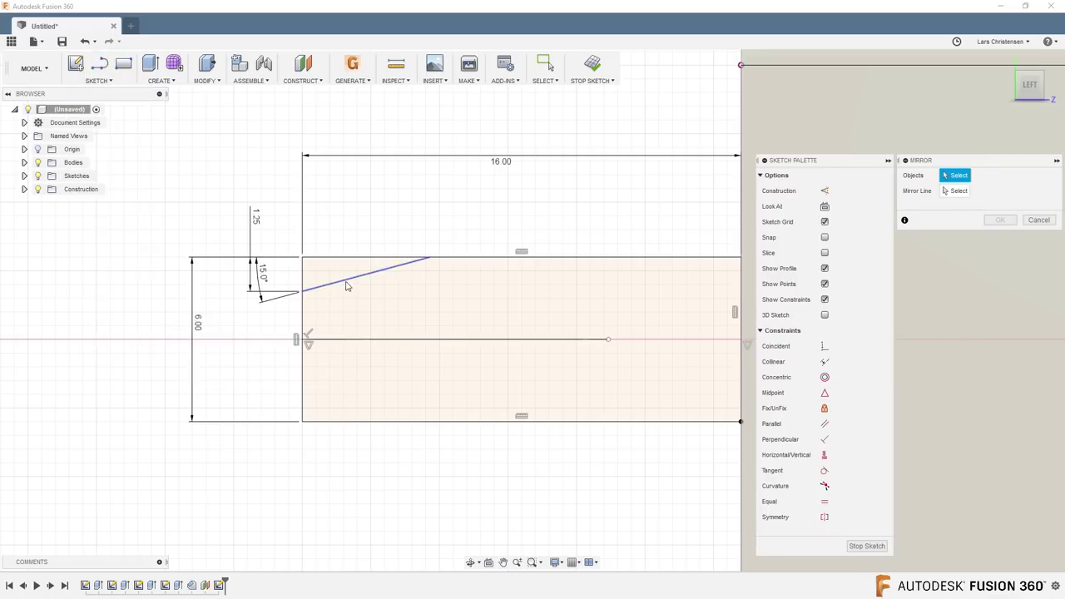
pyautogui.click(345, 281)
pyautogui.click(954, 192)
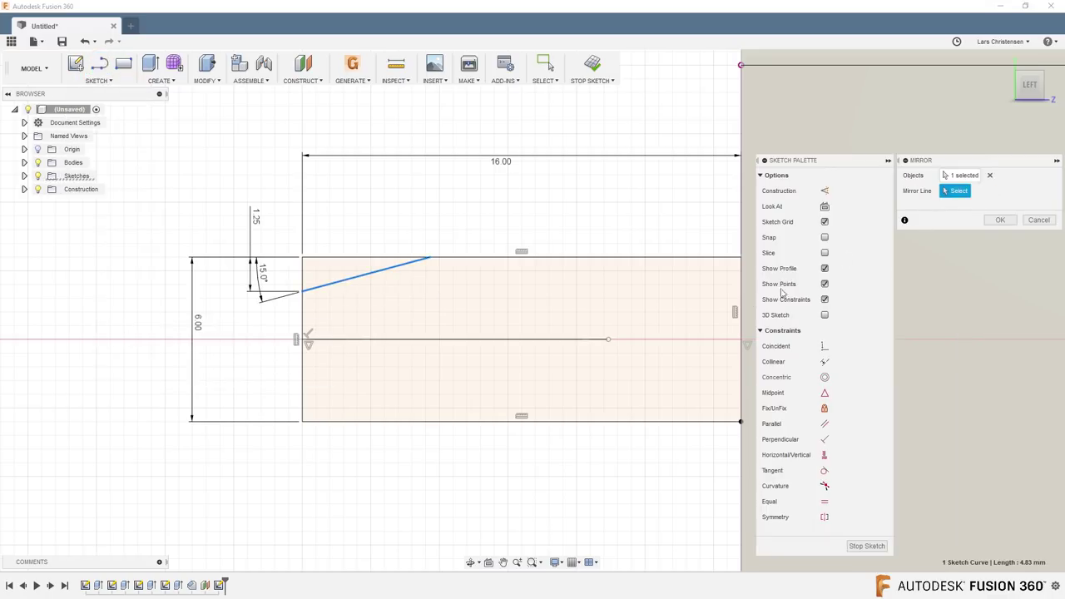
pyautogui.click(437, 341)
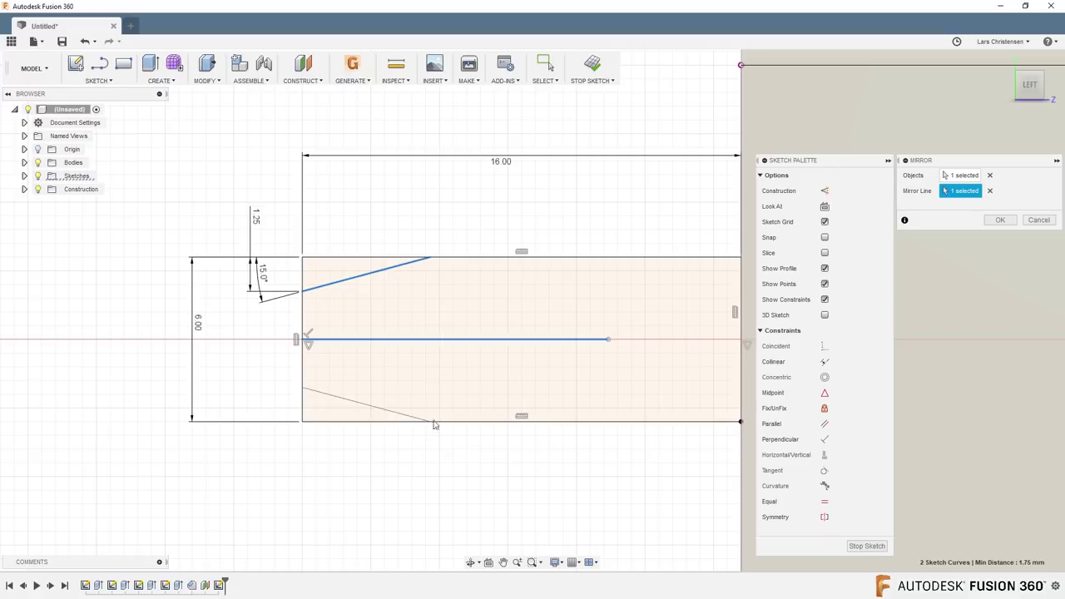
pyautogui.click(998, 221)
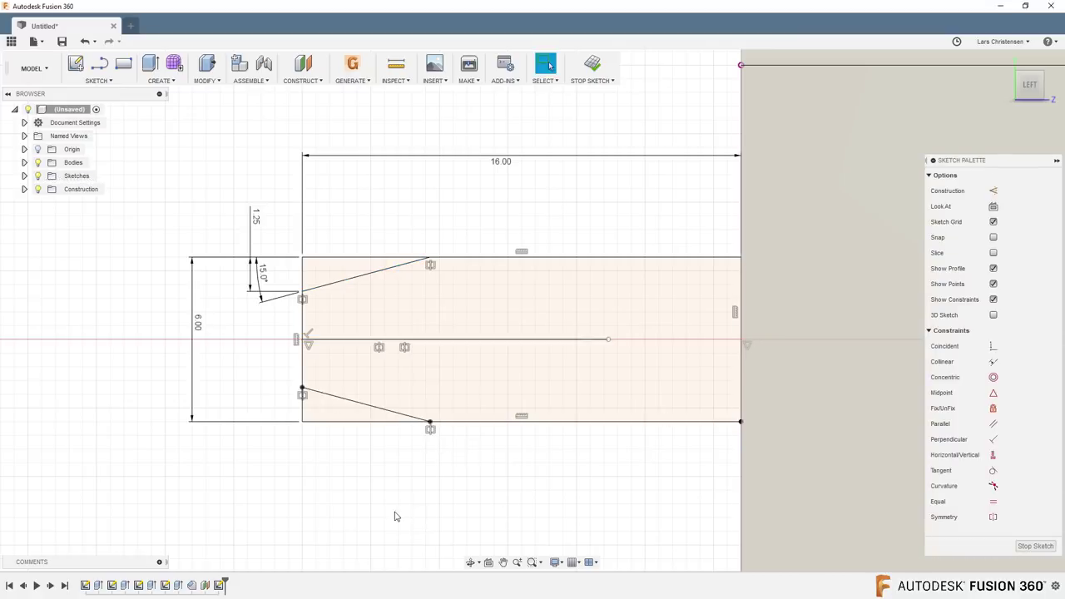
# - Draw a 3 mm diameter circle centred on the prong's horizontal centre line, near the outer end
pyautogui.press('c')
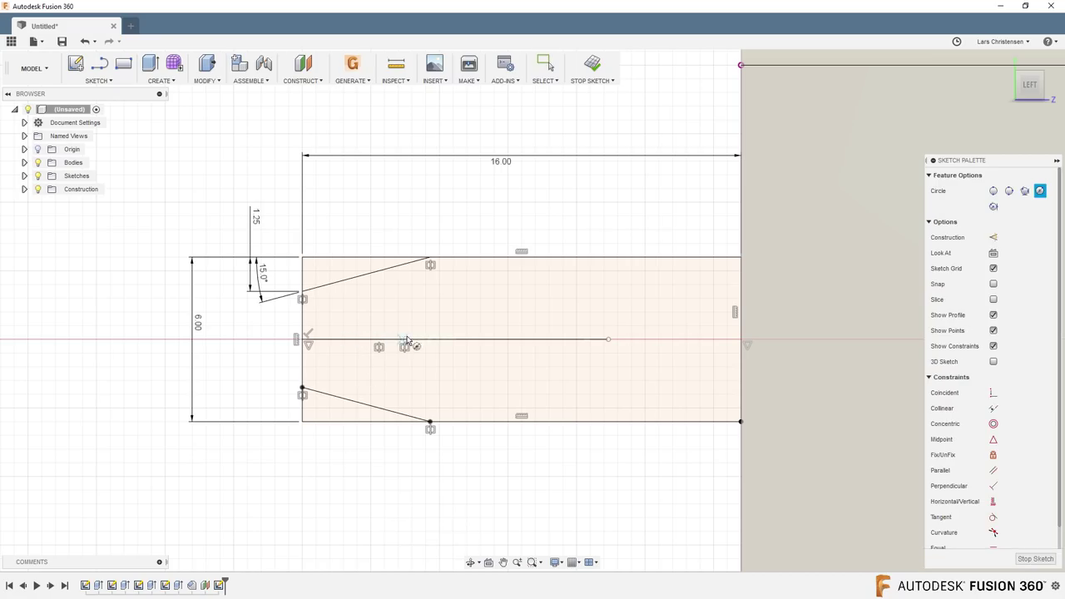
pyautogui.click(430, 339)
pyautogui.write('3')
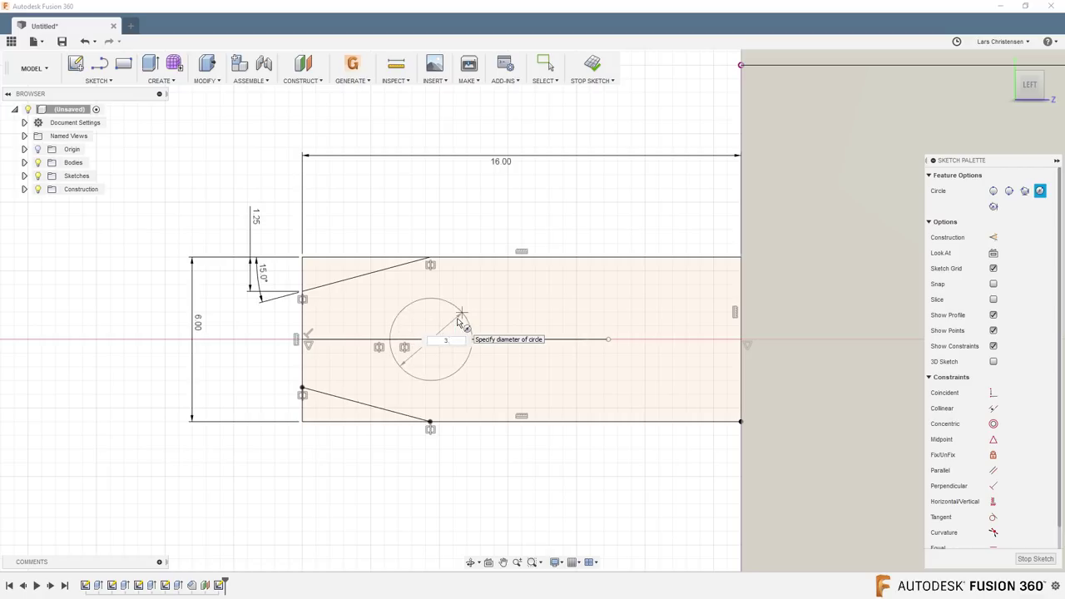
pyautogui.press('Return')
pyautogui.click(546, 64)
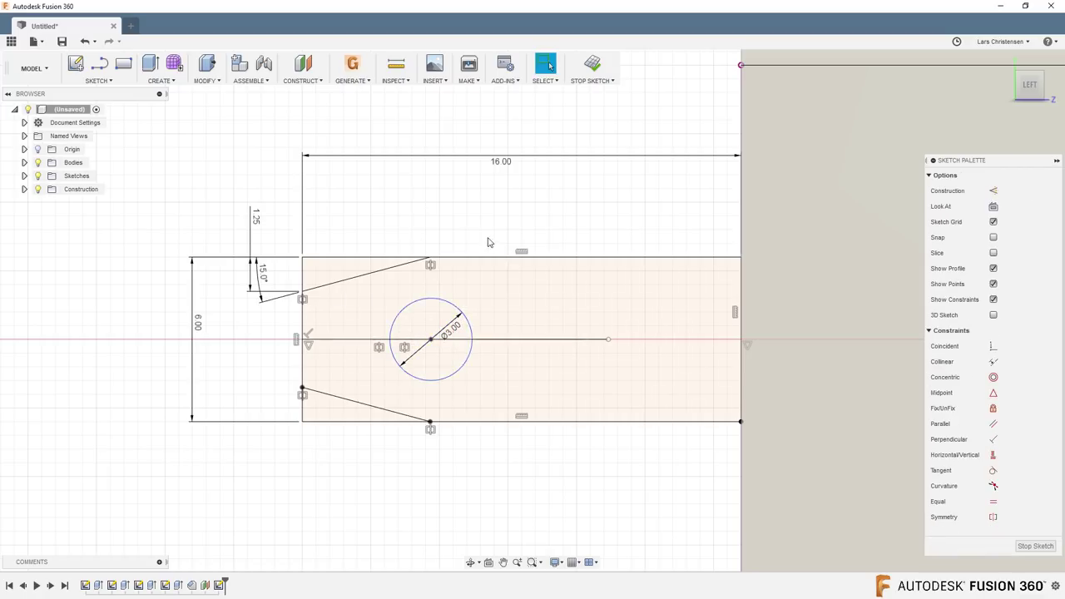
pyautogui.moveTo(430, 344); pyautogui.dragTo(393, 343)
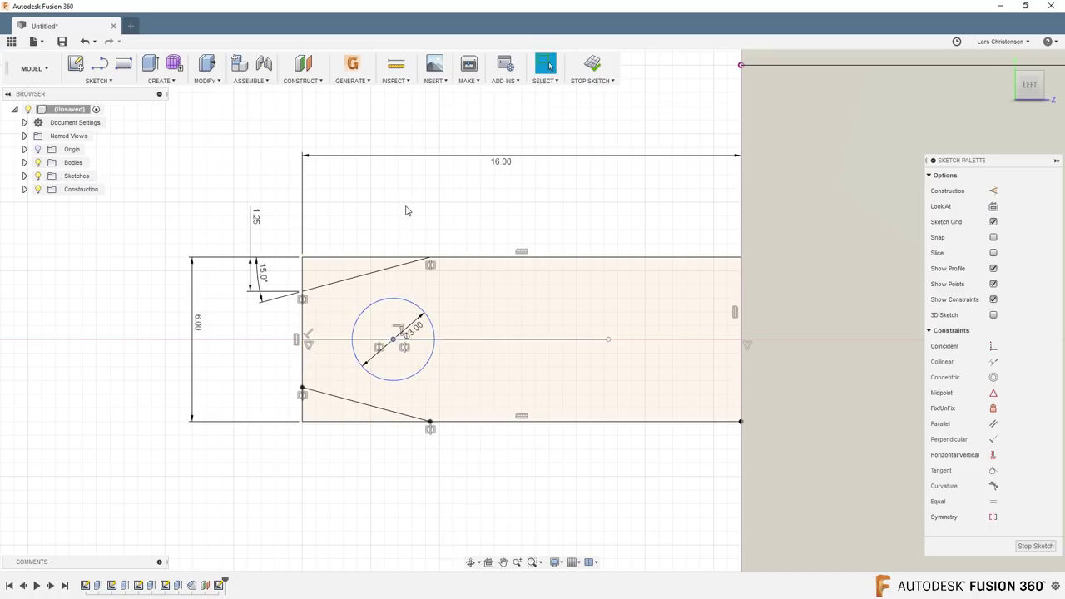
# - Dimension the distance from the prong's outer end edge to the circle's centre as 3 mm
pyautogui.click(393, 341)
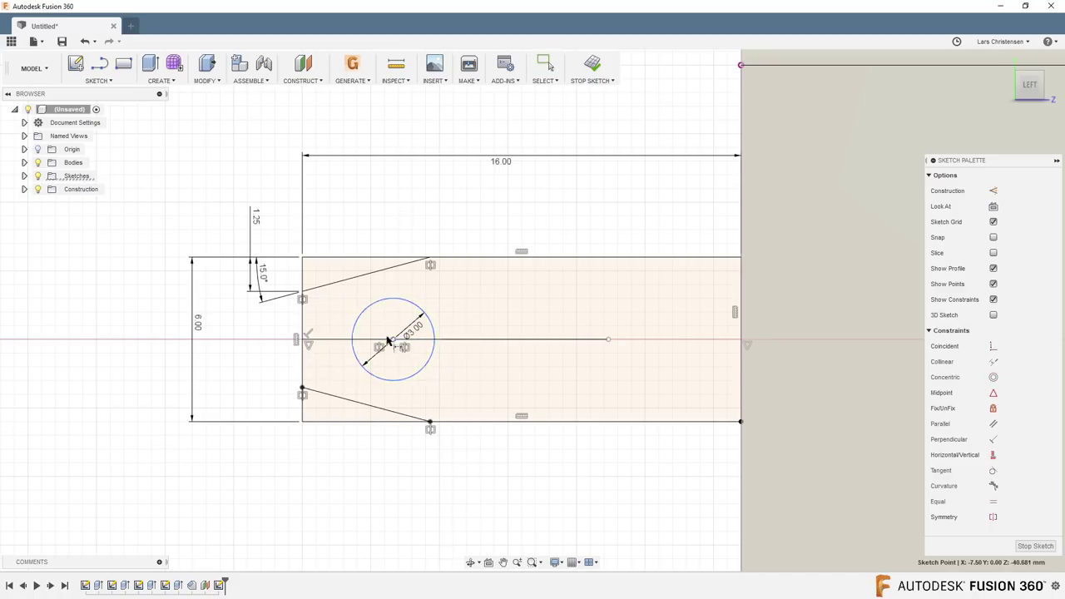
pyautogui.click(303, 326)
pyautogui.click(348, 208)
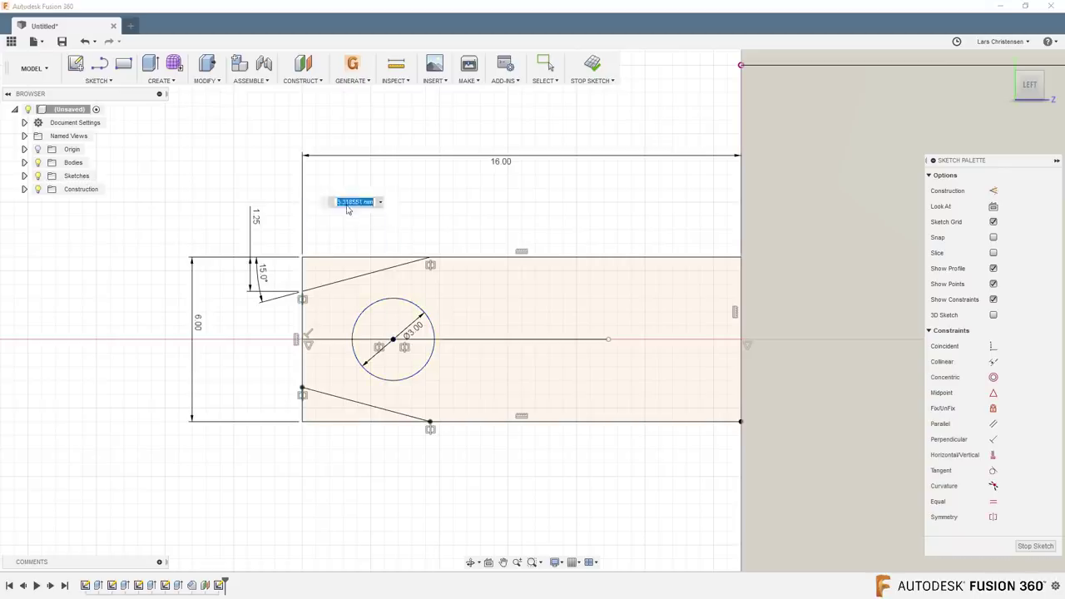
pyautogui.write('3')
pyautogui.press('Return')
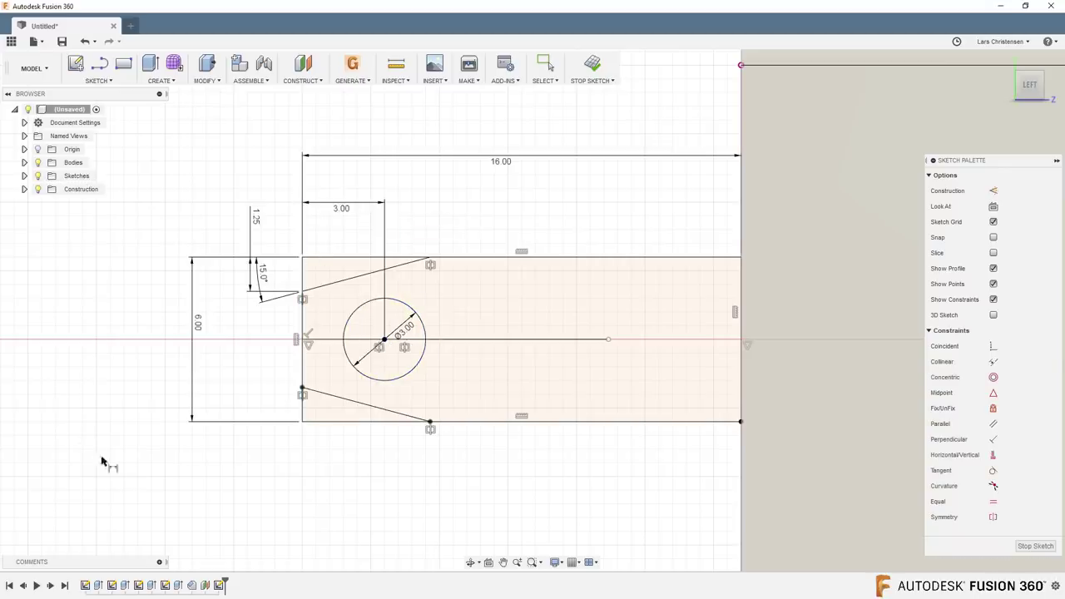
# - Extrude the tapered prong profile, leaving out the corner triangles and the circular hole, by 1.4 mm
pyautogui.scroll(-2, 150, 420)
pyautogui.press('F6')
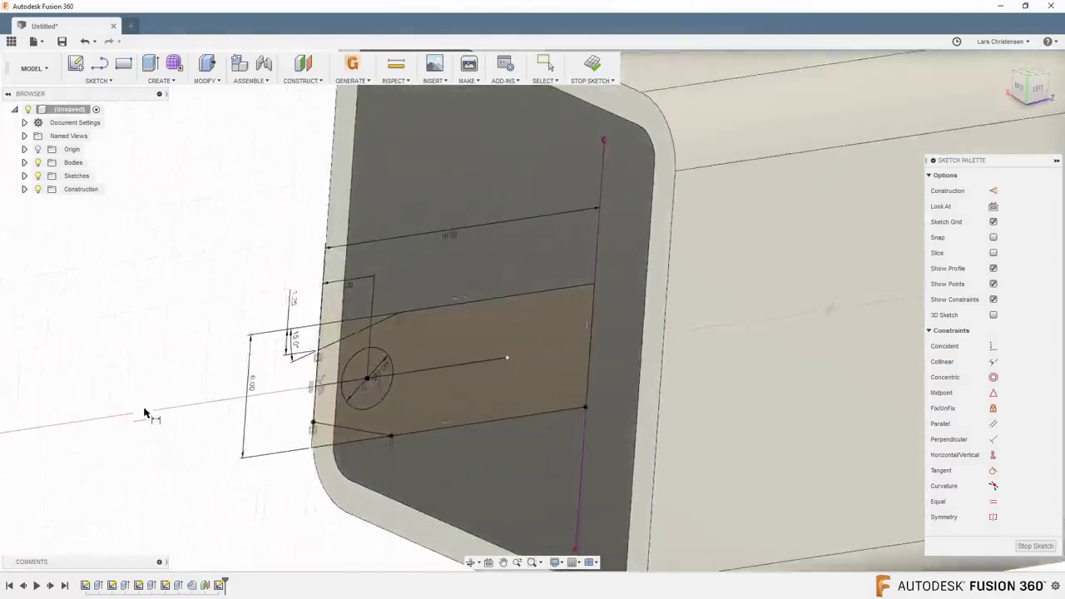
pyautogui.press('q')
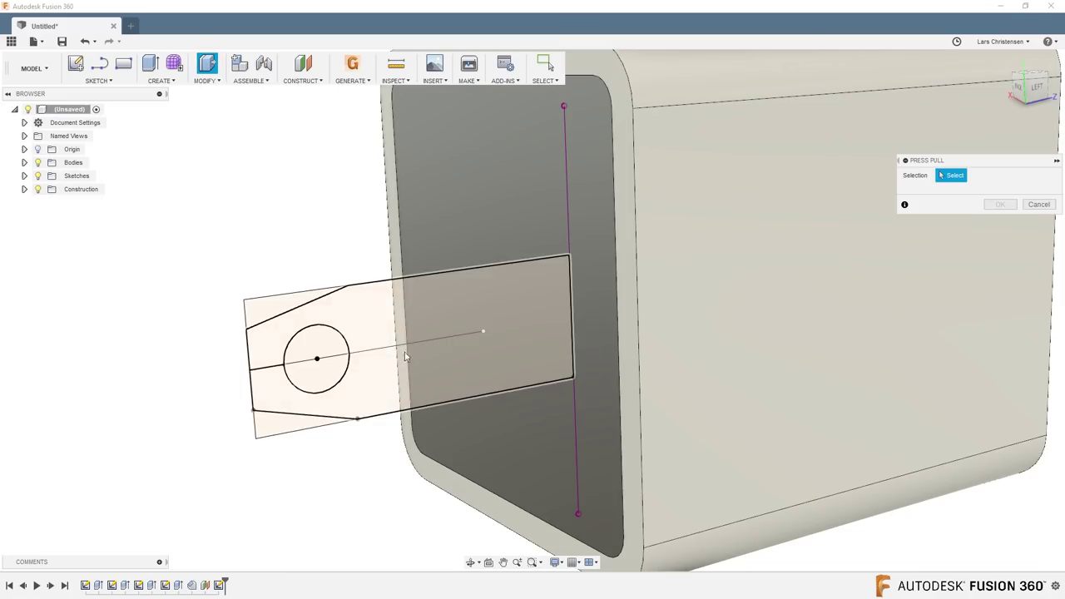
pyautogui.click(410, 331)
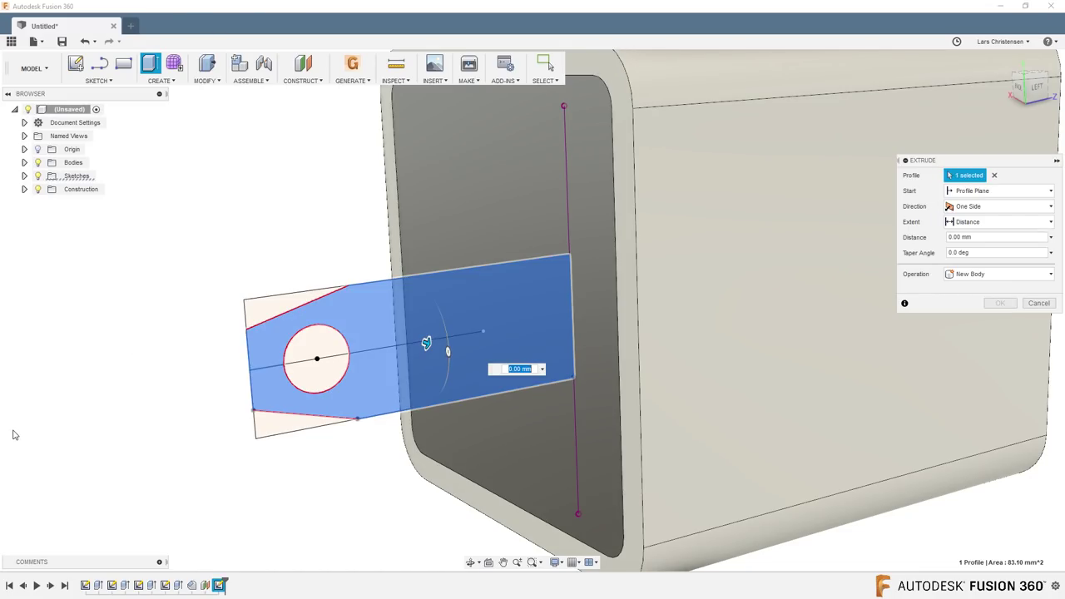
pyautogui.write('1.4')
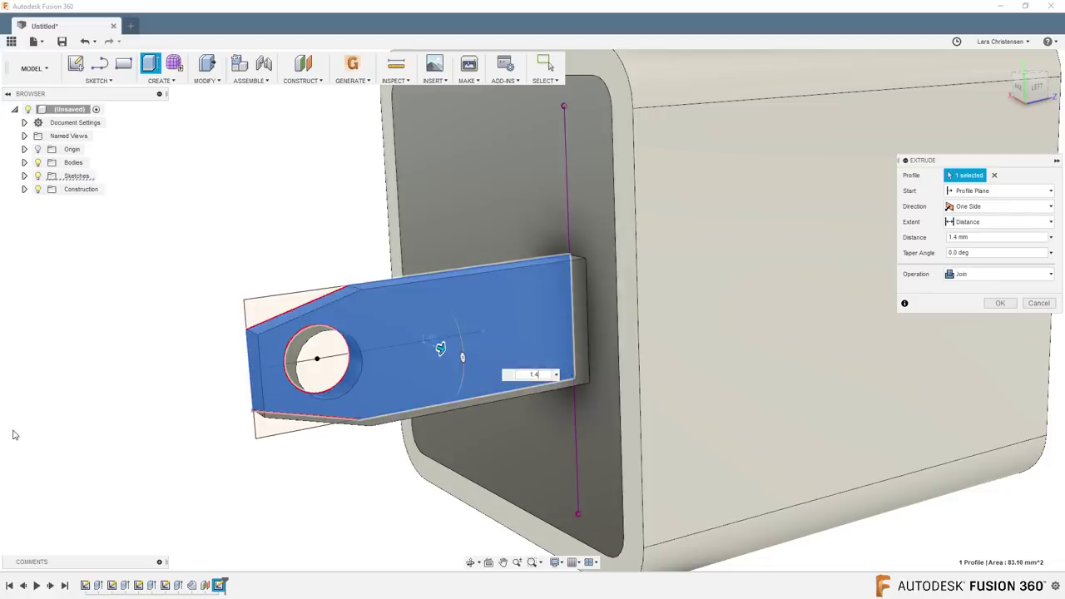
pyautogui.press('Return')
# - Edit the prong's extrusion so that its operation is New Body
pyautogui.keyDown('shift'); pyautogui.moveTo(14, 433); pyautogui.dragTo(193, 424, button='middle'); pyautogui.keyUp('shift')
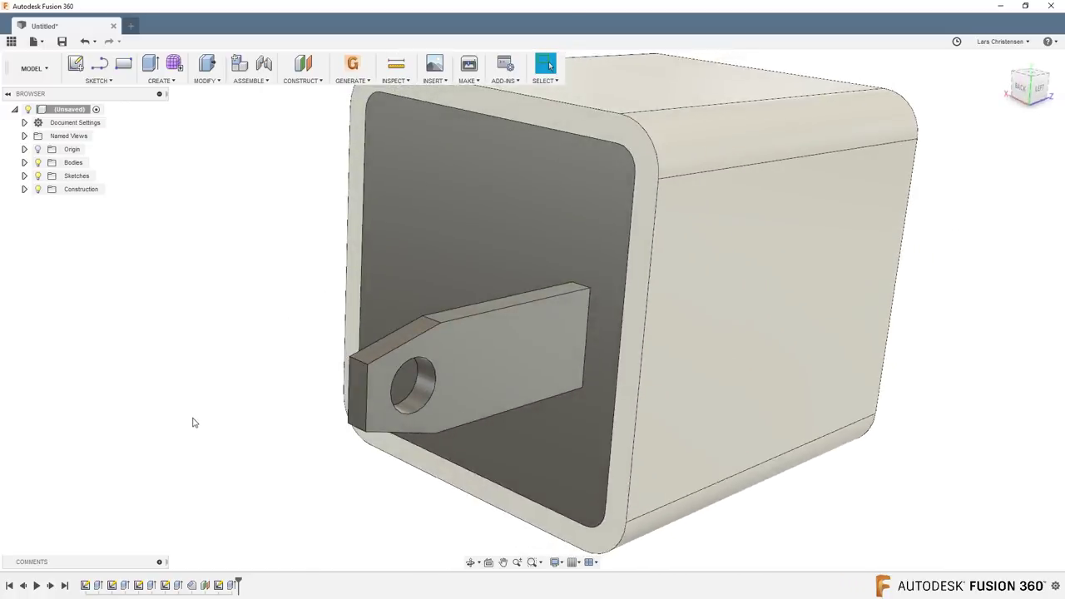
pyautogui.rightClick(232, 585)
pyautogui.click(261, 472)
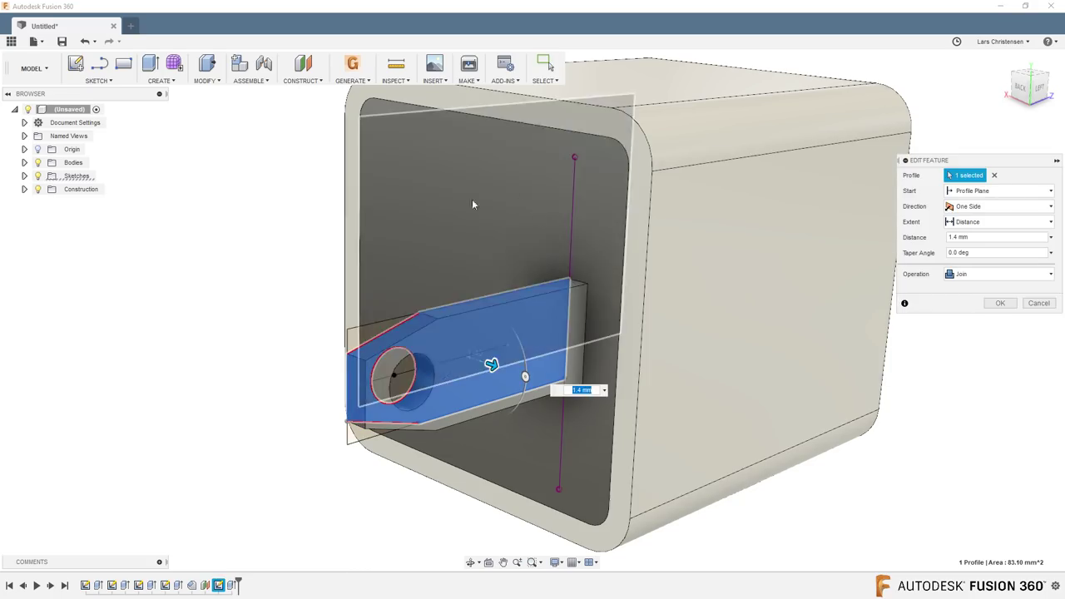
pyautogui.click(992, 276)
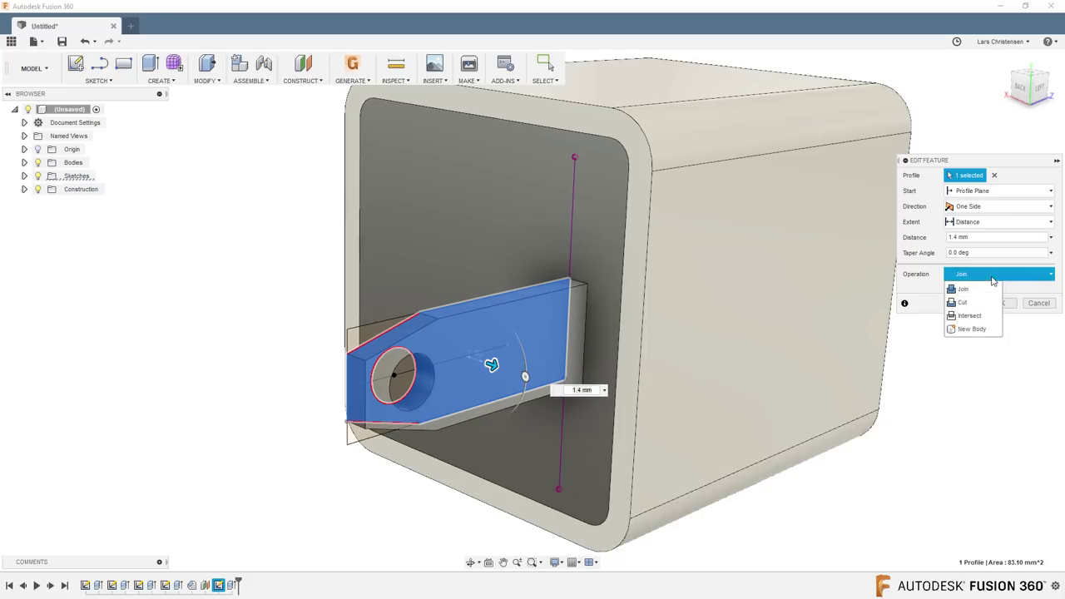
pyautogui.click(970, 329)
pyautogui.click(1003, 305)
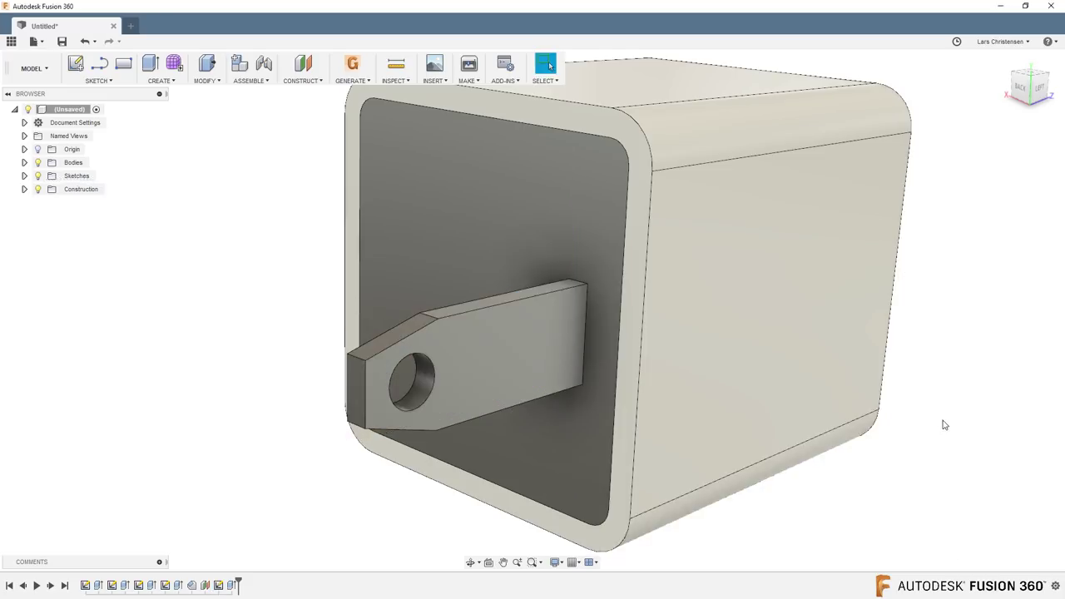
# - Mirror the prong body across the charger's middle to create the matching second prong
pyautogui.click(97, 81)
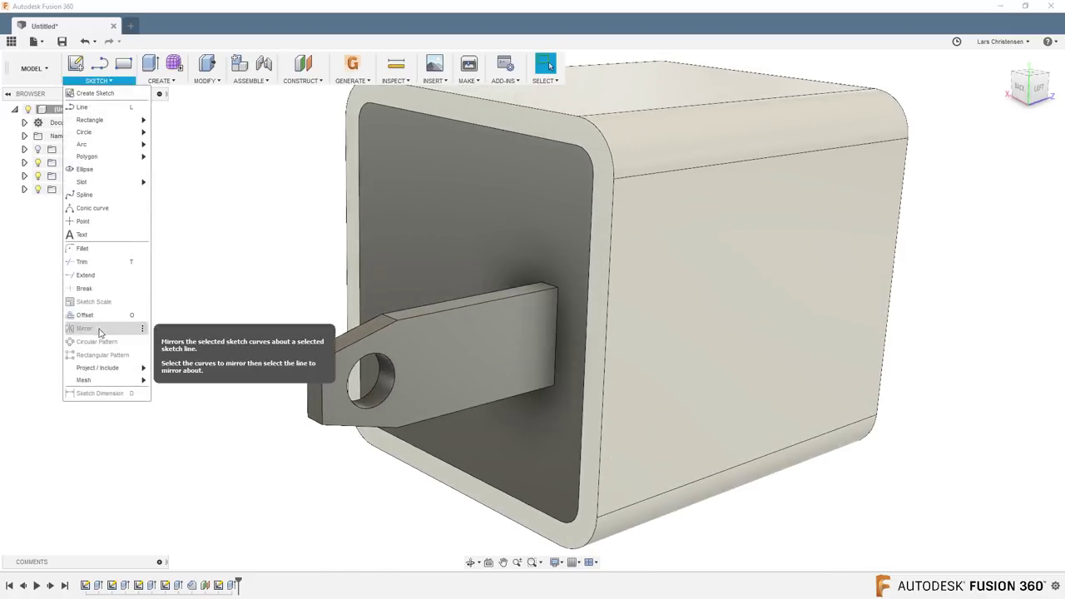
pyautogui.click(159, 80)
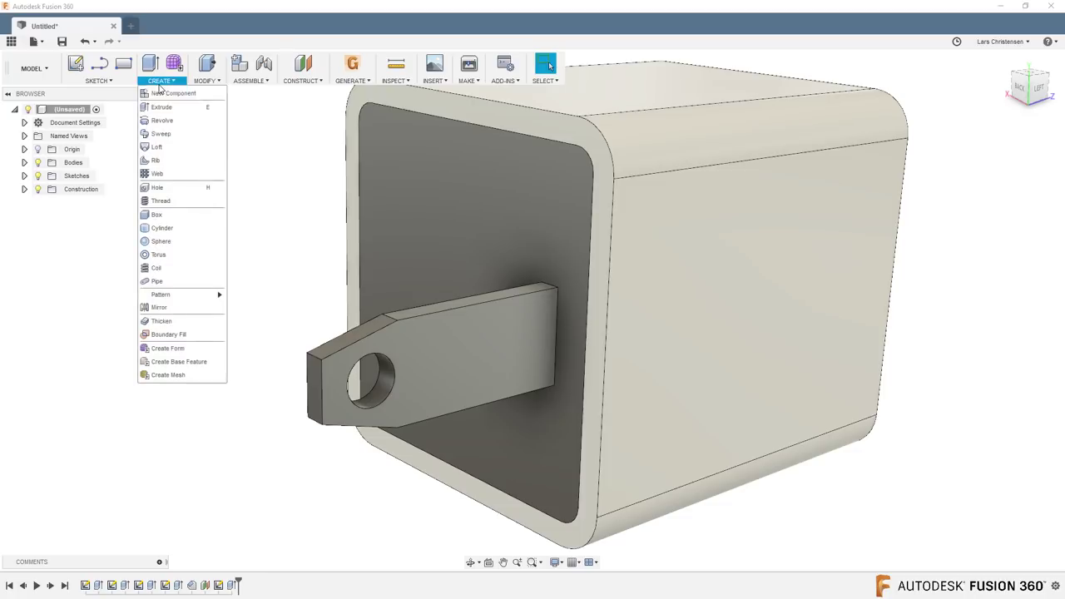
pyautogui.click(159, 307)
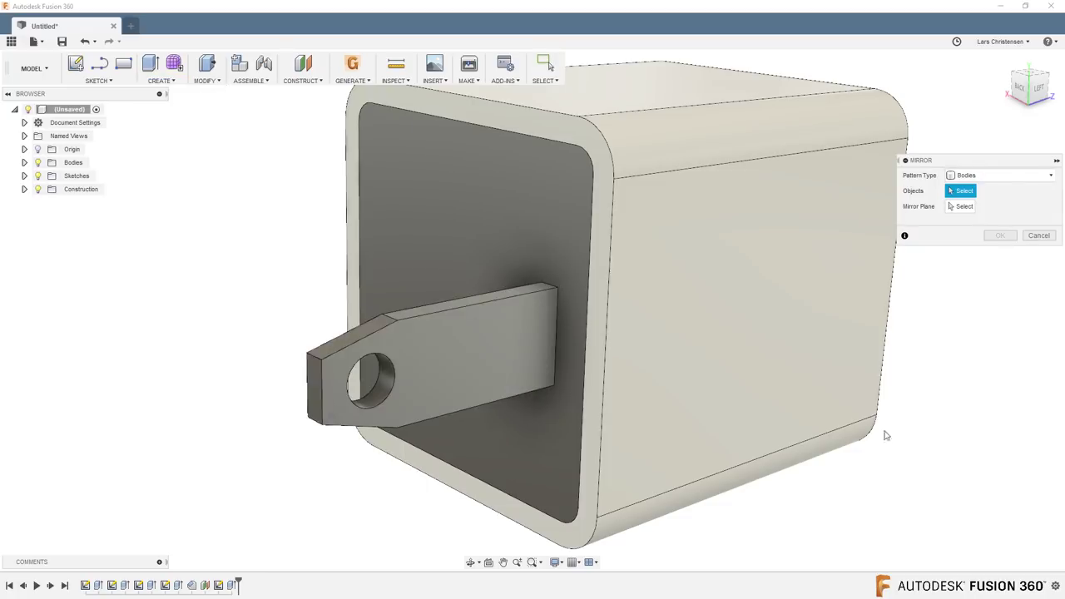
pyautogui.click(487, 348)
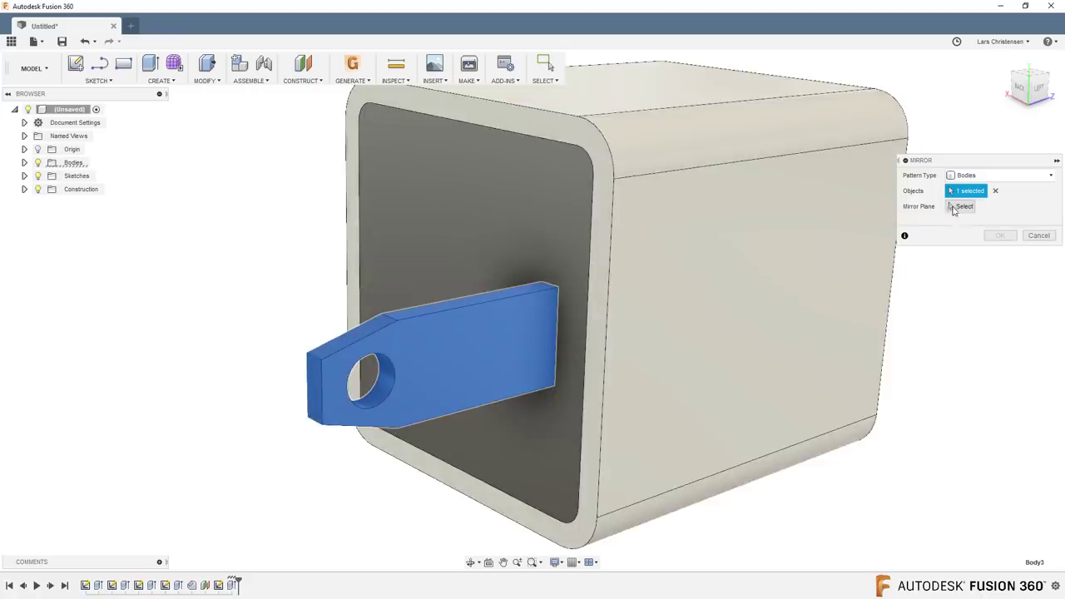
pyautogui.keyDown('shift'); pyautogui.moveTo(946, 340); pyautogui.dragTo(313, 408, button='middle'); pyautogui.keyUp('shift')
pyautogui.click(314, 409)
pyautogui.click(1000, 235)
pyautogui.keyDown('shift'); pyautogui.moveTo(1000, 236); pyautogui.dragTo(862, 290, button='middle'); pyautogui.keyUp('shift')
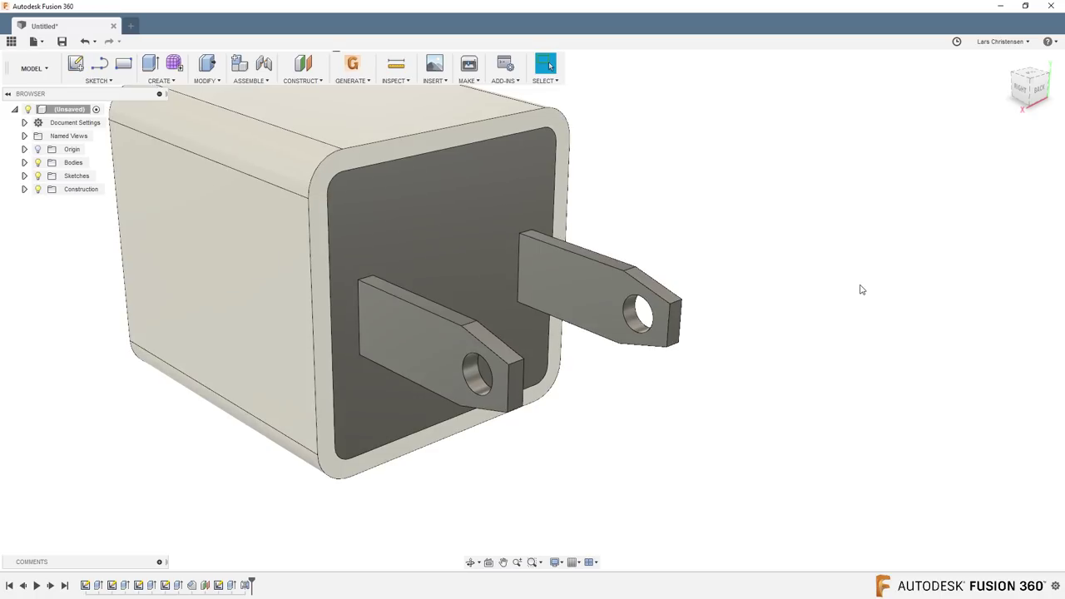
# - Apply the Nickel - Polished metal appearance to both prongs
pyautogui.rightClick(840, 222)
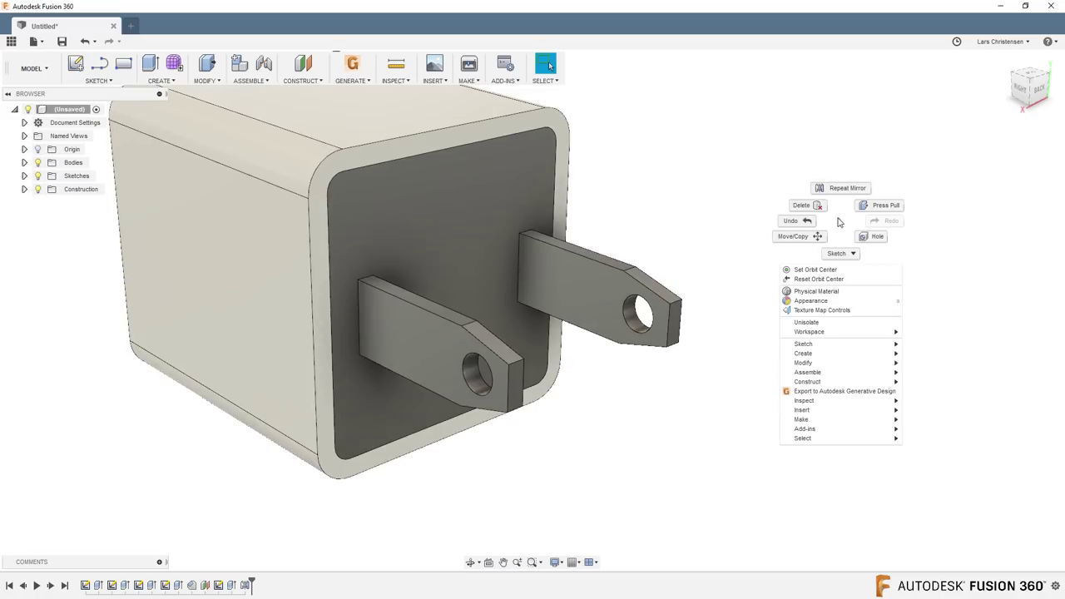
pyautogui.click(829, 301)
pyautogui.scroll(-3, 948, 483)
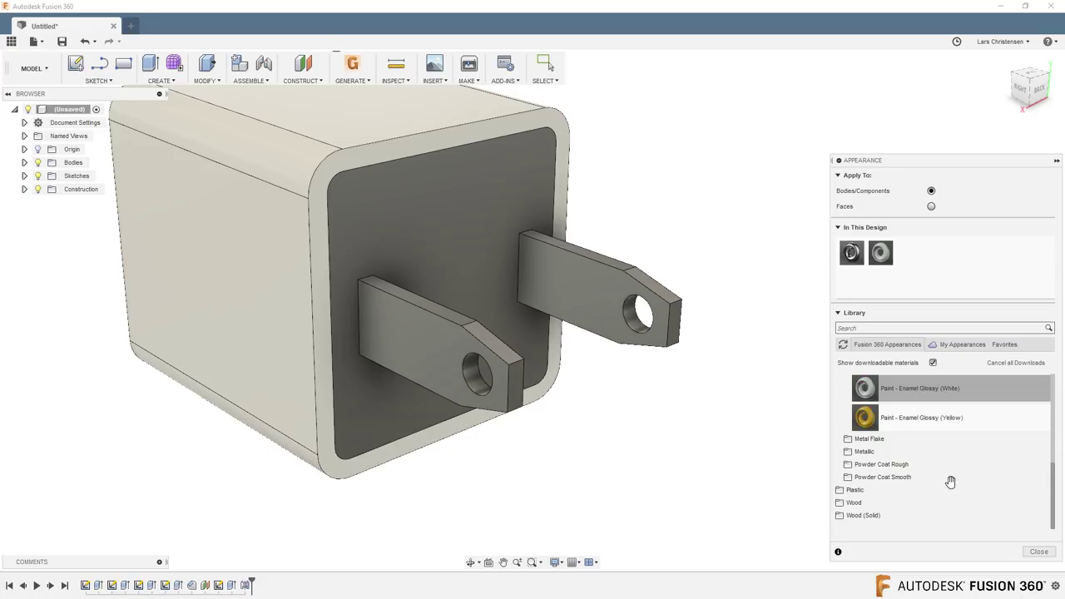
pyautogui.scroll(5, 941, 494)
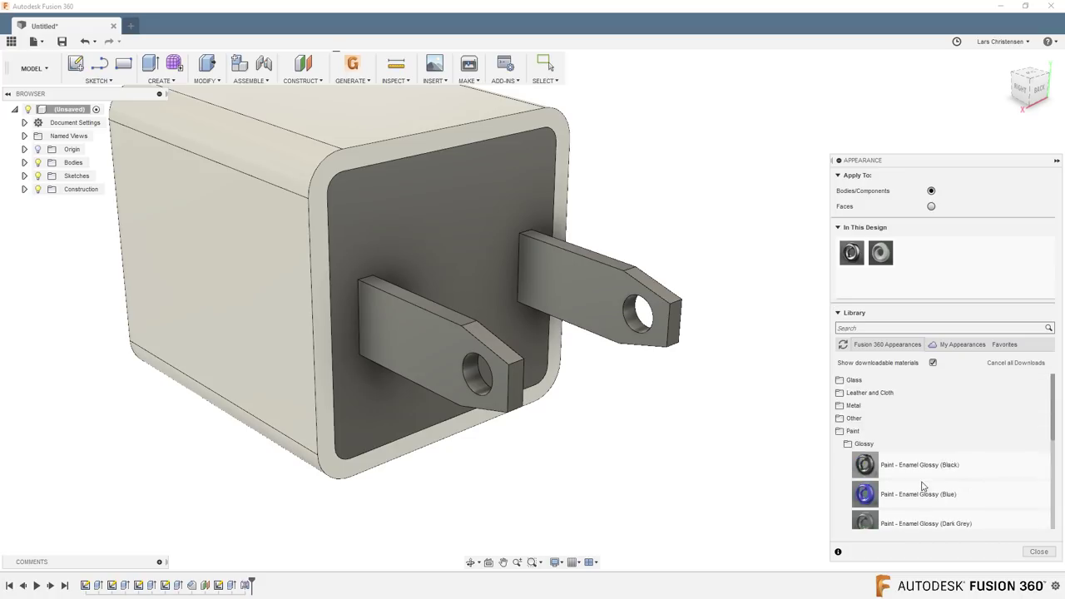
pyautogui.click(854, 406)
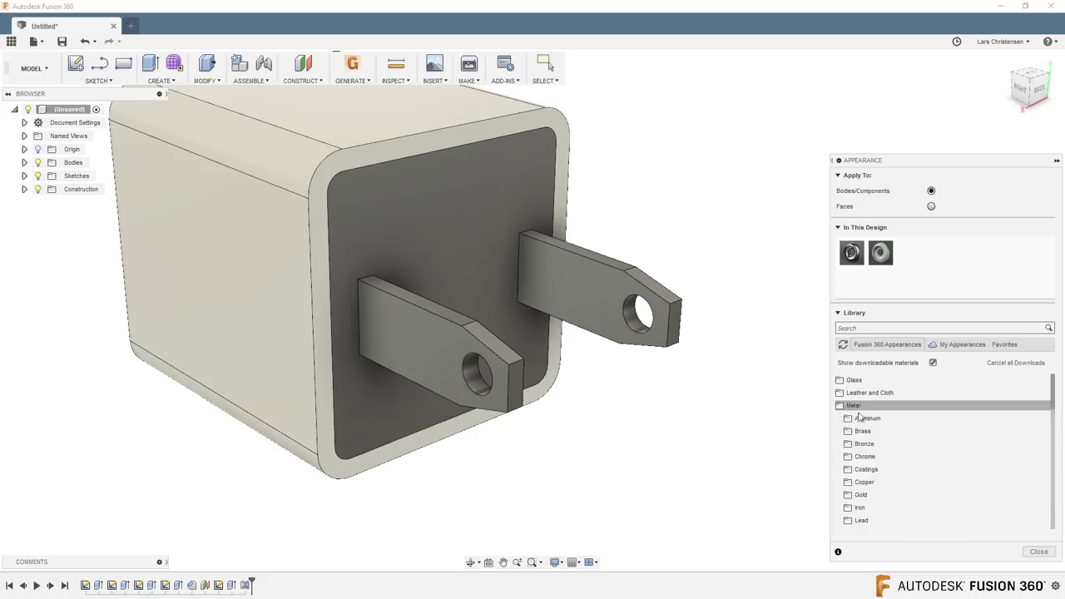
pyautogui.scroll(-1, 865, 459)
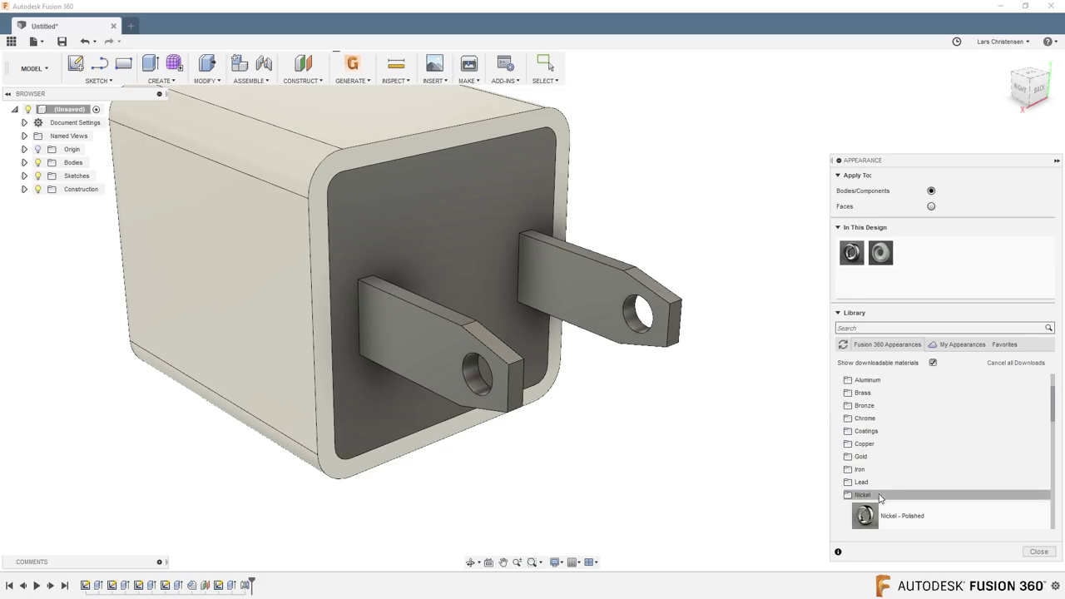
pyautogui.scroll(-1, 937, 496)
pyautogui.moveTo(937, 477); pyautogui.dragTo(603, 282)
pyautogui.moveTo(928, 478); pyautogui.dragTo(445, 345)
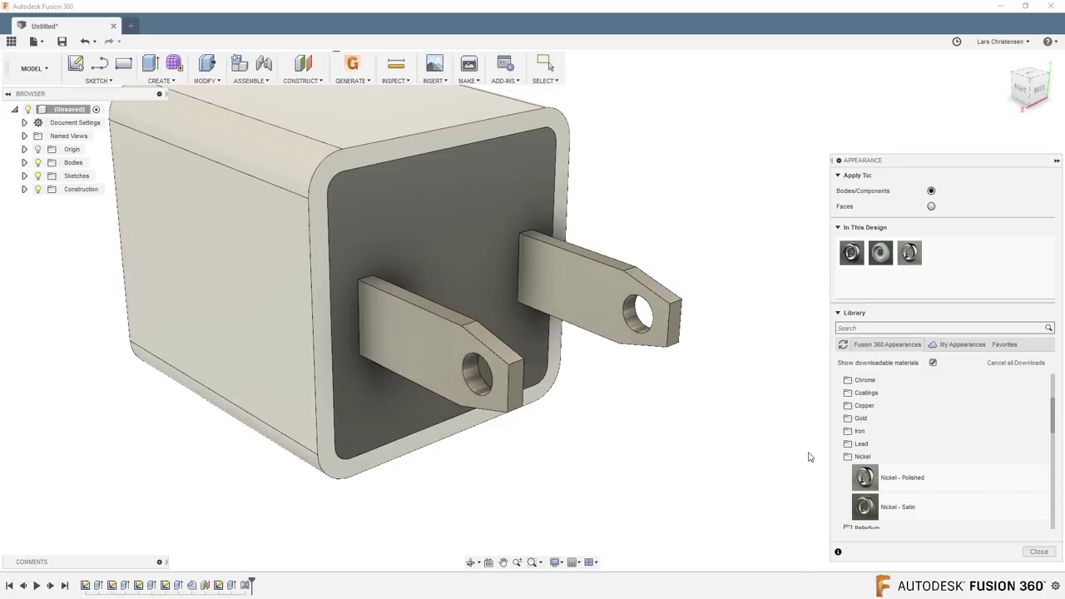
pyautogui.click(1039, 552)
pyautogui.keyDown('shift'); pyautogui.moveTo(765, 472); pyautogui.dragTo(765, 471, button='middle'); pyautogui.keyUp('shift')
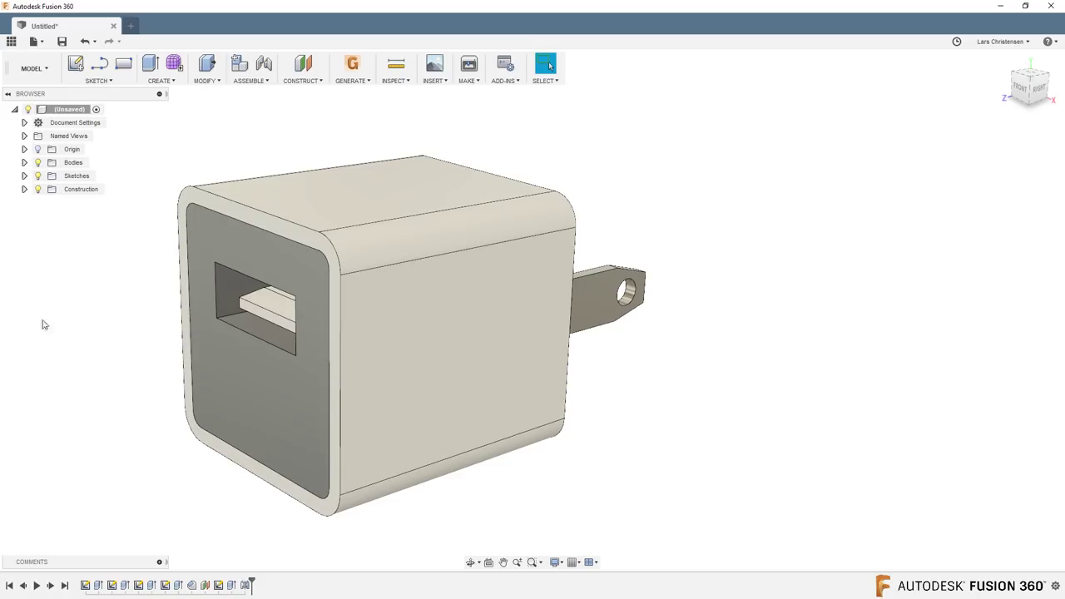
pyautogui.click(25, 162)
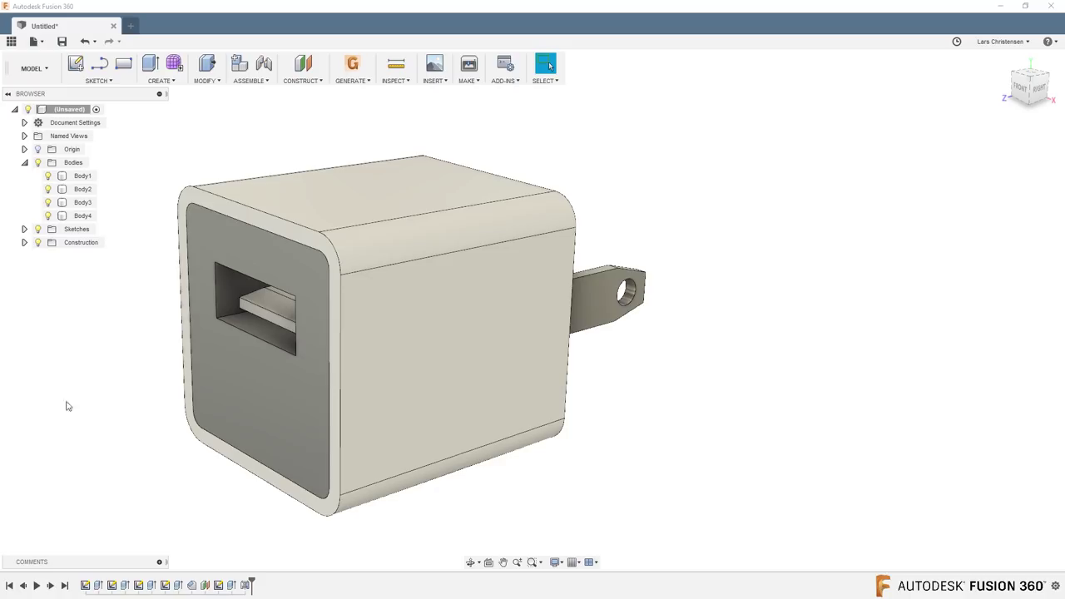
pyautogui.click(24, 163)
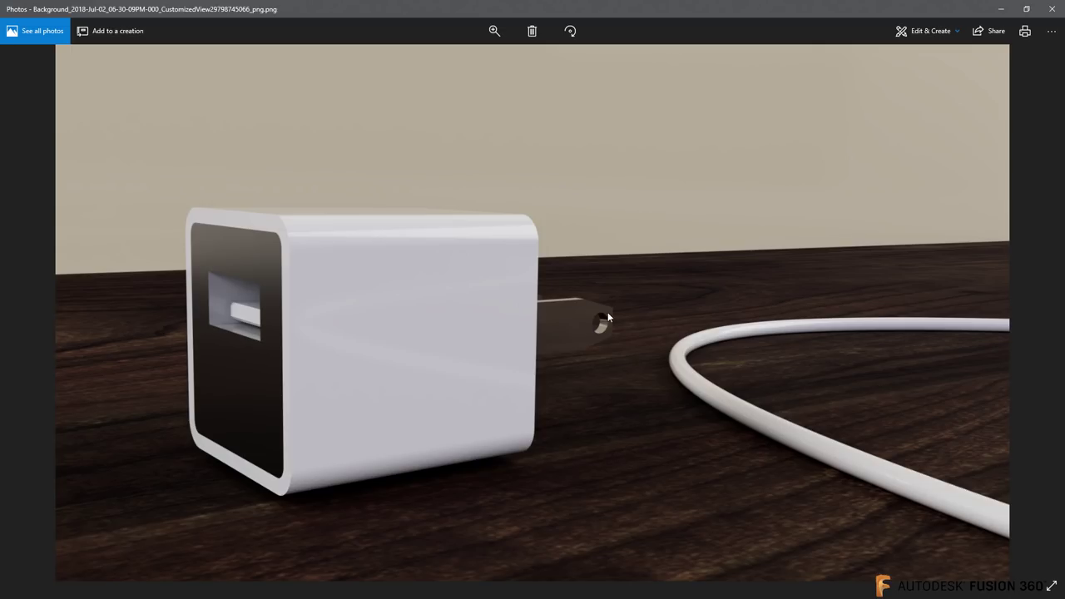
# - Close the reference rendering of the charger and return to the Fusion 360 model
pyautogui.click(1051, 8)
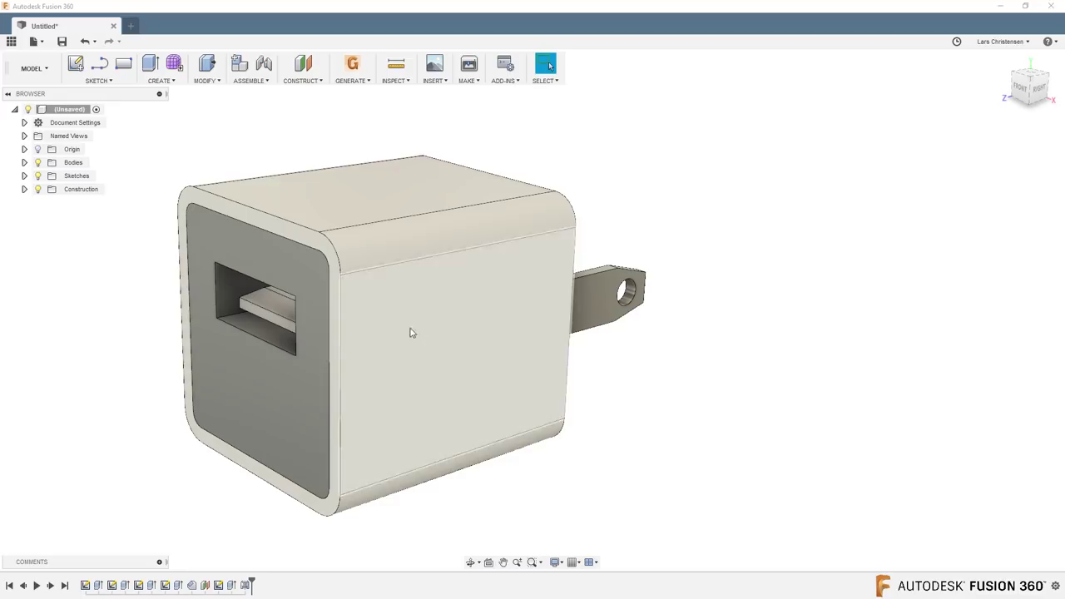
pyautogui.scroll(3, 701, 500)
pyautogui.scroll(-3, 687, 475)
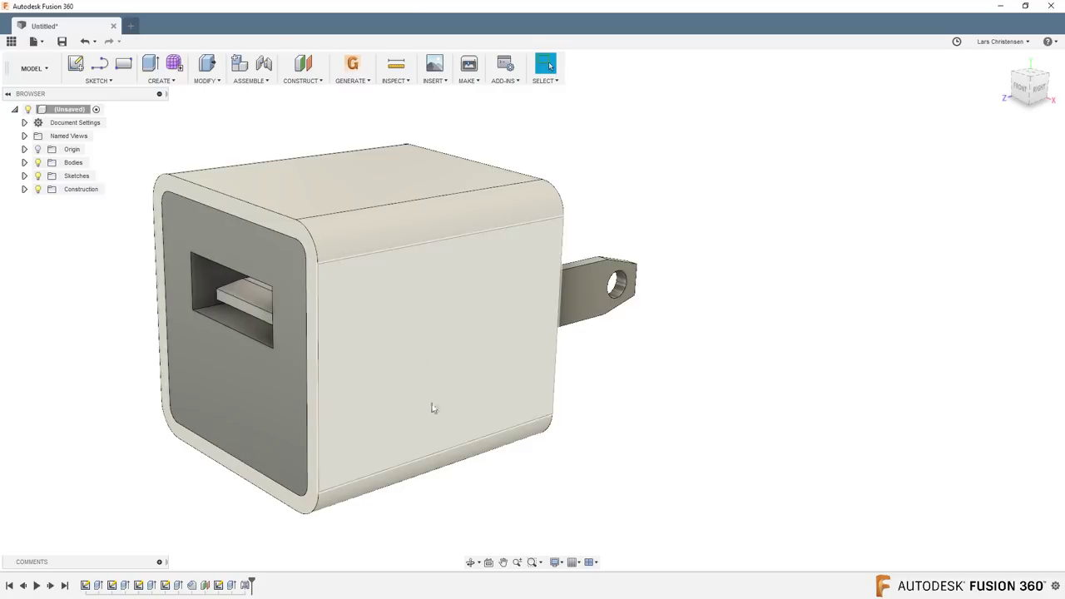
pyautogui.keyDown('shift'); pyautogui.moveTo(406, 433); pyautogui.dragTo(366, 466, button='middle'); pyautogui.keyUp('shift')
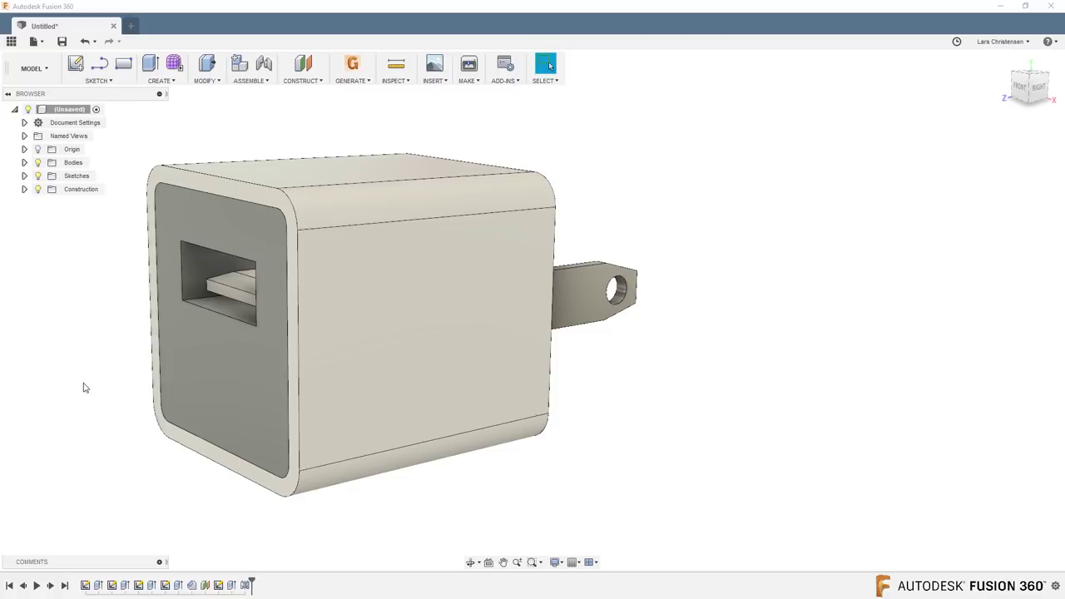
# - Switch to the Render workspace and open the appearance settings
pyautogui.click(31, 72)
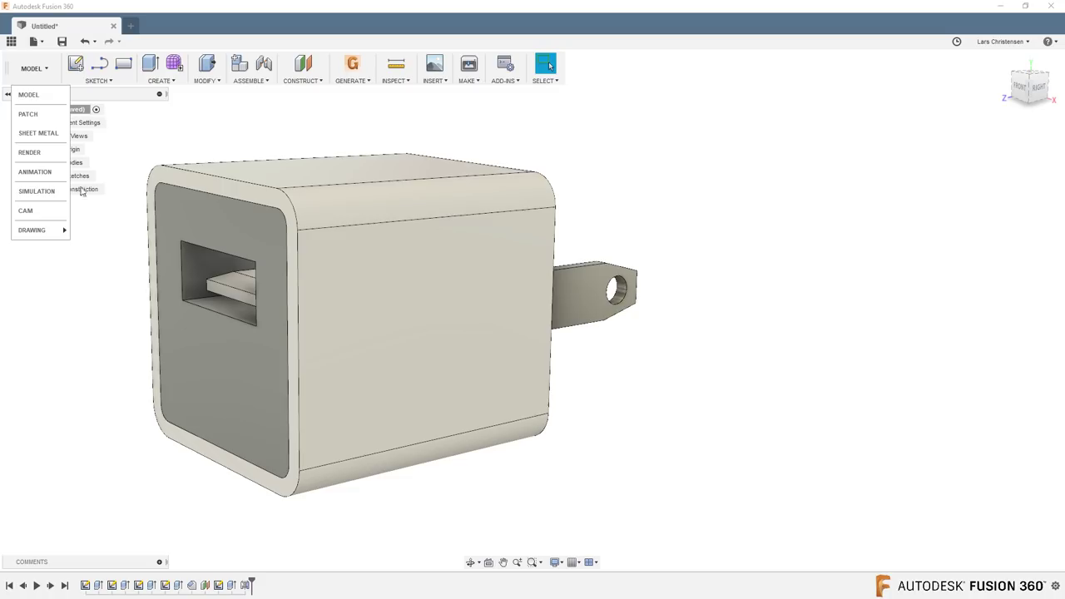
pyautogui.click(34, 153)
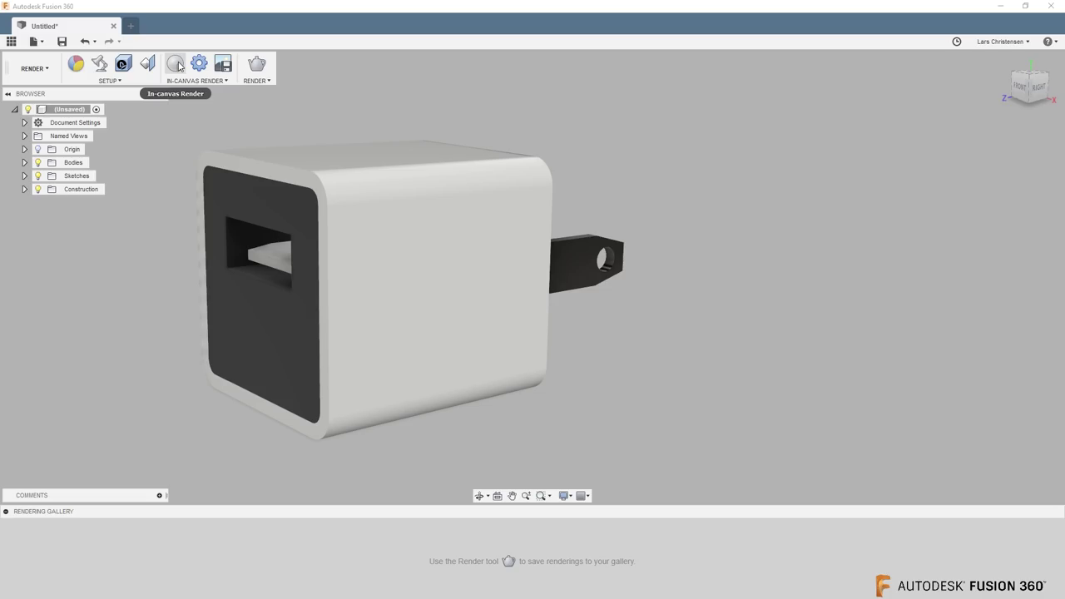
pyautogui.click(76, 64)
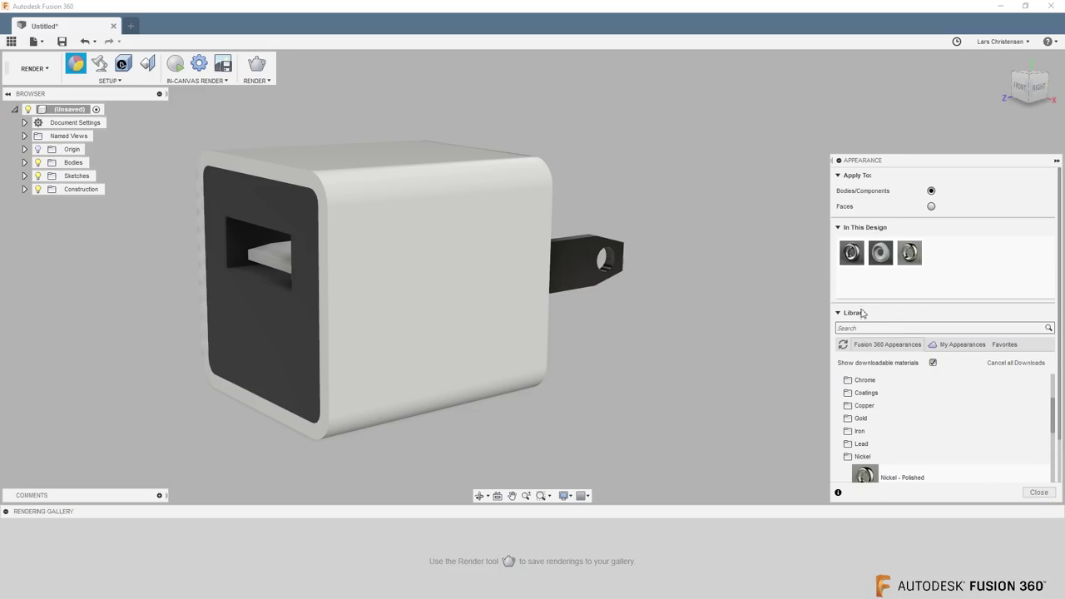
# - Close the appearance settings and preview the charger with an in-canvas render
pyautogui.click(1038, 491)
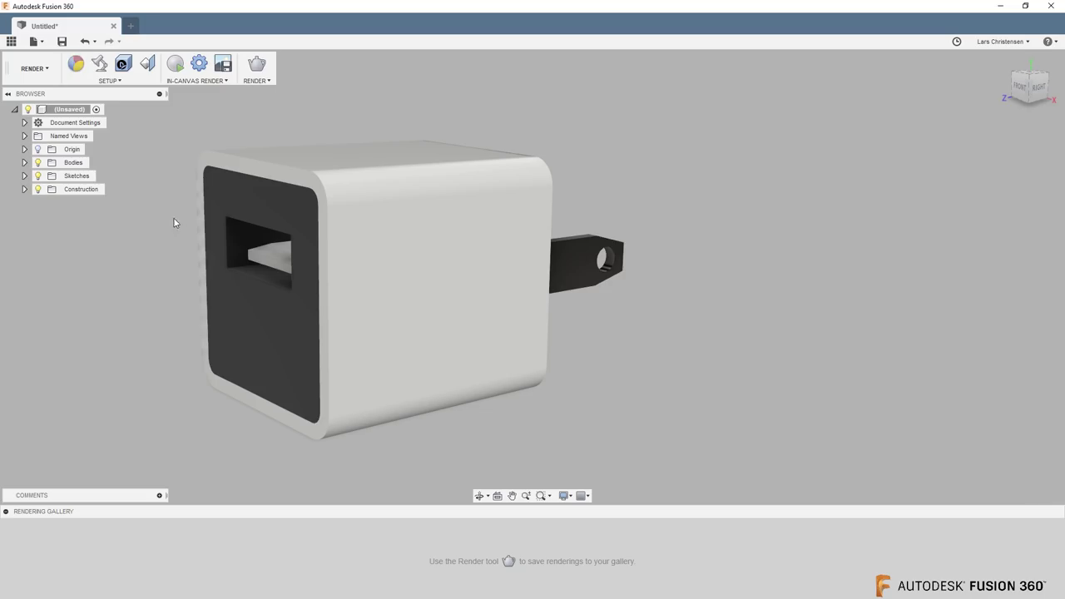
pyautogui.click(175, 66)
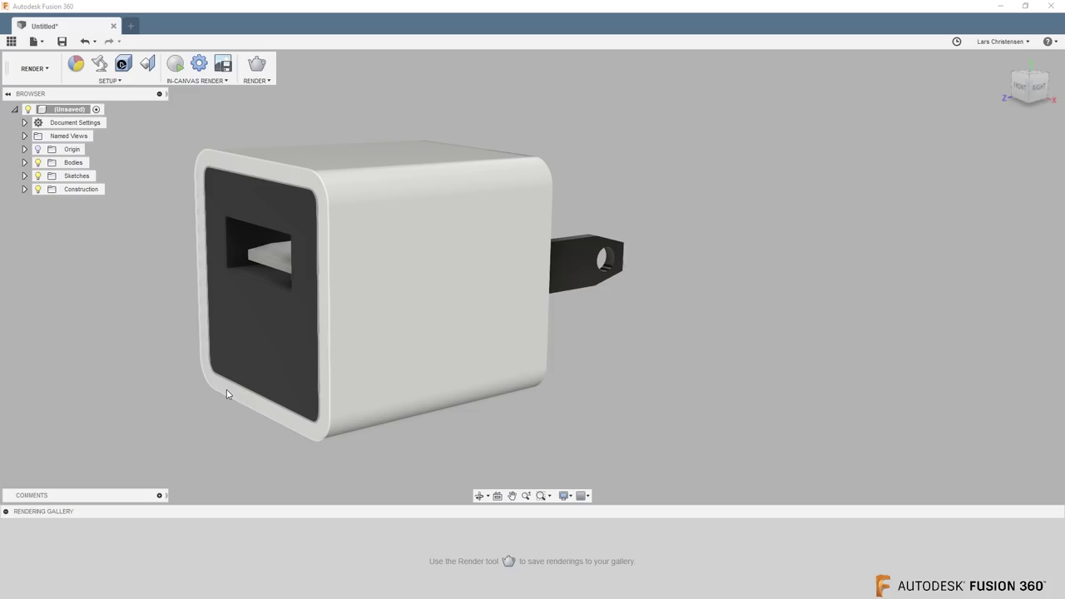
pyautogui.click(176, 64)
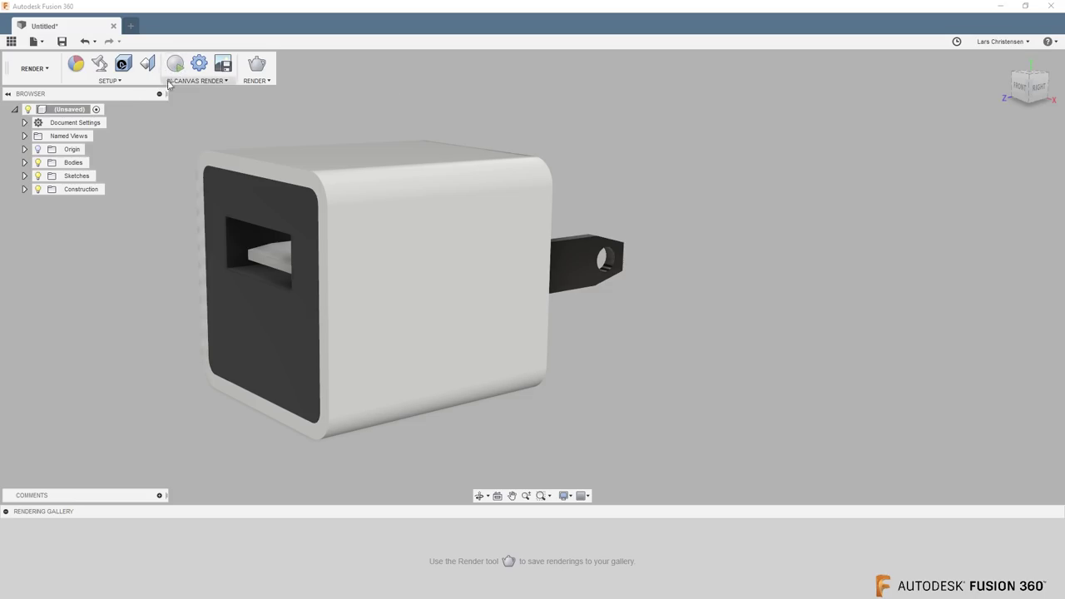
pyautogui.click(75, 64)
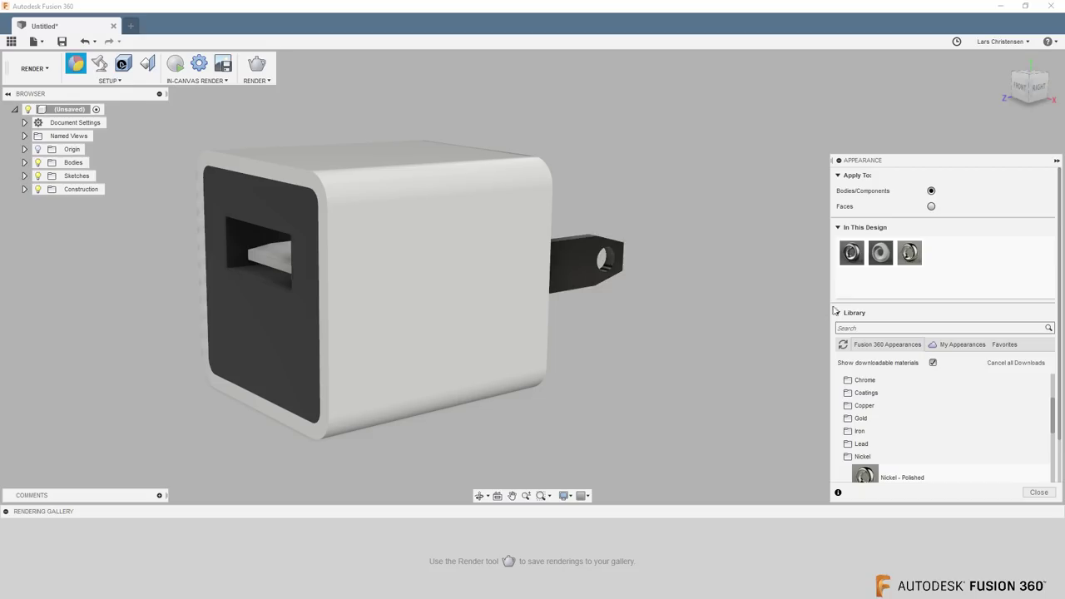
pyautogui.click(1023, 489)
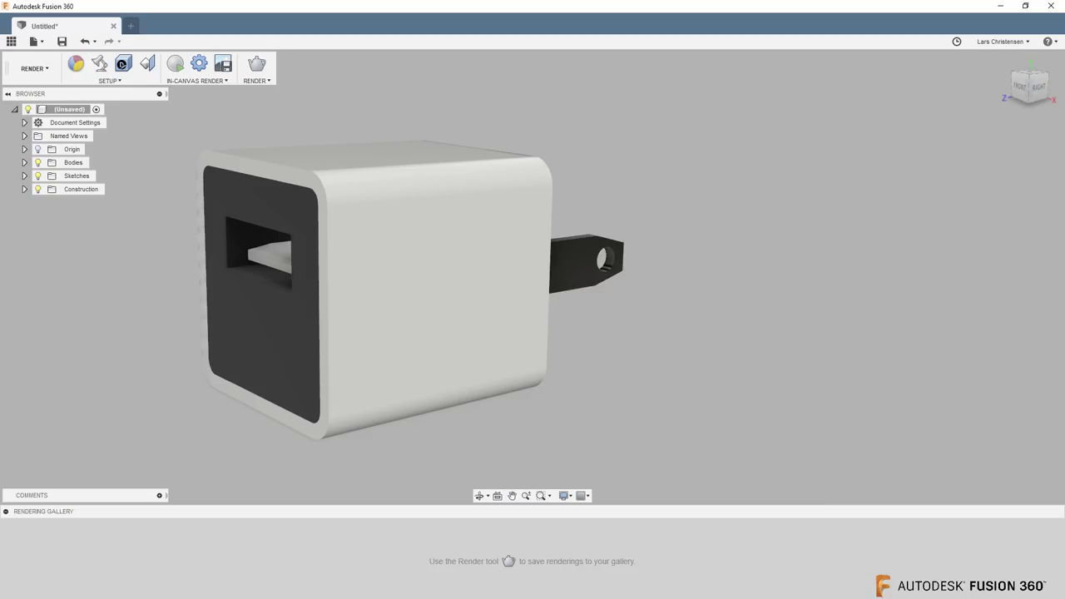
pyautogui.click(34, 68)
pyautogui.click(36, 96)
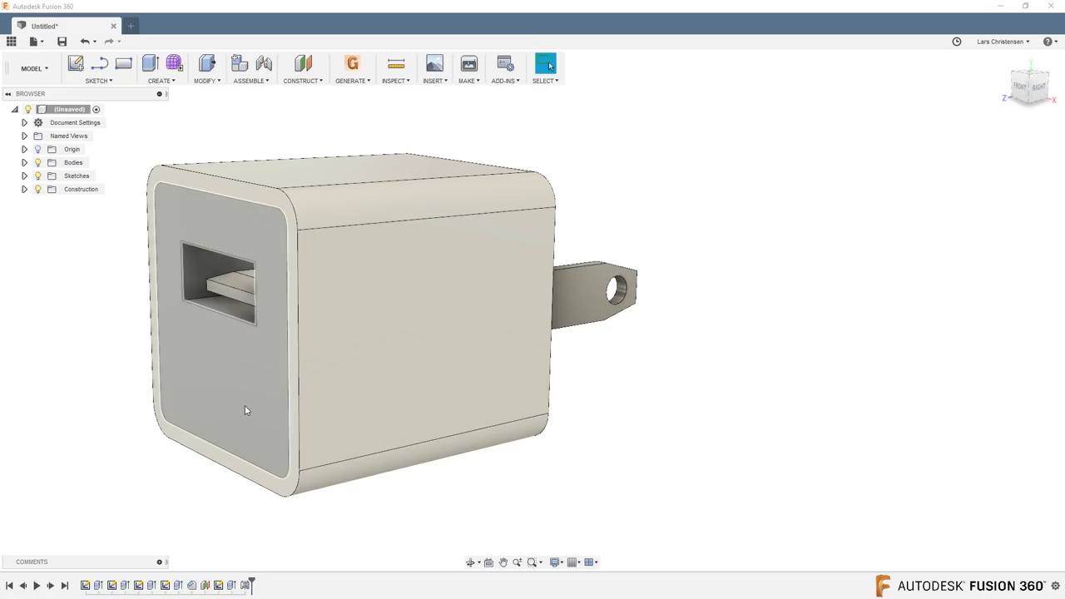
pyautogui.click(33, 68)
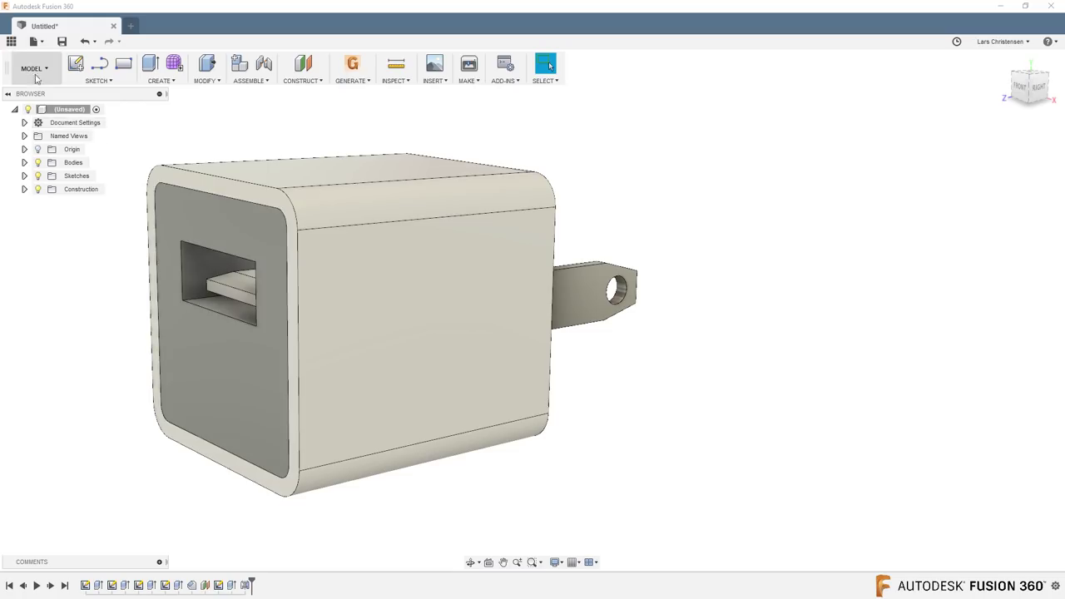
pyautogui.click(38, 153)
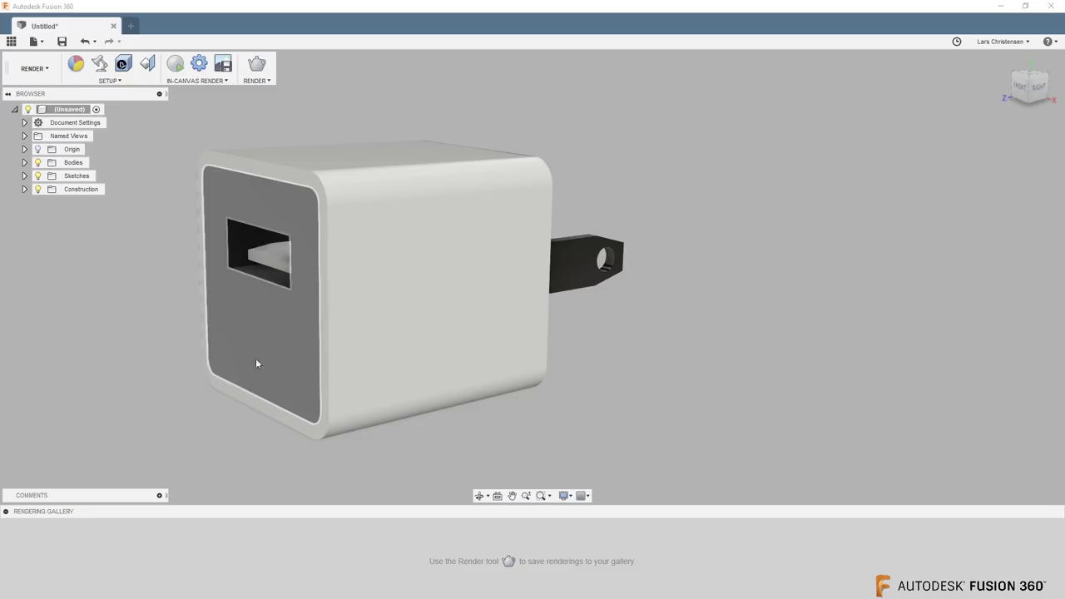
# - Replace the front panel's black paint in the design with Paint - Enamel Glossy (Grey) from the appearance library
pyautogui.click(79, 72)
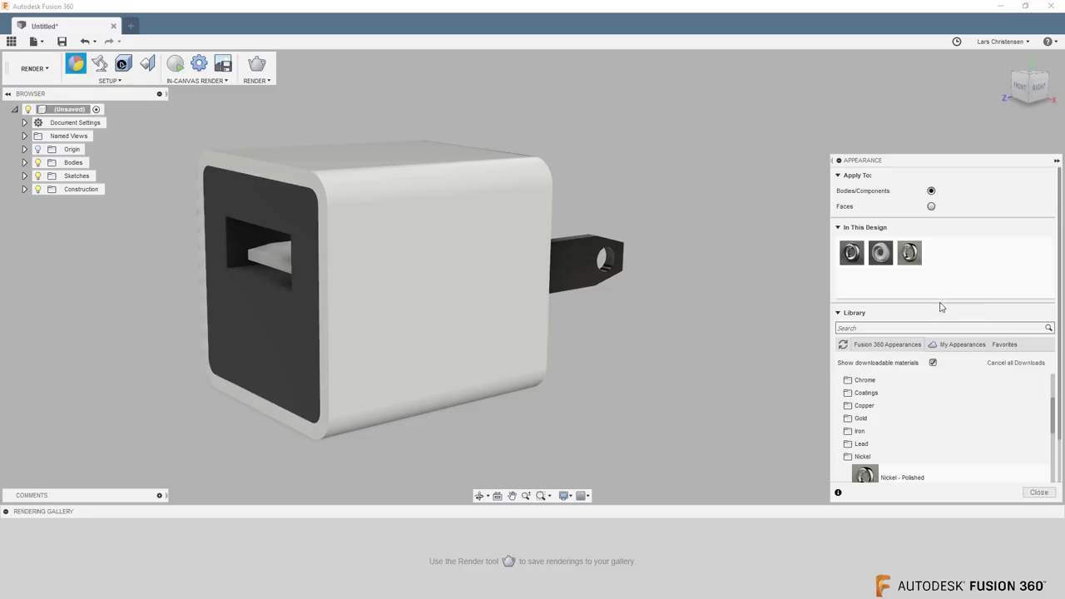
pyautogui.scroll(2, 879, 442)
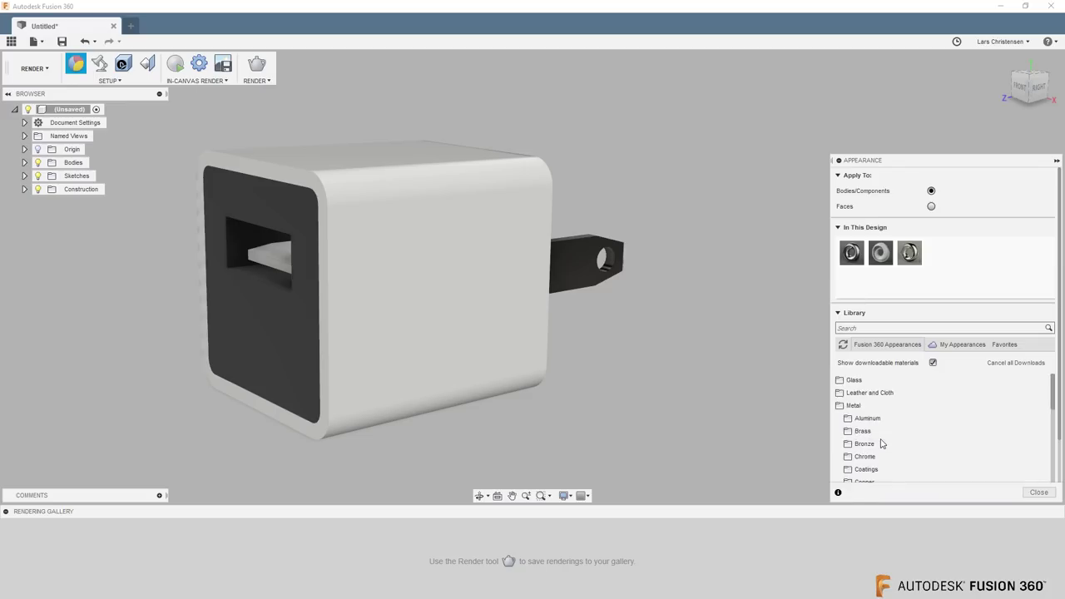
pyautogui.click(852, 406)
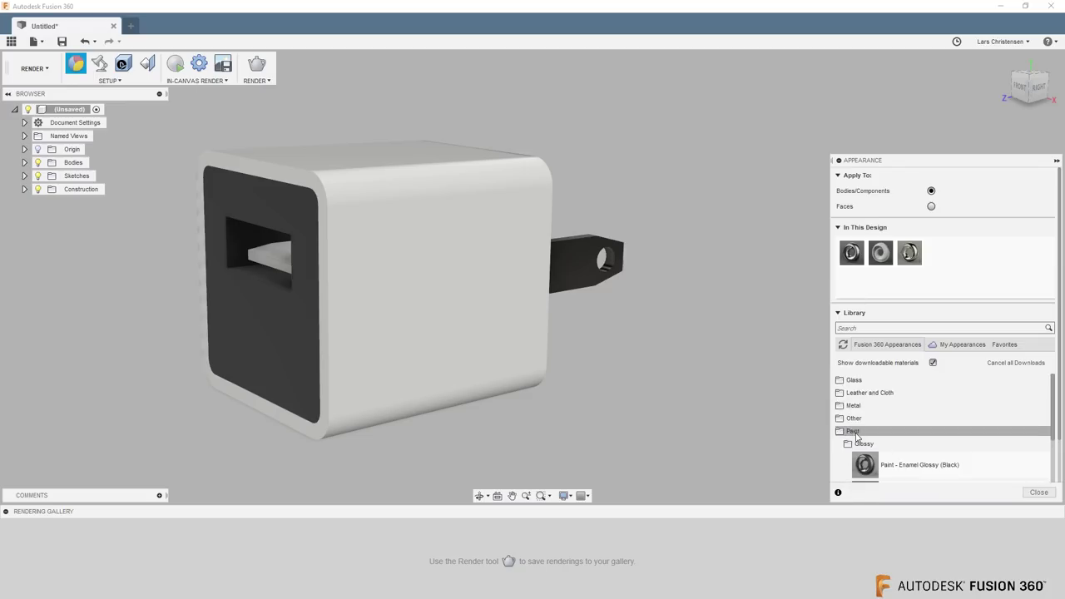
pyautogui.scroll(-3, 938, 460)
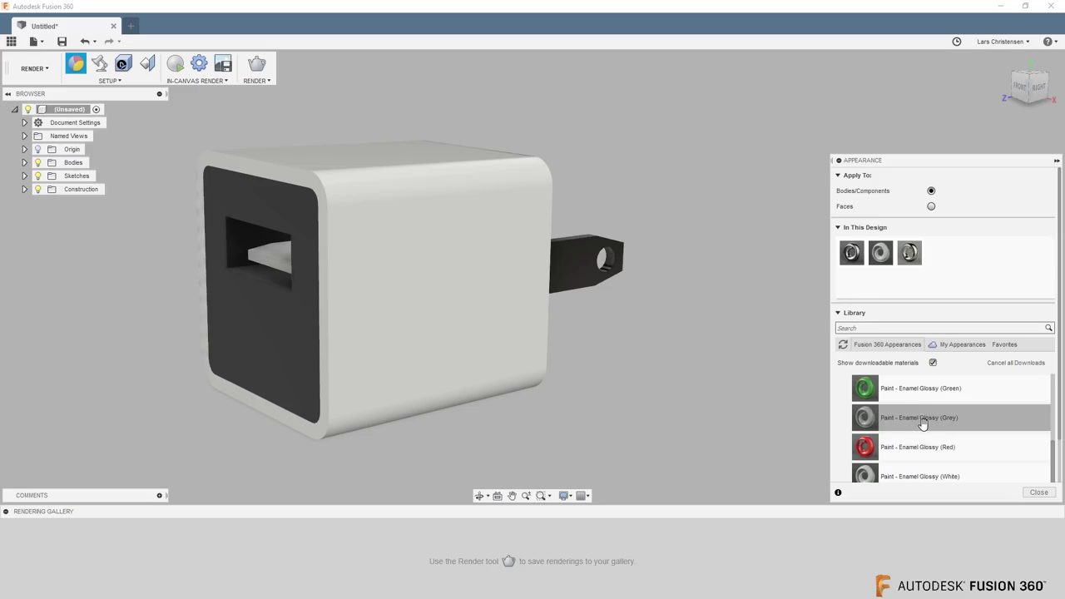
pyautogui.moveTo(920, 422)
pyautogui.mouseDown()
pyautogui.moveTo(845, 300)
pyautogui.moveTo(851, 256)
pyautogui.mouseUp()
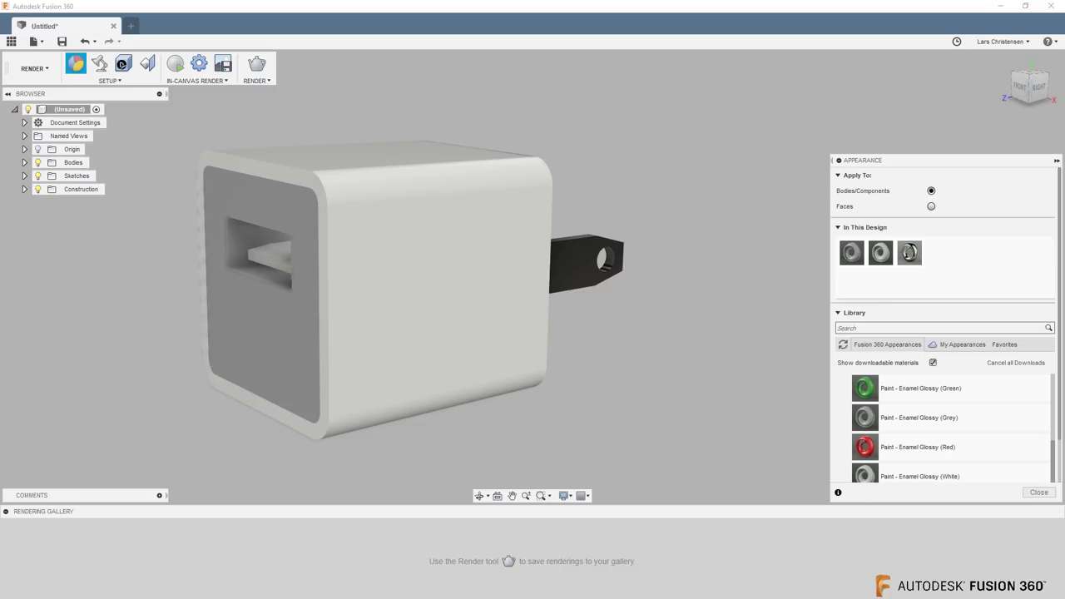
pyautogui.click(1035, 493)
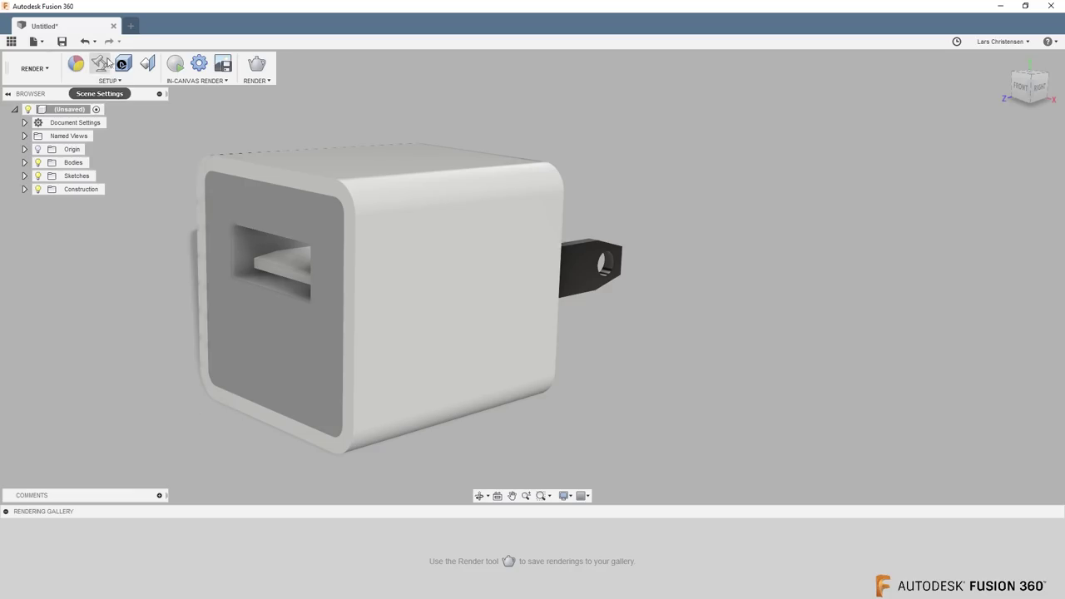
# - Set the scene background to Environment instead of a solid color
pyautogui.click(100, 69)
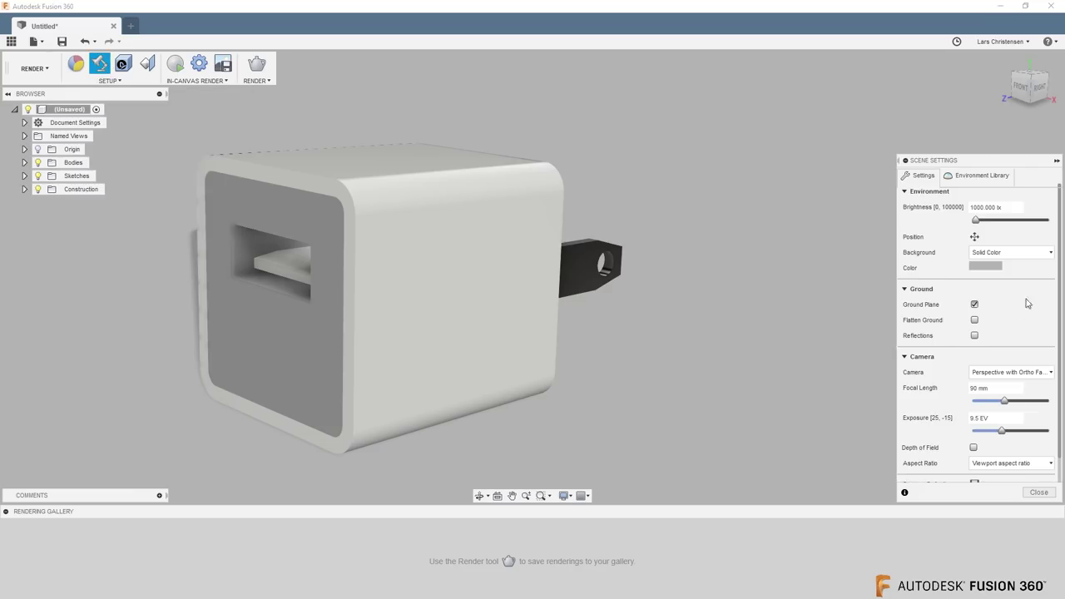
pyautogui.click(1019, 258)
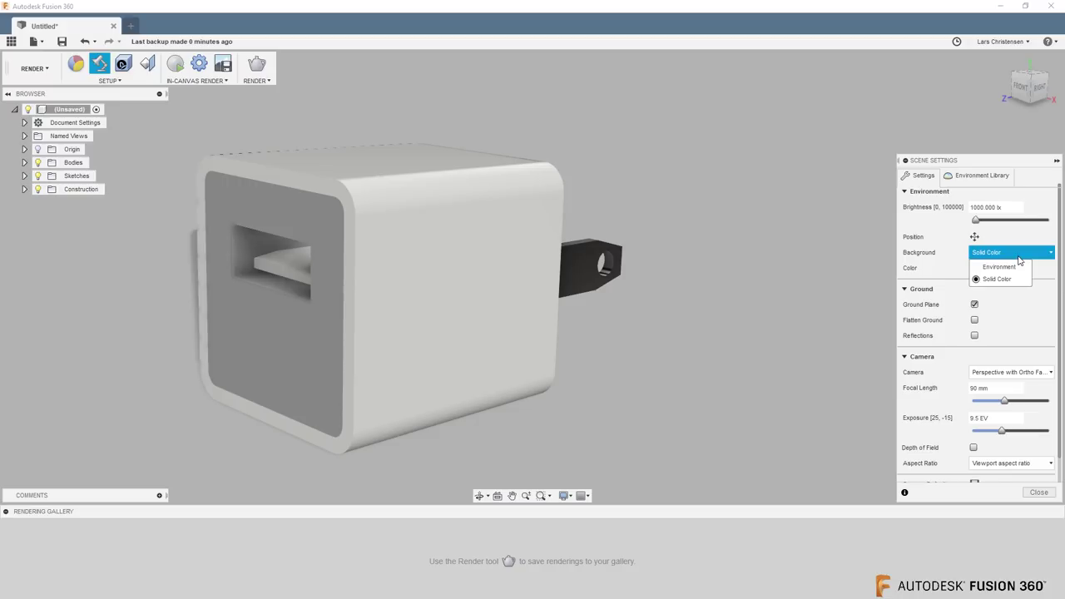
pyautogui.click(1008, 267)
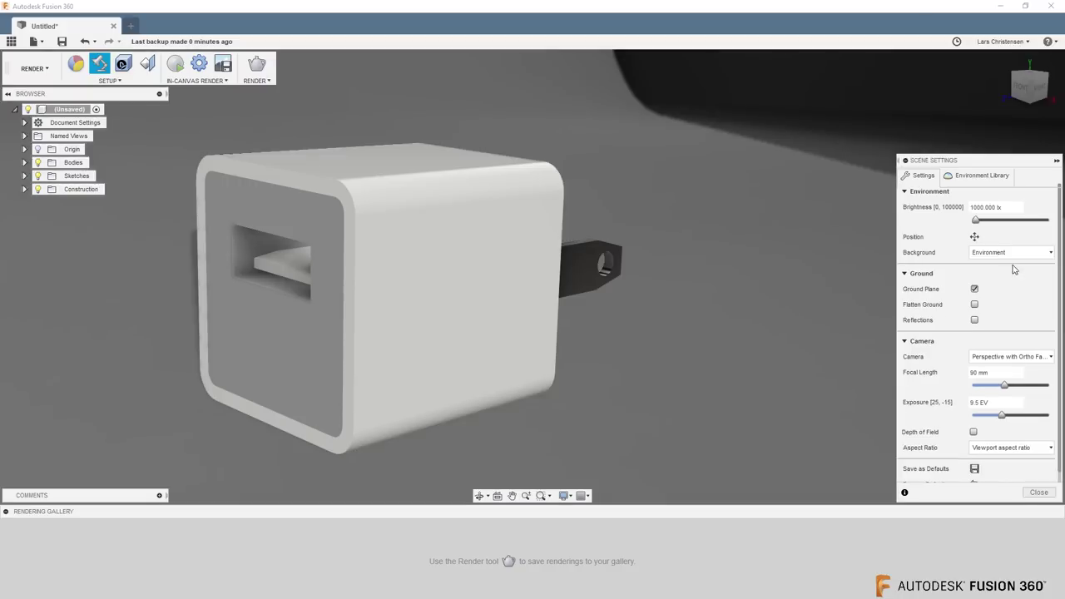
# - Examine the lighting environments available in the Fusion 360 environment library, keeping the current one
pyautogui.click(988, 176)
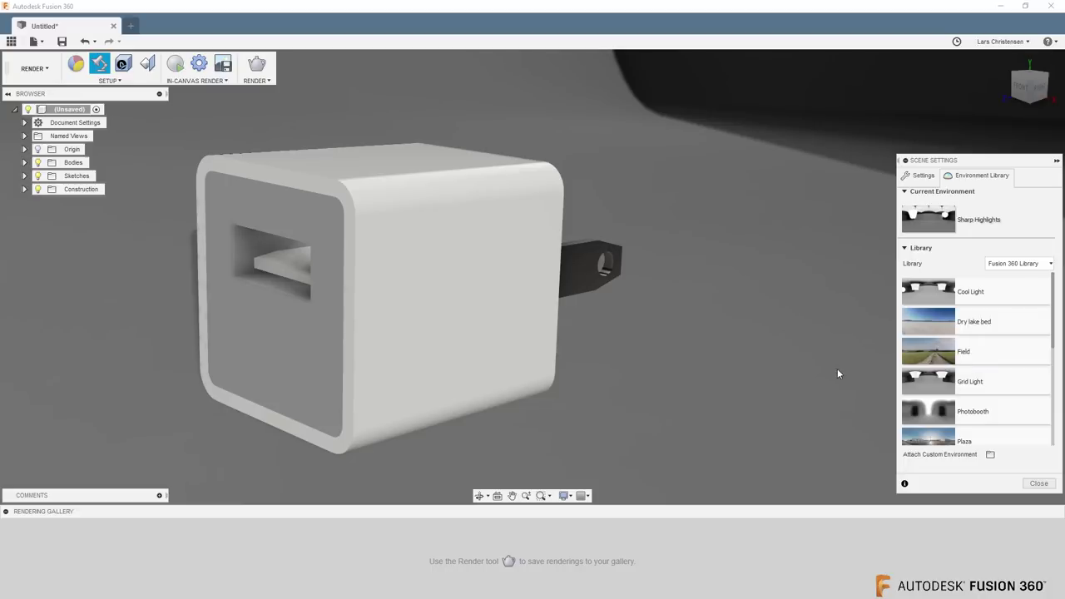
pyautogui.scroll(-1, 939, 411)
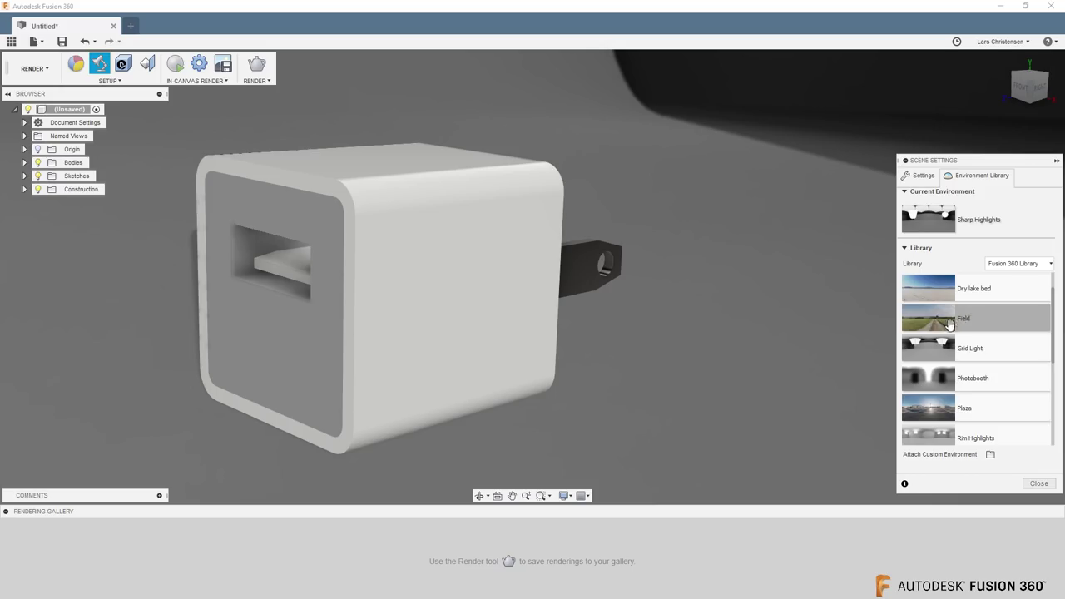
pyautogui.scroll(-1, 936, 341)
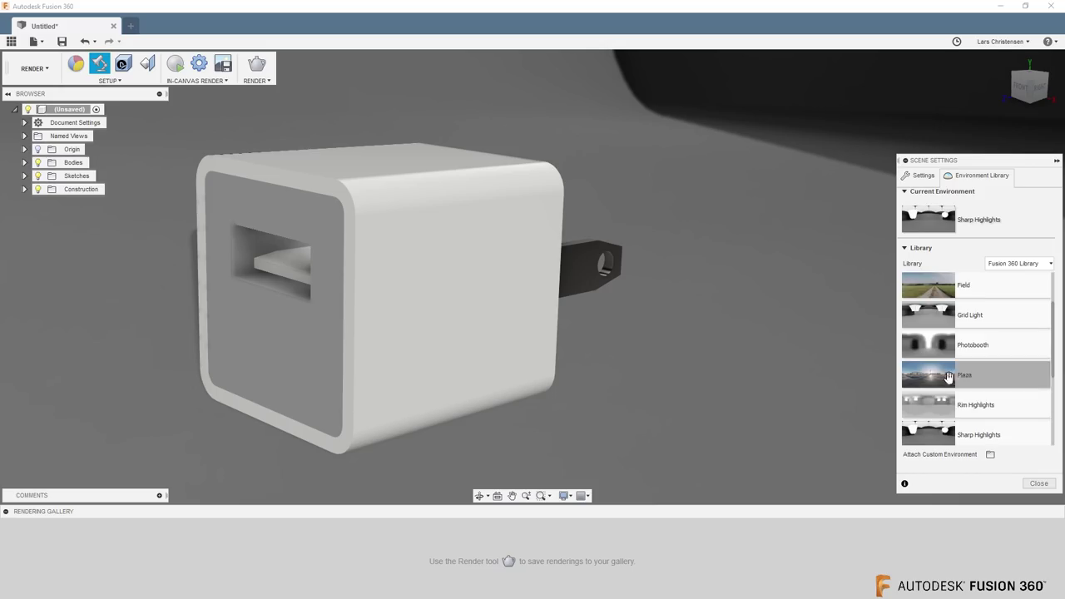
pyautogui.scroll(-1, 946, 380)
pyautogui.scroll(-3, 945, 381)
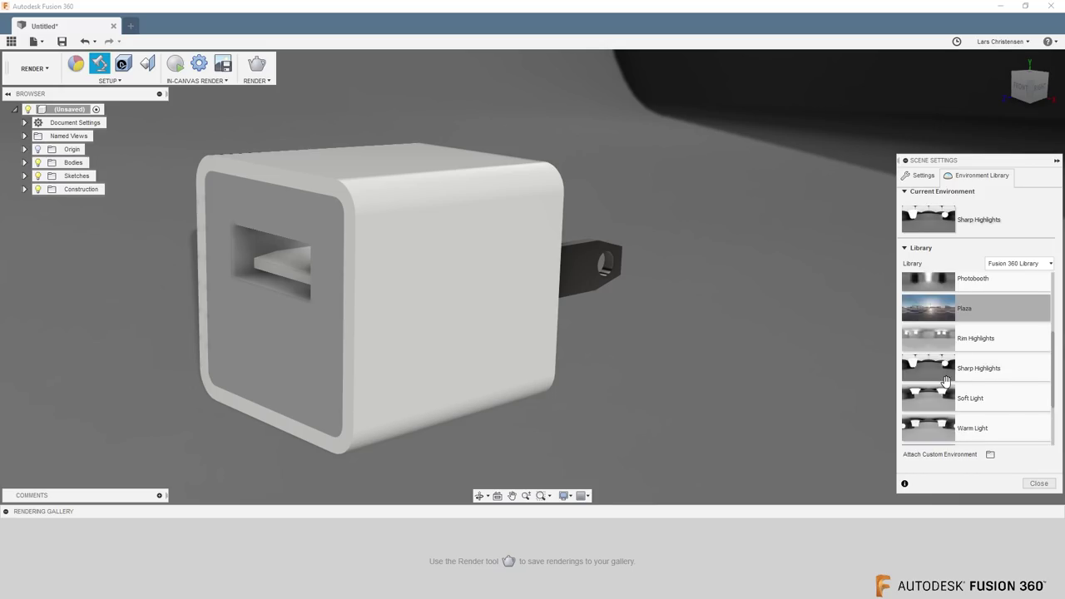
pyautogui.scroll(6, 945, 380)
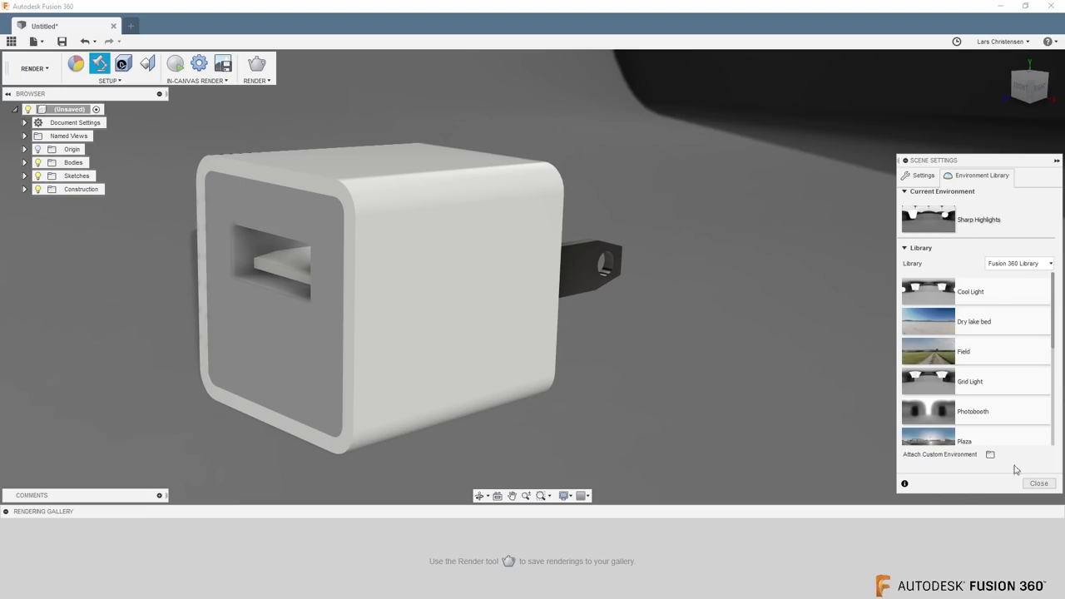
pyautogui.click(1036, 483)
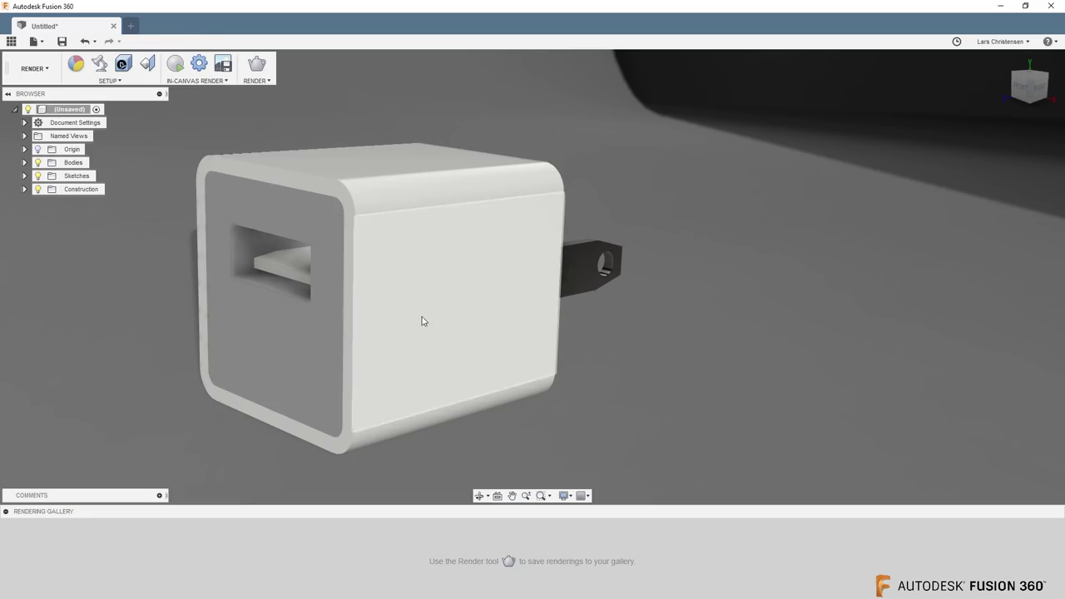
# - Return to the Model workspace and save the design as iPhone Charger in the LiveStream master folder
pyautogui.click(32, 70)
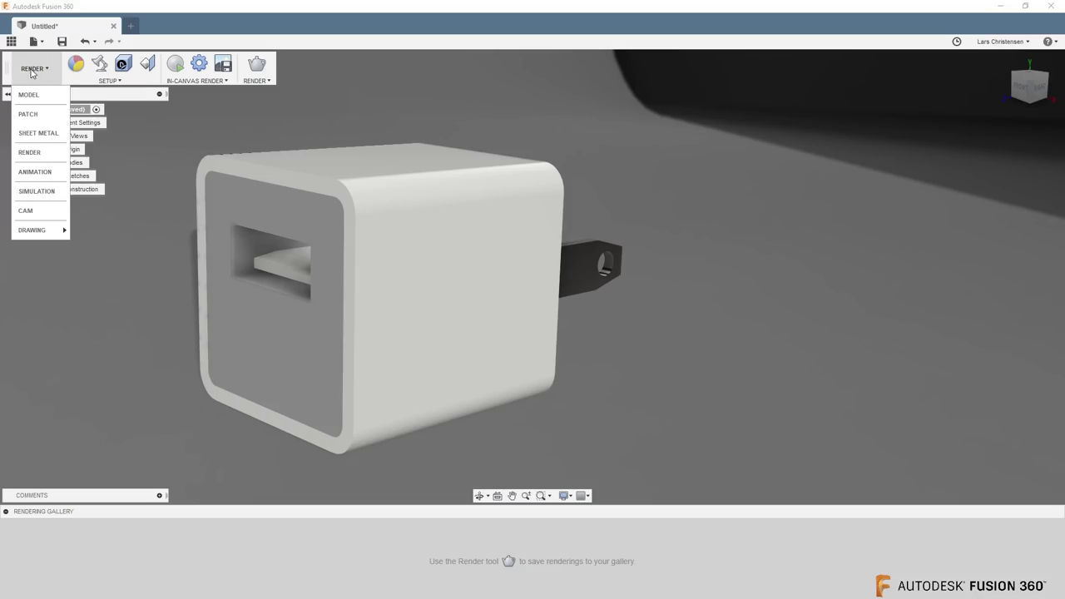
pyautogui.click(33, 95)
pyautogui.click(62, 41)
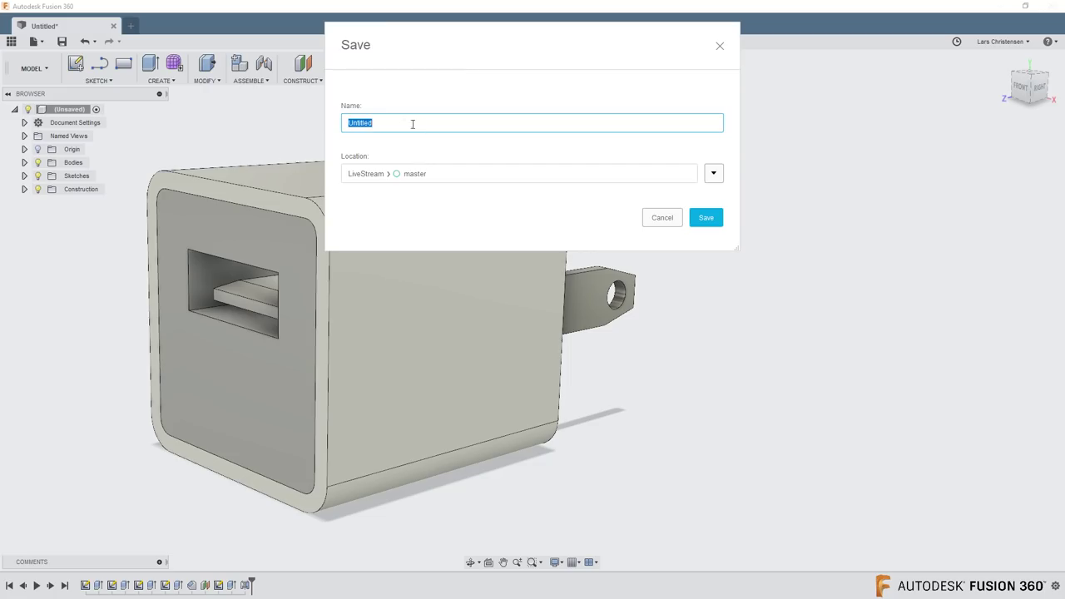
pyautogui.write('CPhone Charger')
pyautogui.click(705, 218)
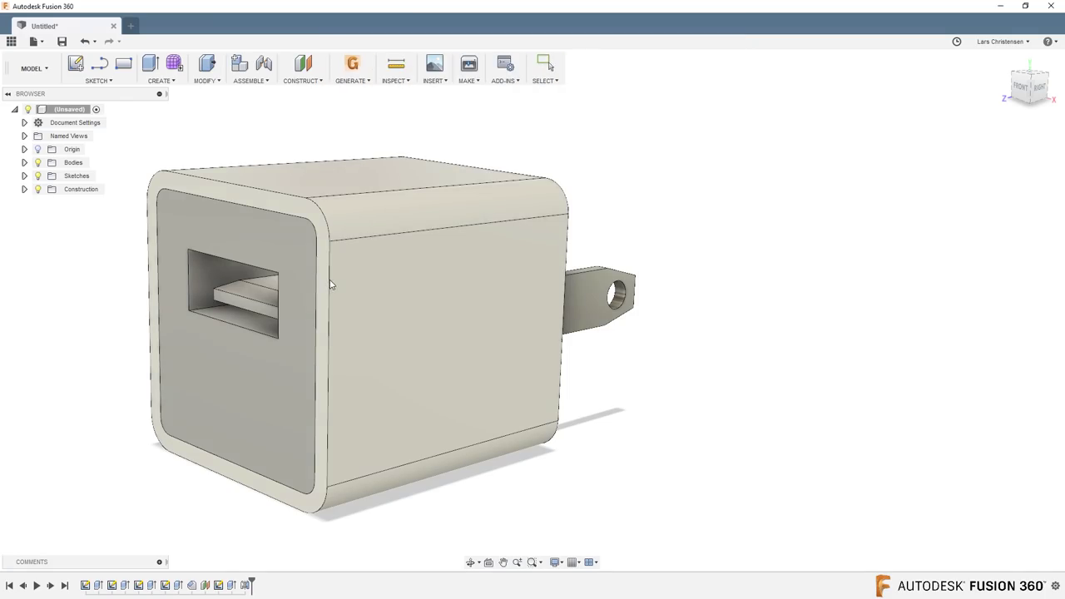
# - Check the saved charger among the project files and create a new empty design
pyautogui.click(12, 41)
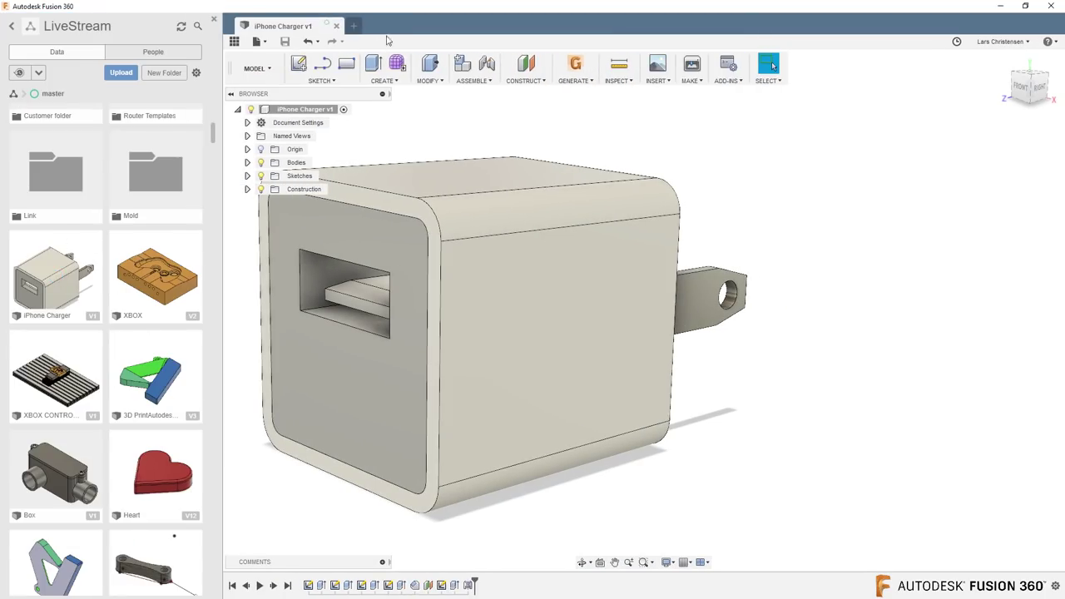
pyautogui.click(355, 26)
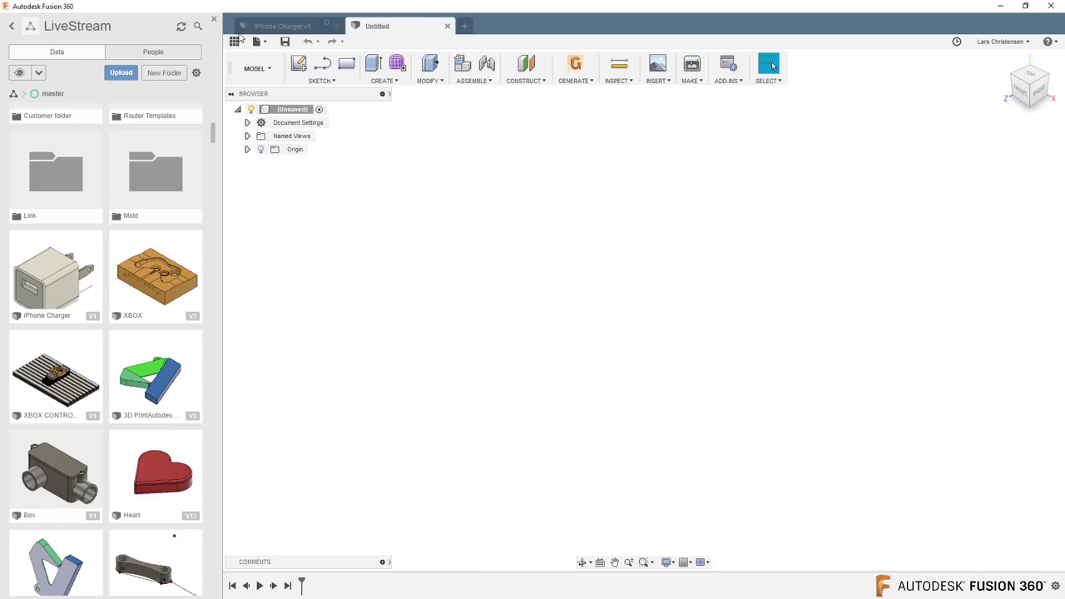
pyautogui.click(235, 40)
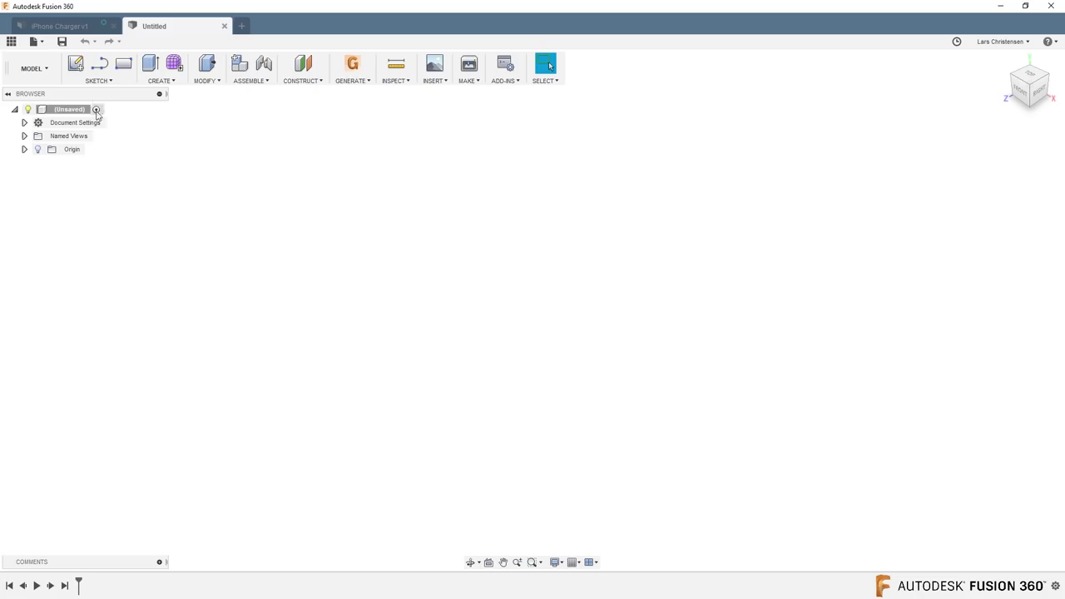
# - Sketch a center rectangle at the origin on the horizontal plane, 1 m long and 11 mm wide
pyautogui.click(76, 65)
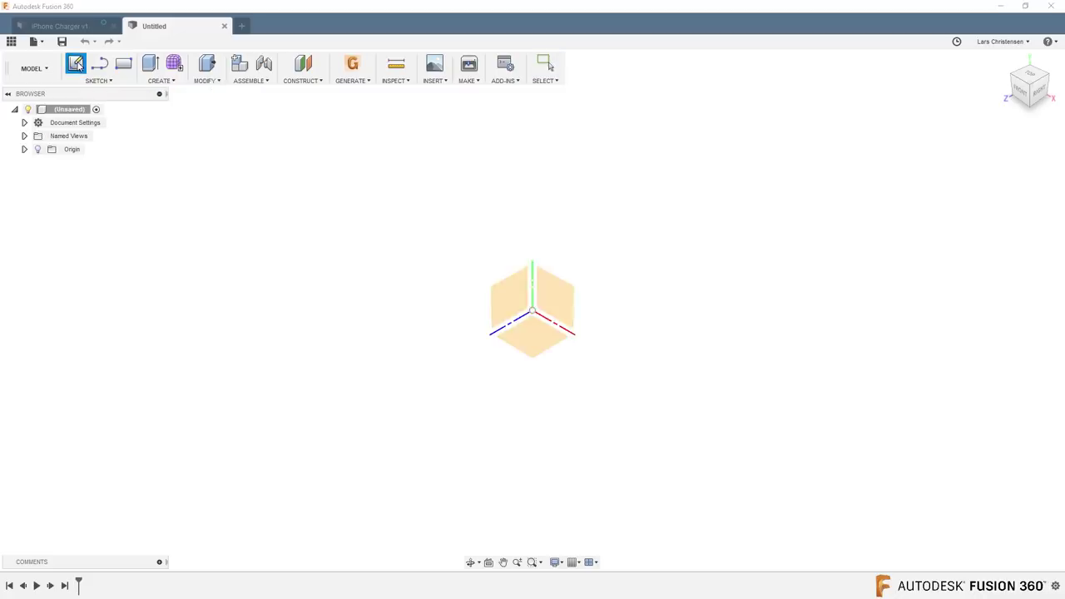
pyautogui.click(527, 347)
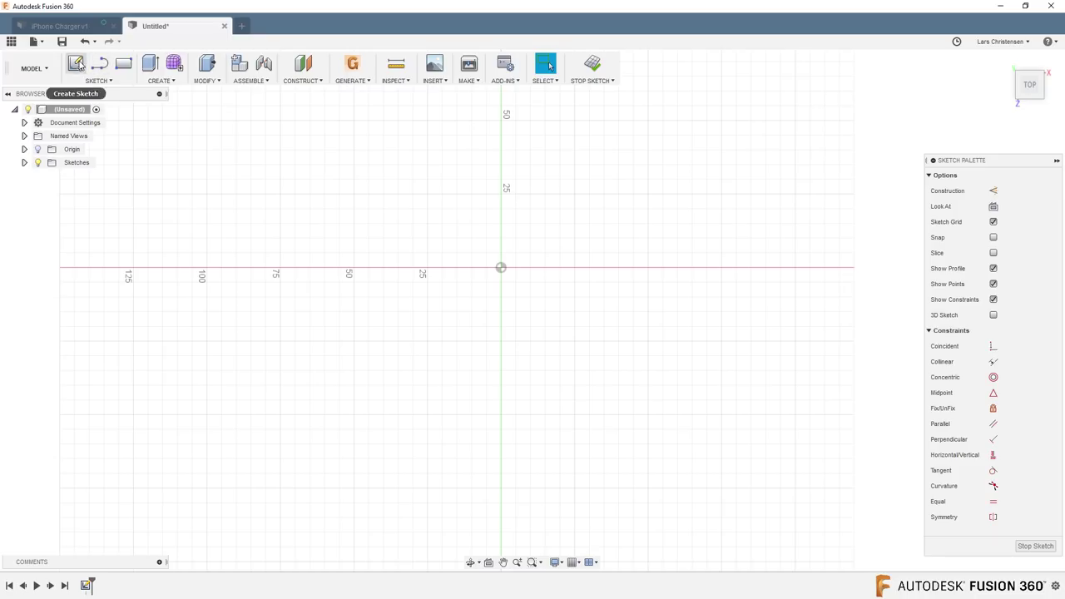
pyautogui.click(101, 80)
pyautogui.moveTo(125, 120)
pyautogui.click(187, 146)
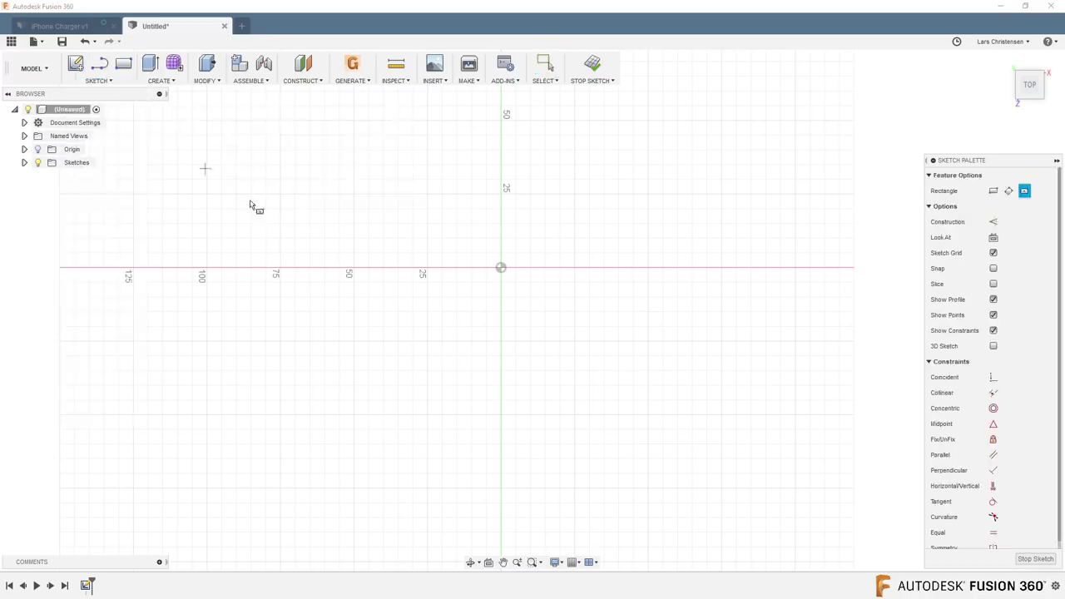
pyautogui.click(500, 267)
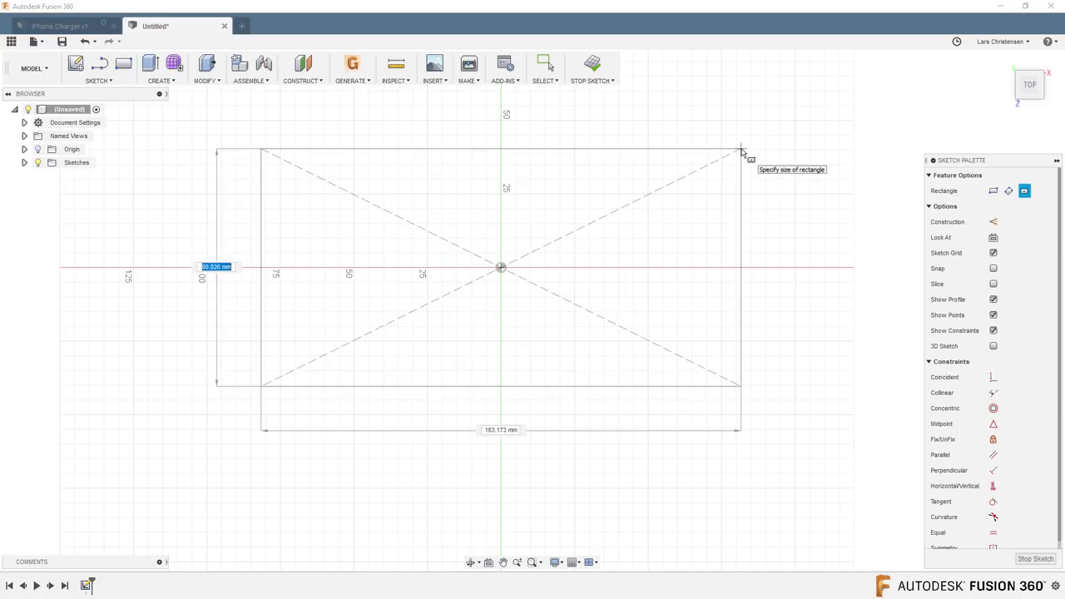
pyautogui.write('1m')
pyautogui.press('Tab')
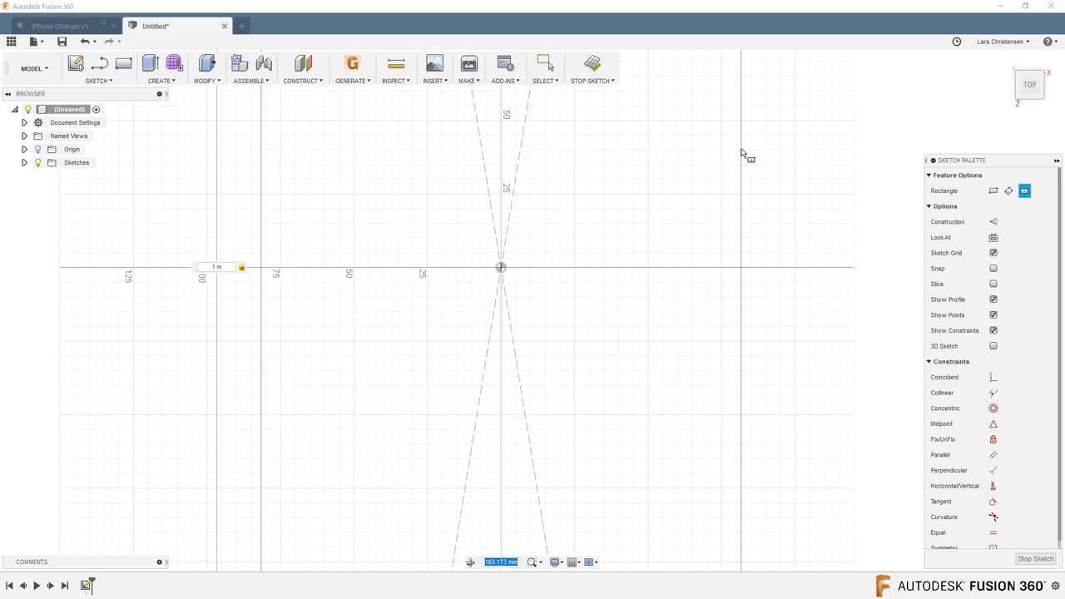
pyautogui.write('11')
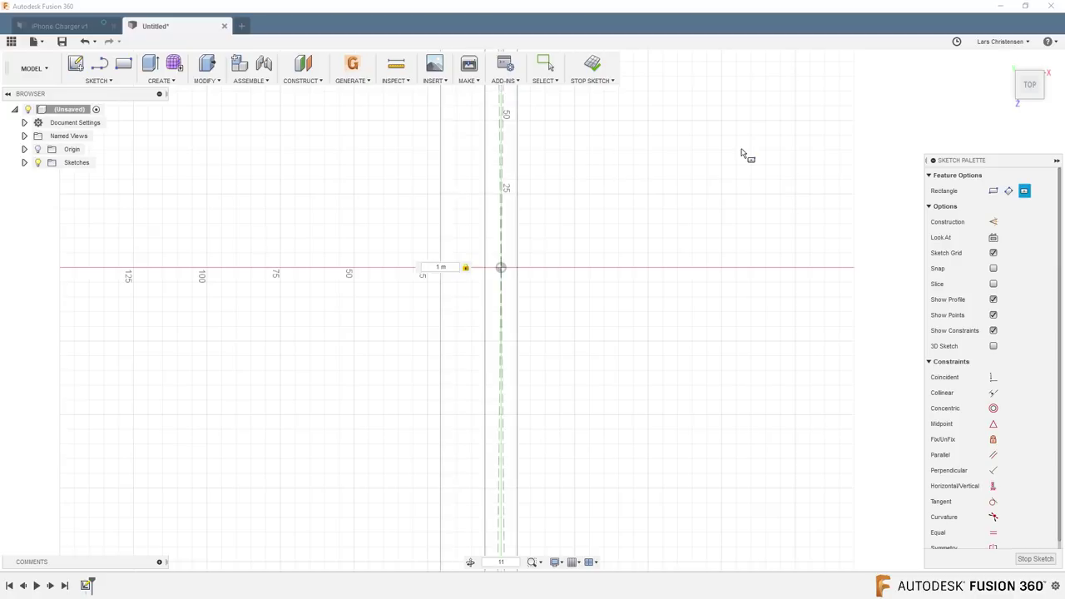
pyautogui.press('Tab')
pyautogui.press('Return')
pyautogui.press('Escape')
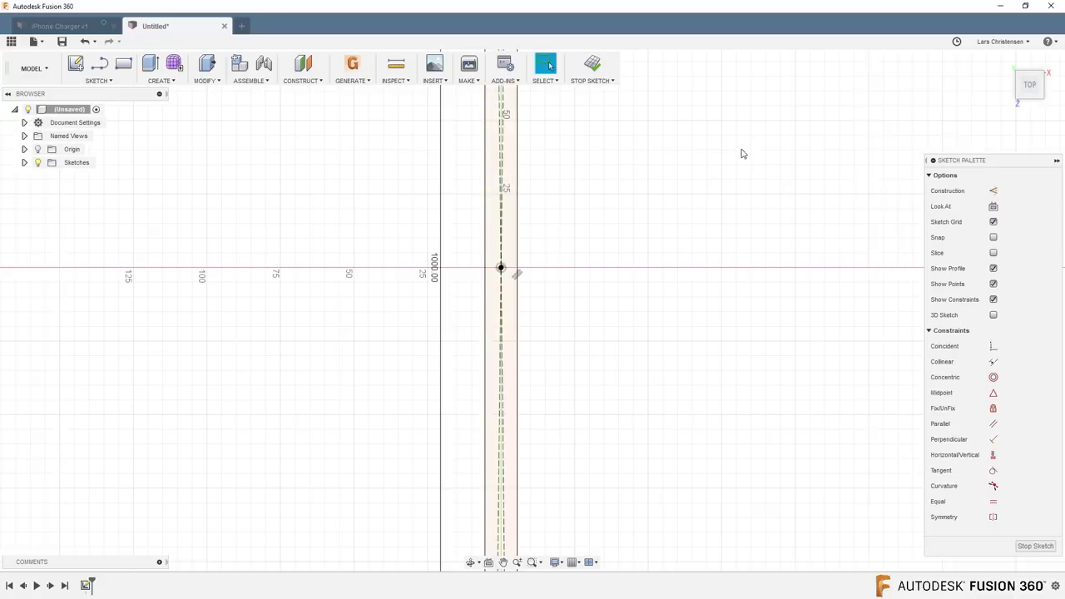
# - Change the rectangle's width dimension to 1 m so the floor profile is square
pyautogui.scroll(1, 351, 292)
pyautogui.scroll(-8, 351, 292)
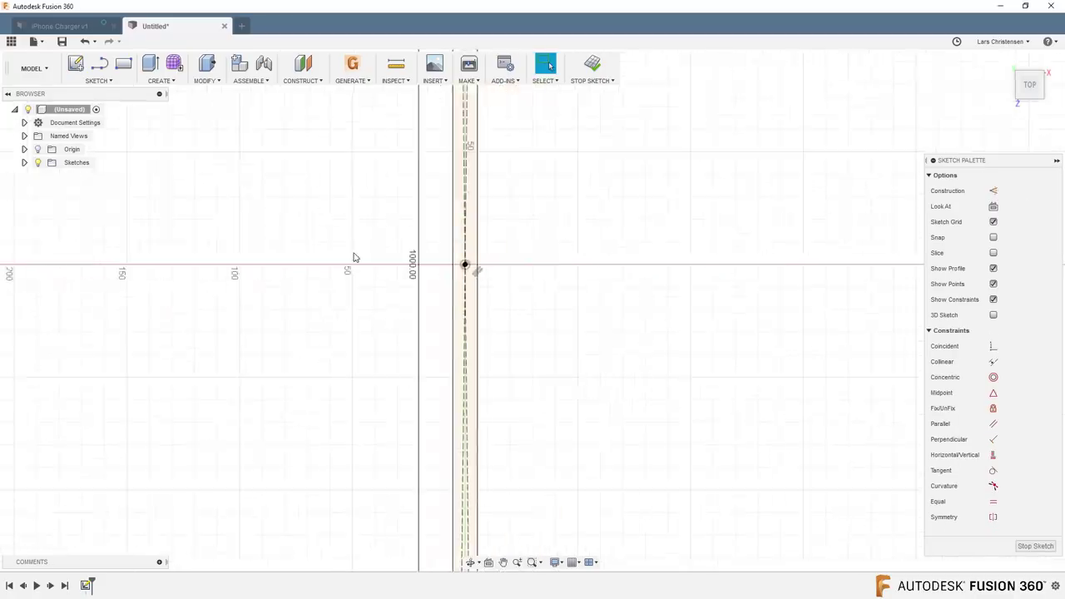
pyautogui.scroll(8, 395, 491)
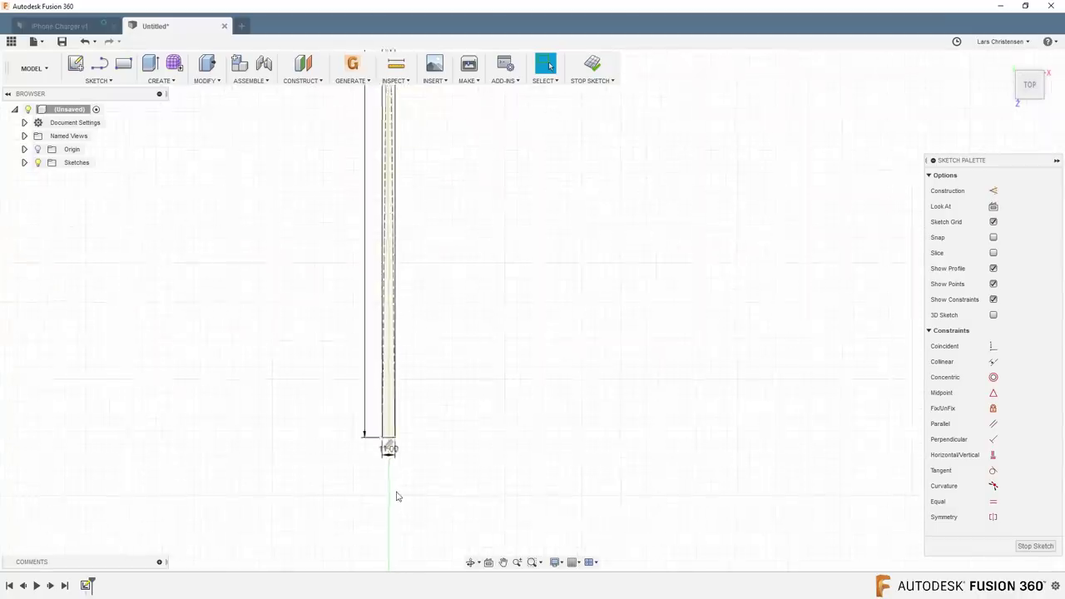
pyautogui.doubleClick(388, 433)
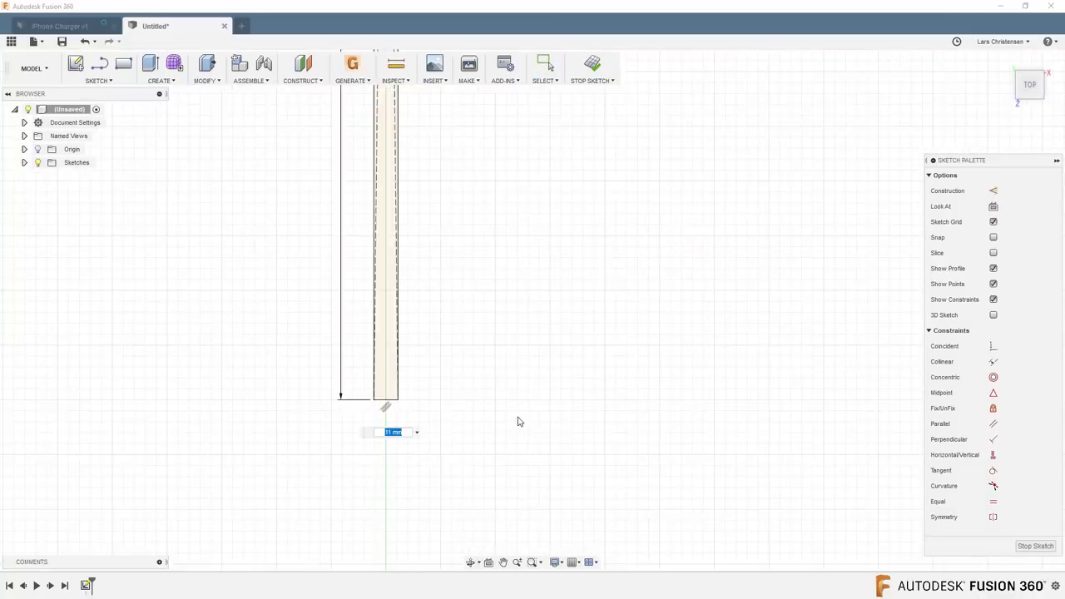
pyautogui.write('5')
pyautogui.press('Return')
# - Extrude the square profile downward by -10 mm as a new body to form the floor plate
pyautogui.scroll(-5, 395, 497)
pyautogui.press('q')
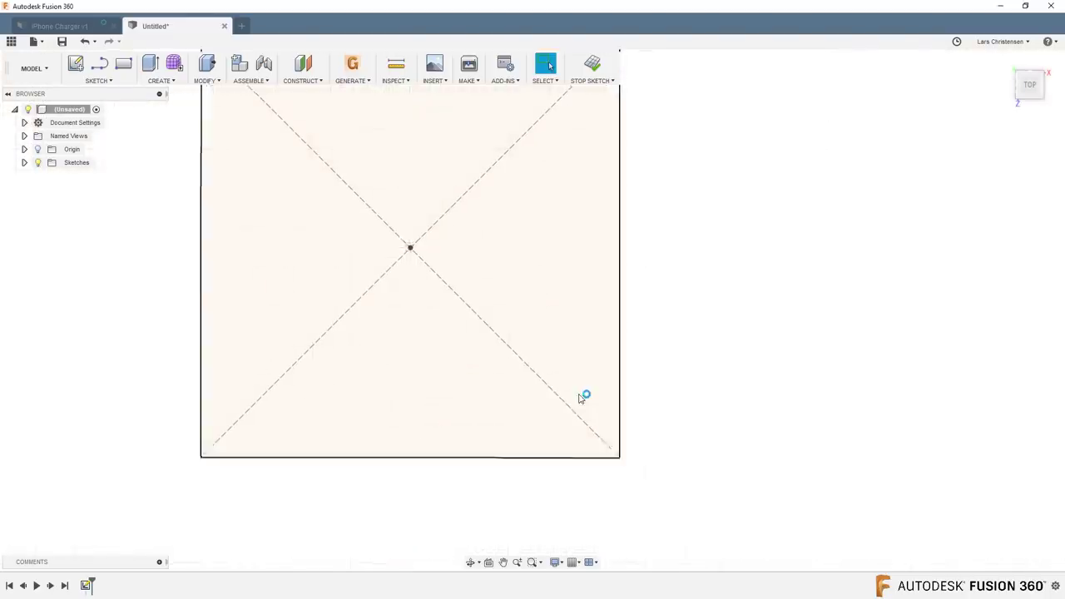
pyautogui.scroll(-3, 458, 238)
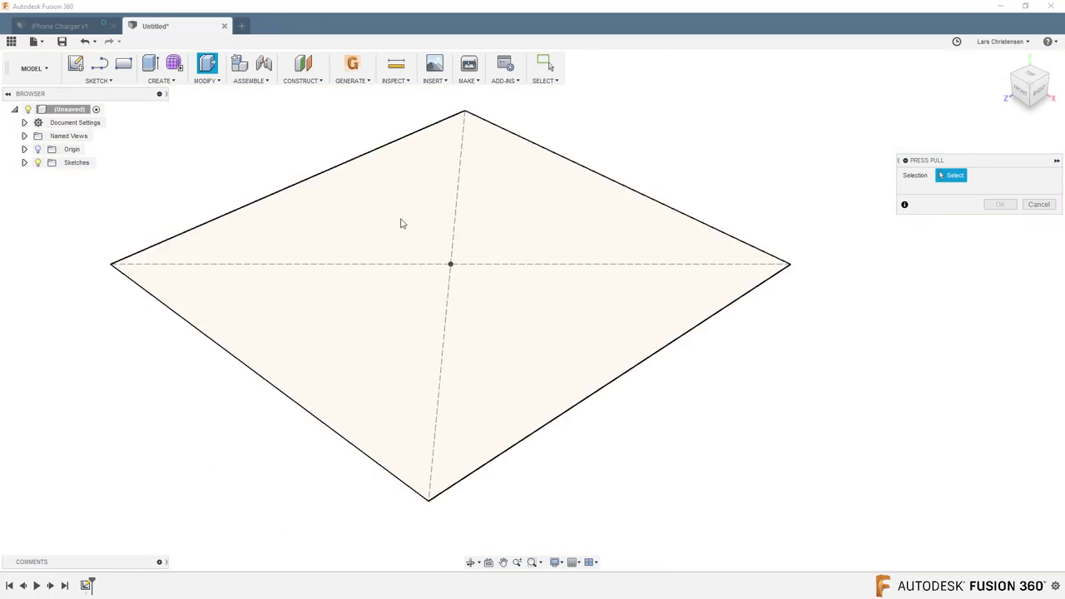
pyautogui.click(399, 223)
pyautogui.moveTo(449, 254); pyautogui.dragTo(447, 273)
pyautogui.press('BackSpace')
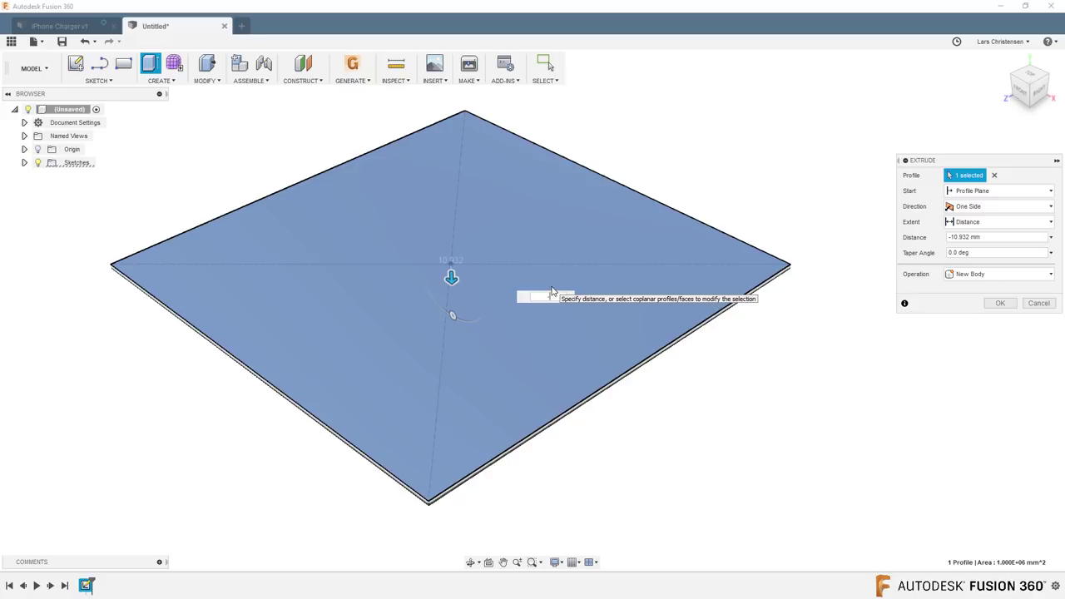
pyautogui.write('-10')
pyautogui.press('Return')
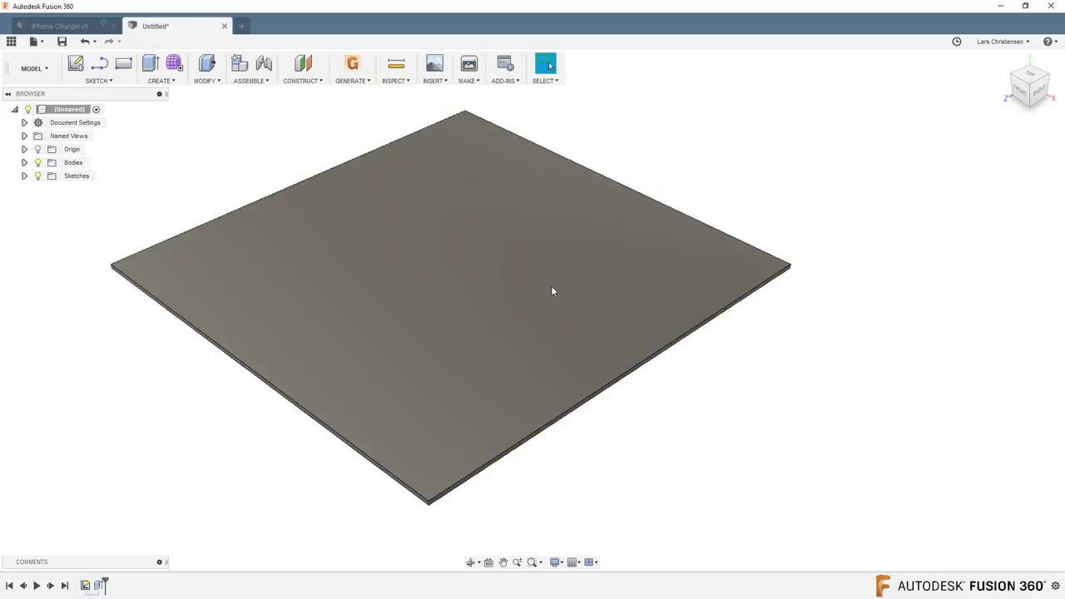
# - Sketch a rectangle on one side face of the floor plate, spanning its full length and rising about 595 mm
pyautogui.moveTo(401, 292)
pyautogui.keyDown('shift'); pyautogui.mouseDown(button='middle')
pyautogui.moveTo(782, 199)
pyautogui.moveTo(456, 283)
pyautogui.moveTo(421, 333)
pyautogui.moveTo(376, 447)
pyautogui.moveTo(386, 352)
pyautogui.moveTo(402, 364)
pyautogui.moveTo(316, 440)
pyautogui.moveTo(416, 454)
pyautogui.moveTo(107, 195)
pyautogui.moveTo(80, 68)
pyautogui.mouseUp(button='middle'); pyautogui.keyUp('shift')
pyautogui.click(81, 68)
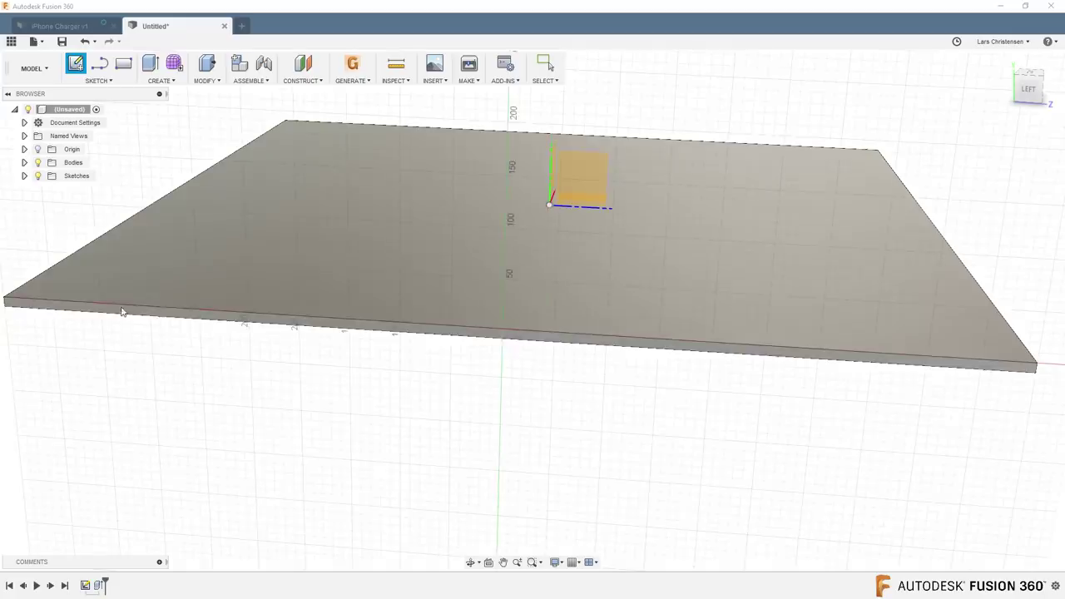
pyautogui.click(125, 316)
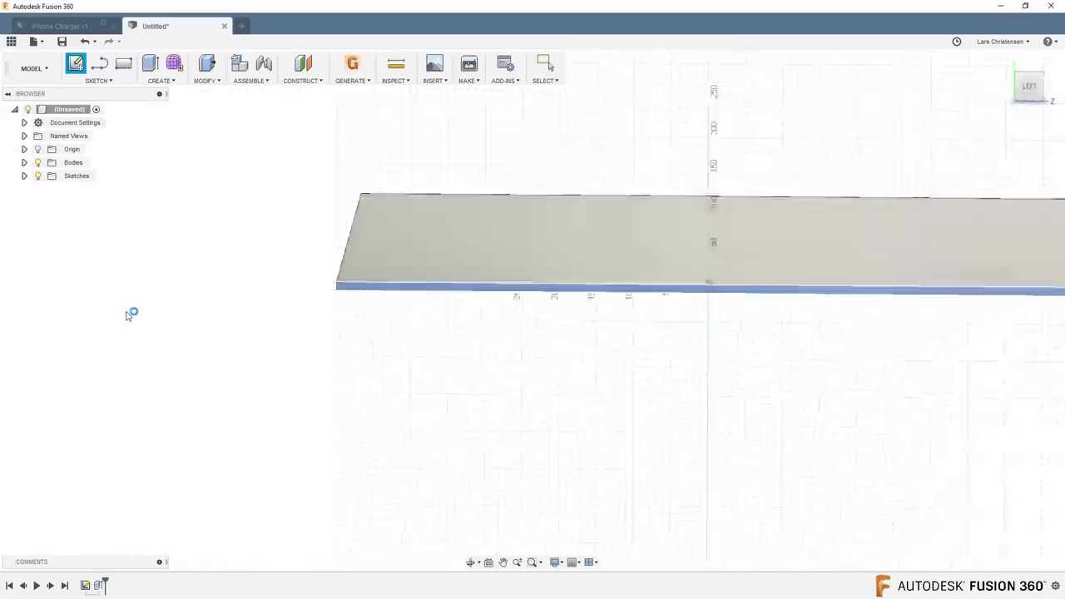
pyautogui.click(123, 65)
pyautogui.click(638, 327)
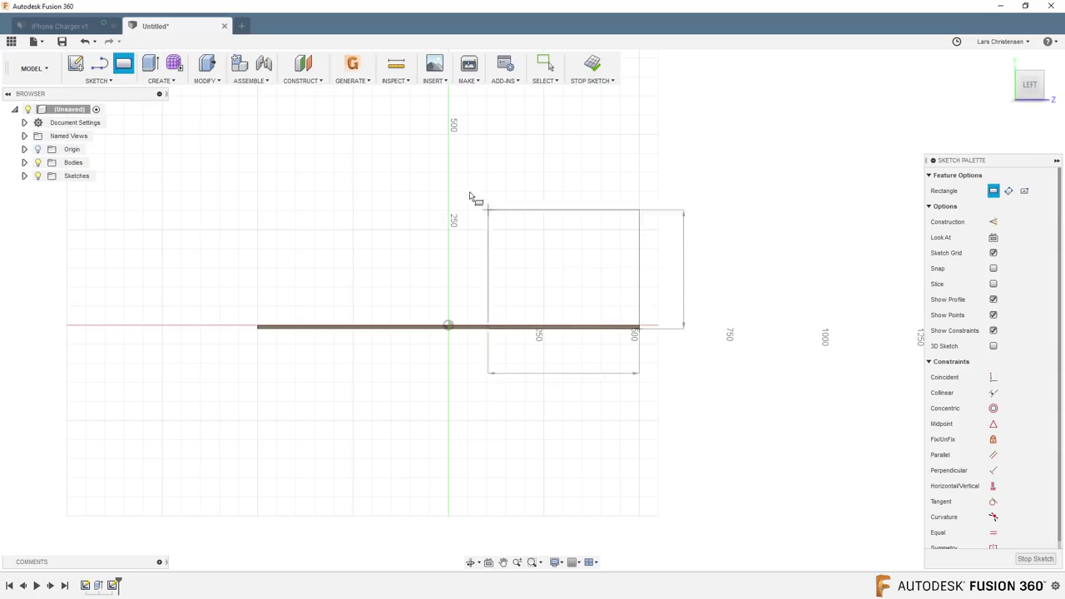
pyautogui.click(257, 99)
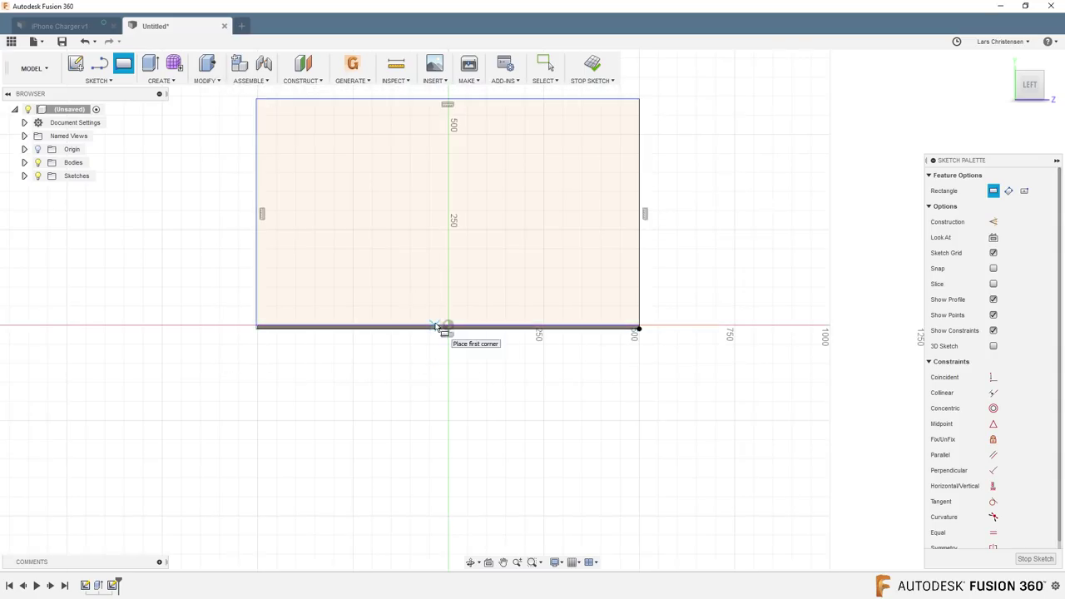
# - Extrude the upright rectangle about 19 mm as a new body to form the back wall
pyautogui.press('q')
pyautogui.click(273, 301)
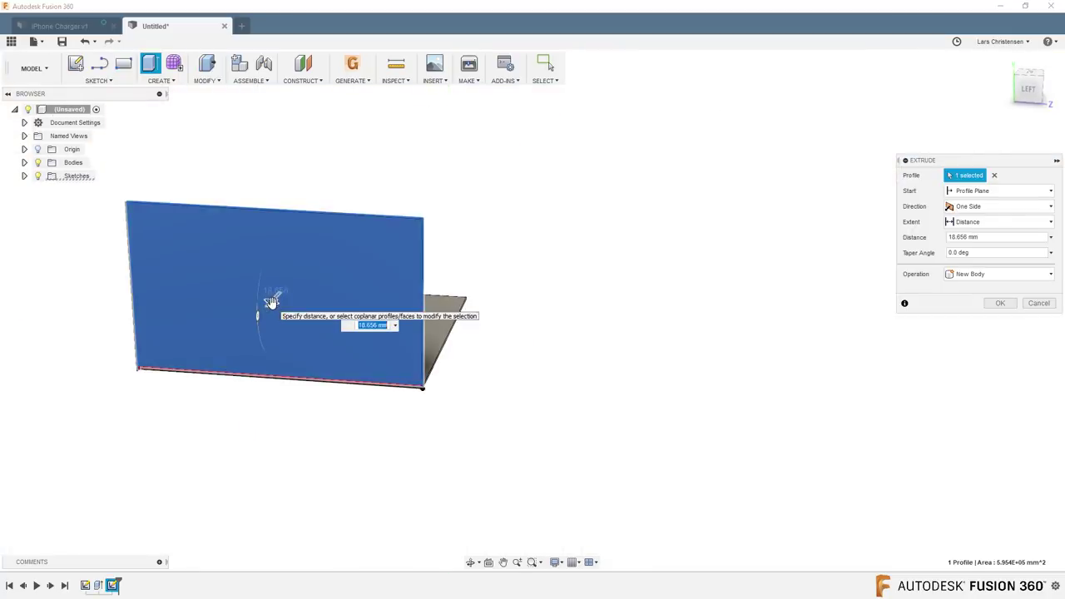
pyautogui.press('Return')
pyautogui.moveTo(693, 236)
pyautogui.keyDown('shift'); pyautogui.mouseDown(button='middle')
pyautogui.moveTo(630, 231)
pyautogui.moveTo(541, 251)
pyautogui.moveTo(651, 266)
pyautogui.moveTo(402, 351)
pyautogui.mouseUp(button='middle'); pyautogui.keyUp('shift')
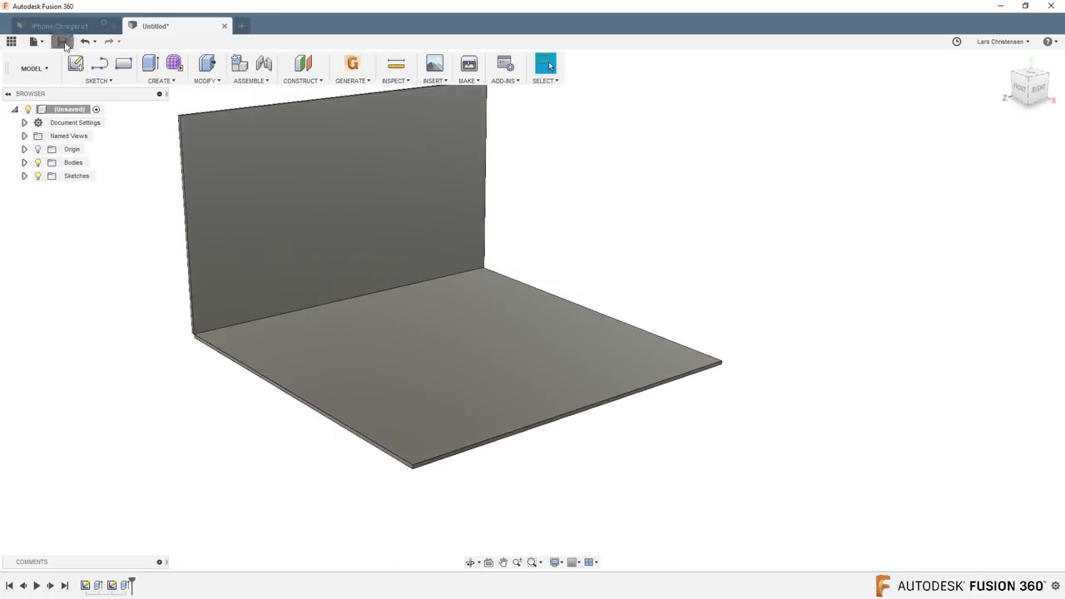
# - Save the scene design as Background in the LiveStream master folder
pyautogui.click(62, 41)
pyautogui.write('Ba')
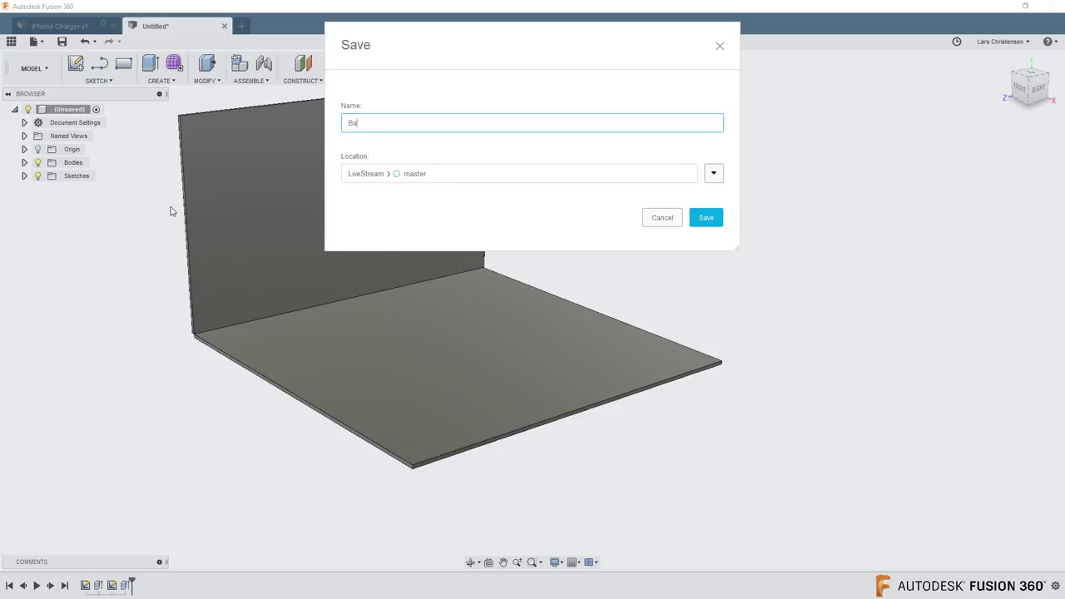
pyautogui.write('ckground')
pyautogui.press('Return')
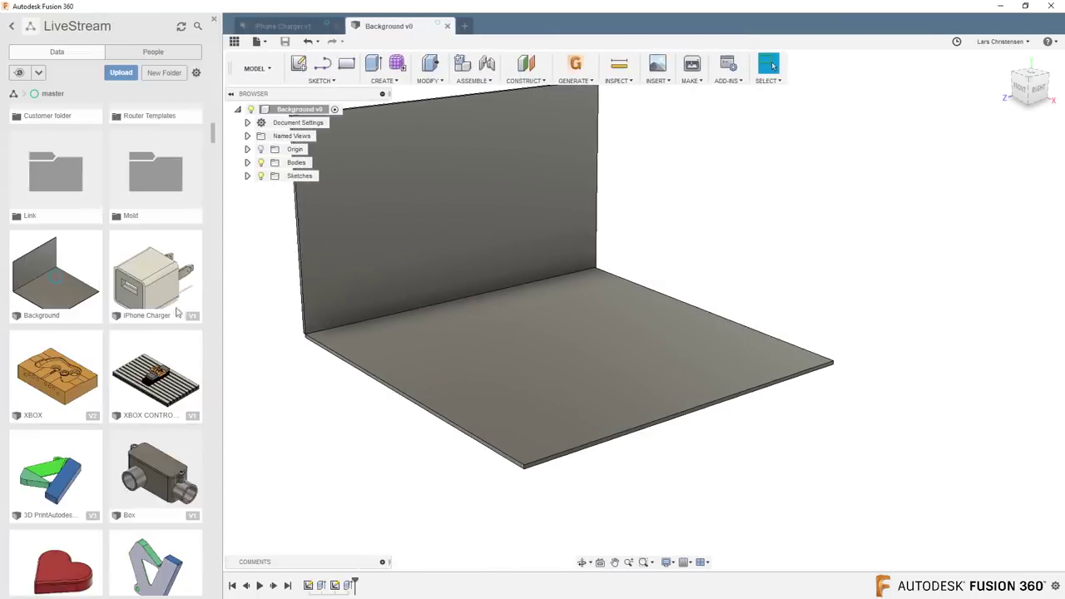
# - Insert the saved iPhone Charger into the Background design and hide the project files
pyautogui.rightClick(156, 287)
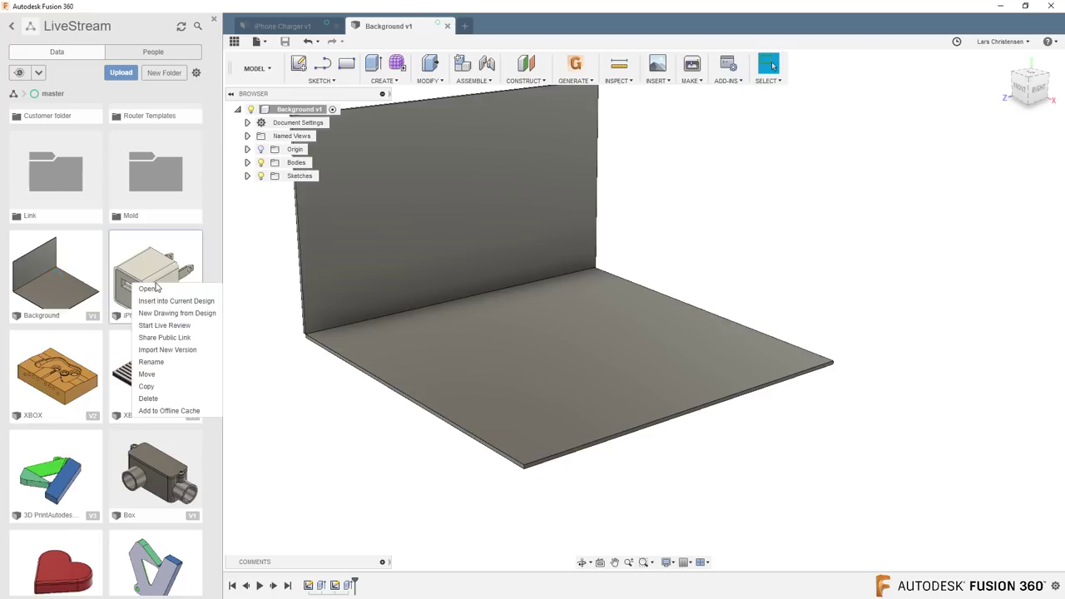
pyautogui.click(166, 301)
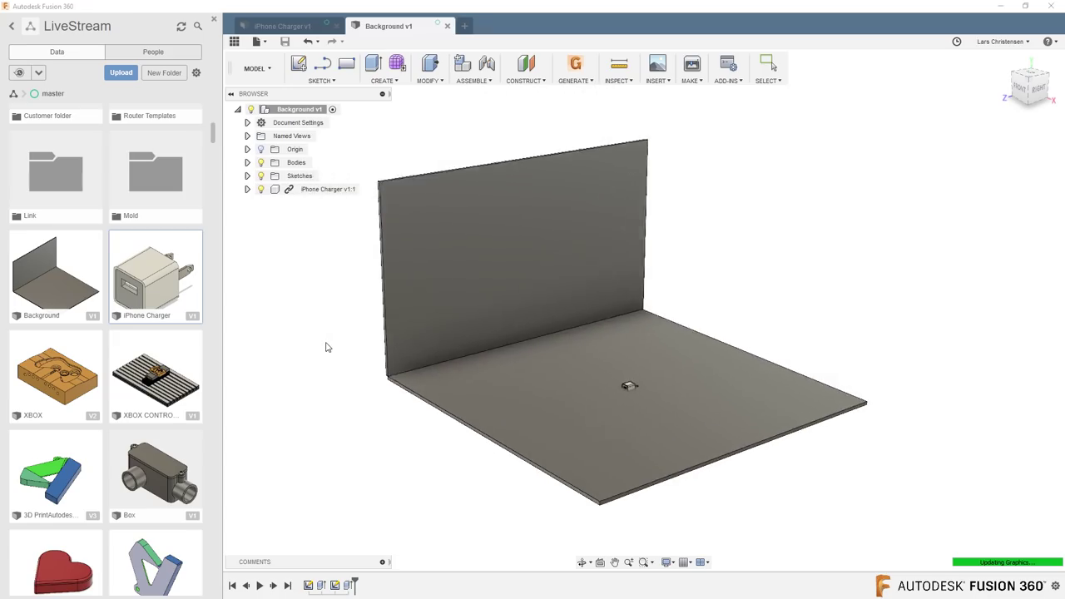
pyautogui.scroll(3, 568, 436)
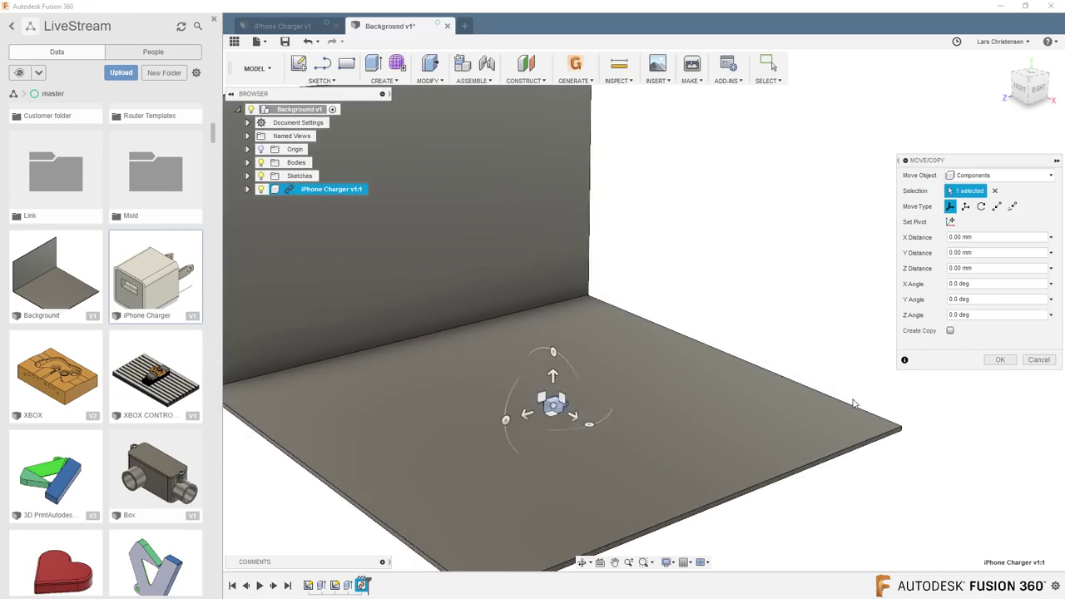
pyautogui.click(234, 41)
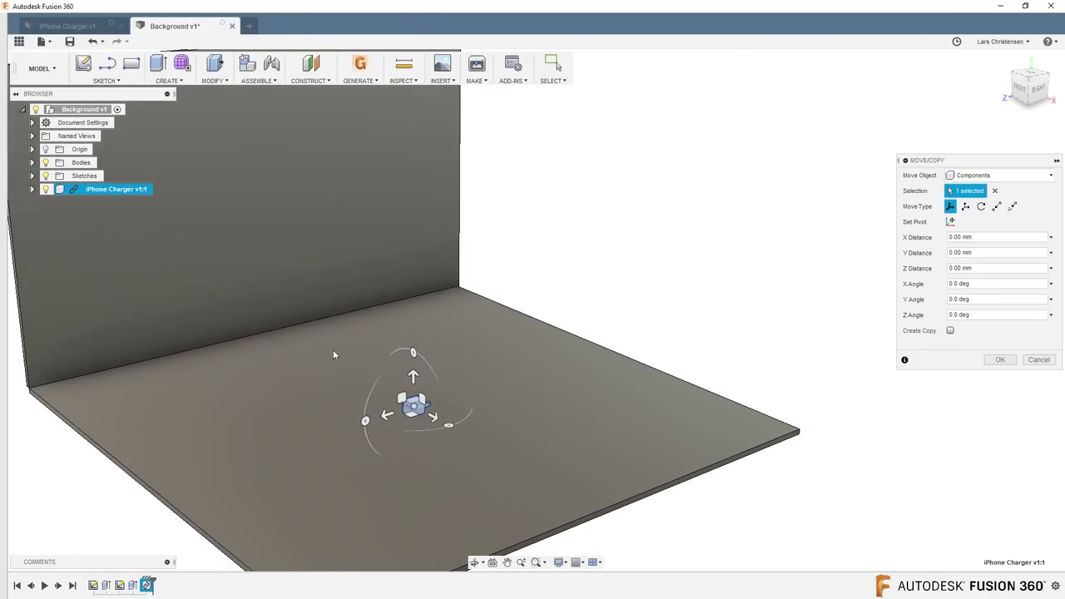
# - Move the charger about 300 mm toward the back wall and raise it 14 mm to rest on the floor plate
pyautogui.moveTo(380, 416)
pyautogui.mouseDown()
pyautogui.moveTo(296, 441)
pyautogui.moveTo(359, 426)
pyautogui.moveTo(380, 397)
pyautogui.mouseUp()
pyautogui.scroll(5, 287, 395)
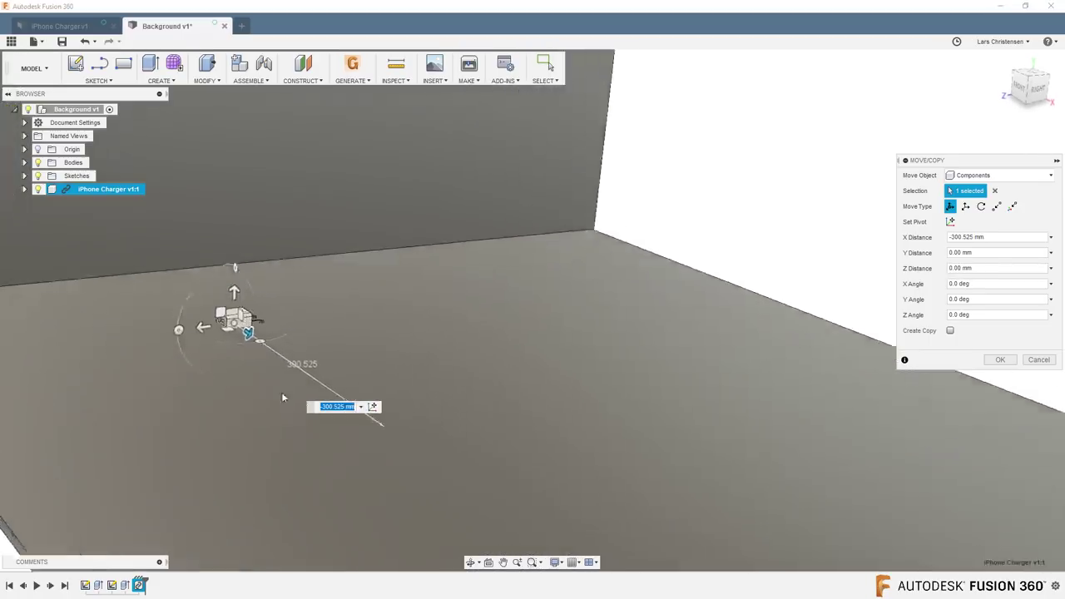
pyautogui.moveTo(293, 331); pyautogui.dragTo(295, 290)
pyautogui.keyDown('shift'); pyautogui.moveTo(295, 287); pyautogui.dragTo(585, 344, button='middle'); pyautogui.keyUp('shift')
pyautogui.moveTo(543, 238); pyautogui.dragTo(540, 289)
pyautogui.write('10')
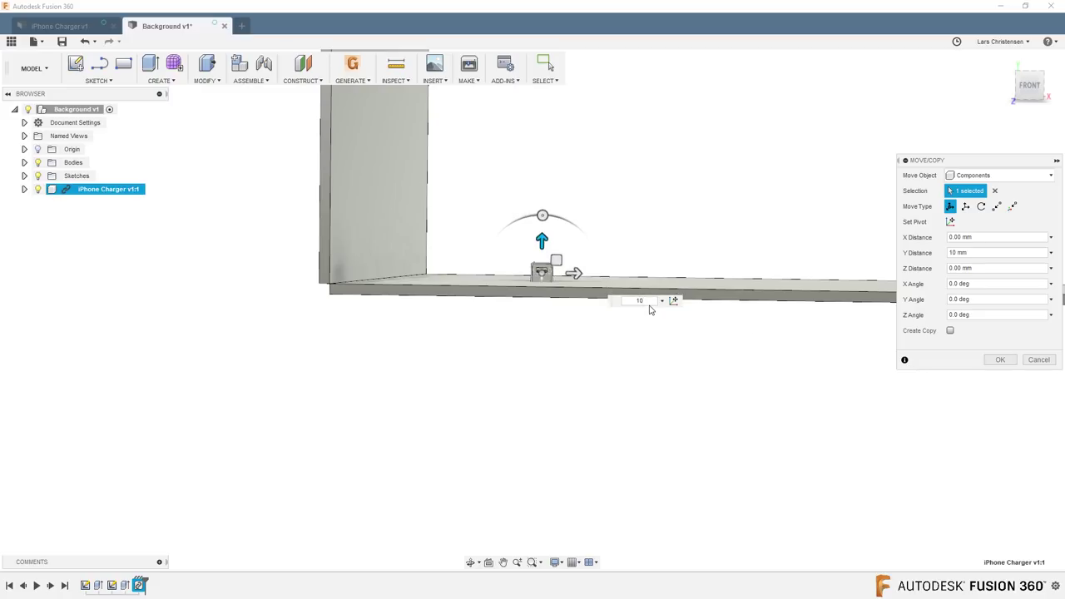
pyautogui.write('2')
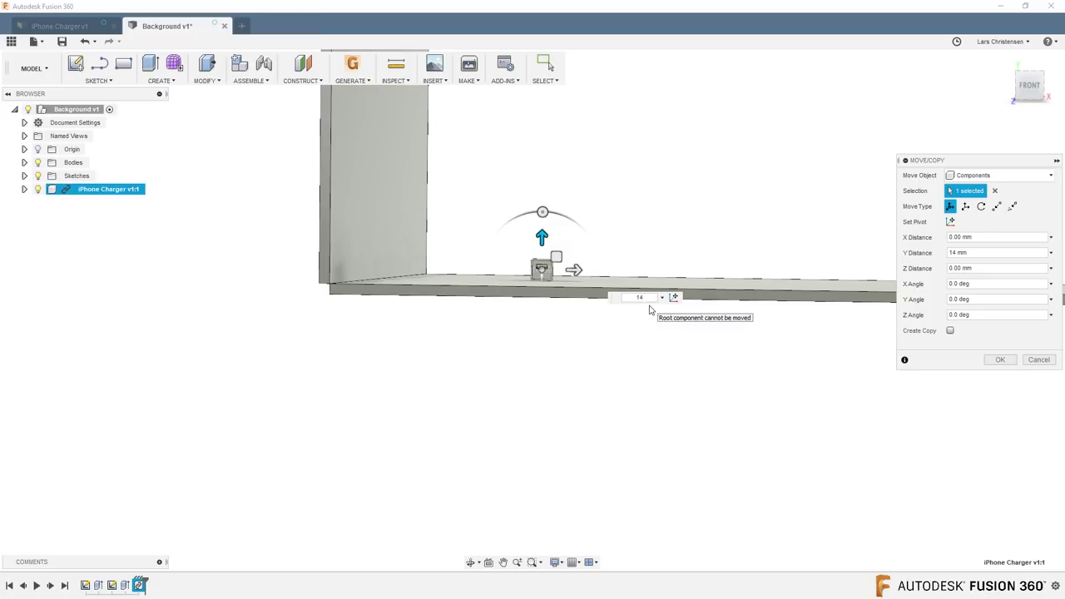
pyautogui.scroll(2, 519, 308)
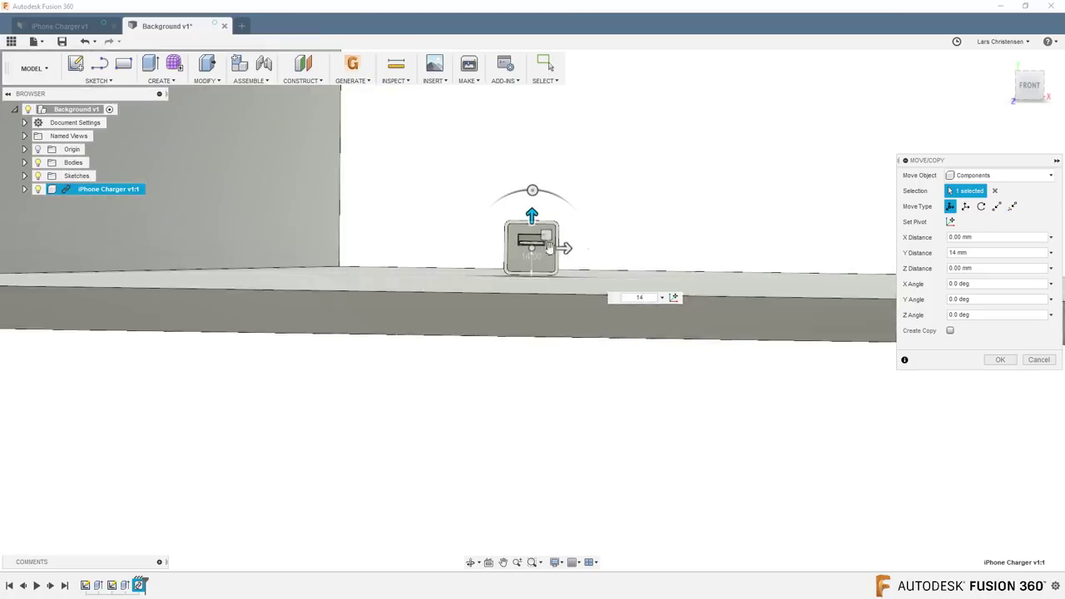
pyautogui.scroll(2, 520, 288)
pyautogui.click(999, 360)
# - Frame the charger in a close-up perspective against the wall and switch to the Render workspace
pyautogui.keyDown('shift'); pyautogui.moveTo(711, 229); pyautogui.dragTo(500, 236, button='middle'); pyautogui.keyUp('shift')
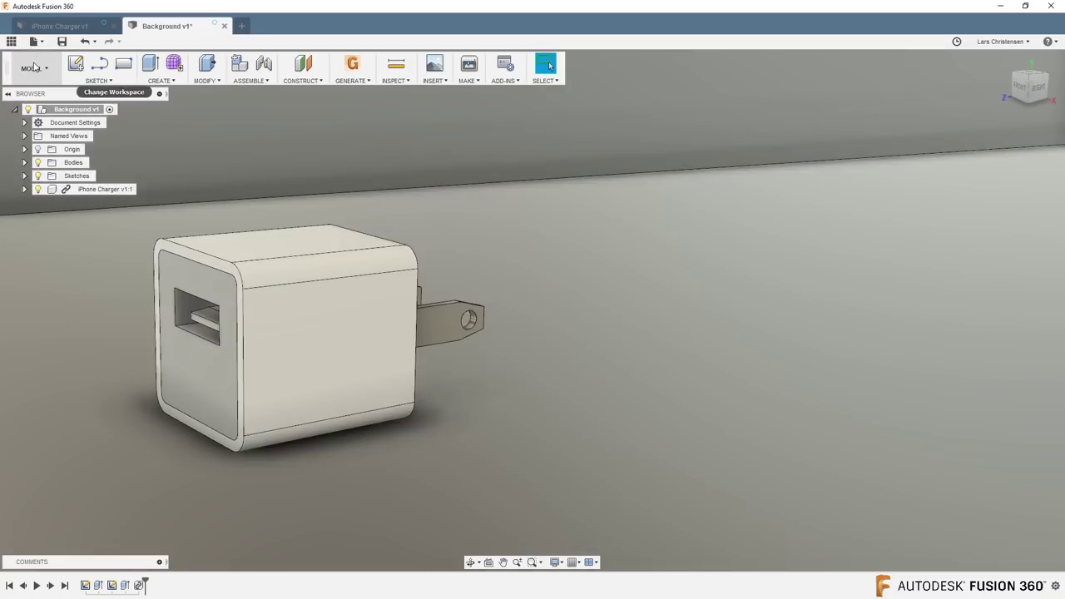
pyautogui.click(32, 67)
pyautogui.click(46, 153)
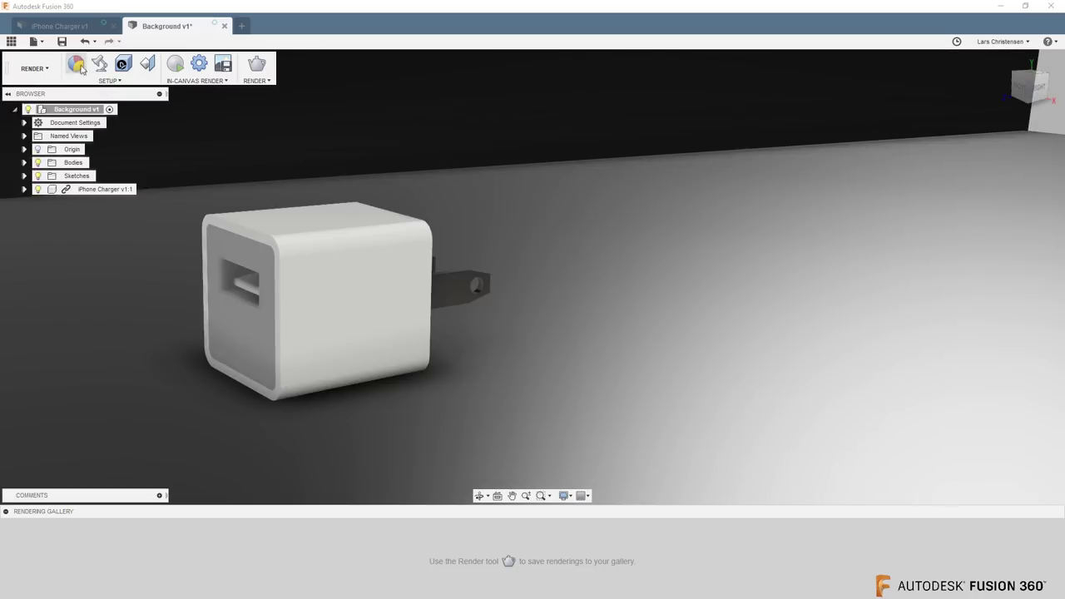
# - Apply the unfinished Walnut wood appearance to the floor plate
pyautogui.click(76, 64)
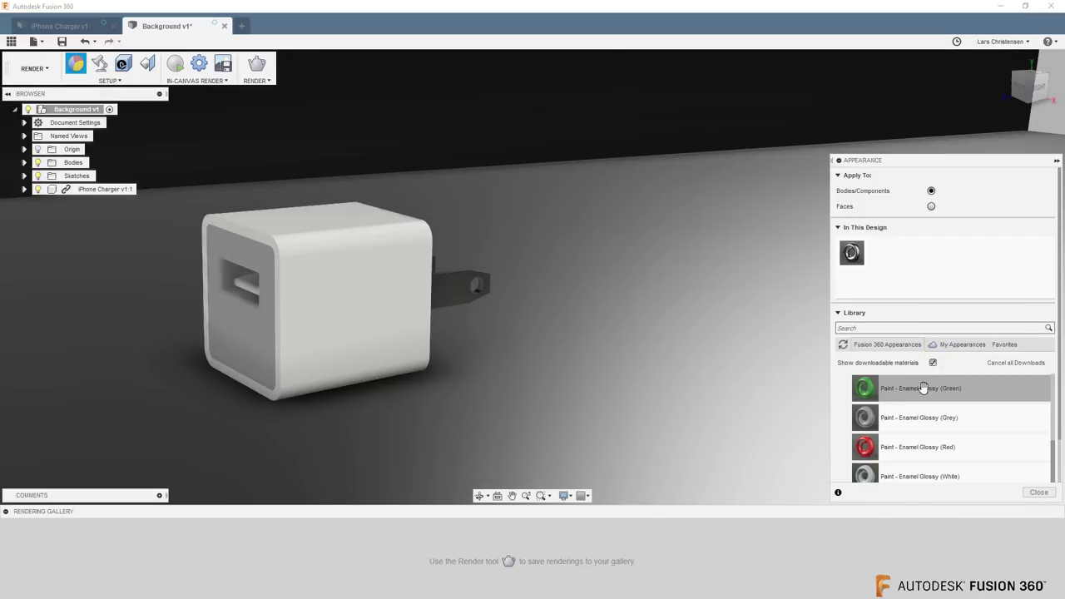
pyautogui.scroll(-3, 923, 388)
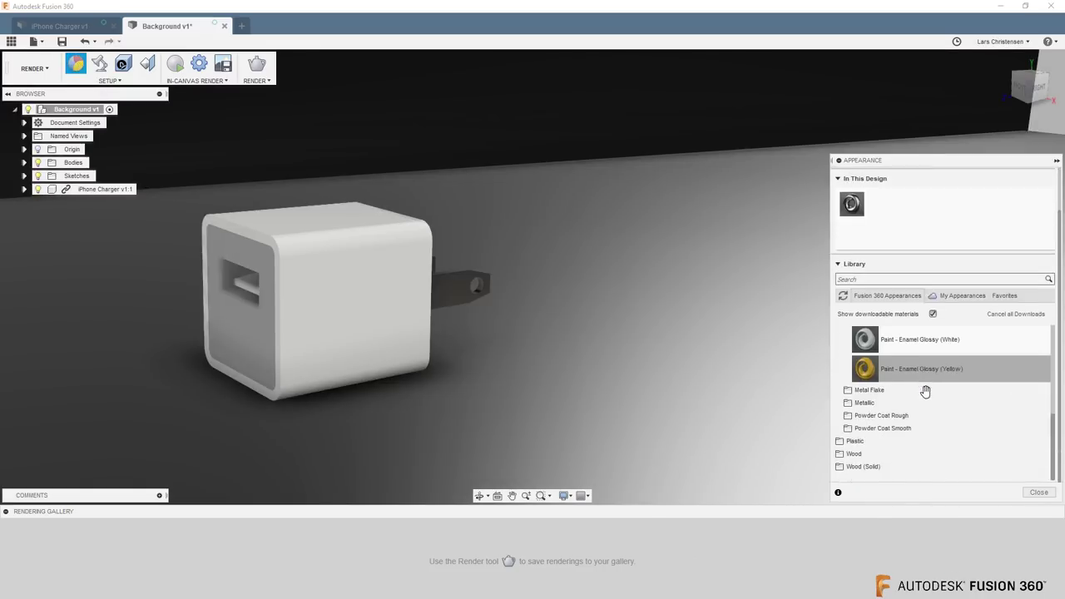
pyautogui.click(878, 456)
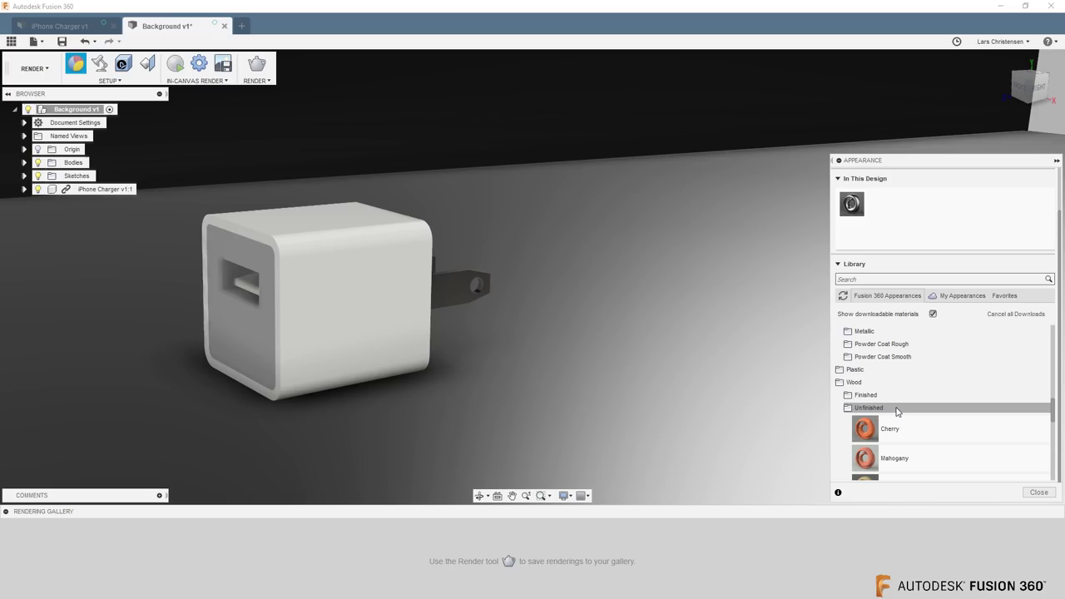
pyautogui.scroll(-5, 890, 414)
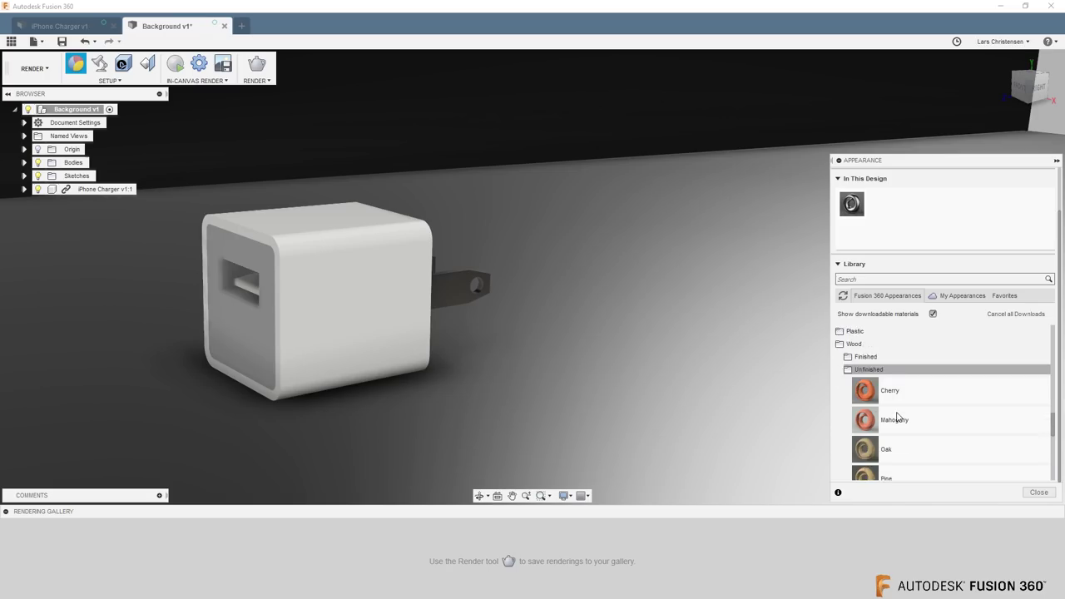
pyautogui.moveTo(923, 402); pyautogui.dragTo(748, 420)
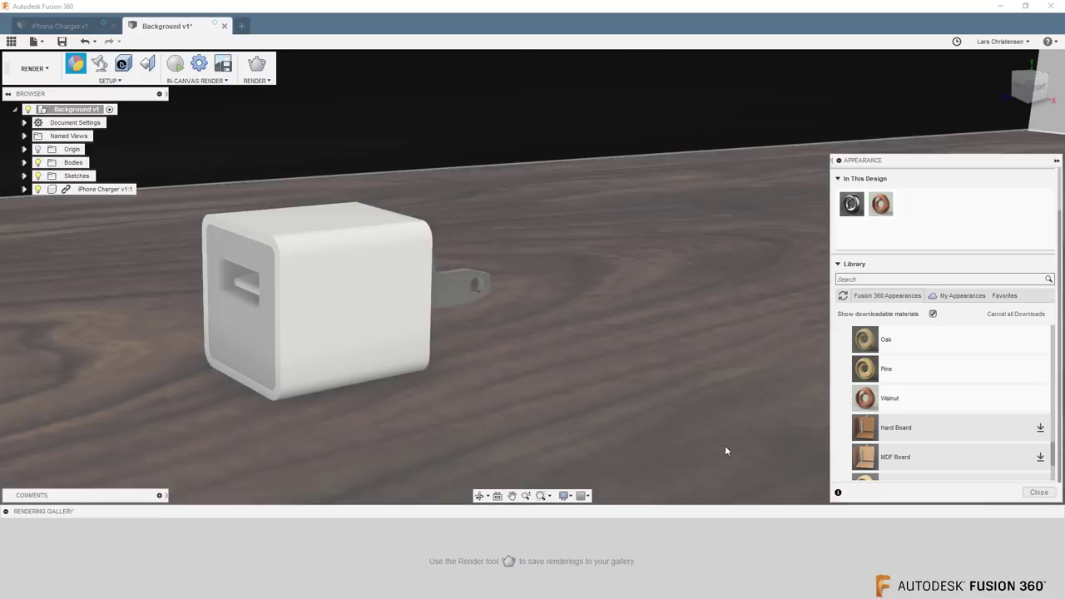
# - Check the reference rendering of the charger scene and apply Paint - Enamel Glossy (White) to the back wall
pyautogui.scroll(-5, 905, 374)
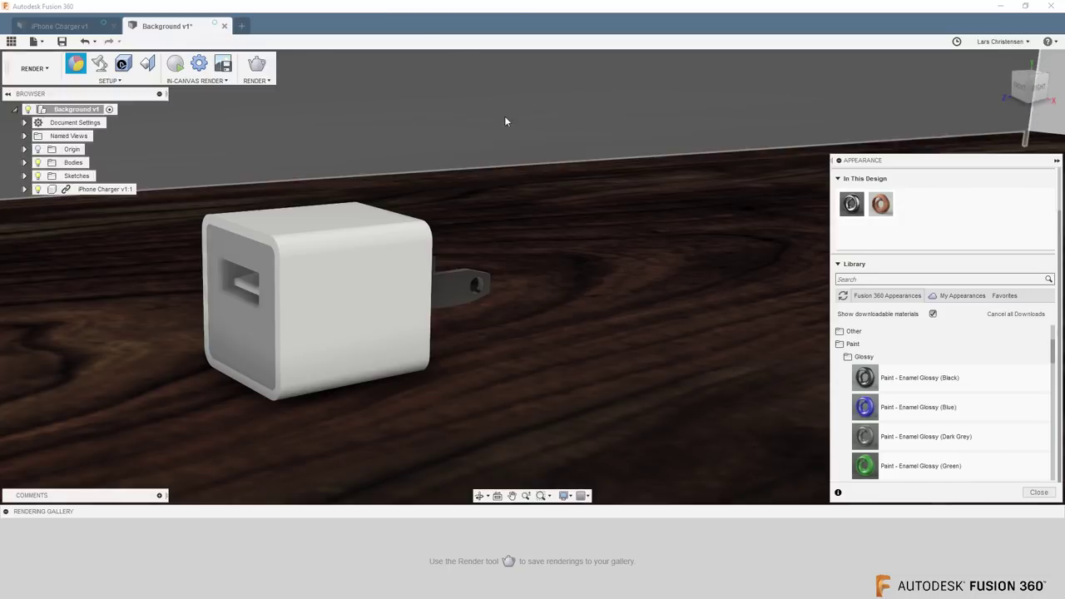
pyautogui.moveTo(486, 136)
pyautogui.keyDown('shift'); pyautogui.mouseDown(button='middle')
pyautogui.moveTo(476, 129)
pyautogui.moveTo(488, 131)
pyautogui.mouseUp(button='middle'); pyautogui.keyUp('shift')
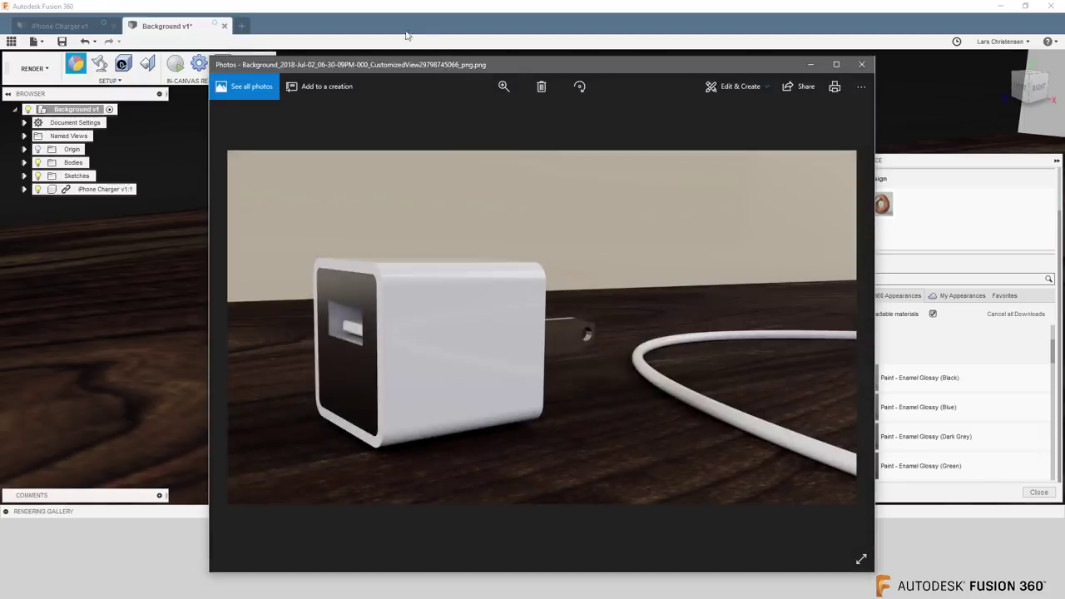
pyautogui.click(836, 64)
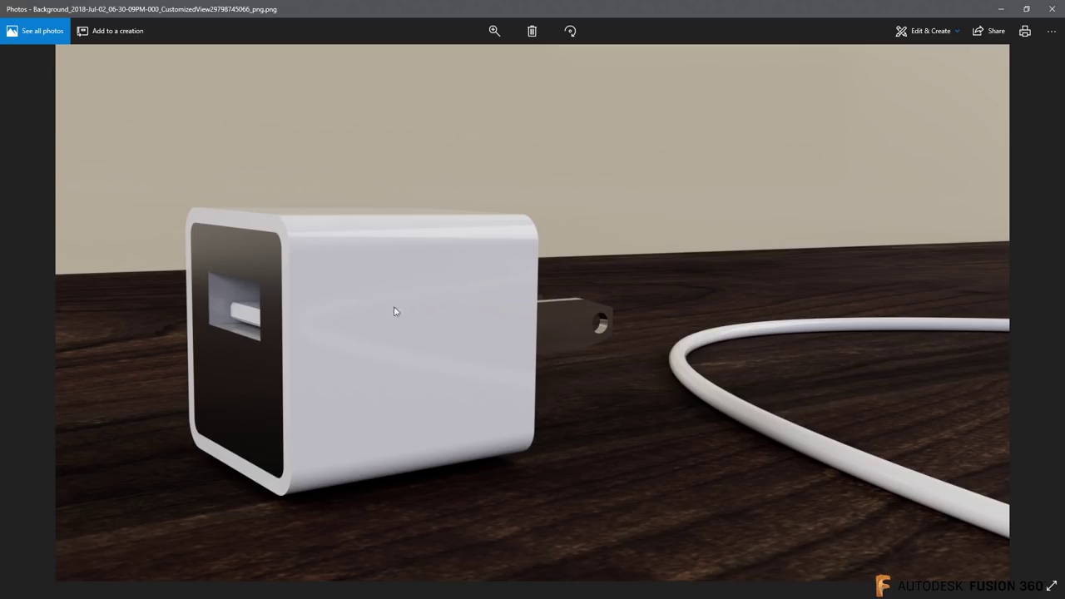
pyautogui.click(1000, 9)
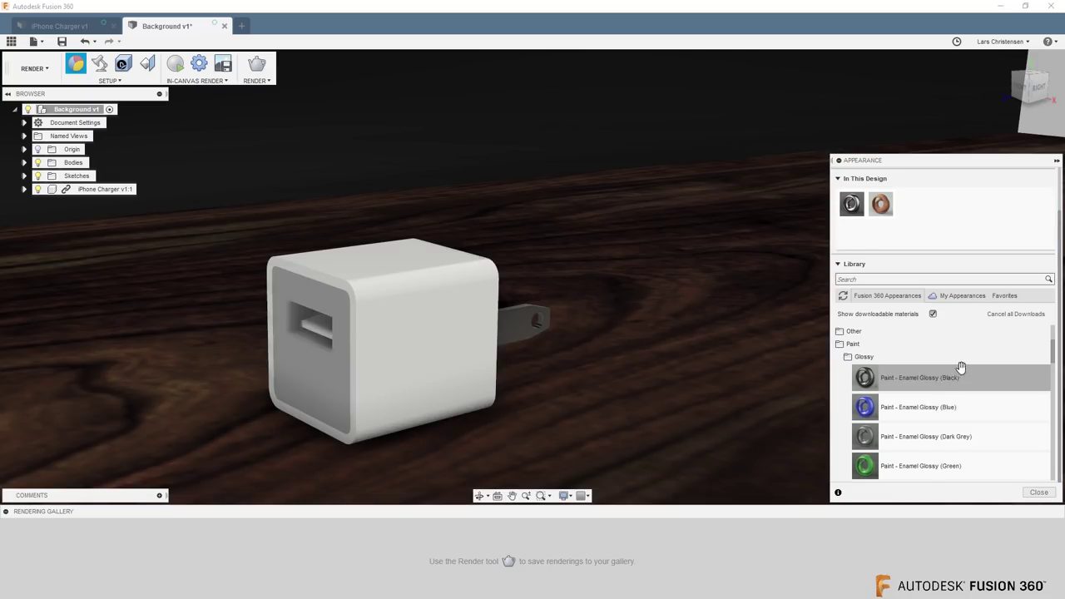
pyautogui.scroll(-3, 933, 390)
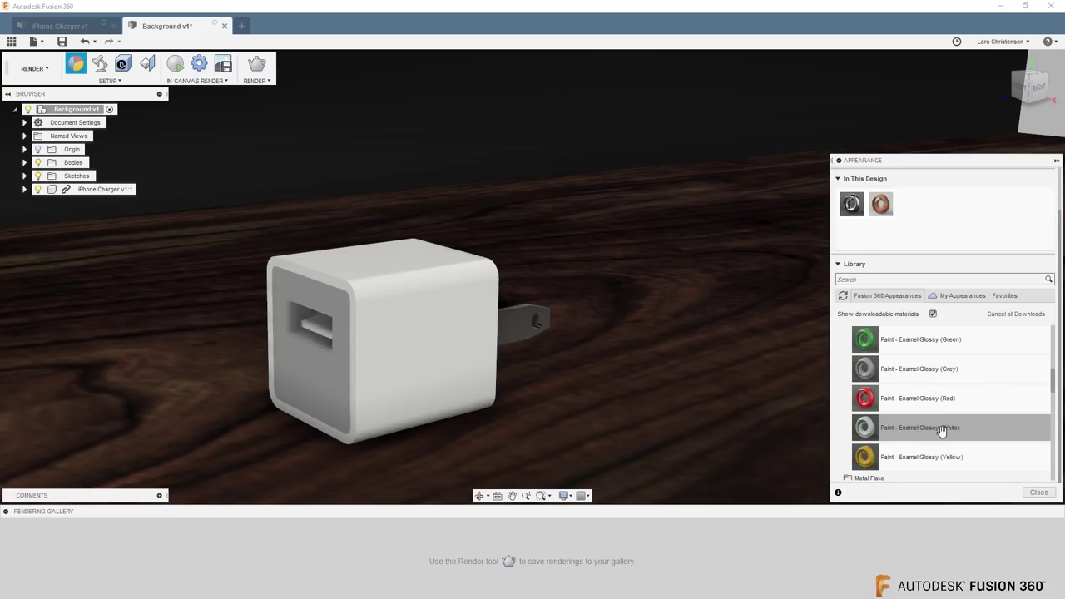
pyautogui.moveTo(939, 430); pyautogui.dragTo(711, 107)
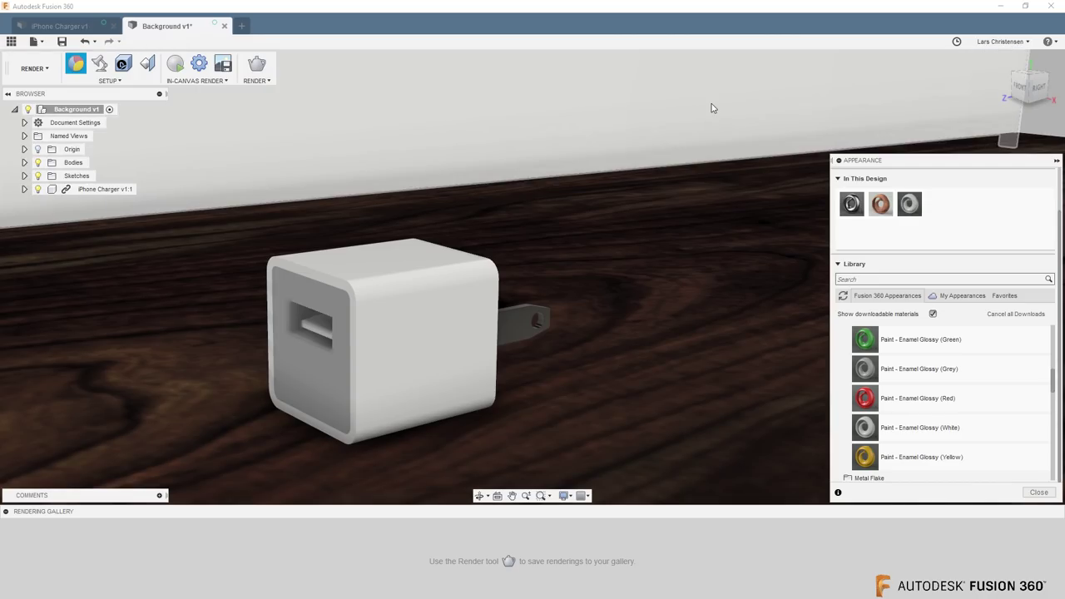
# - Recolour the wall's glossy white paint to a pale cream with RGB 240, 240, 210 and finish assigning appearances
pyautogui.rightClick(911, 209)
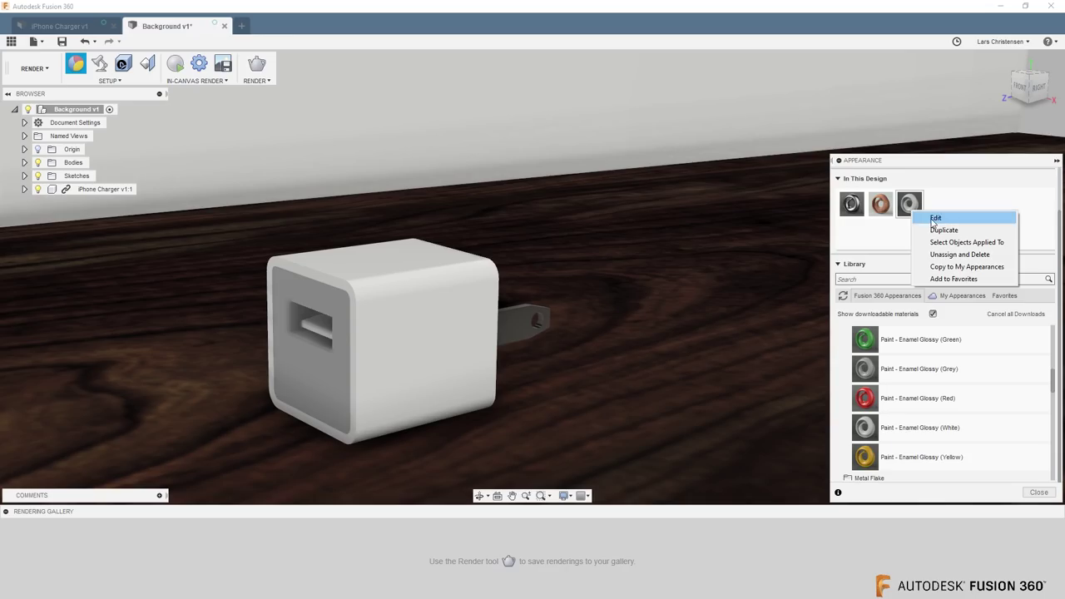
pyautogui.click(934, 219)
pyautogui.moveTo(821, 225)
pyautogui.mouseDown()
pyautogui.moveTo(751, 231)
pyautogui.moveTo(721, 252)
pyautogui.moveTo(805, 227)
pyautogui.mouseUp()
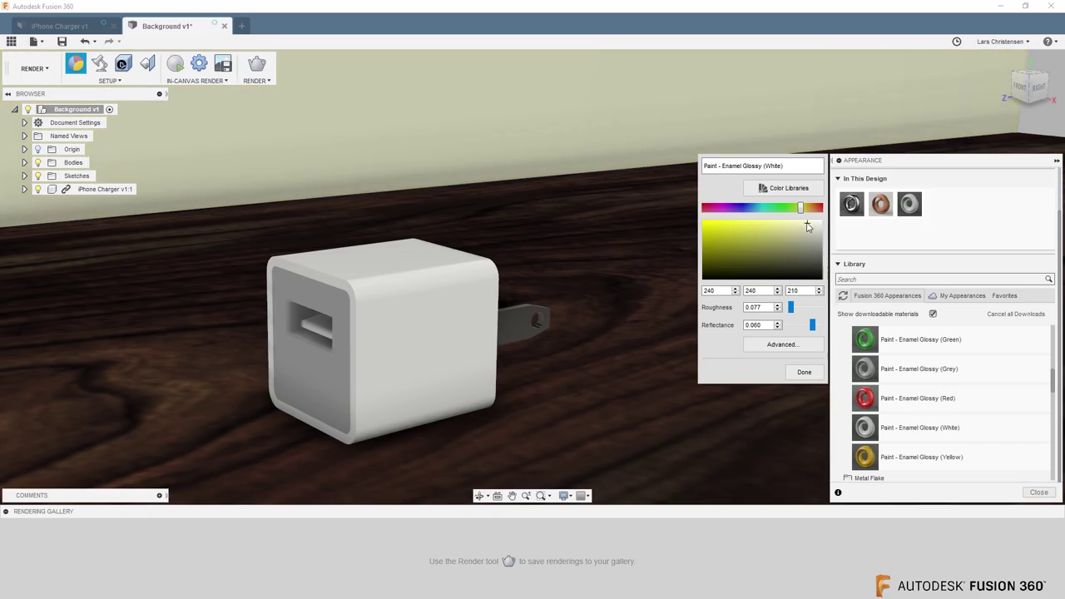
pyautogui.click(803, 372)
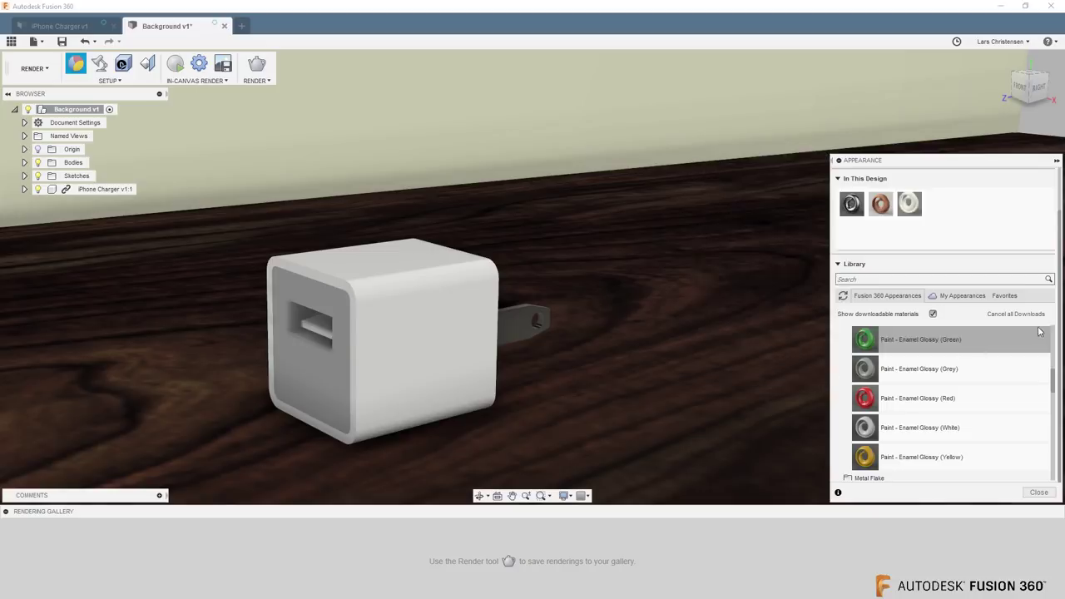
pyautogui.click(1038, 492)
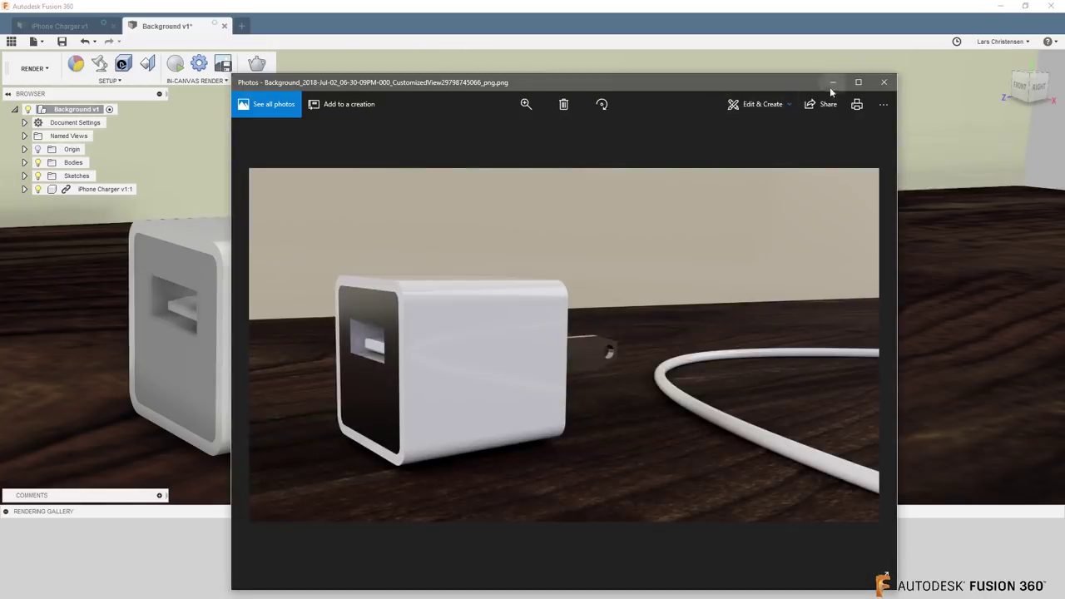
# - View the reference rendering enlarged, close it, and return the Background design to the Model workspace
pyautogui.click(857, 81)
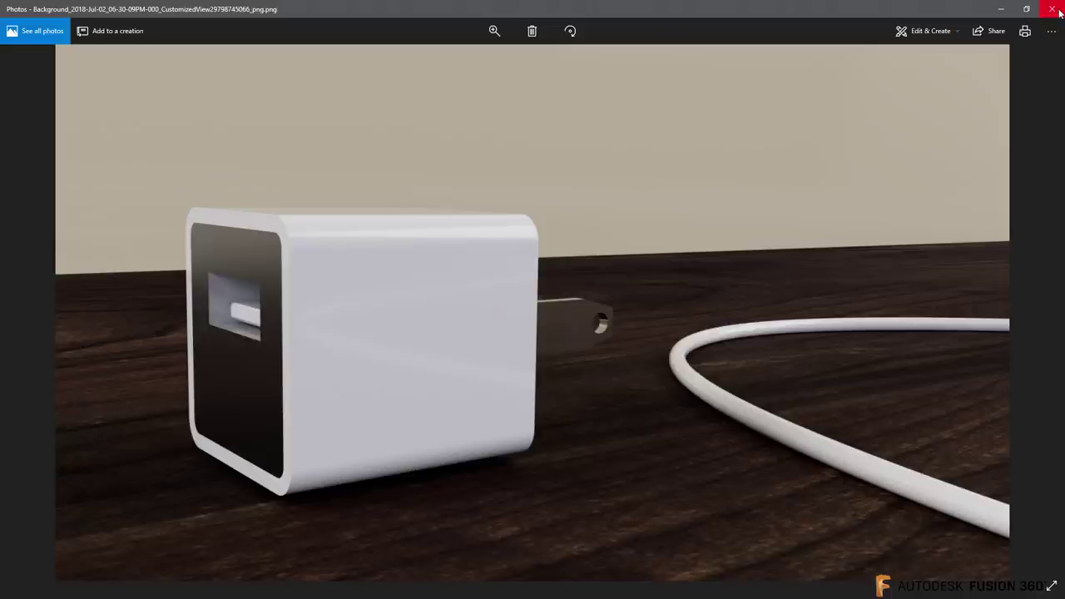
pyautogui.click(1053, 9)
pyautogui.click(35, 68)
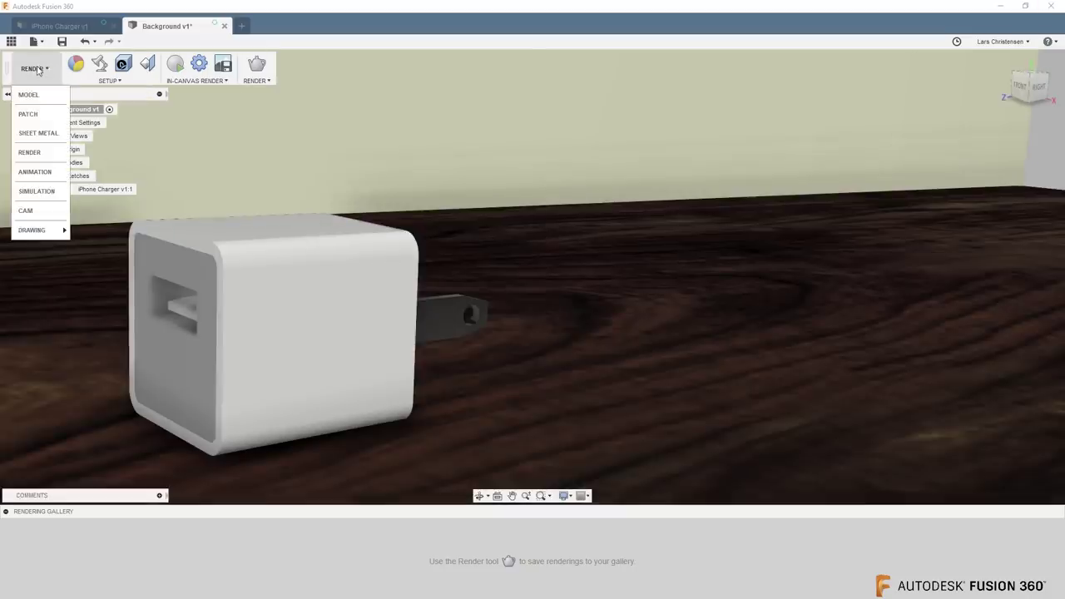
pyautogui.click(28, 94)
pyautogui.scroll(-5, 434, 314)
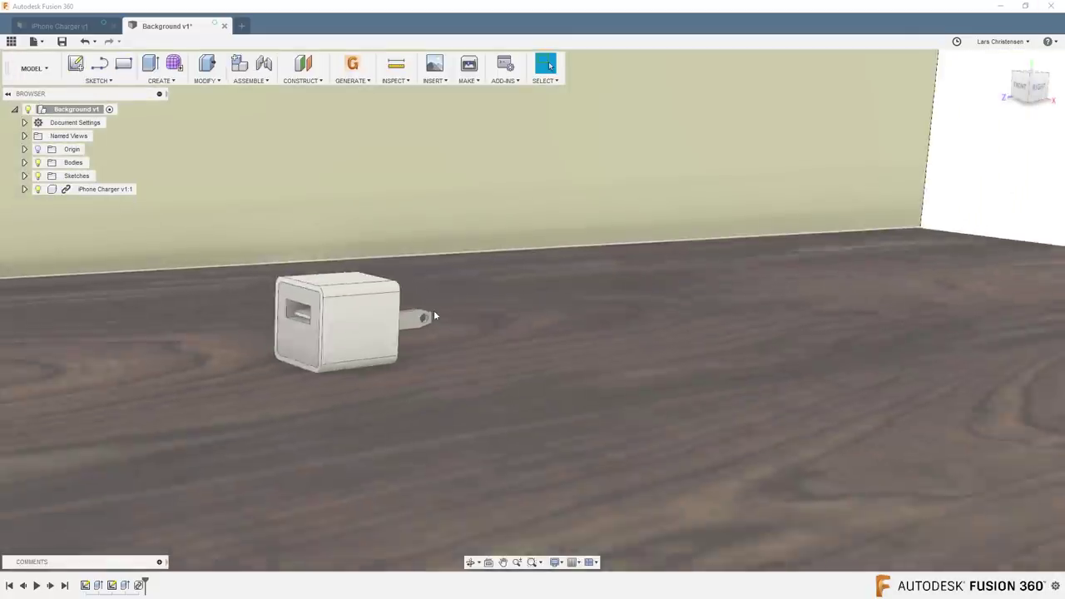
pyautogui.scroll(-6, 434, 316)
pyautogui.moveTo(452, 352)
pyautogui.keyDown('shift'); pyautogui.mouseDown(button='middle')
pyautogui.moveTo(431, 486)
pyautogui.moveTo(392, 506)
pyautogui.moveTo(68, 353)
pyautogui.moveTo(72, 311)
pyautogui.moveTo(392, 281)
pyautogui.mouseUp(button='middle'); pyautogui.keyUp('shift')
# - On the horizontal origin plane, sketch a six-point fit point spline from the origin, looping around behind the charger
pyautogui.click(76, 67)
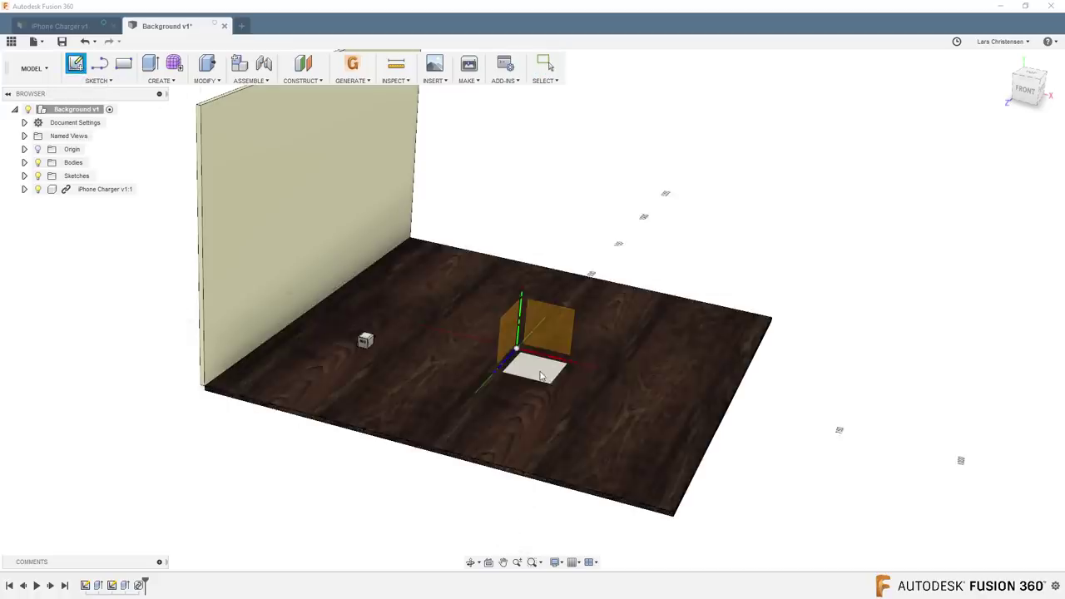
pyautogui.click(440, 375)
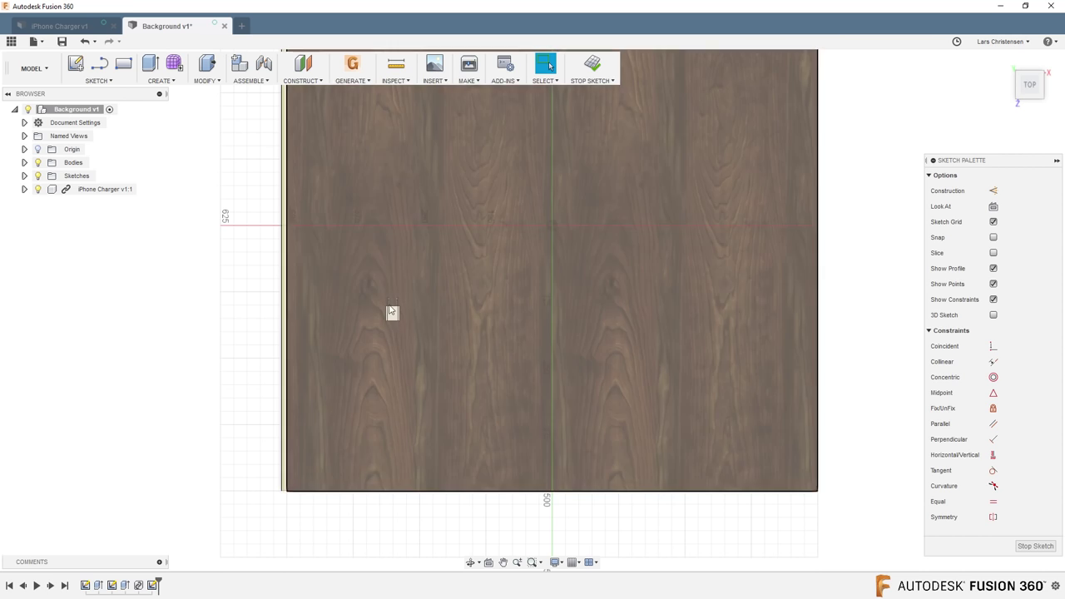
pyautogui.scroll(3, 590, 171)
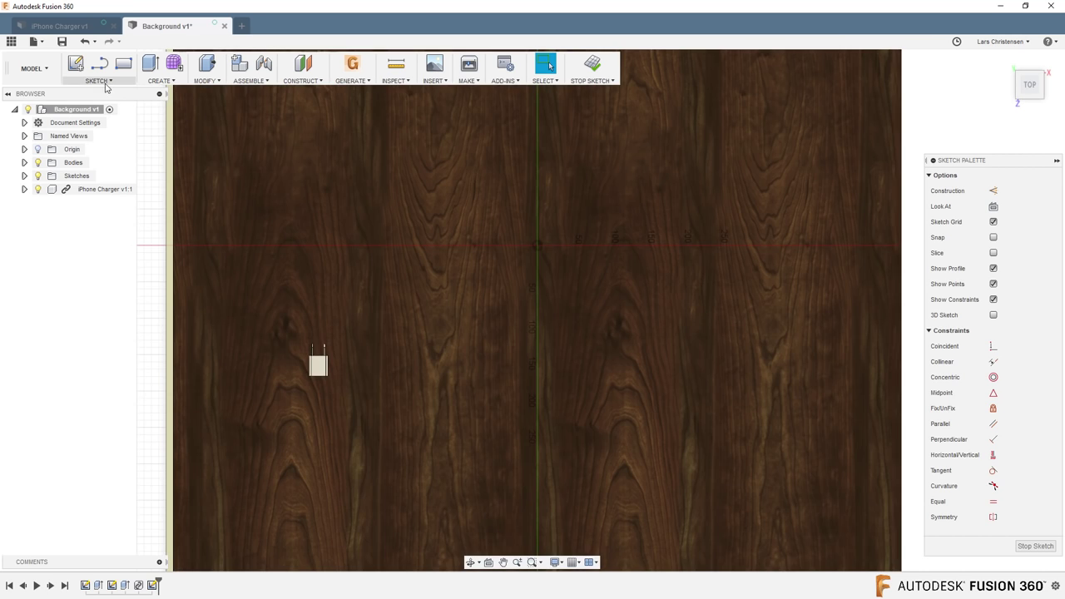
pyautogui.click(107, 81)
pyautogui.click(99, 204)
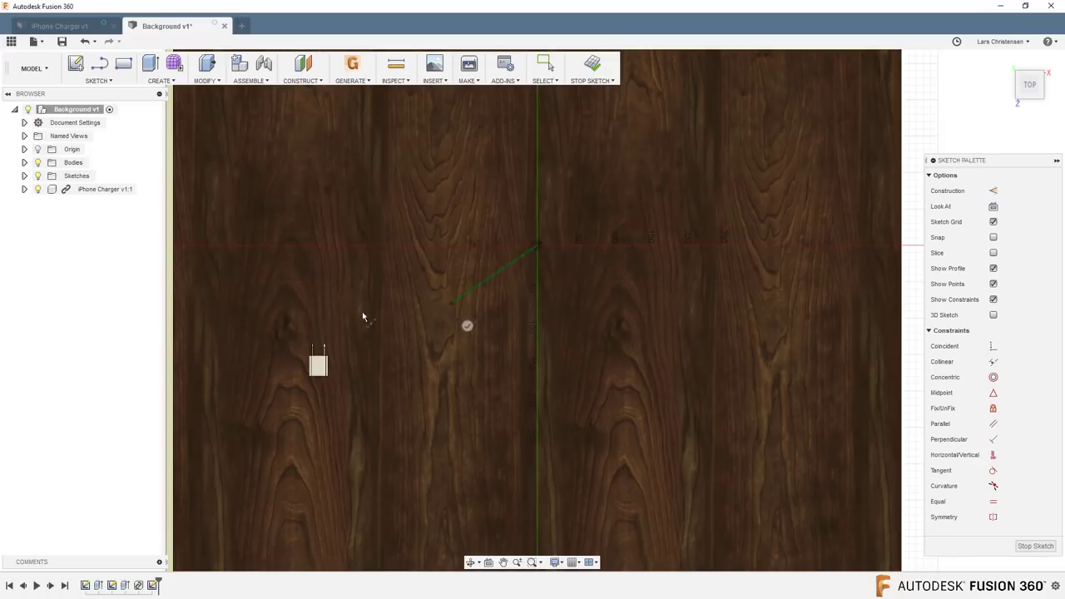
pyautogui.click(268, 260)
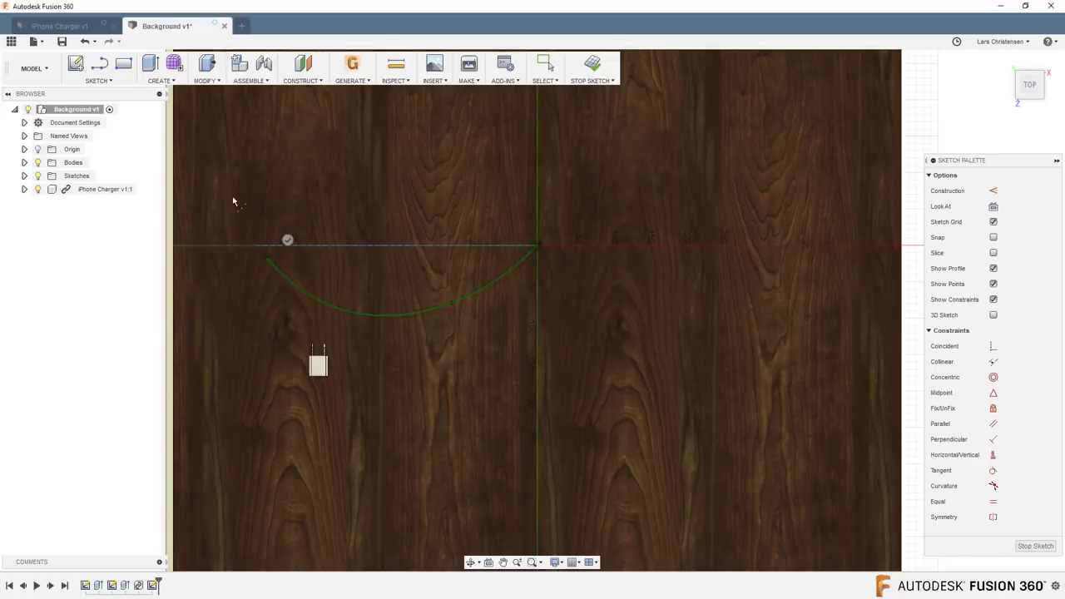
pyautogui.click(270, 161)
pyautogui.click(399, 165)
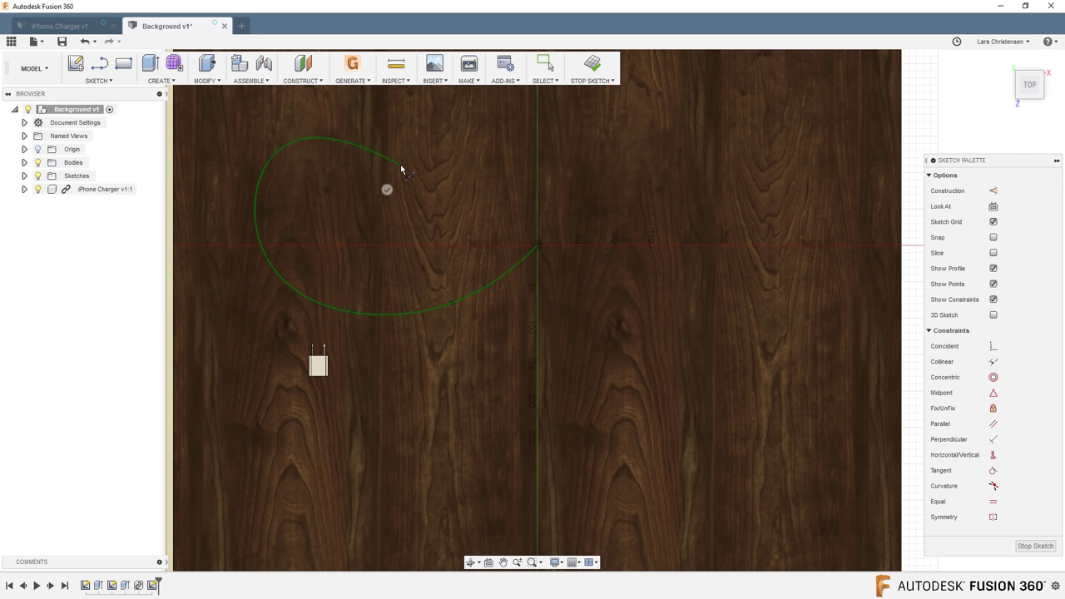
pyautogui.click(387, 189)
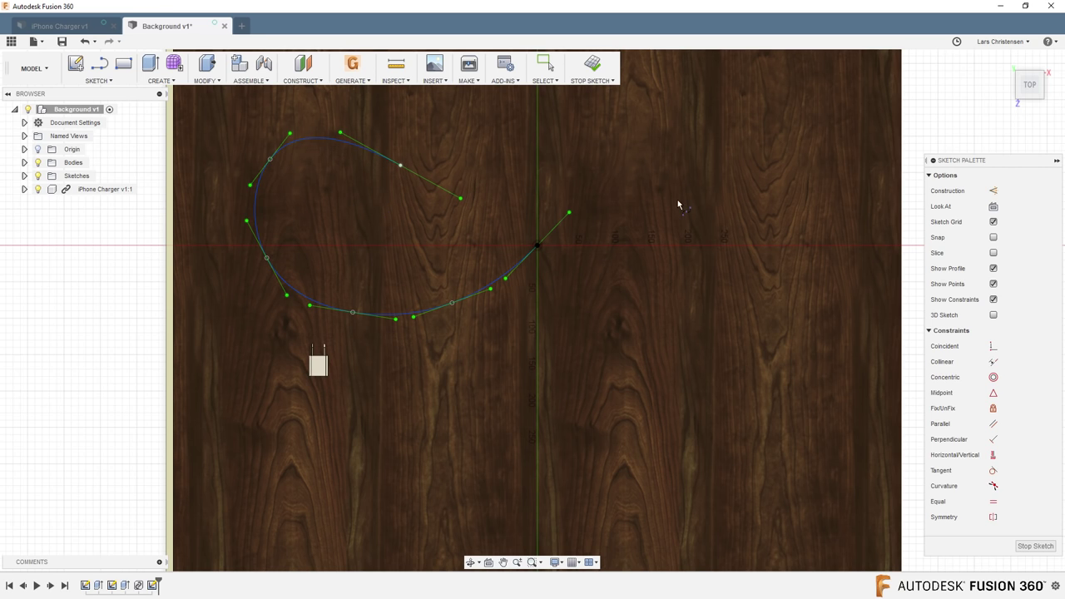
# - Constrain the spline's tangent handle at the origin to horizontal and finish the cable path sketch
pyautogui.scroll(2, 617, 206)
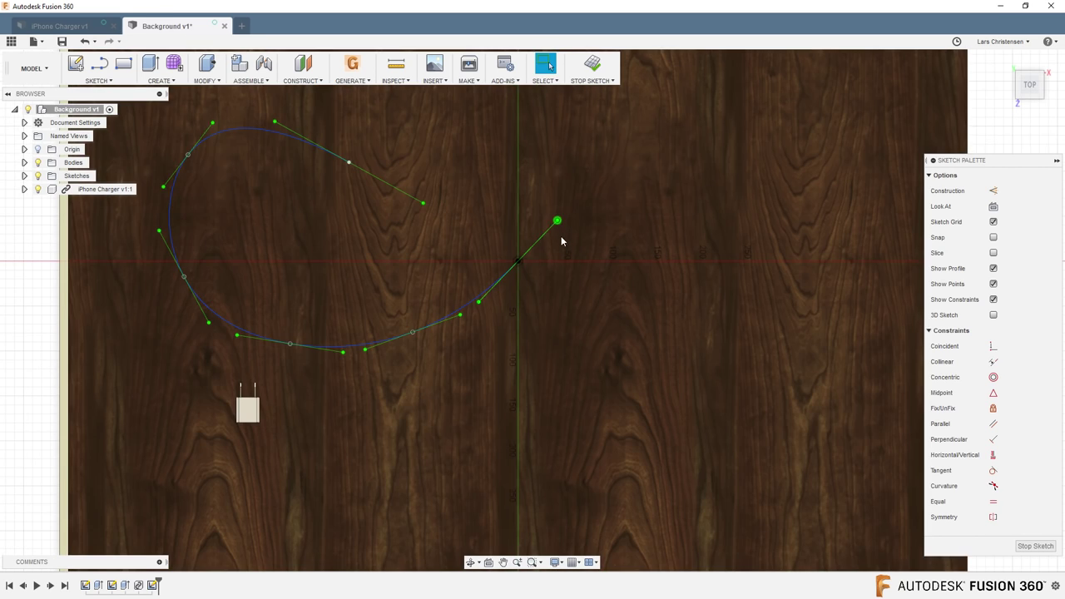
pyautogui.moveTo(562, 236); pyautogui.dragTo(563, 252)
pyautogui.click(546, 250)
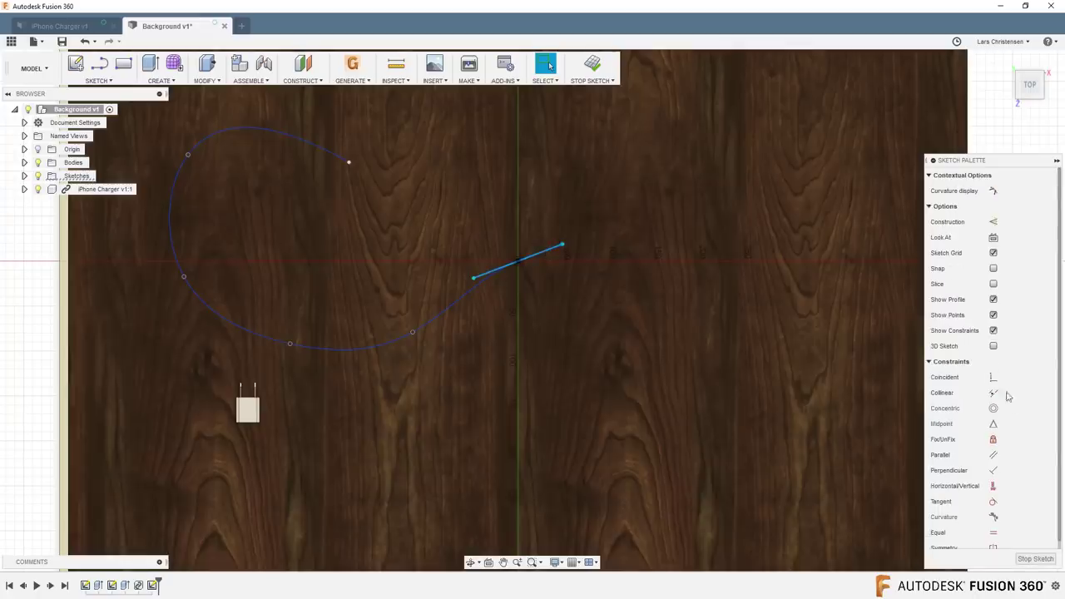
pyautogui.click(993, 486)
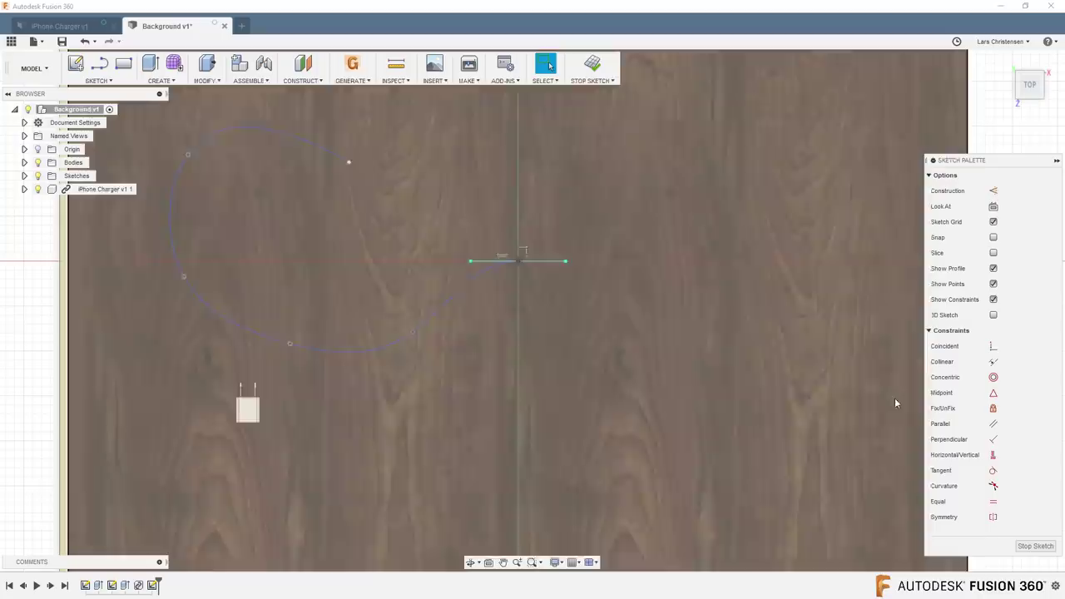
pyautogui.click(1035, 546)
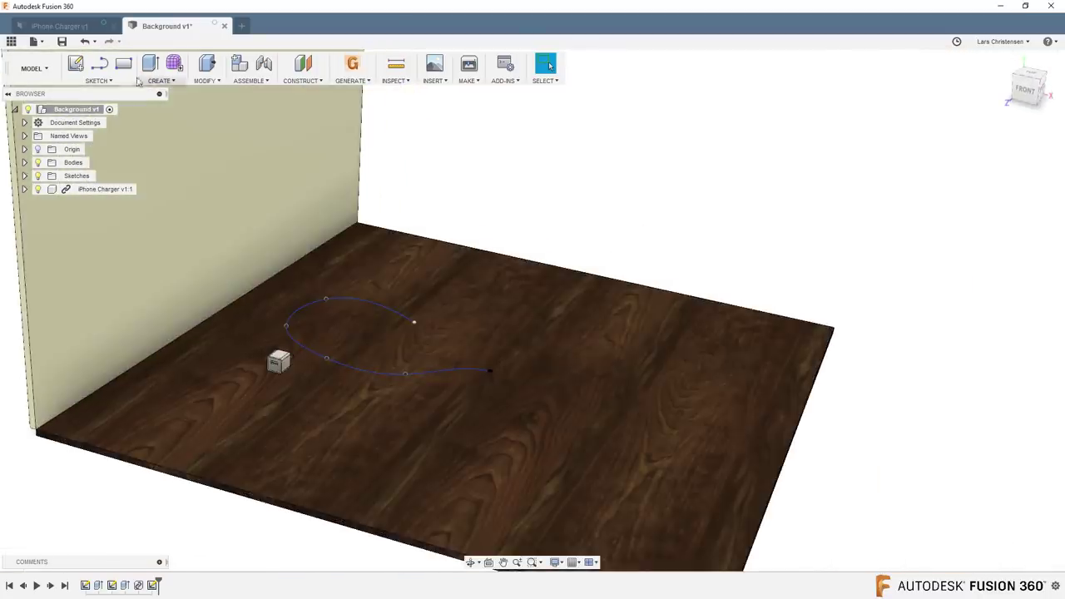
# - Sketch a 2.8 mm diameter circle above the floor near the origin, on the vertical plane crossing the start of the spline
pyautogui.click(76, 63)
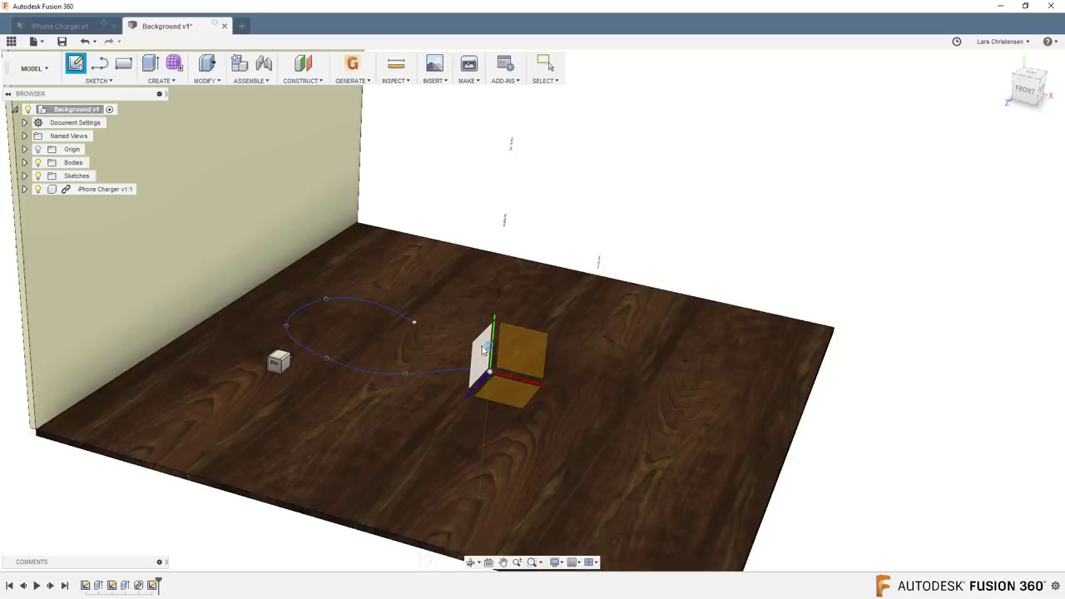
pyautogui.click(486, 349)
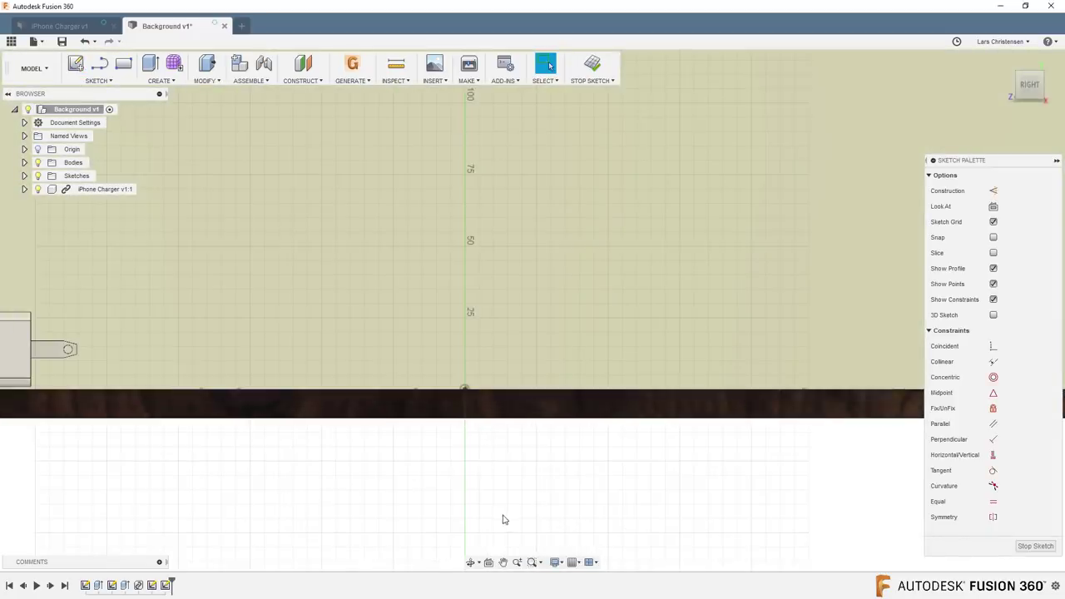
pyautogui.press('c')
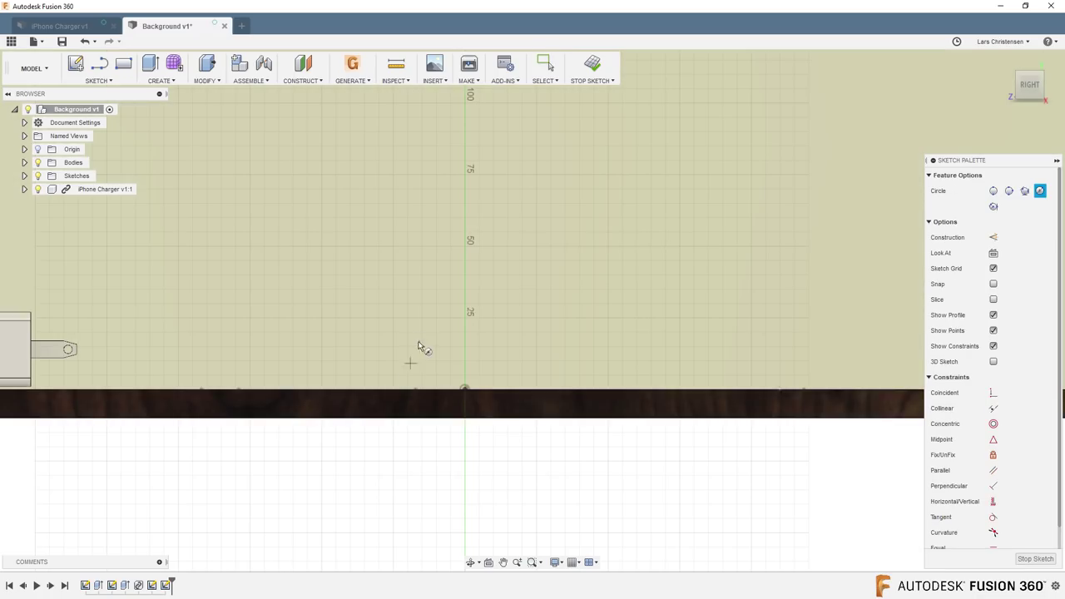
pyautogui.click(417, 337)
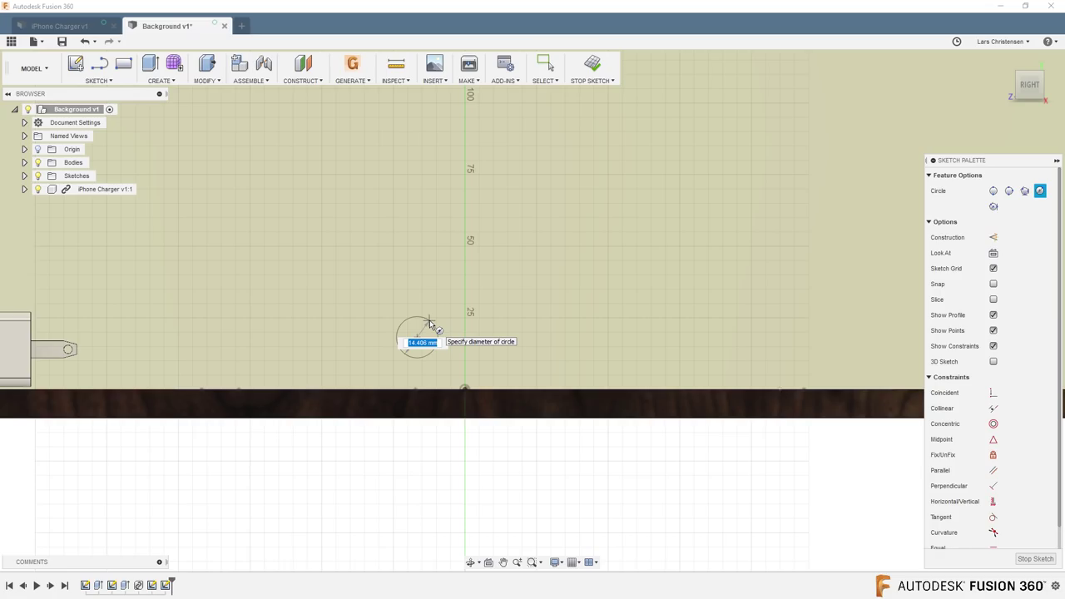
pyautogui.write('2.8')
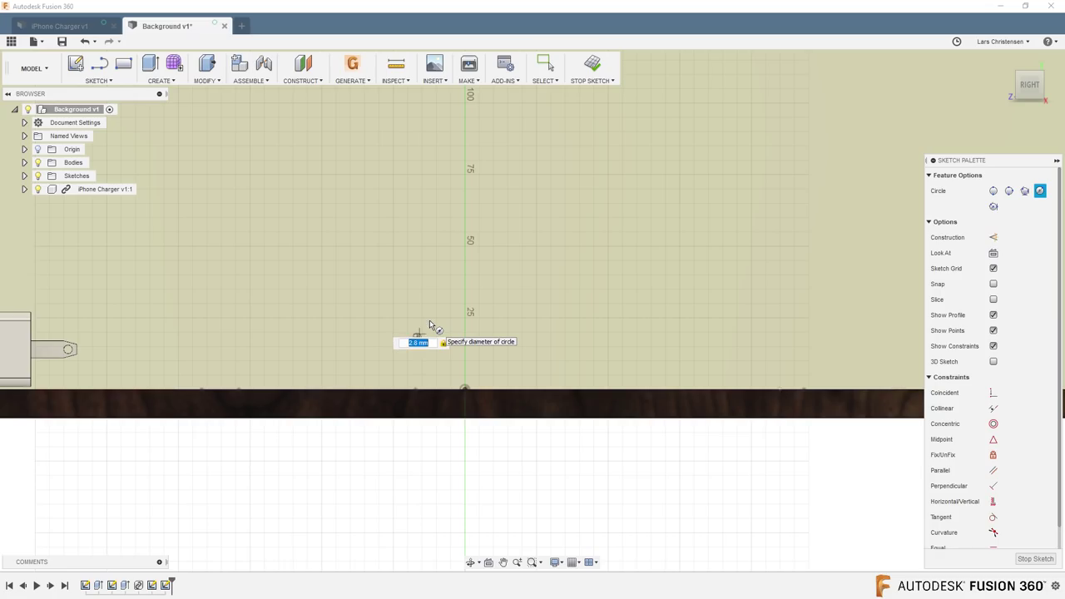
pyautogui.press('Return')
pyautogui.press('Escape')
pyautogui.scroll(4, 459, 330)
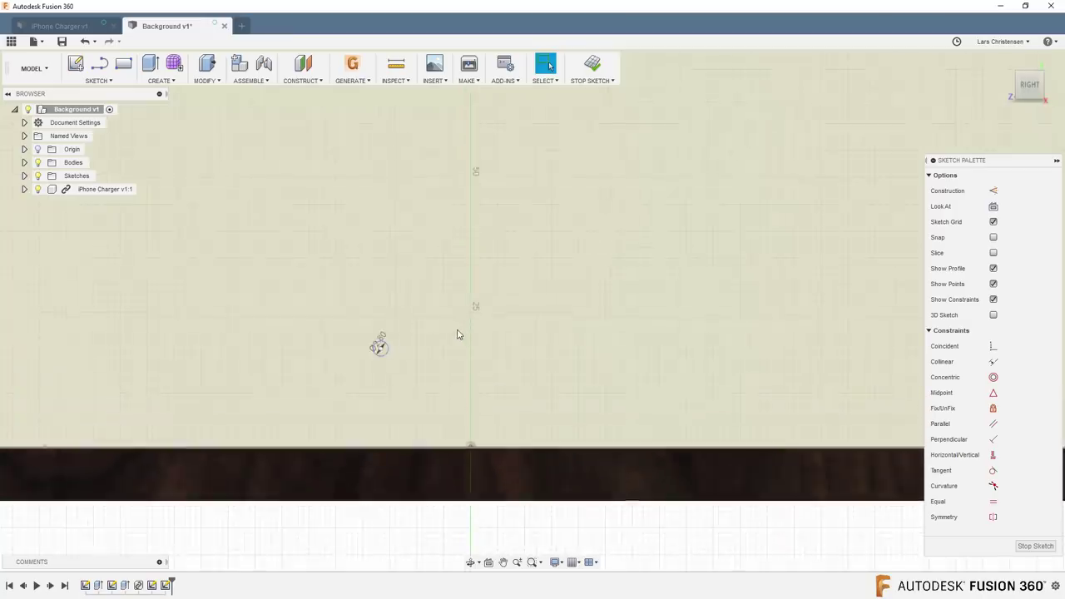
# - Constrain the cable profile circle tangent to the floor line and vertically aligned with the origin
pyautogui.scroll(2, 458, 333)
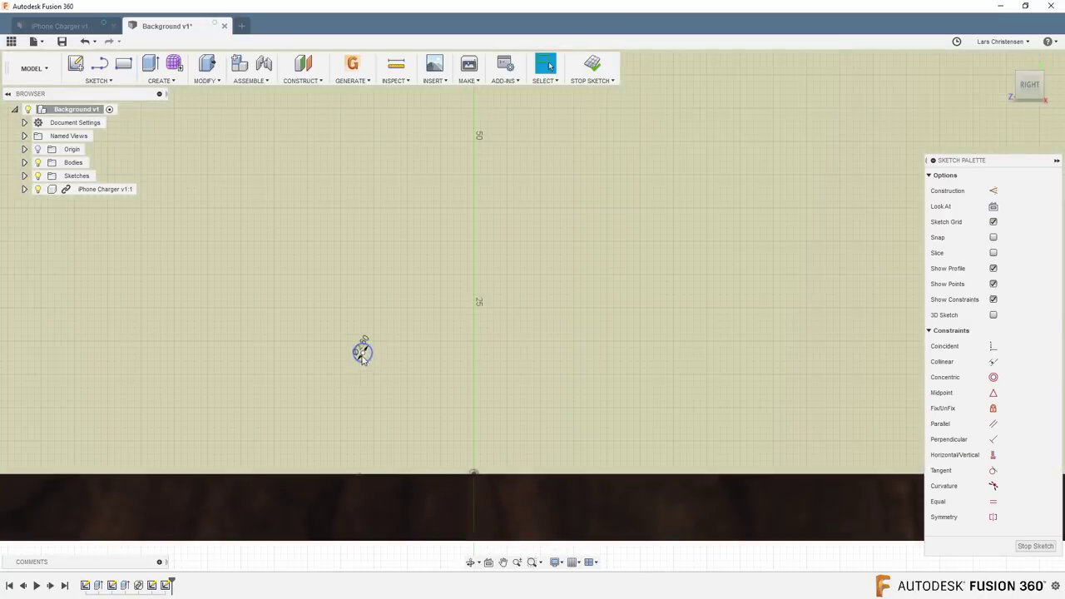
pyautogui.moveTo(364, 351); pyautogui.dragTo(455, 363)
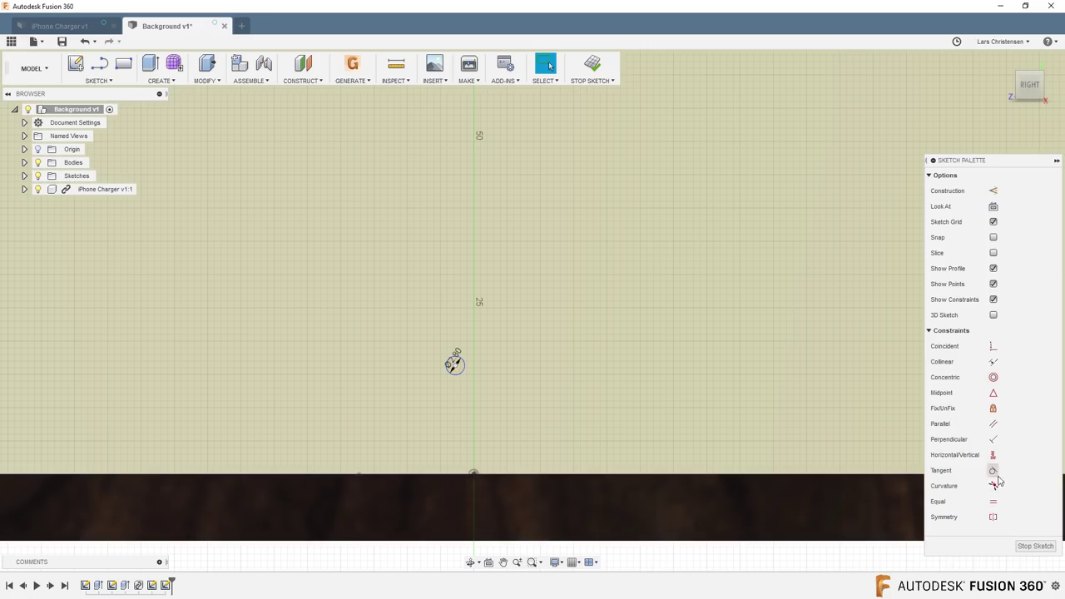
pyautogui.click(993, 470)
pyautogui.click(457, 376)
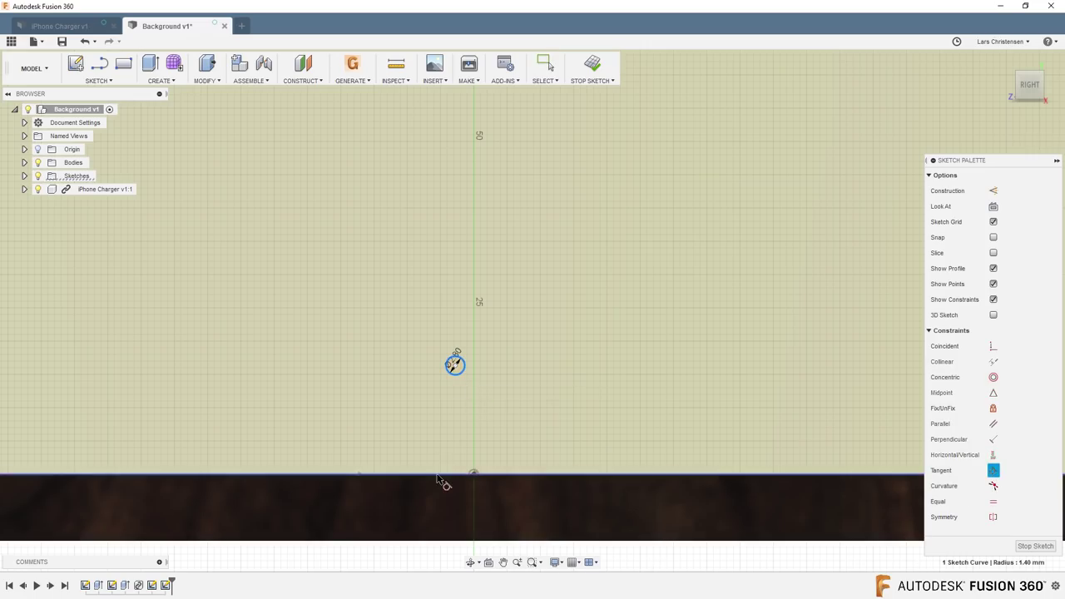
pyautogui.click(440, 478)
pyautogui.click(993, 455)
pyautogui.click(453, 462)
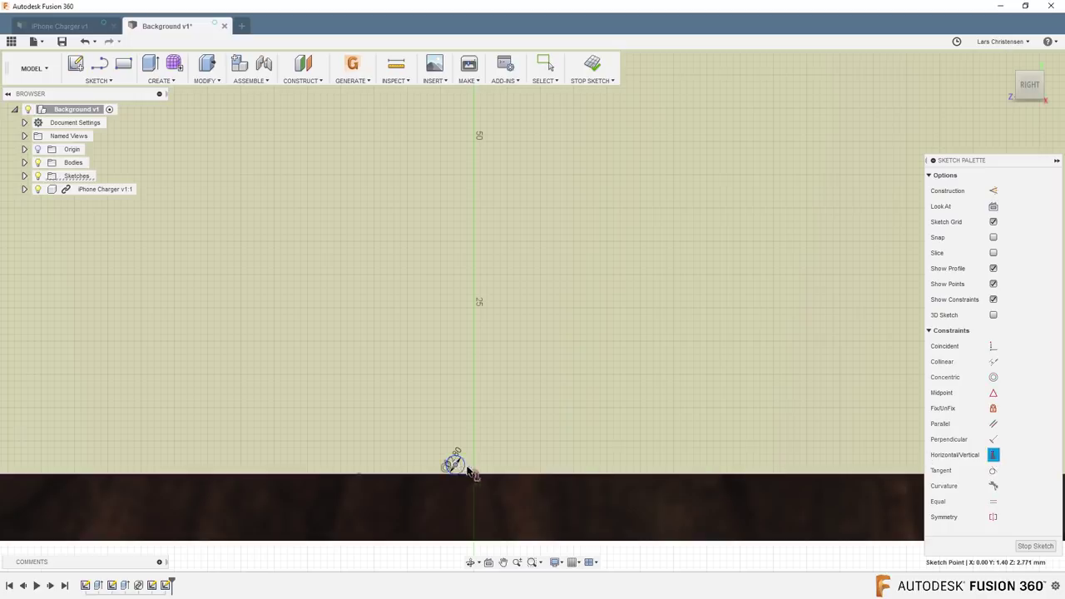
pyautogui.click(473, 473)
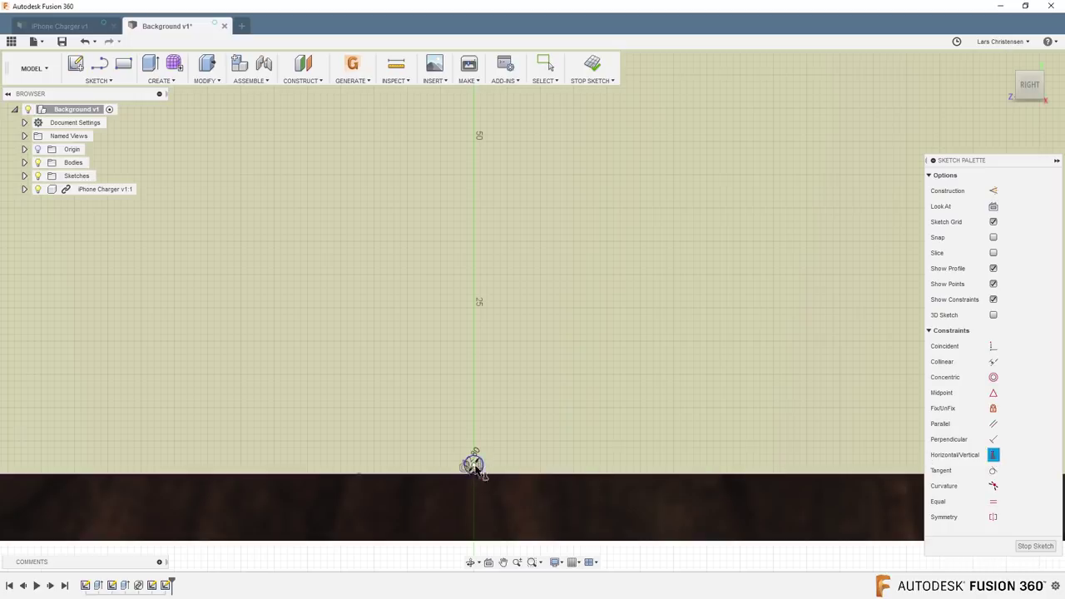
# - Sweep the circle profile along the spline path as a new body to form the cable
pyautogui.keyDown('shift'); pyautogui.moveTo(897, 491); pyautogui.dragTo(895, 490, button='middle'); pyautogui.keyUp('shift')
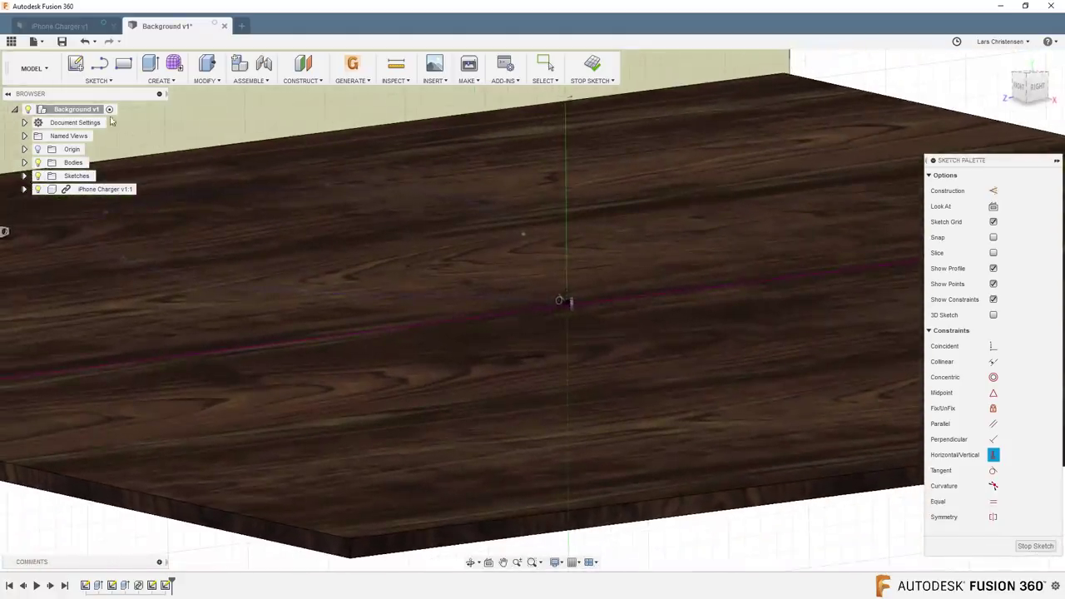
pyautogui.click(150, 83)
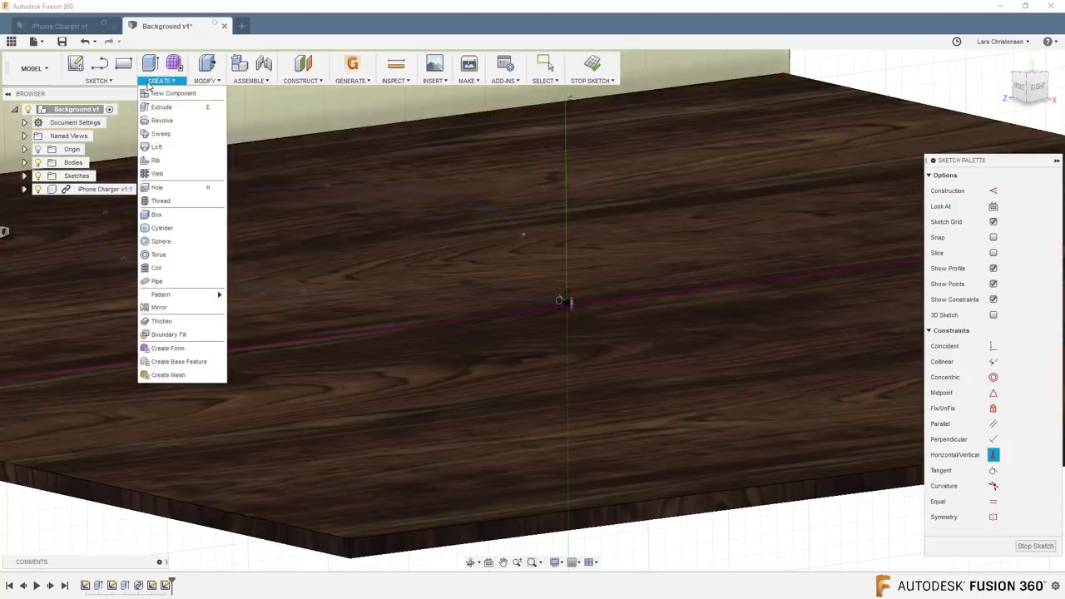
pyautogui.click(161, 133)
pyautogui.scroll(5, 574, 312)
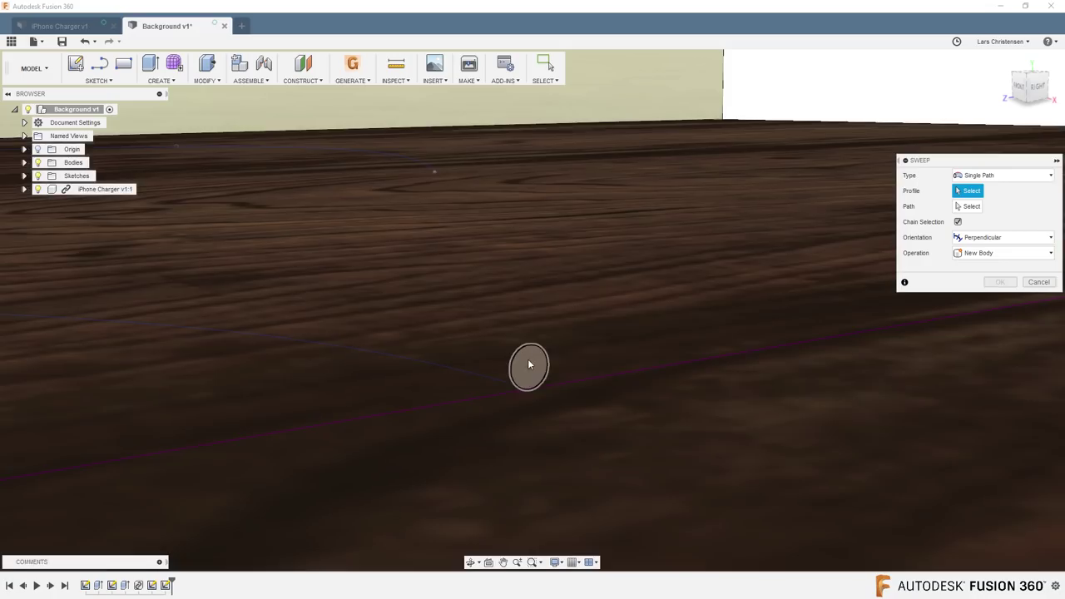
pyautogui.click(529, 366)
pyautogui.click(967, 208)
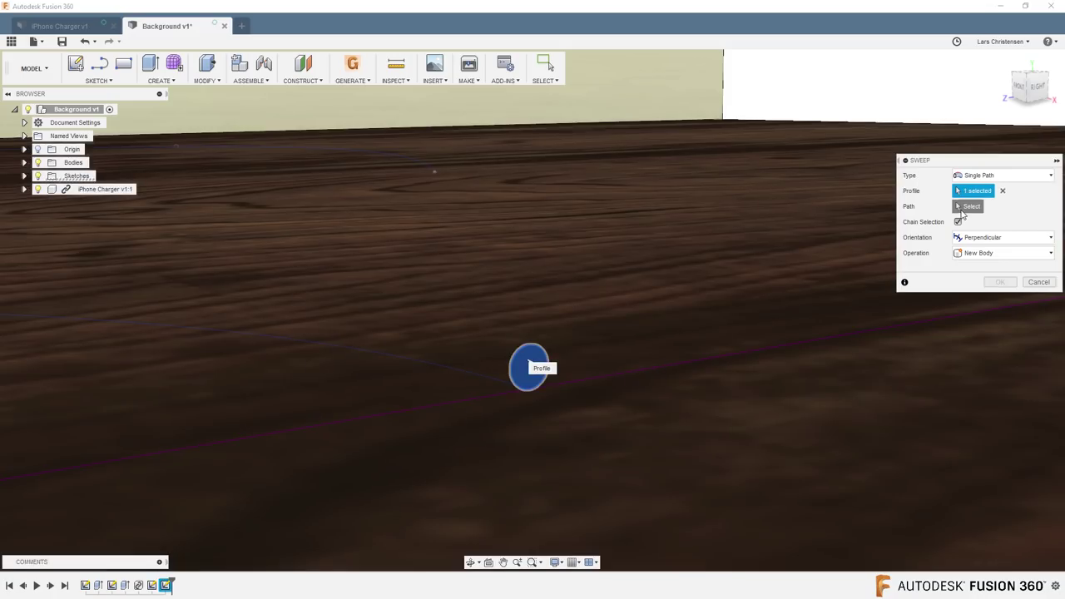
pyautogui.click(465, 370)
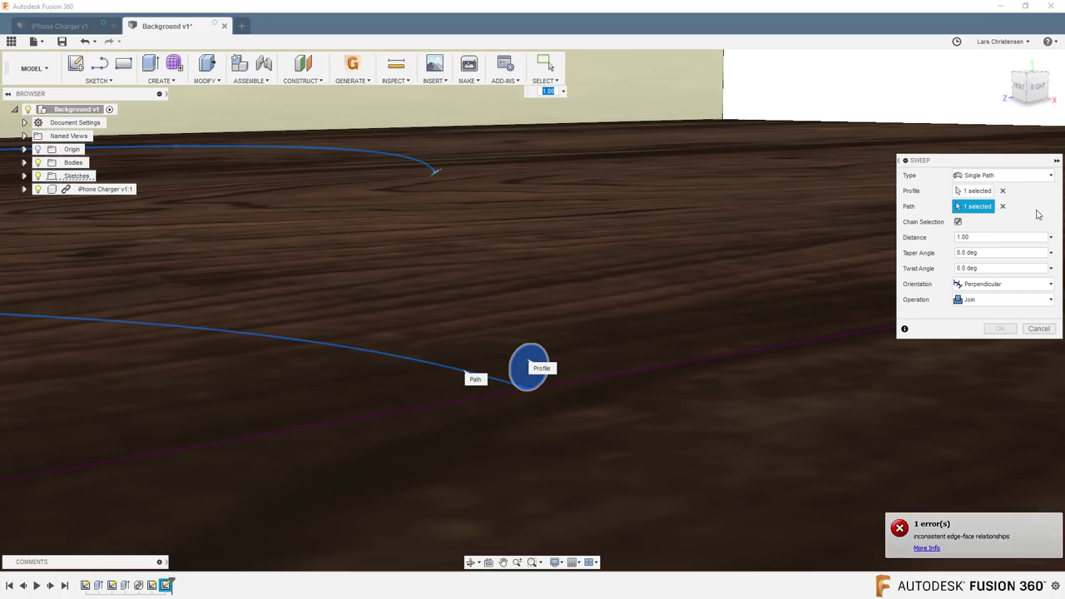
pyautogui.click(1023, 299)
pyautogui.click(991, 353)
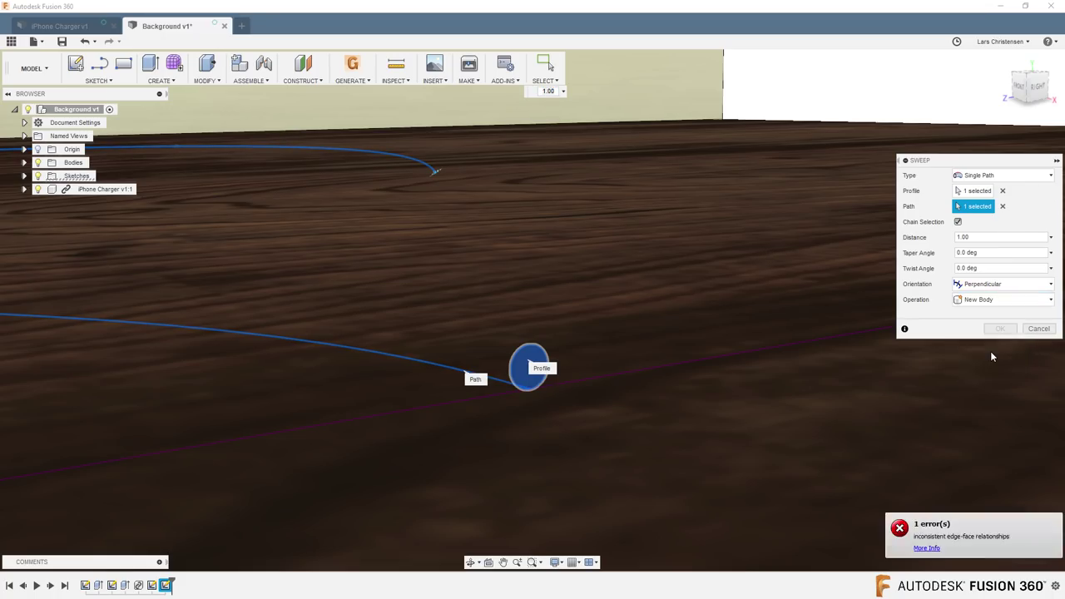
pyautogui.click(1002, 330)
# - Apply the Paint - Enamel Glossy (White) appearance already in the design to the cable body
pyautogui.scroll(-5, 913, 241)
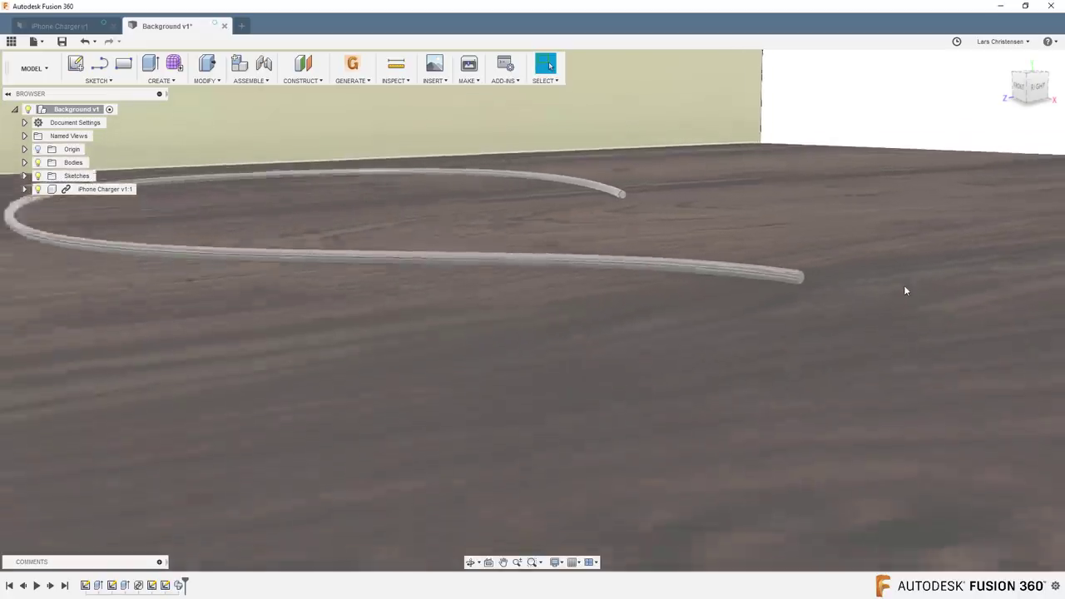
pyautogui.scroll(-5, 904, 287)
pyautogui.keyDown('shift'); pyautogui.moveTo(893, 305); pyautogui.dragTo(892, 108, button='middle'); pyautogui.keyUp('shift')
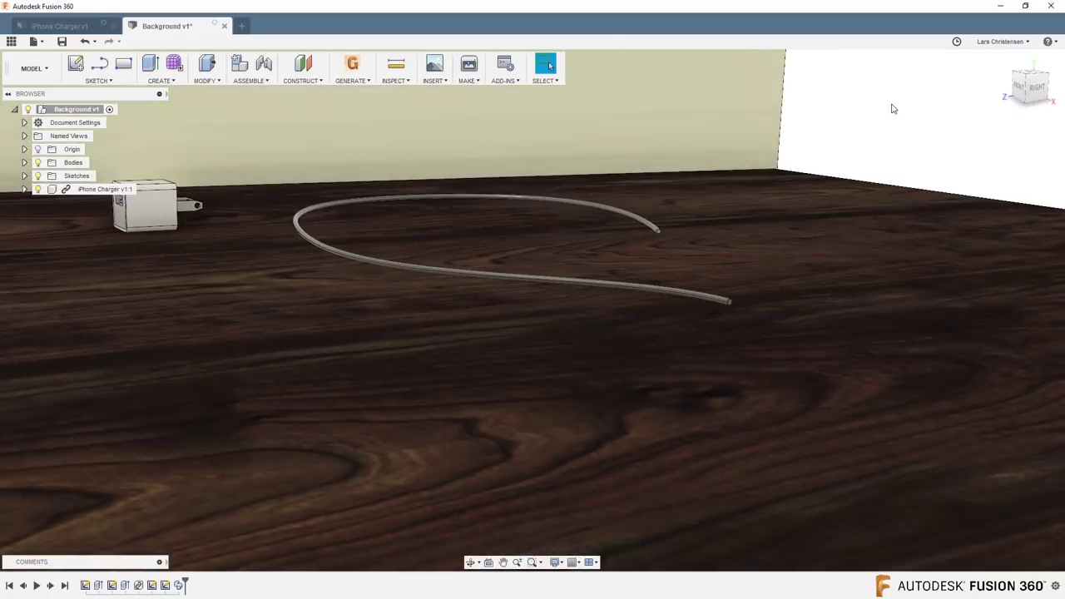
pyautogui.rightClick(894, 108)
pyautogui.click(863, 185)
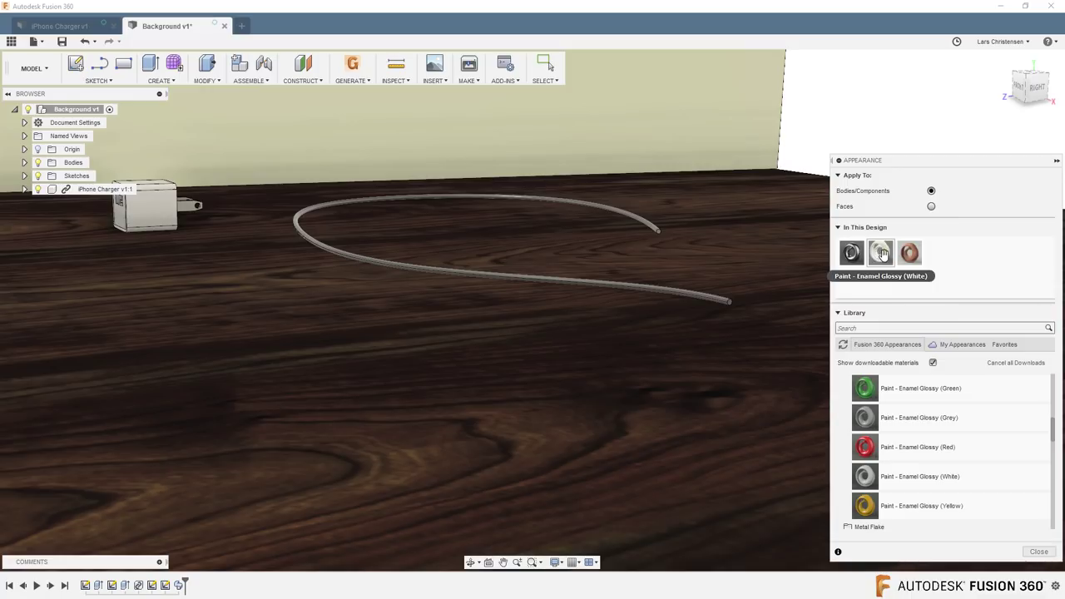
pyautogui.moveTo(917, 289)
pyautogui.mouseDown()
pyautogui.moveTo(888, 287)
pyautogui.moveTo(881, 474)
pyautogui.moveTo(880, 459)
pyautogui.moveTo(673, 295)
pyautogui.mouseUp()
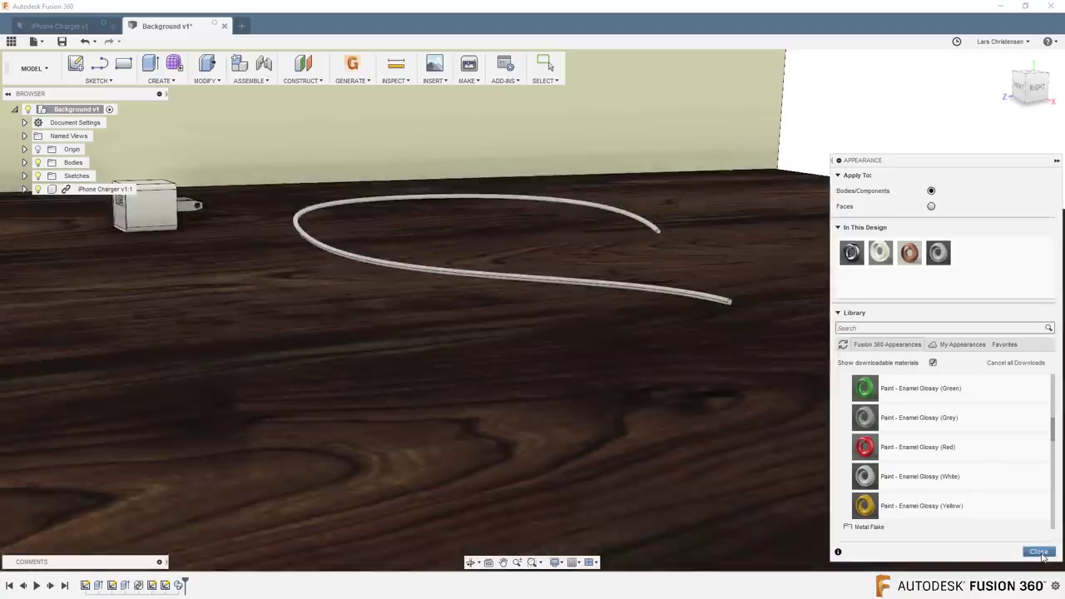
pyautogui.click(1038, 551)
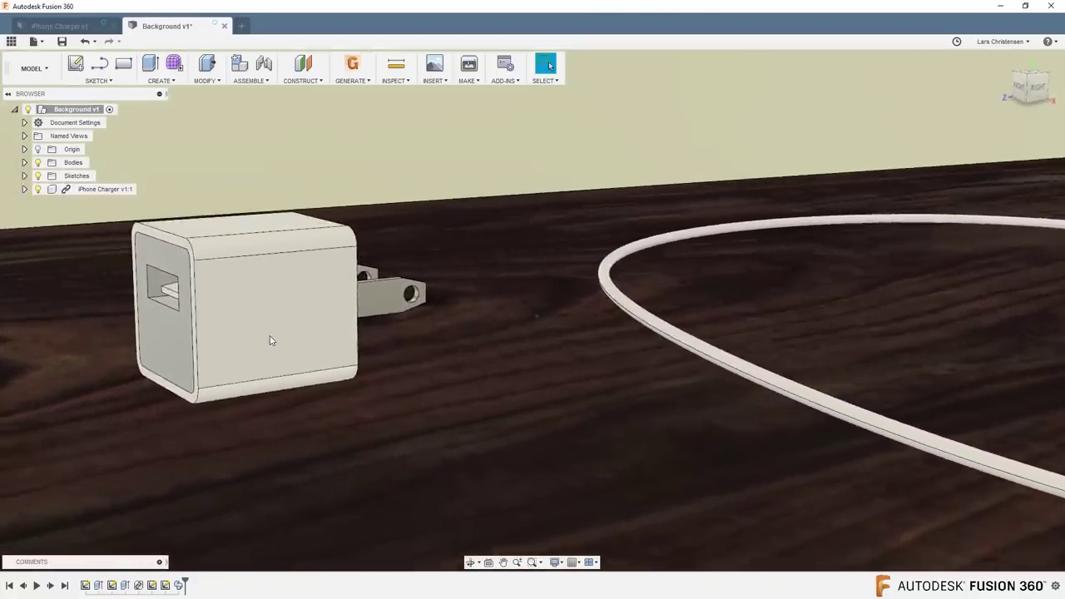
# - Switch the Background design to the Render workspace and compare its close-up of the charger and cable with the enlarged reference rendering
pyautogui.click(40, 68)
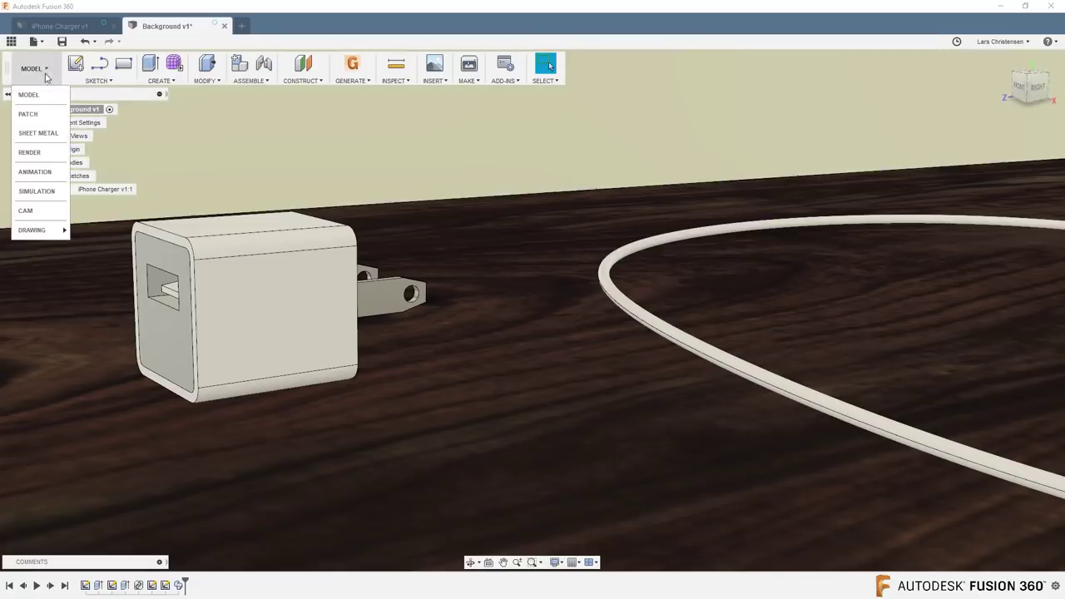
pyautogui.click(33, 152)
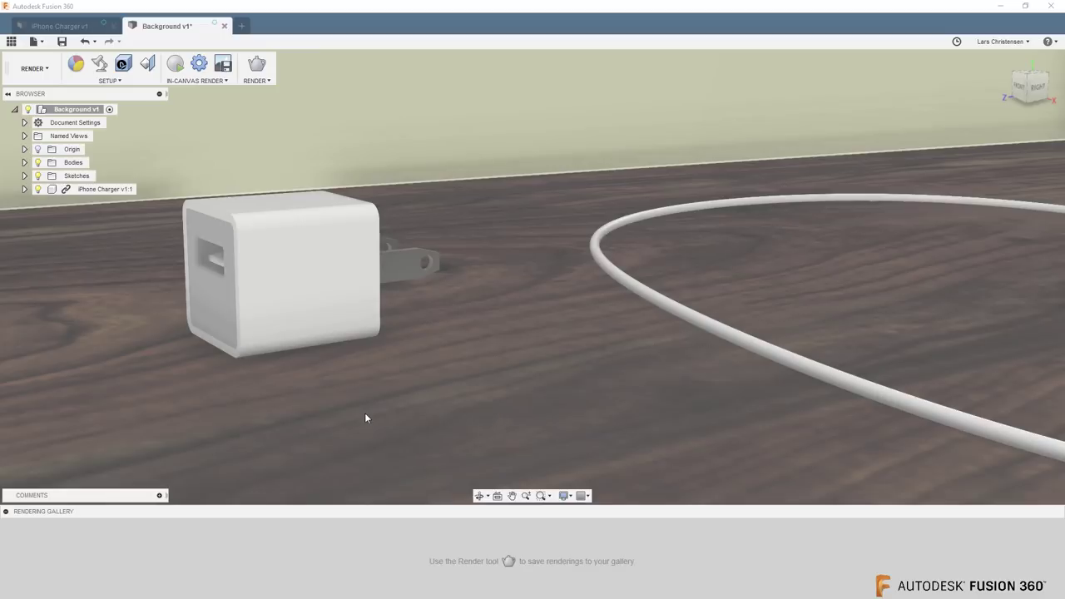
pyautogui.scroll(2, 364, 417)
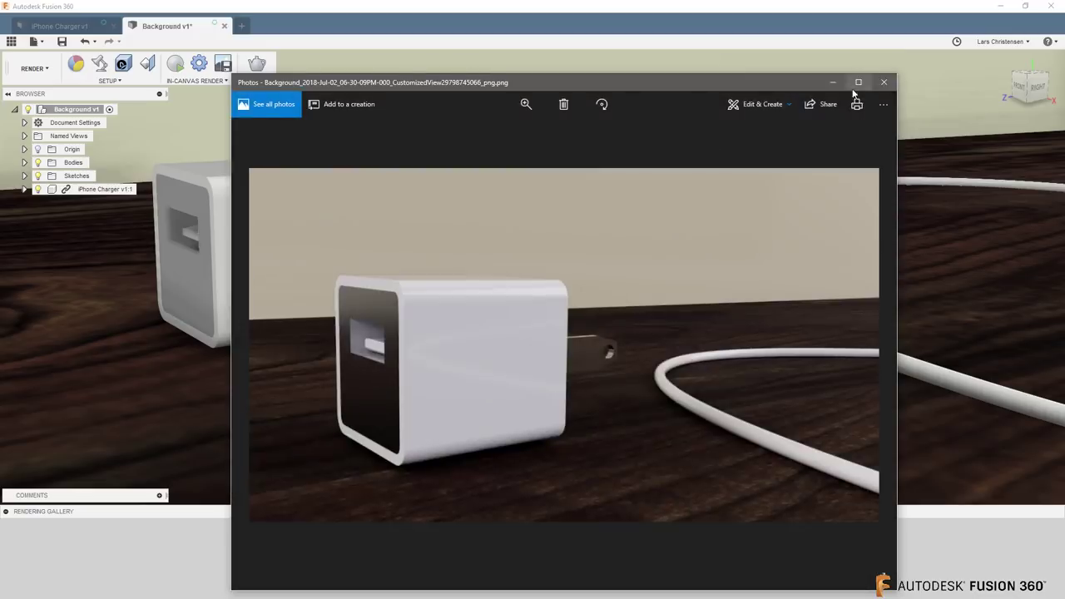
pyautogui.click(855, 87)
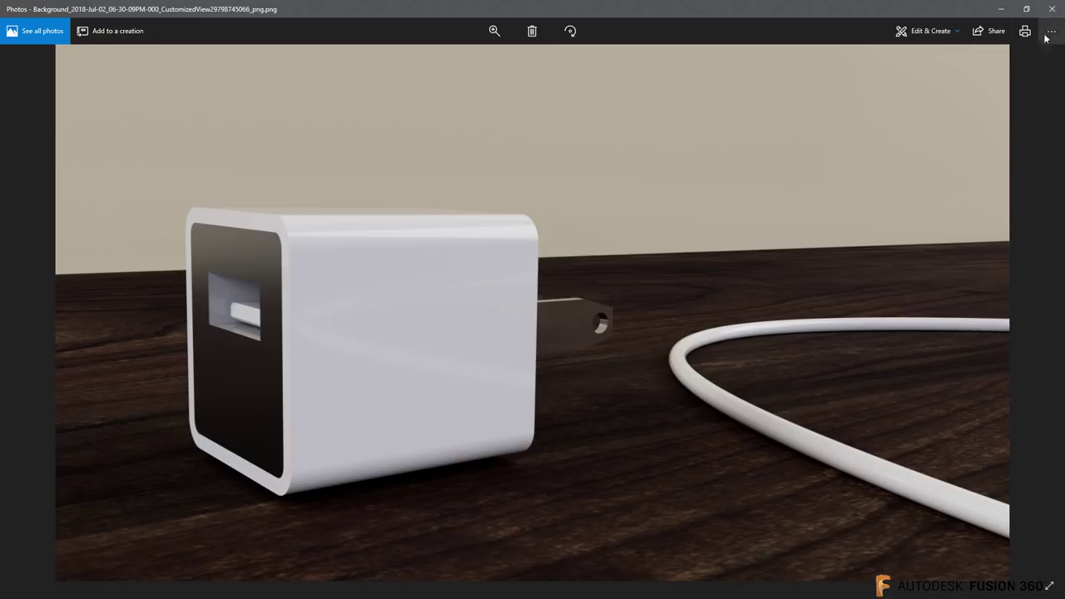
pyautogui.click(1051, 8)
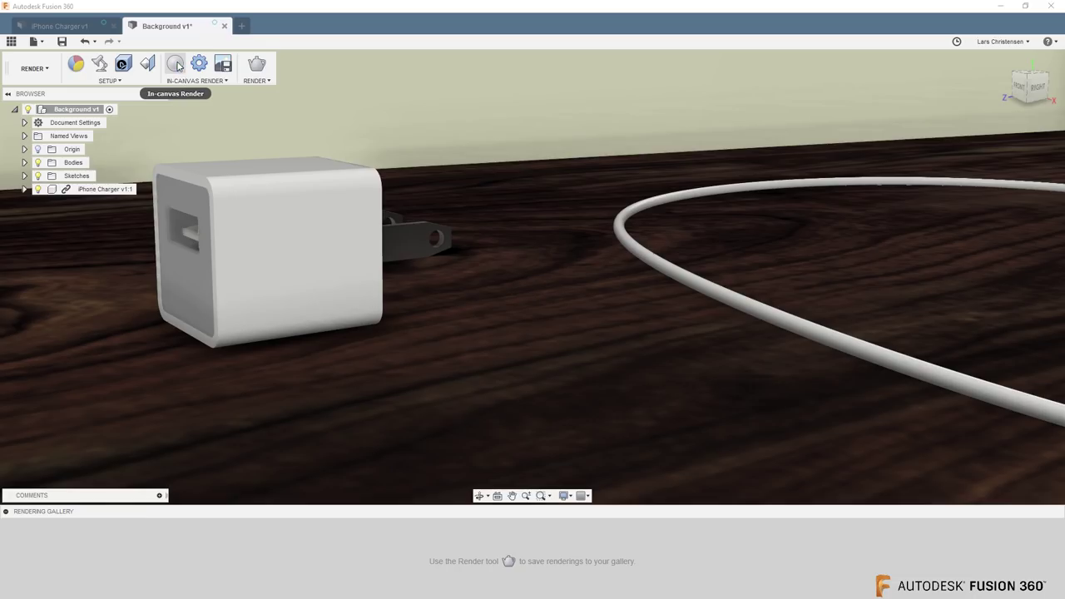
# - Inspect the render settings with the local renderer selected, and close them without starting a render
pyautogui.click(259, 67)
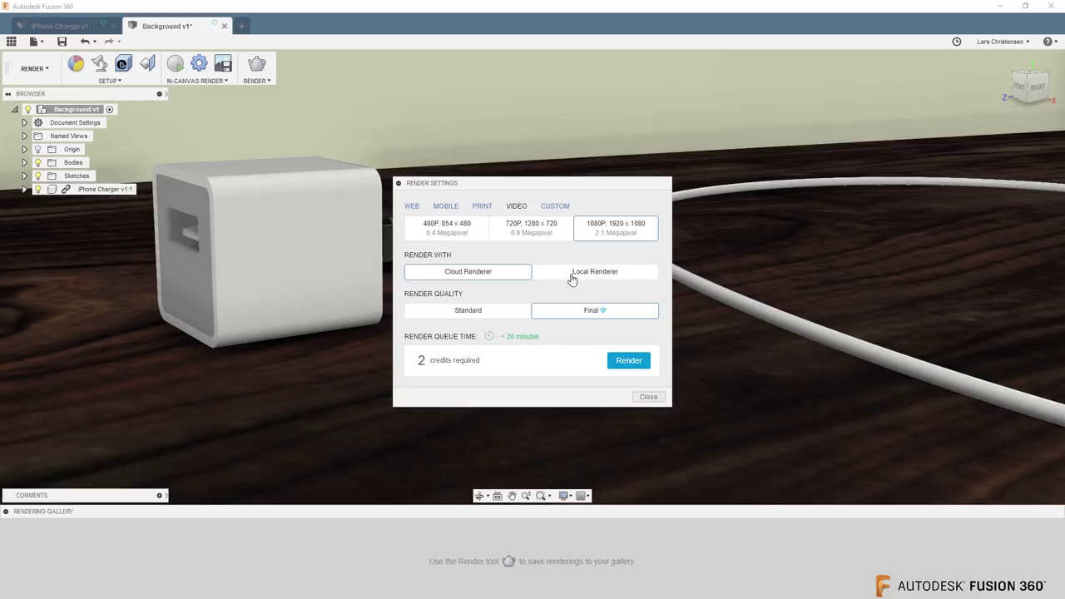
pyautogui.click(597, 280)
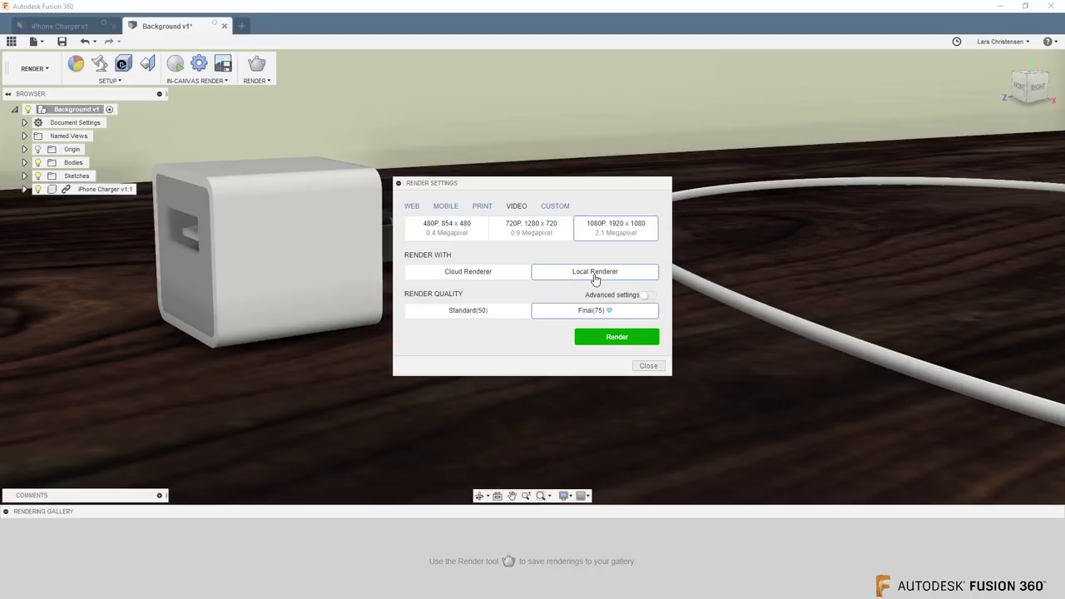
pyautogui.click(648, 365)
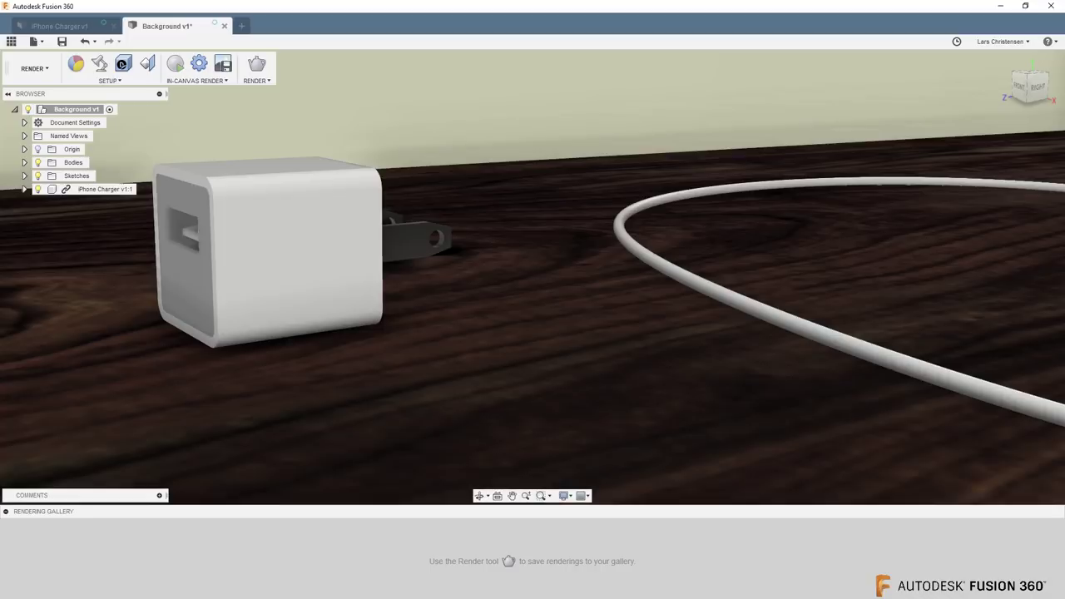